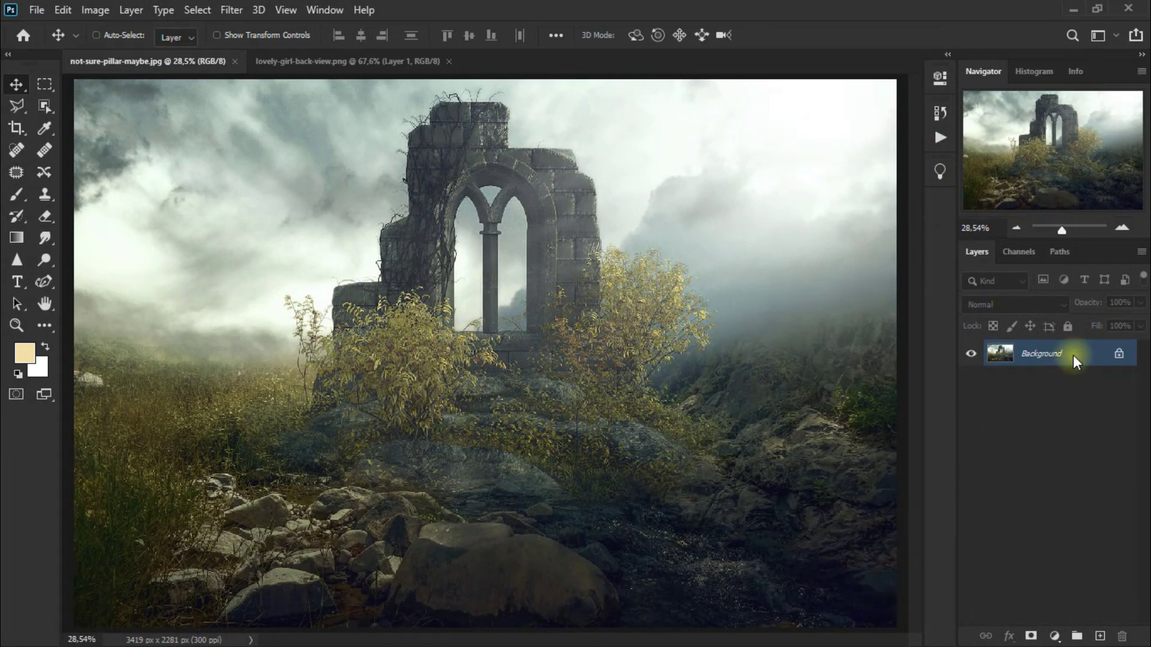
Duplicate the ruins layer and give the copy a Gaussian blur of about radius 72.
key(ctrl+j)
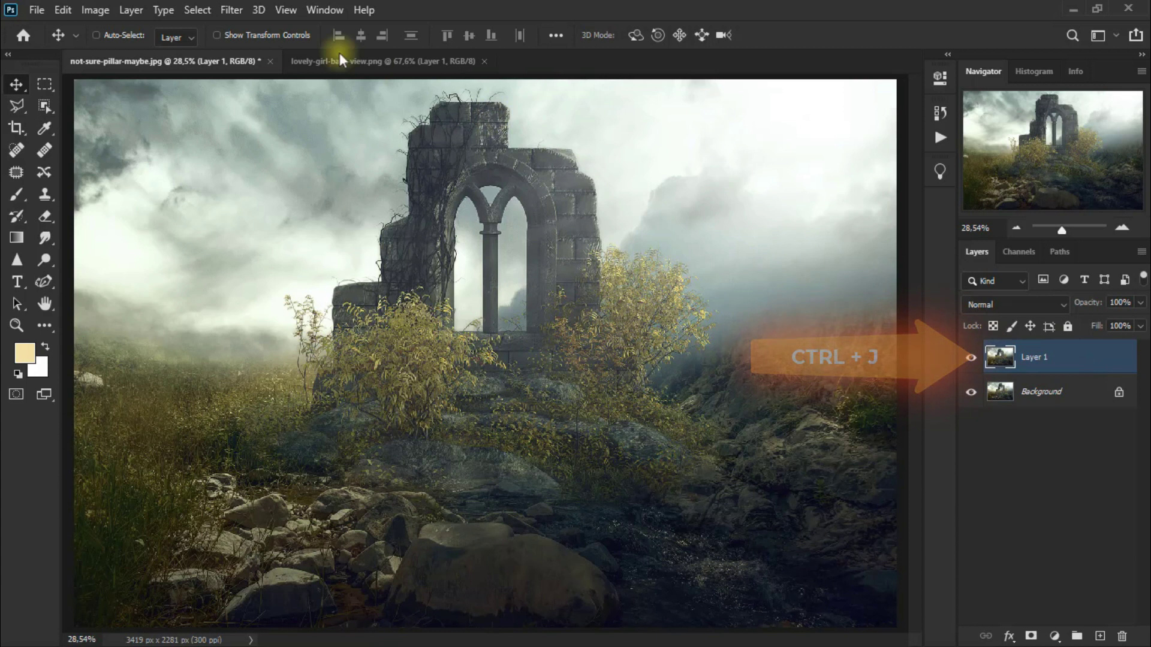
click(232, 10)
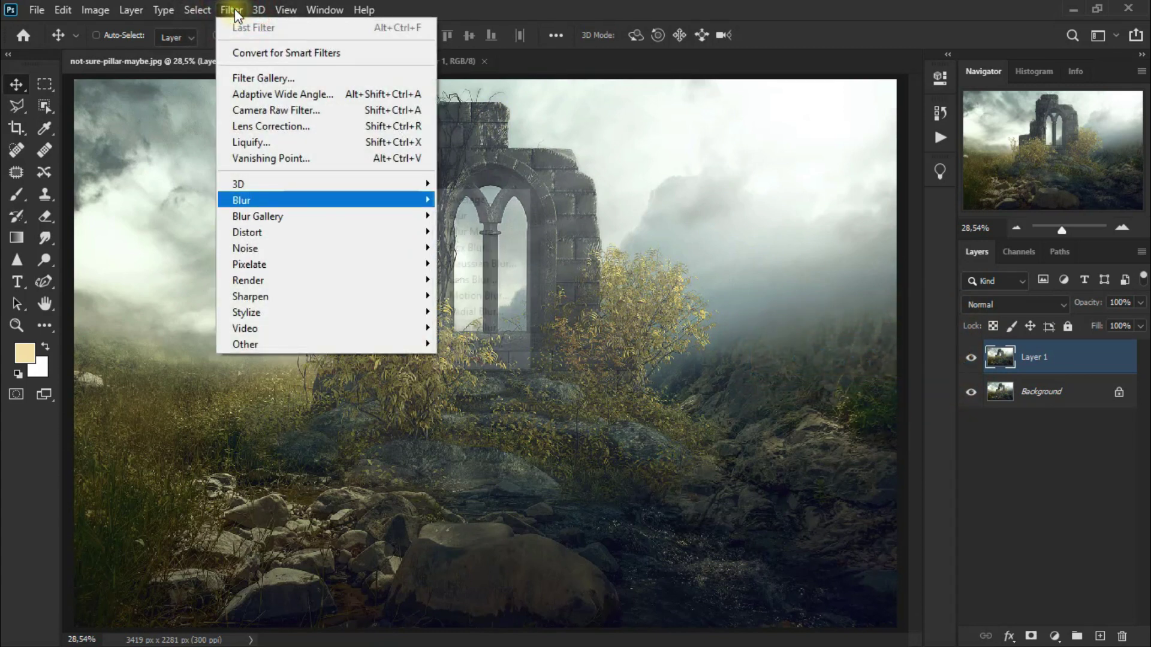
click(473, 260)
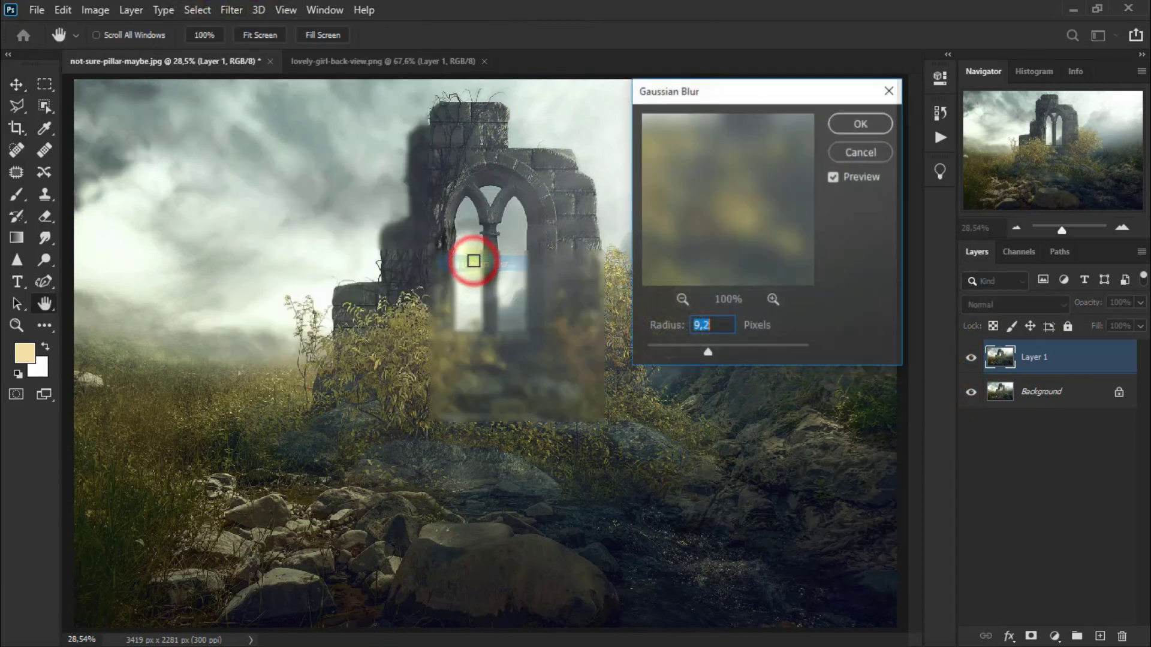
drag(707, 355, 718, 320)
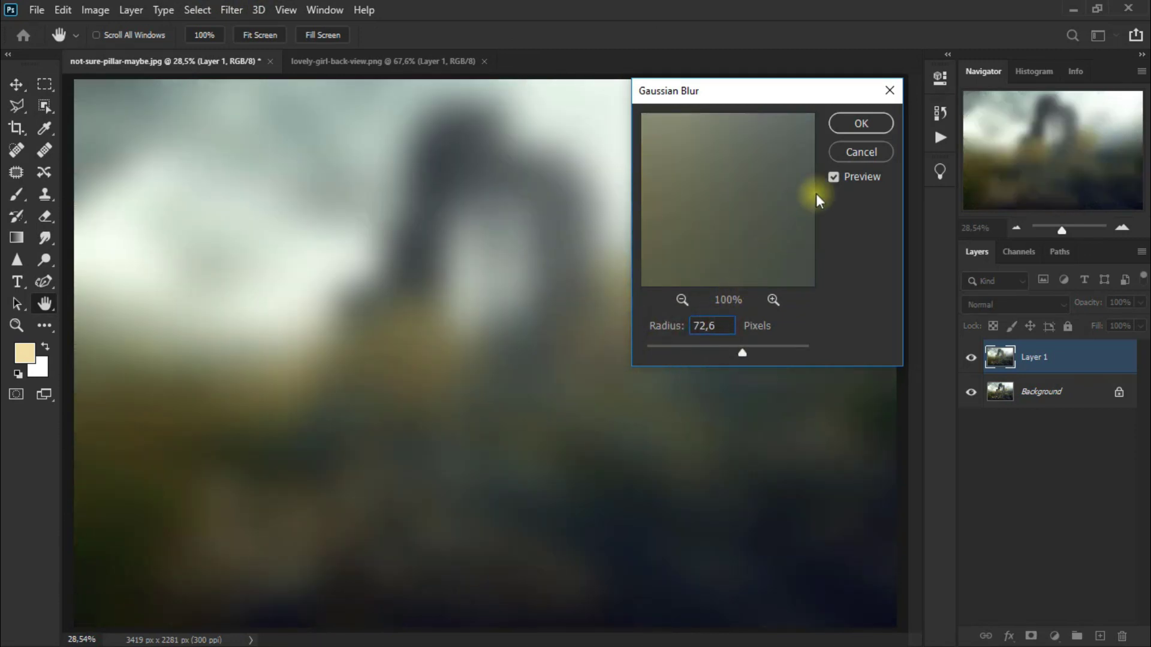
click(868, 124)
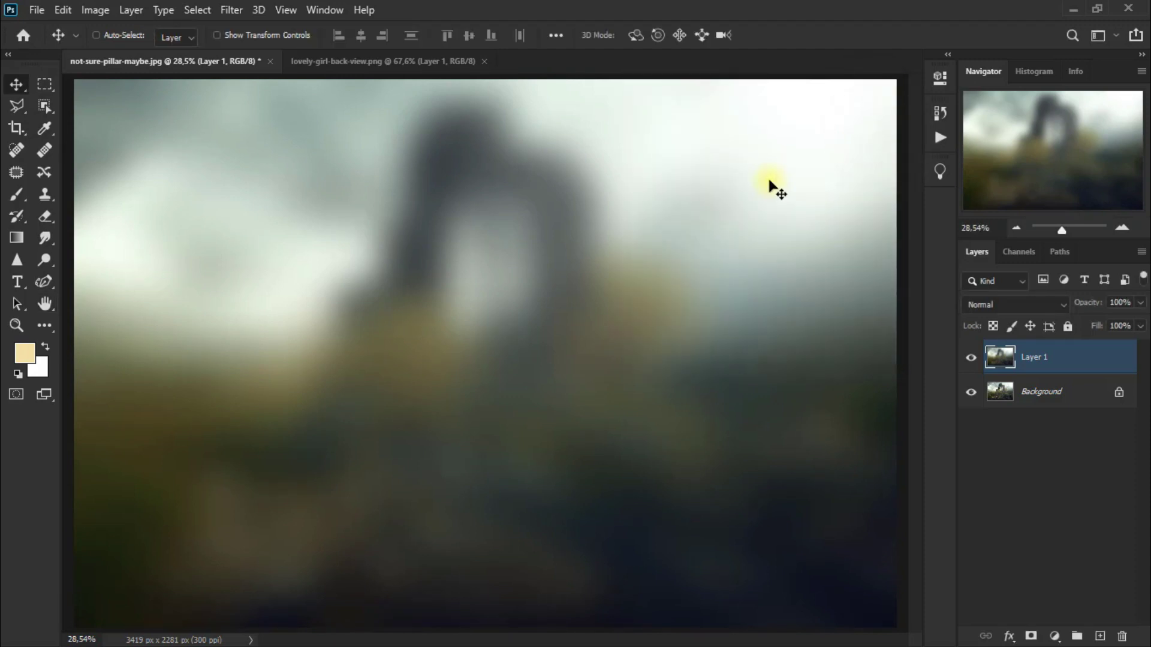
Set the blurred copy to Screen blending and compare the glow on and off.
click(986, 303)
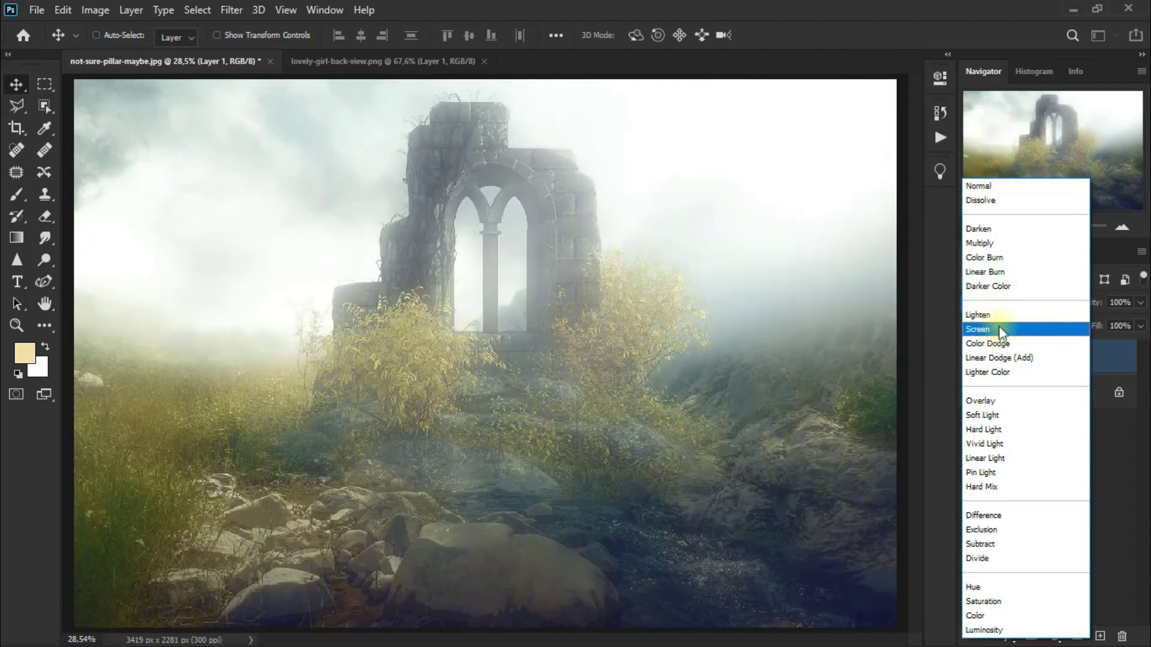
click(999, 329)
click(970, 358)
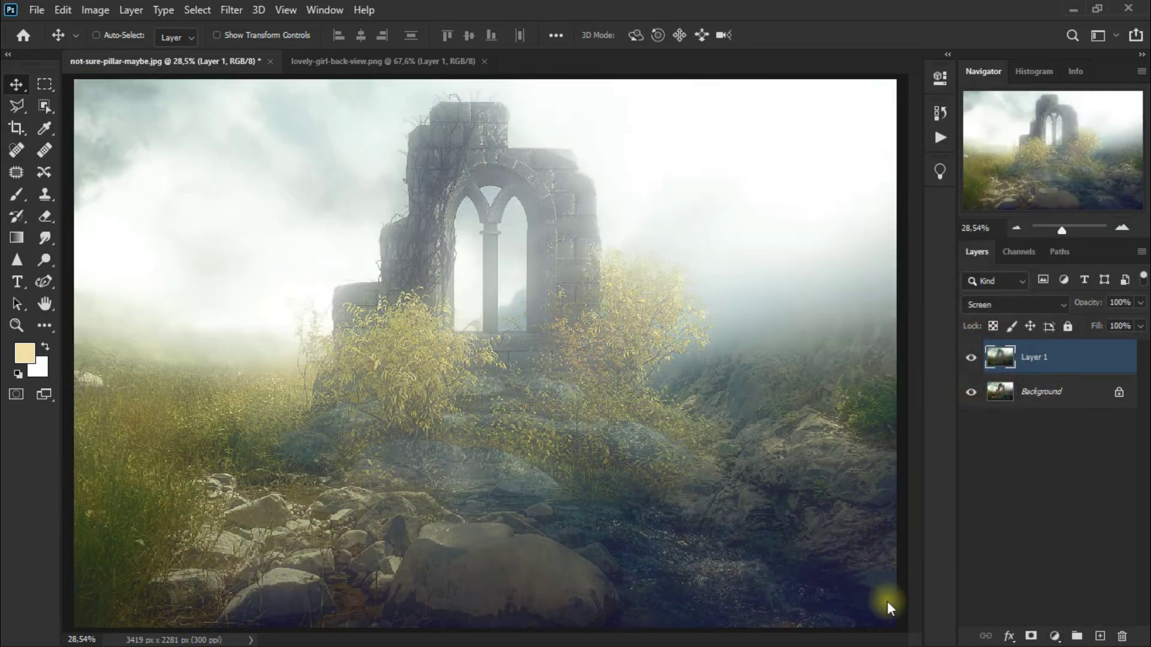
click(1054, 637)
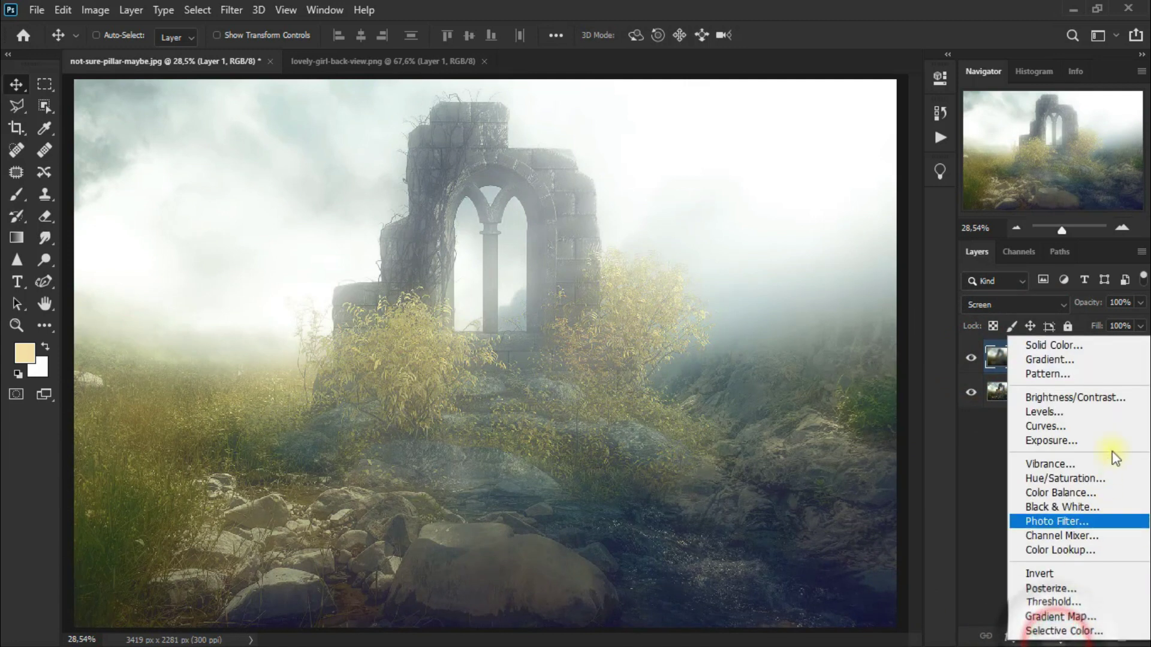
Add a Brightness/Contrast layer at brightness -52, contrast 70 and compare it on and off.
click(1131, 398)
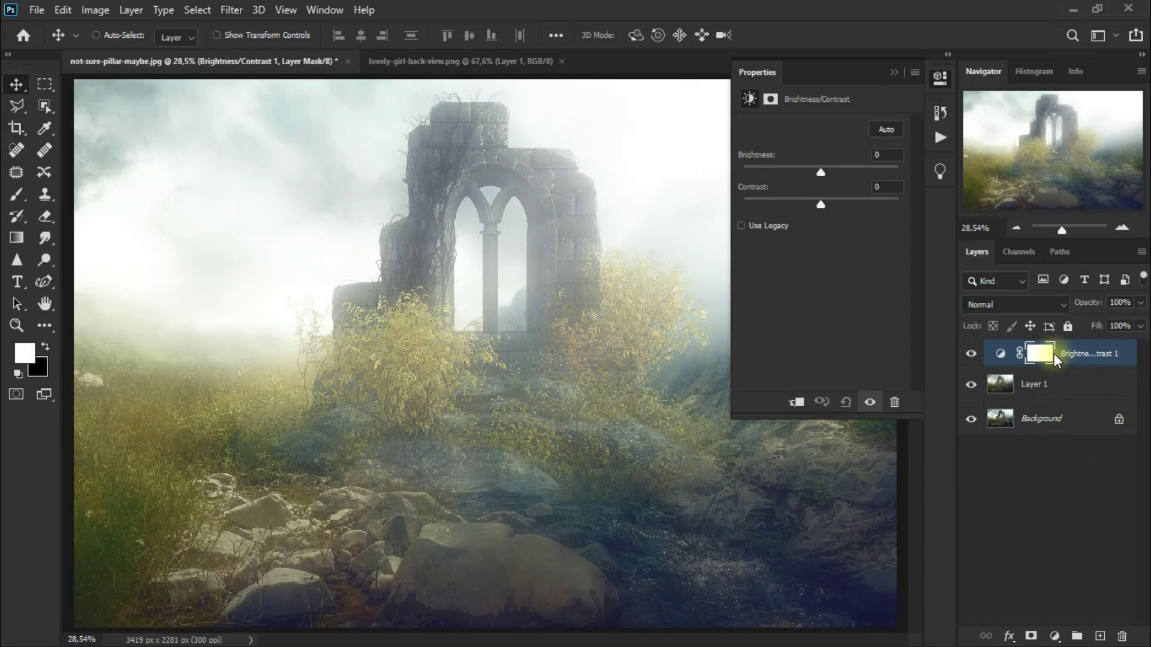
mouse_move(821, 171)
mouse_down()
mouse_move(793, 171)
mouse_move(853, 203)
mouse_up()
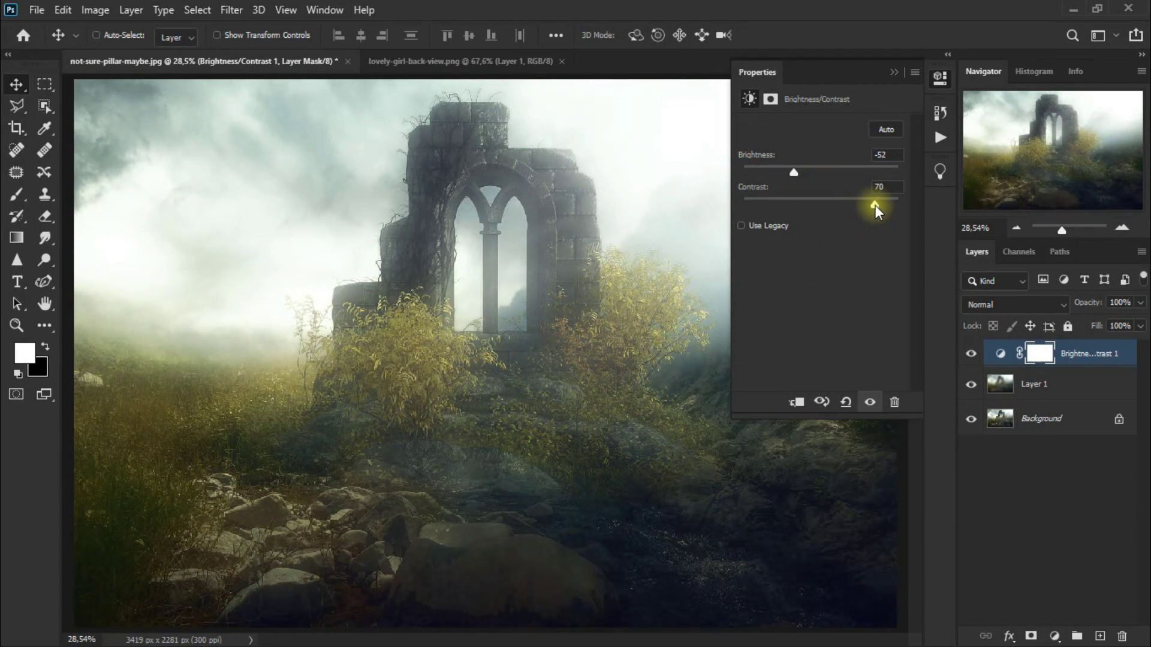
click(896, 73)
click(971, 355)
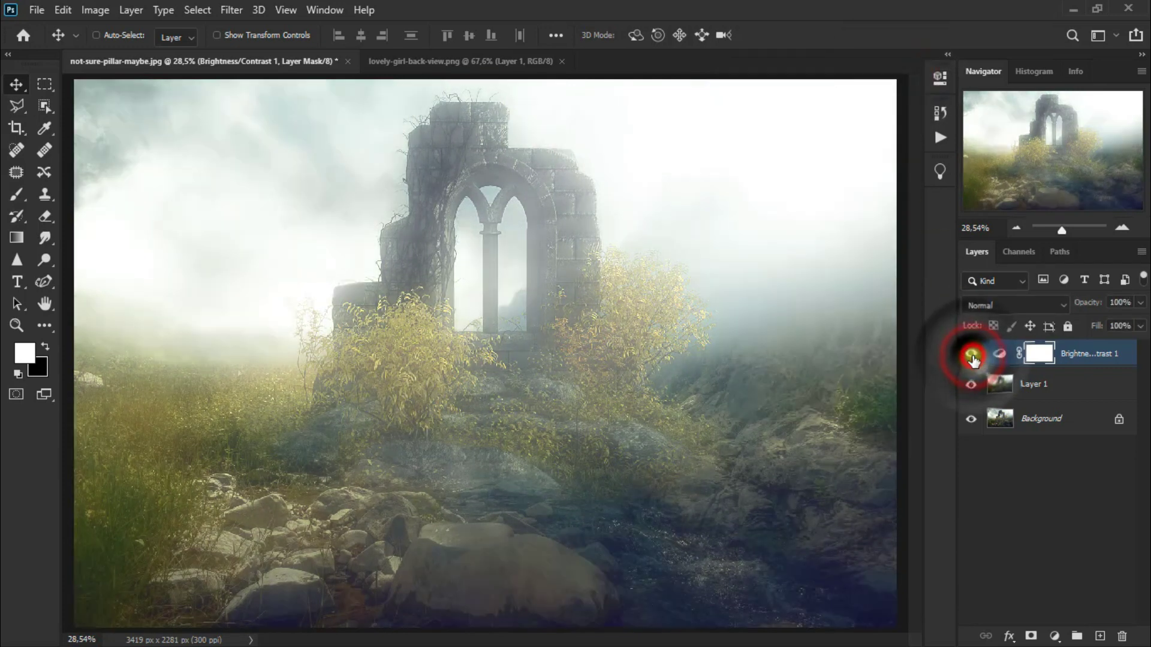
click(971, 354)
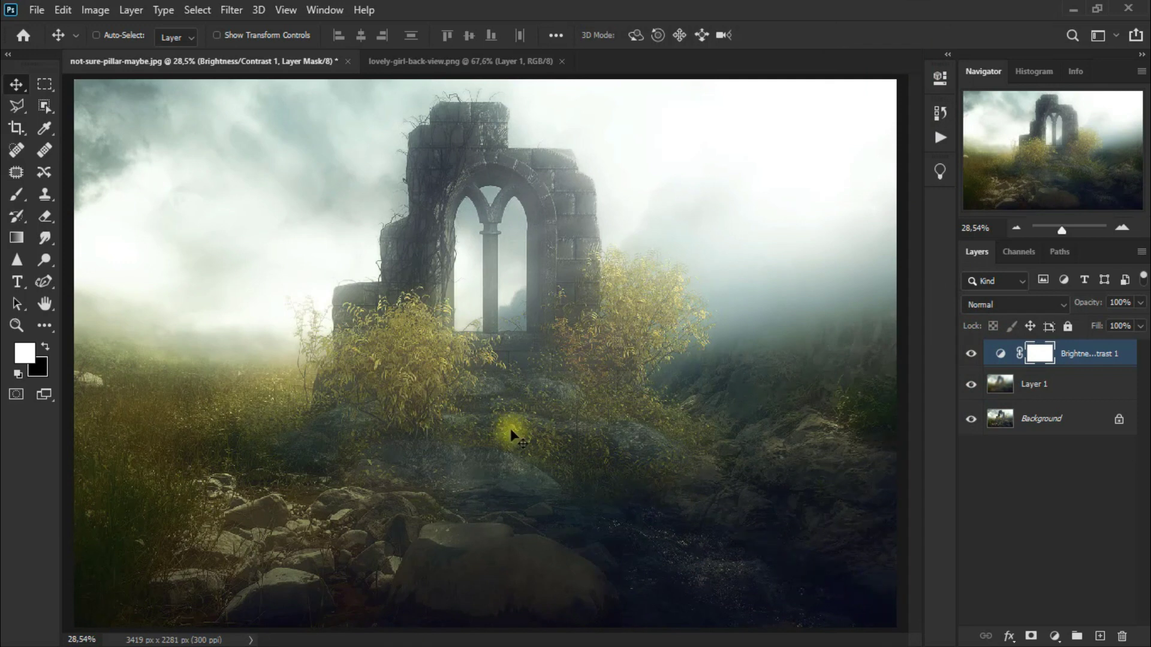
click(50, 218)
Pick the plain eraser, lower it to 17% opacity and clear darkening from the tower top.
click(97, 214)
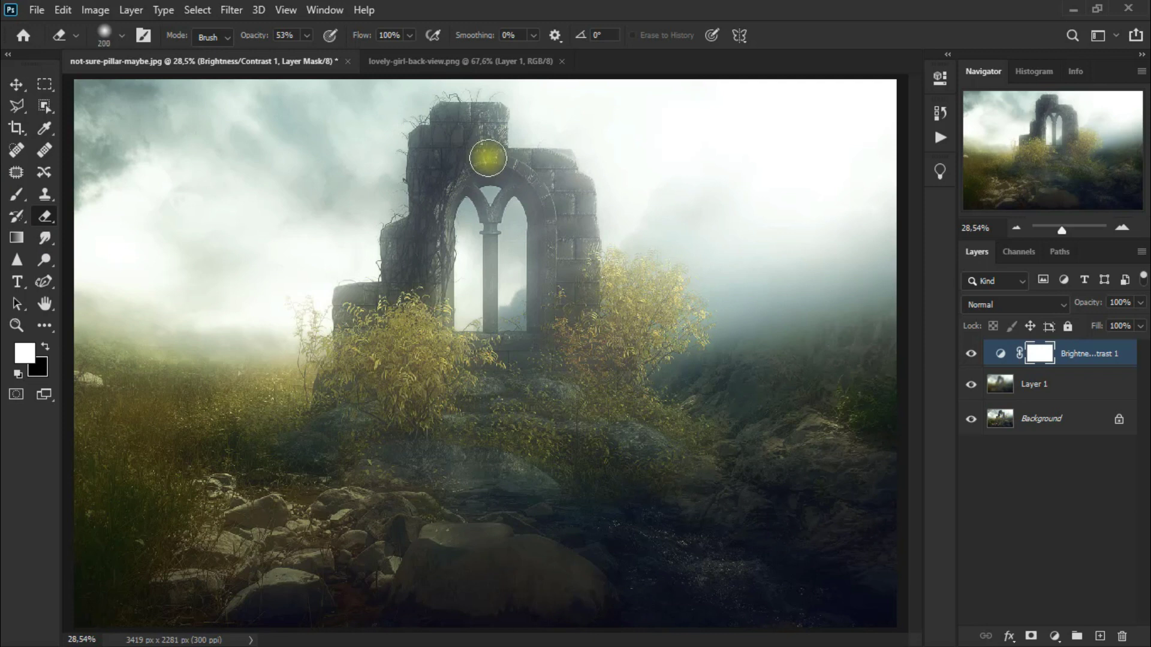
drag(306, 35, 290, 57)
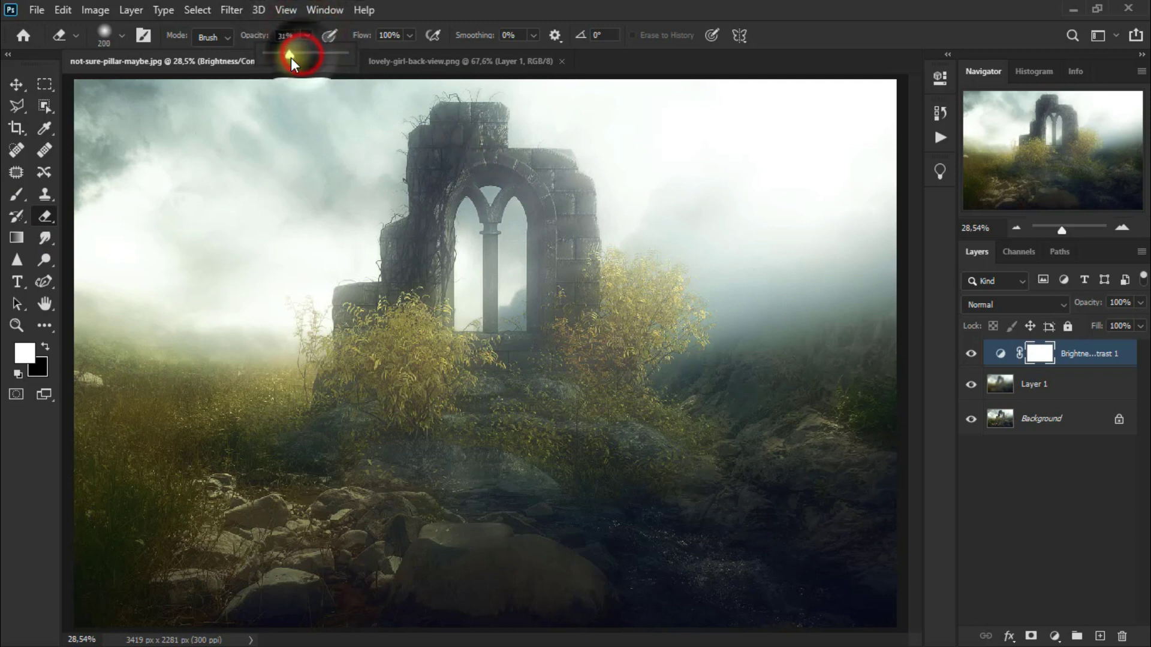
mouse_move(489, 130)
mouse_down()
mouse_move(460, 124)
mouse_move(465, 160)
mouse_up()
drag(307, 35, 281, 58)
Erase the darkening mask over the arch, towers, pillar, bushes and rocks on the path.
click(352, 313)
click(560, 206)
click(566, 248)
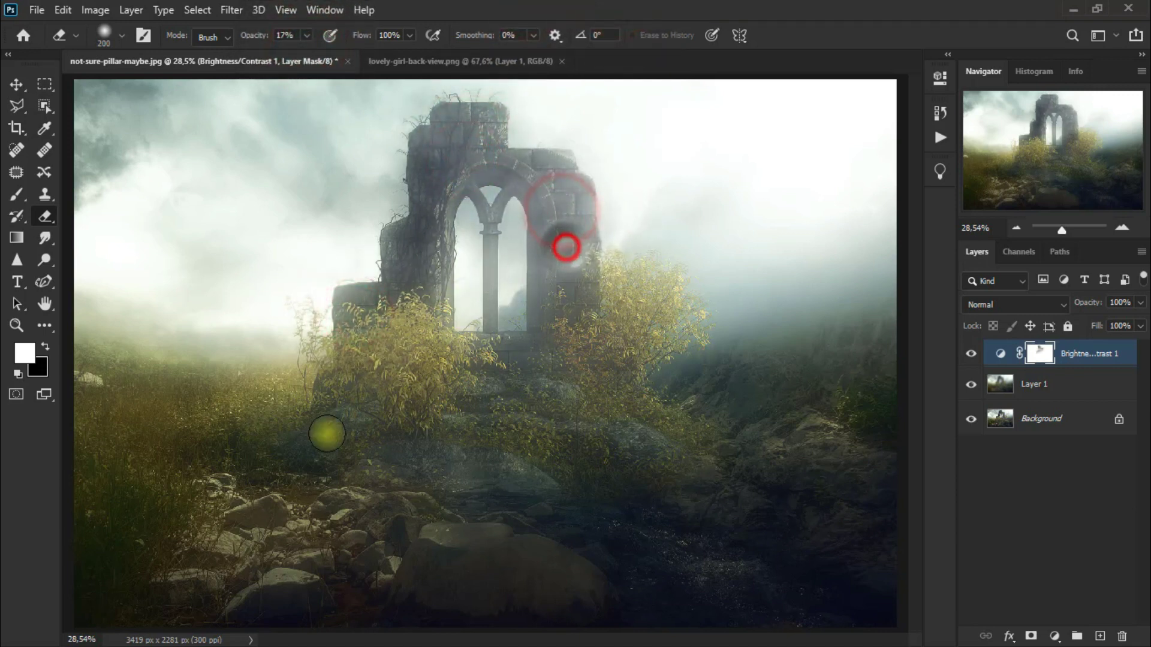
click(373, 404)
click(512, 319)
click(564, 188)
click(508, 360)
click(365, 491)
click(478, 505)
click(611, 445)
click(602, 473)
click(462, 175)
click(565, 200)
click(525, 379)
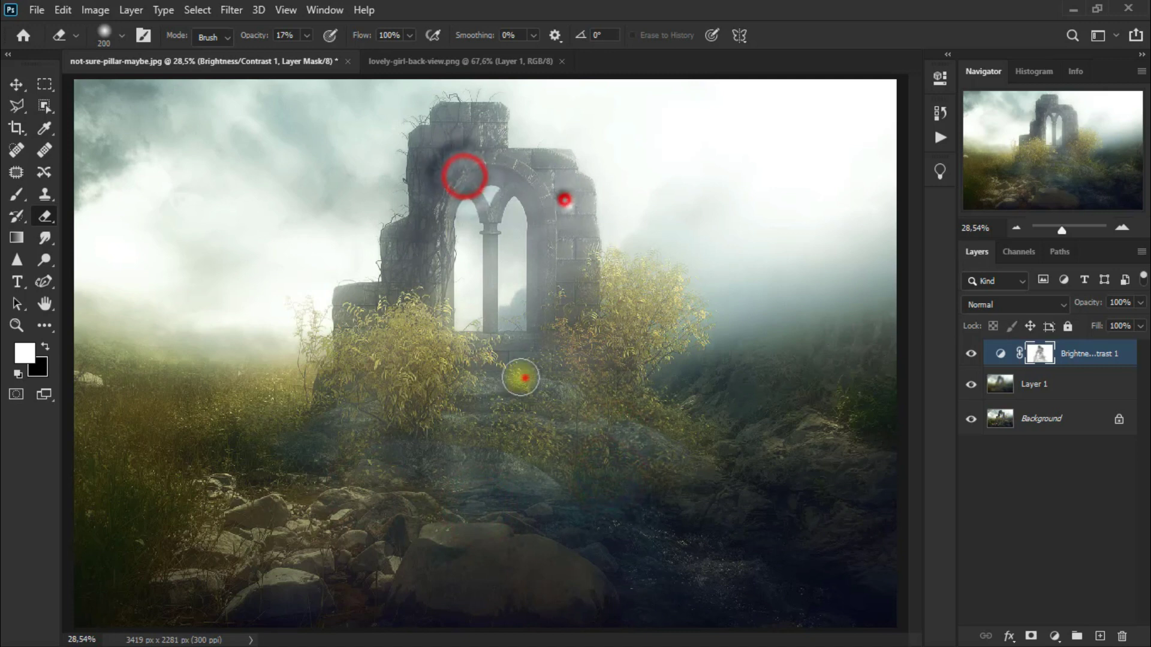
click(541, 462)
click(623, 452)
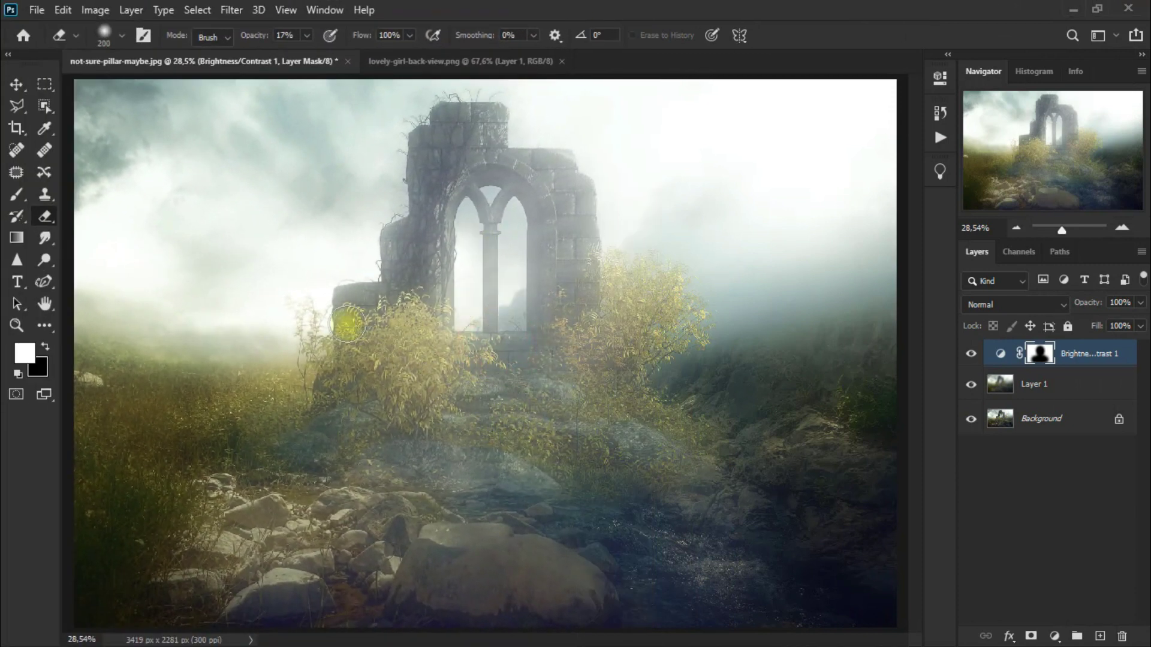
Switch to the Move tool and check the darkening mask as a red overlay.
click(16, 84)
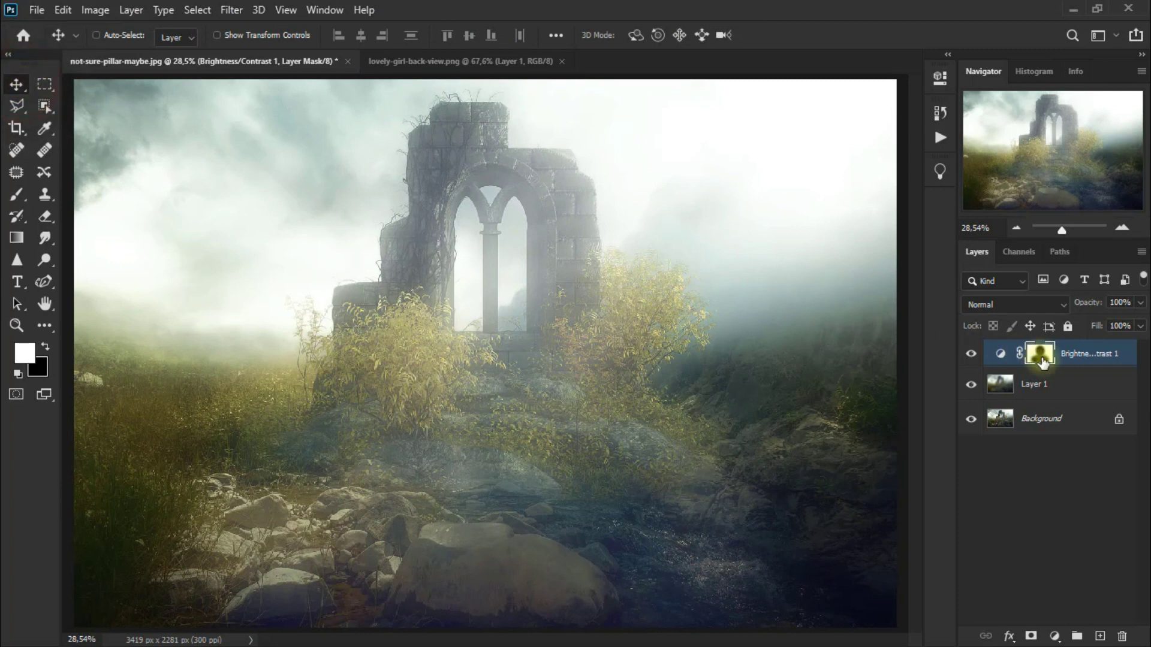
alt+shift+click(1042, 358)
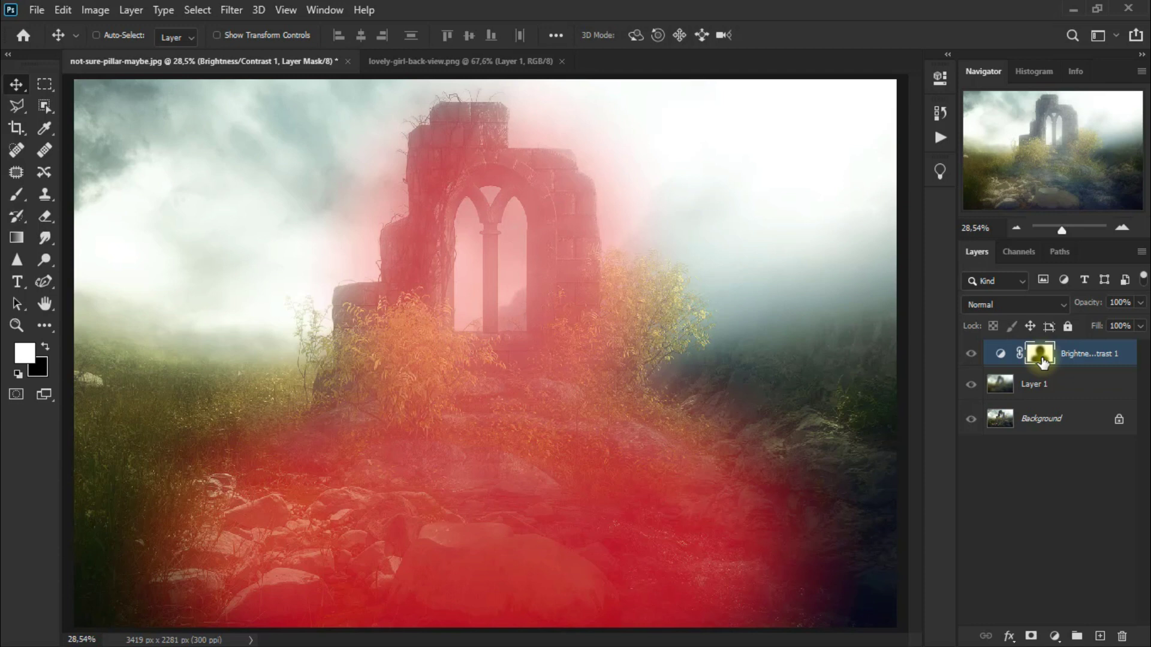
alt+shift+click(1041, 358)
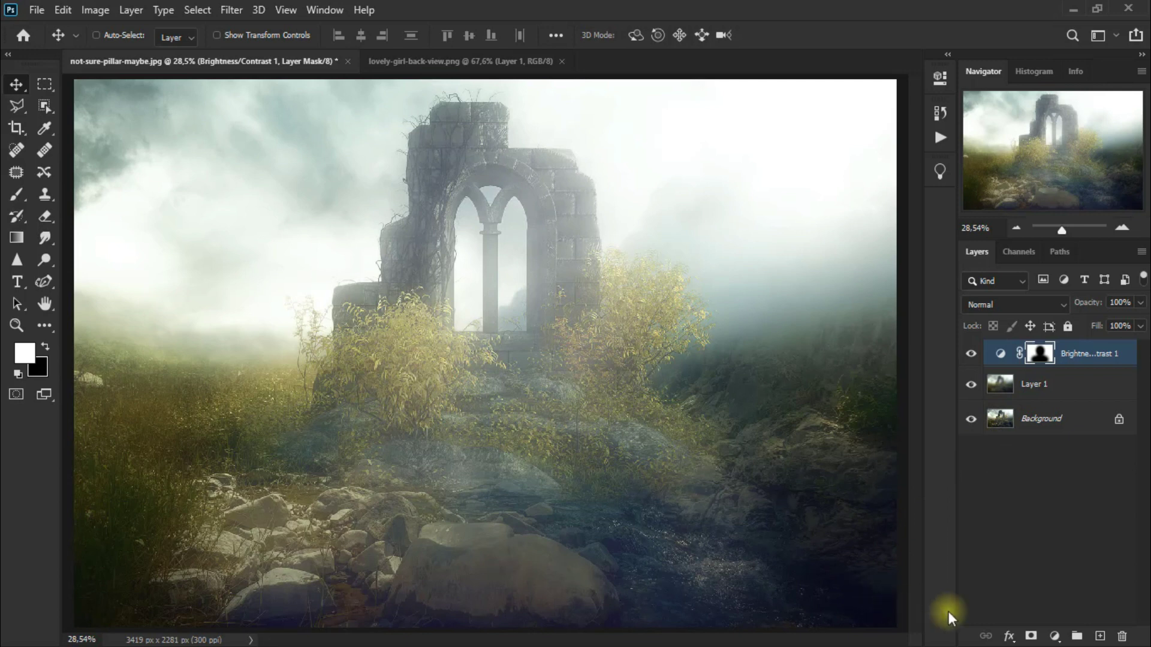
click(1054, 636)
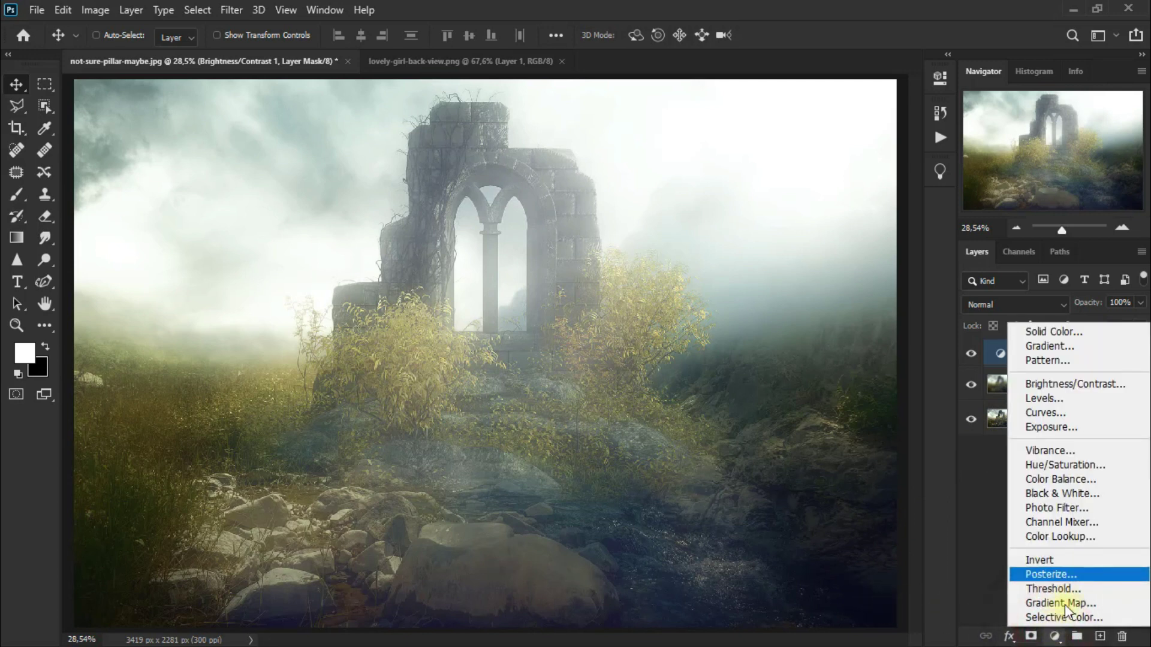
Add a Color Lookup layer with the NightFromDay.CUBE LUT and compare it on and off.
click(1095, 536)
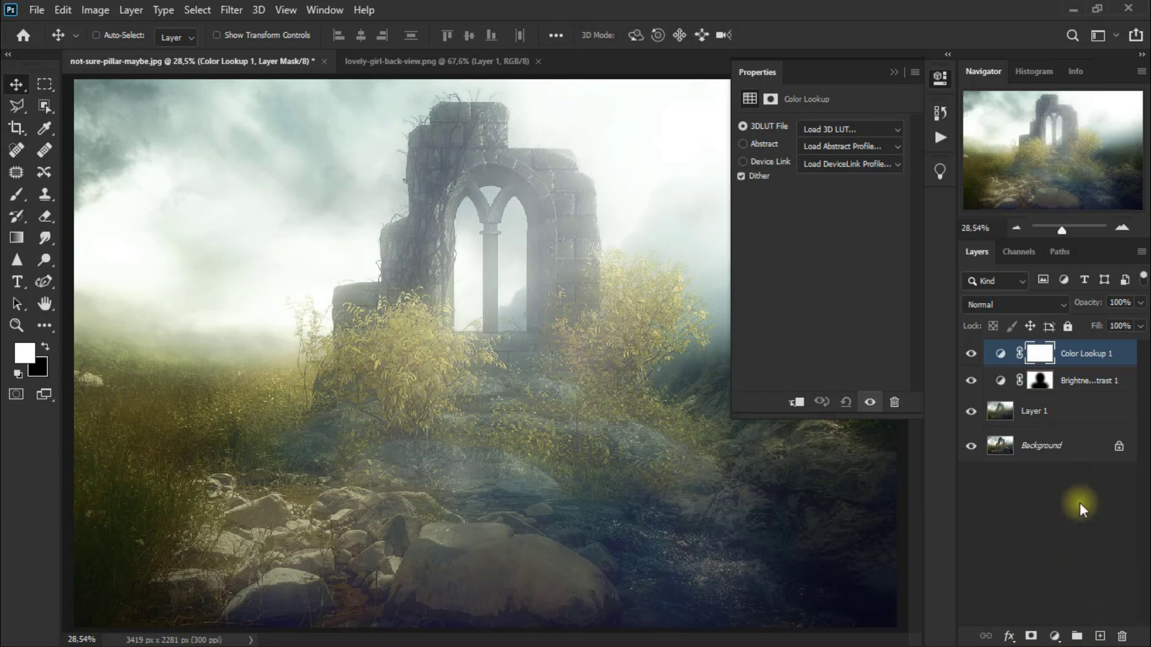
click(854, 127)
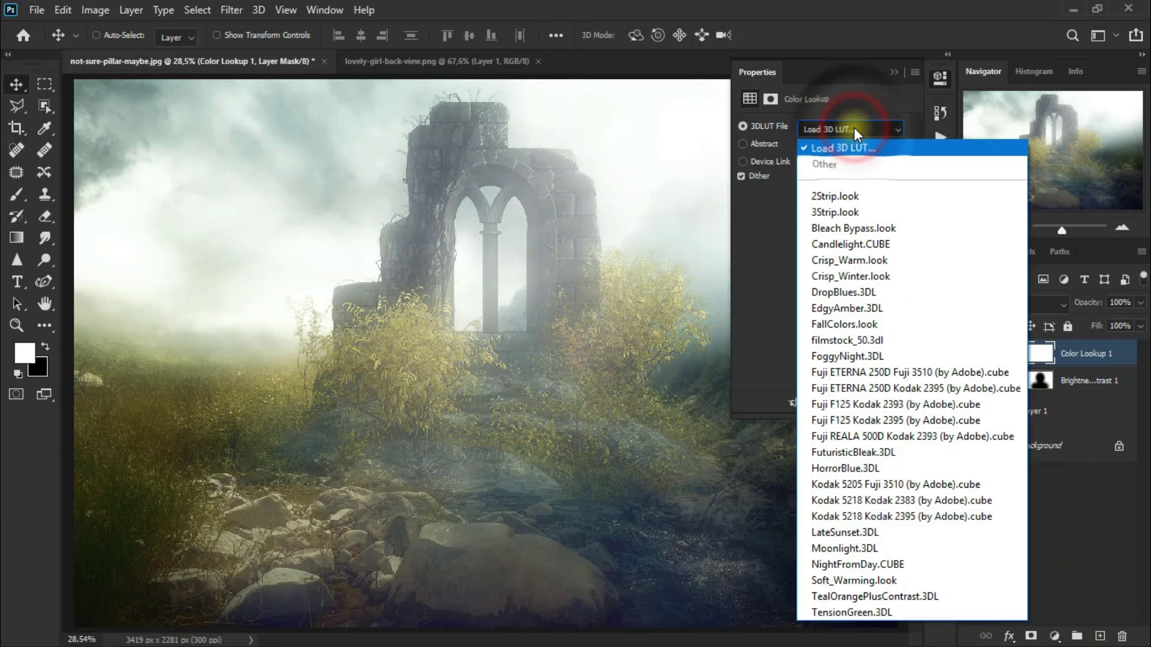
click(933, 564)
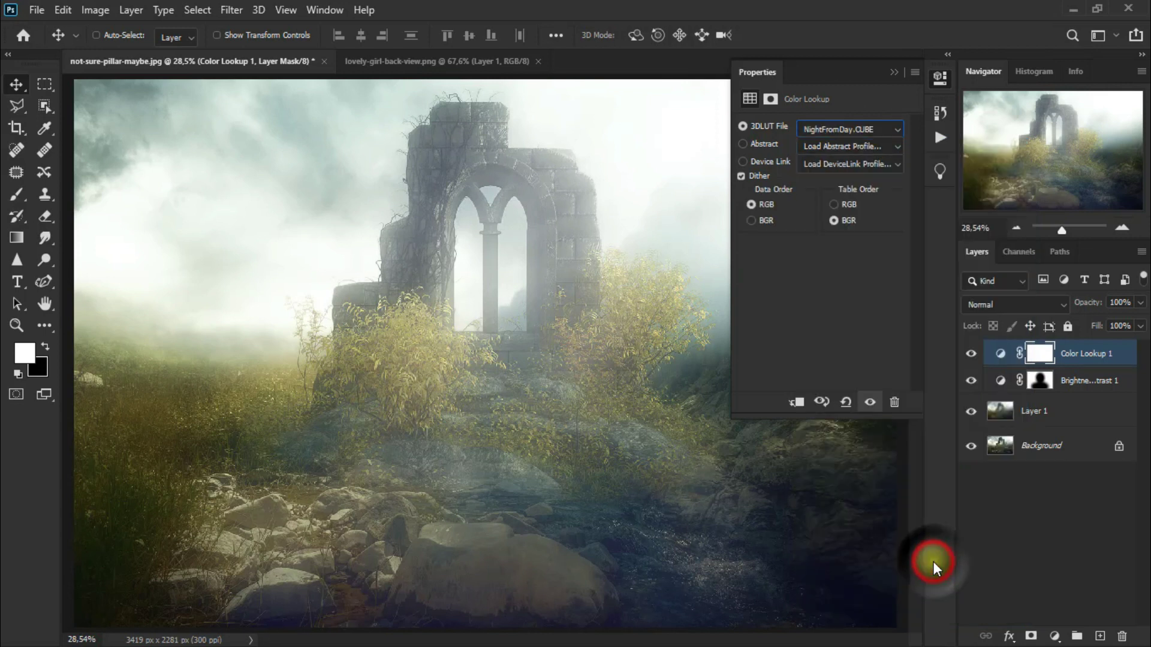
click(895, 73)
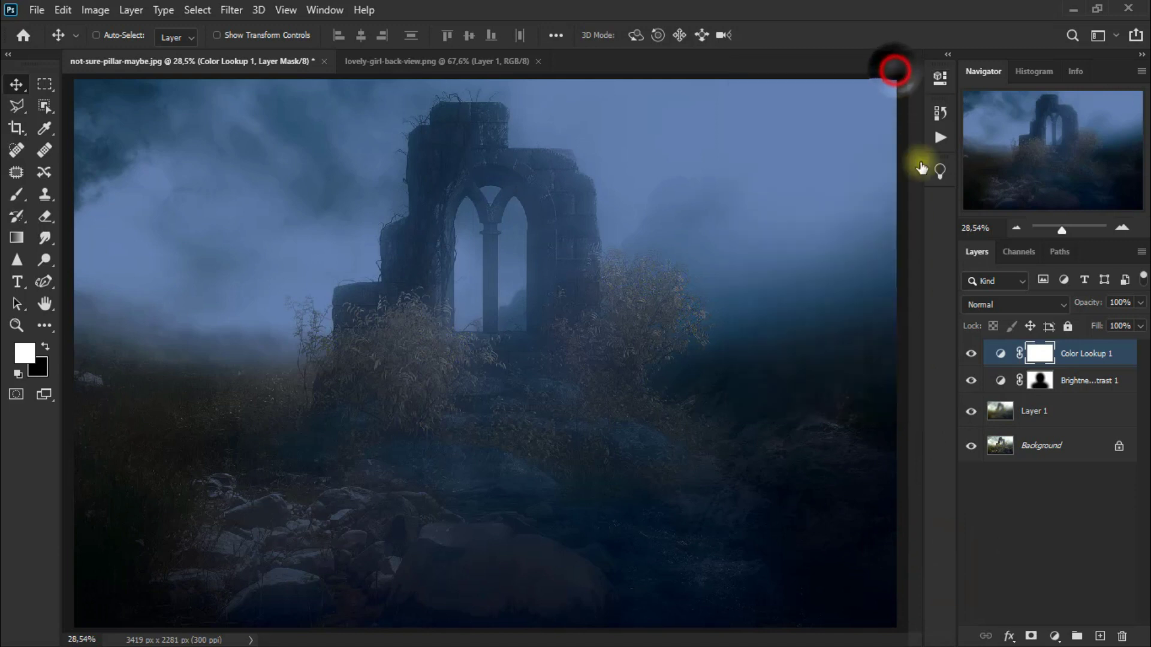
click(971, 354)
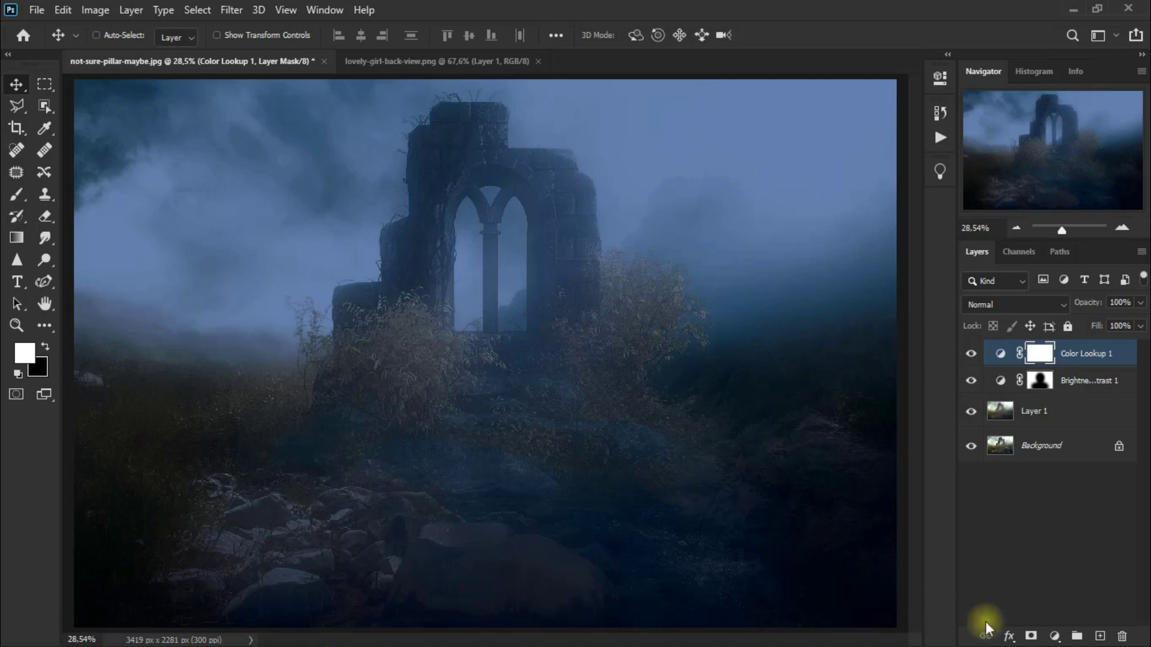
click(1056, 636)
Add a Photo Filter using Warming Filter (LBA) at 24% density.
click(1099, 517)
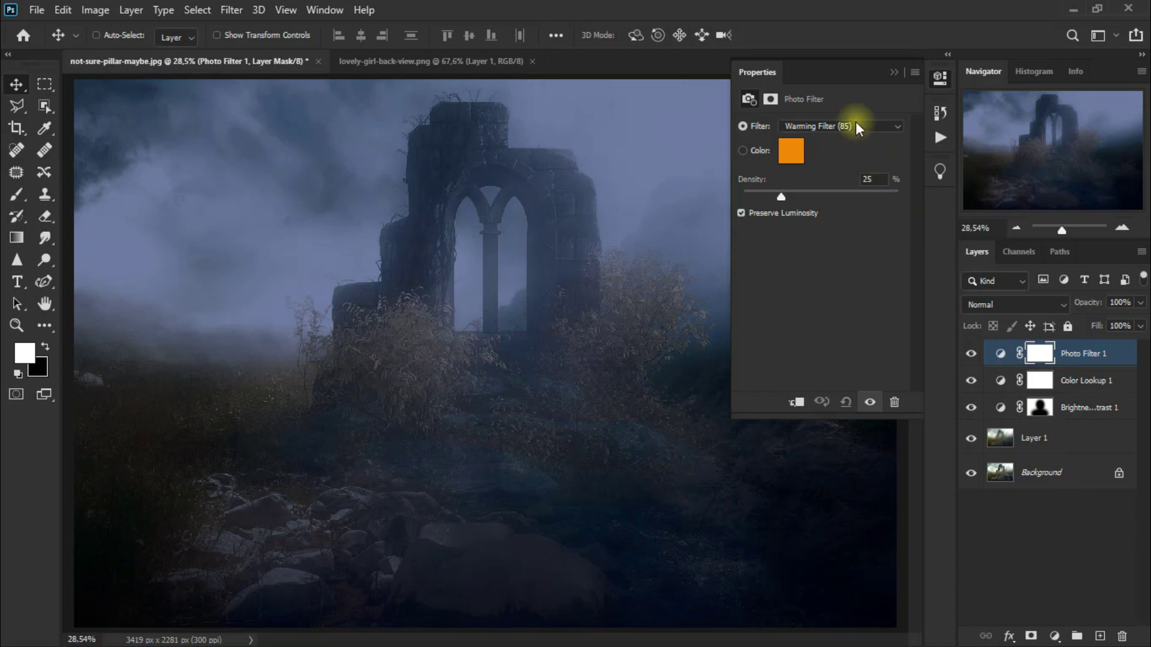
click(857, 127)
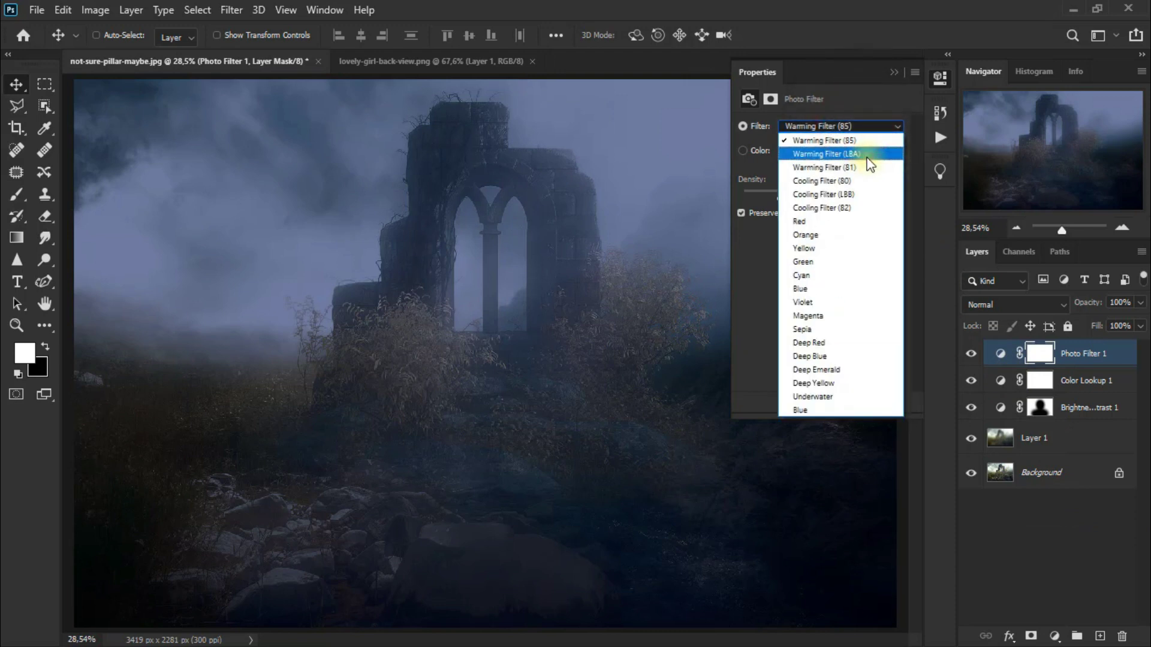
click(867, 157)
click(775, 192)
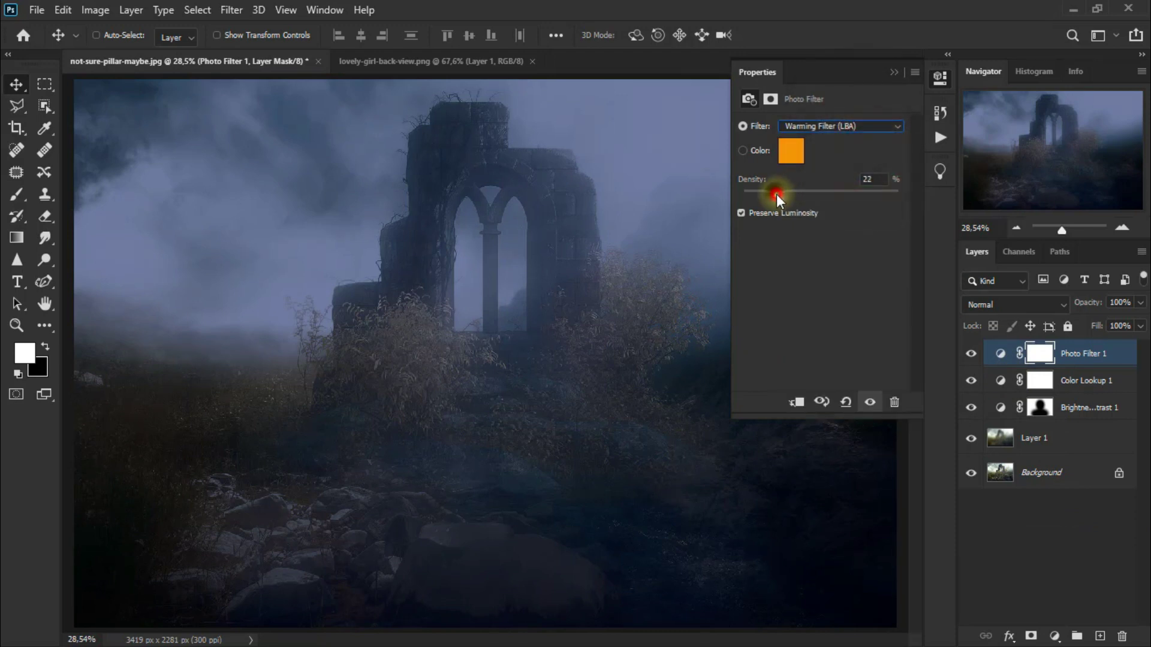
drag(776, 195, 779, 194)
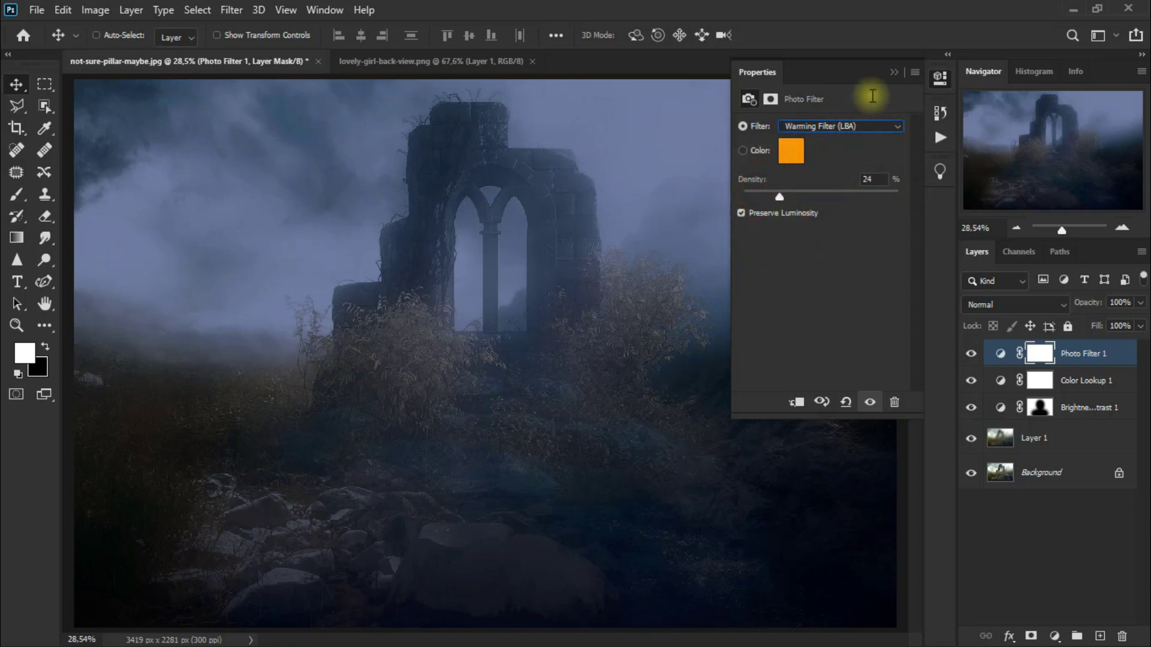
click(892, 72)
Set Photo Filter 1 to Screen blending and compare it on and off.
click(967, 357)
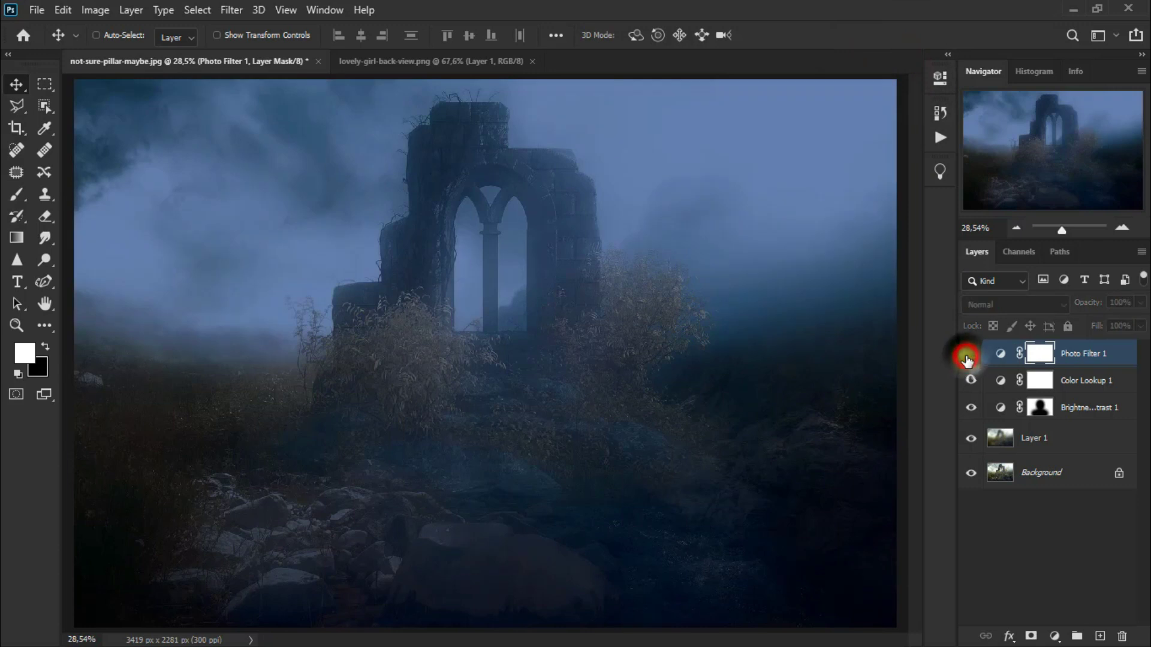
click(991, 306)
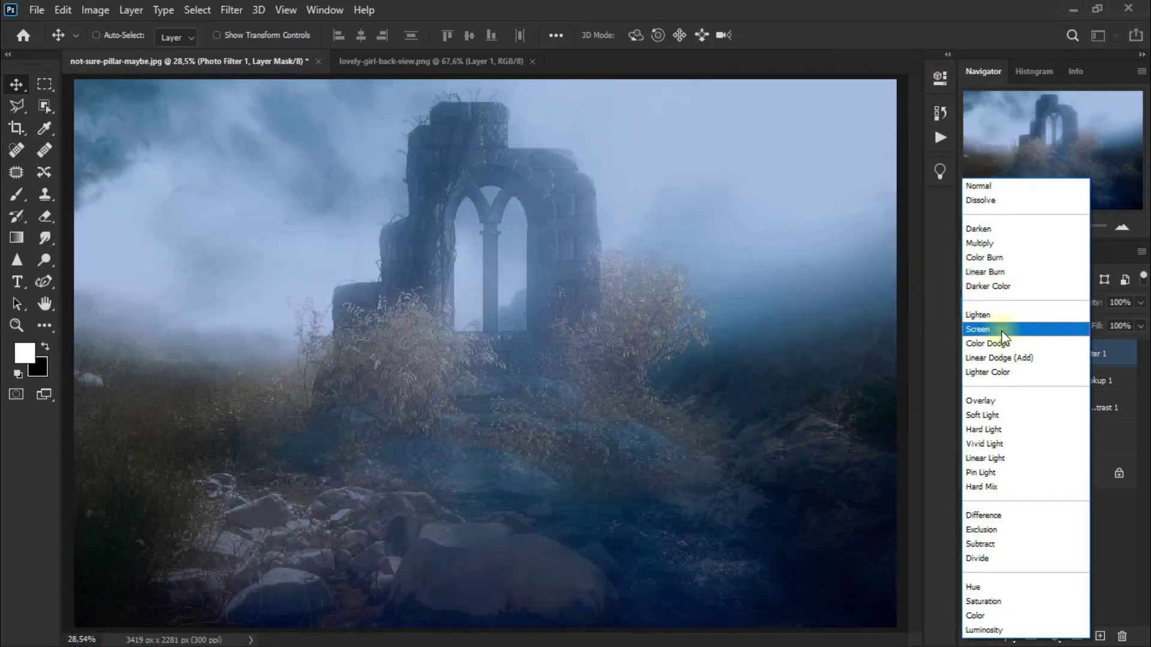
click(997, 329)
click(970, 358)
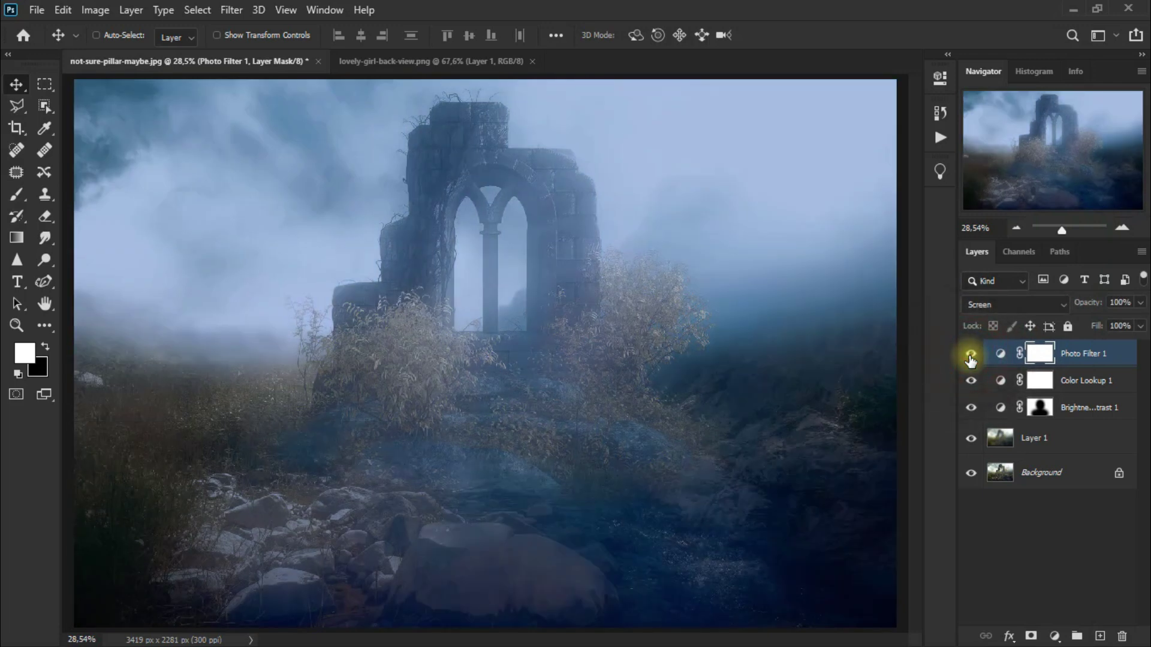
Choose the standard eraser and erase the Photo Filter mask around the arch top and pillar.
click(49, 219)
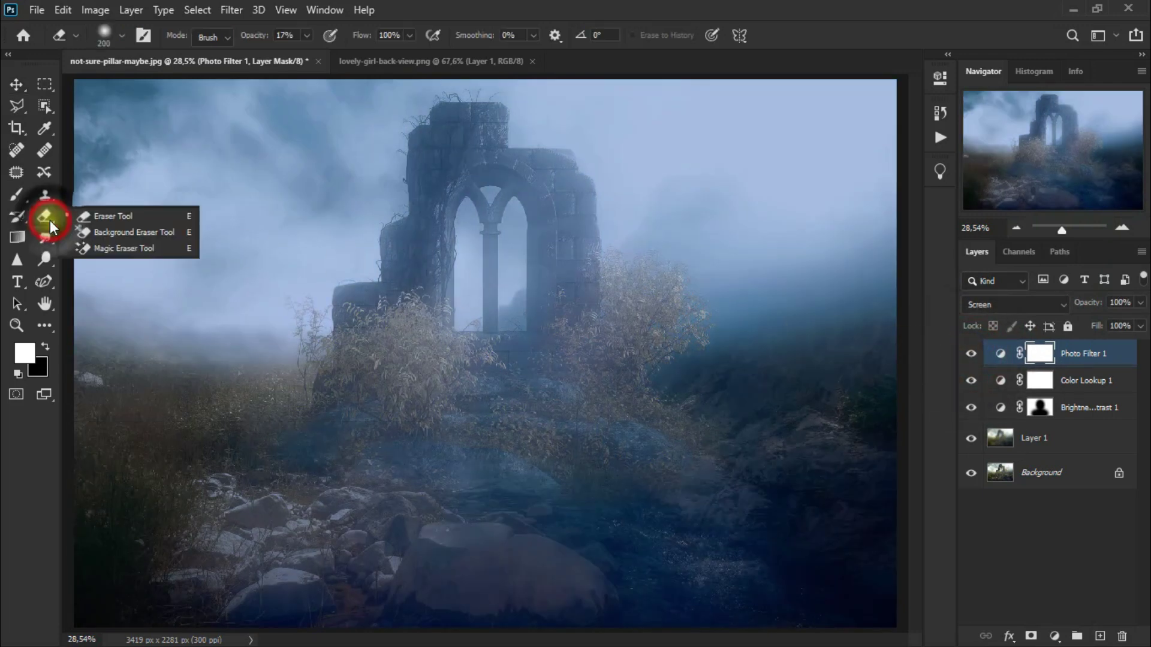
click(134, 215)
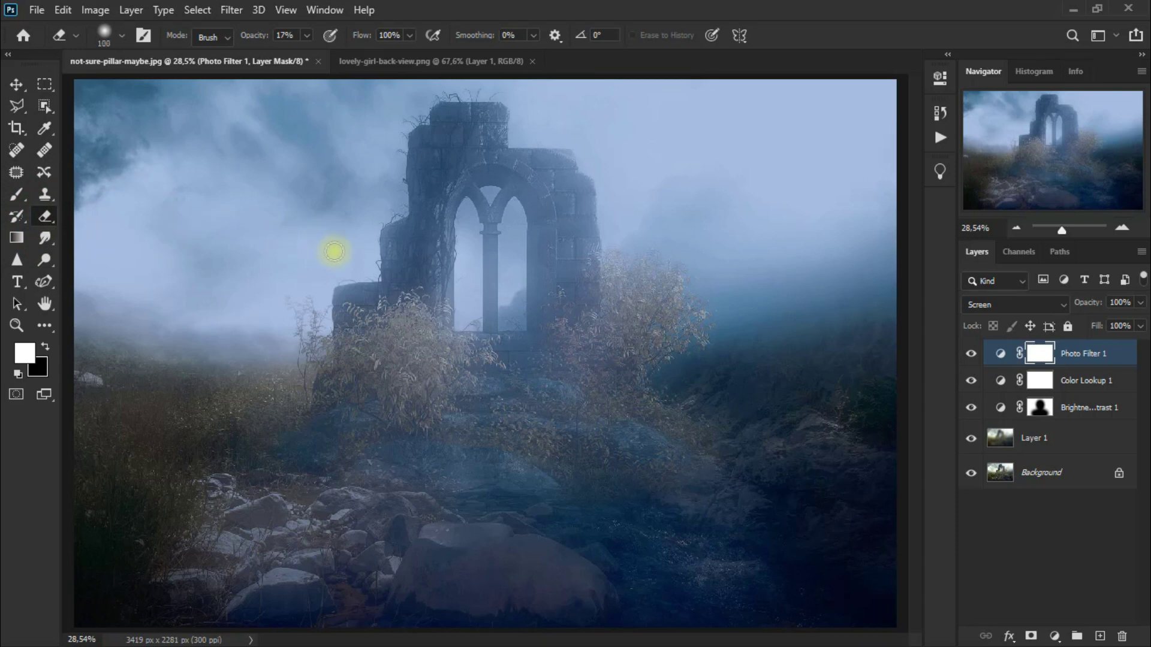
drag(491, 327, 488, 235)
drag(501, 328, 468, 190)
mouse_move(485, 329)
mouse_down()
mouse_move(475, 186)
mouse_move(502, 207)
mouse_up()
key(bracketright)
key(bracketright)
key(bracketright)
Erase the Photo Filter brightening across the sky with a progressively larger brush.
click(386, 139)
click(299, 167)
click(177, 209)
key(bracketright)
click(165, 172)
click(351, 116)
key(bracketright)
key(bracketright)
key(bracketright)
click(303, 141)
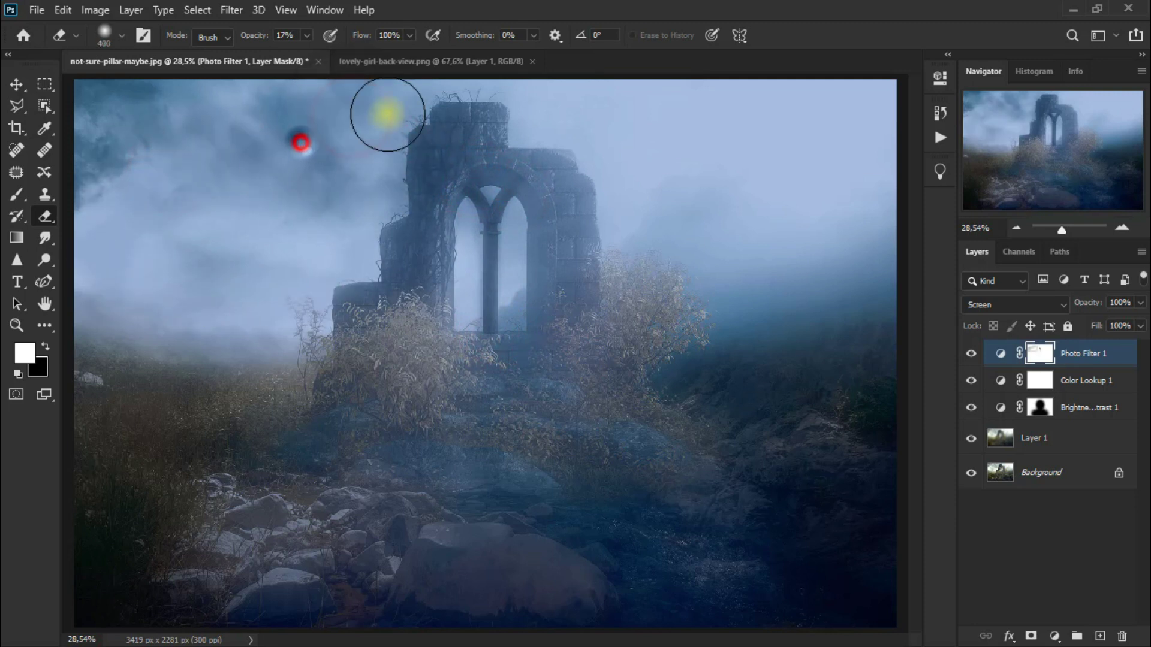
click(346, 238)
click(630, 181)
click(662, 167)
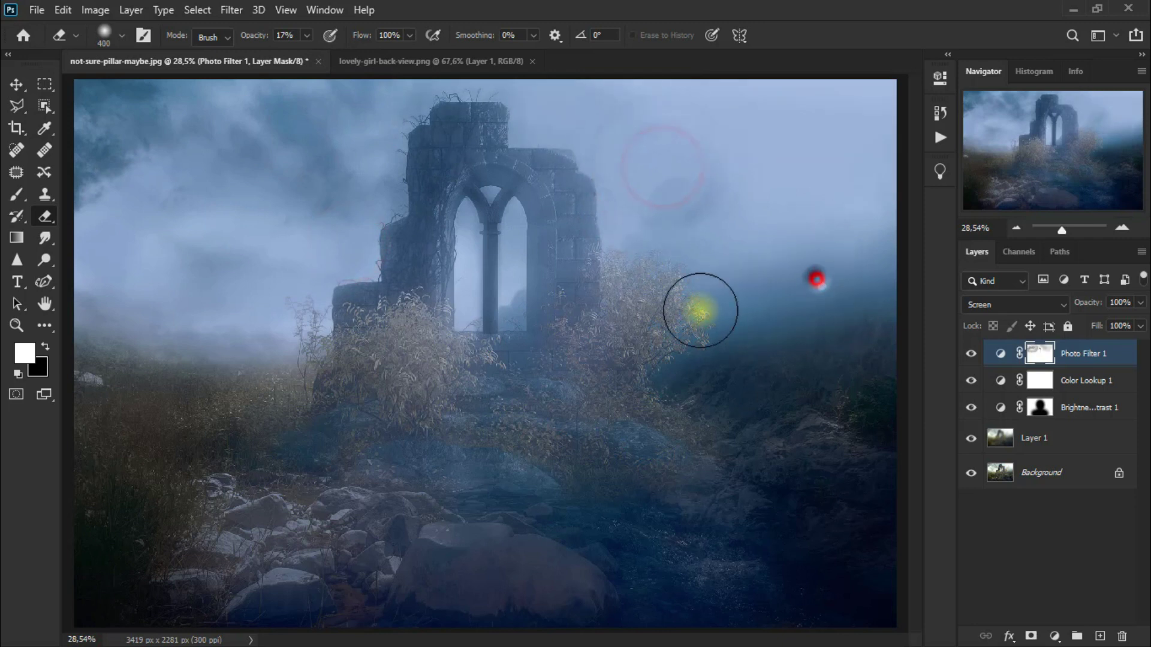
click(643, 252)
click(766, 232)
click(861, 149)
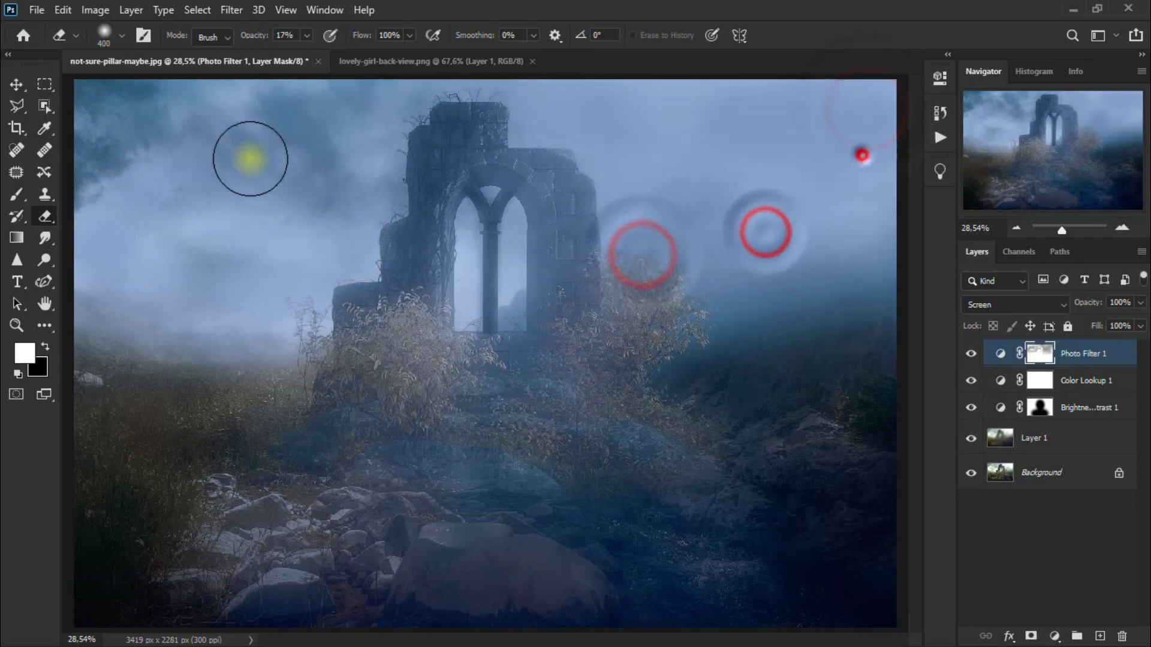
click(244, 128)
click(701, 232)
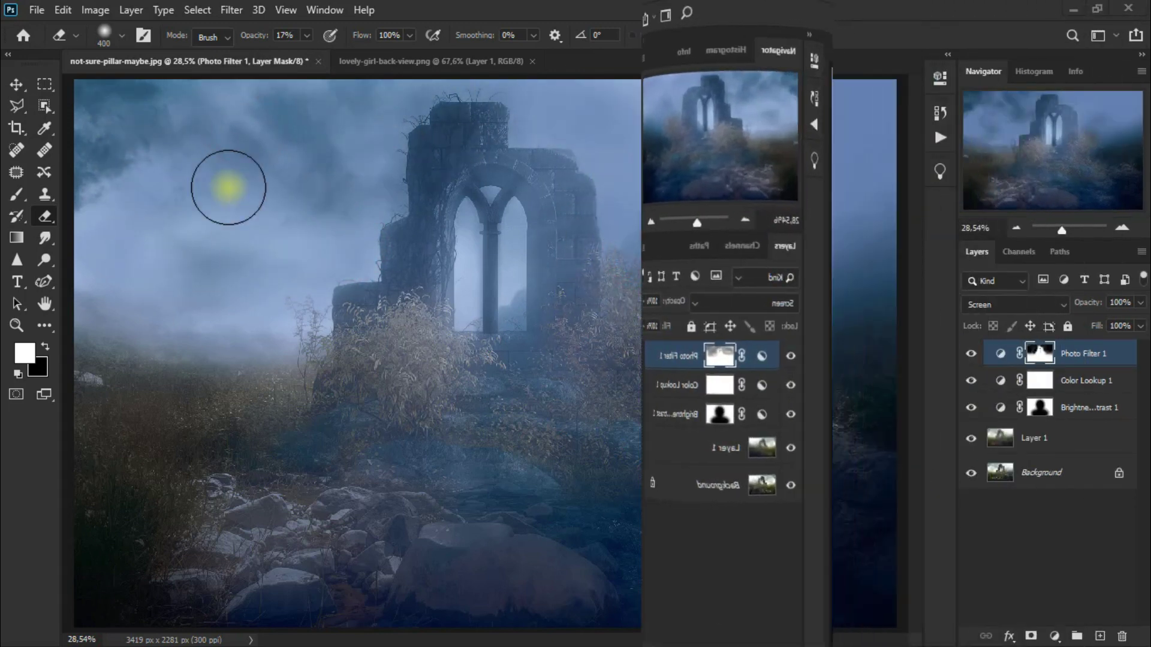
click(771, 212)
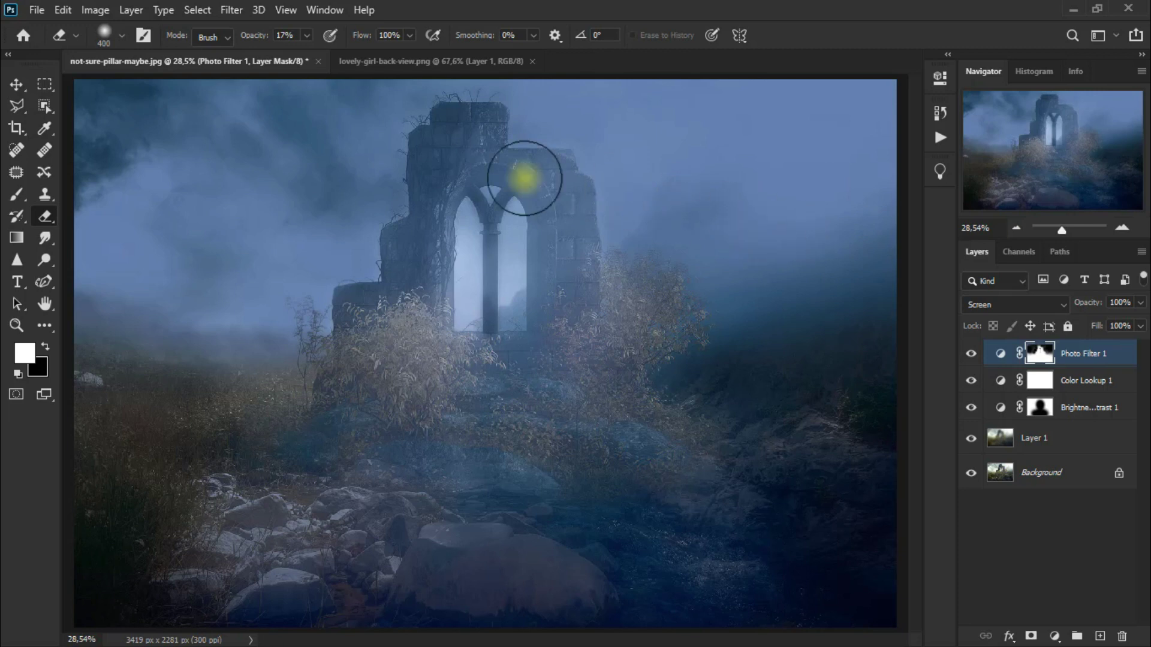
Switch to the Move tool and check the Photo Filter 1 mask as an overlay.
click(16, 84)
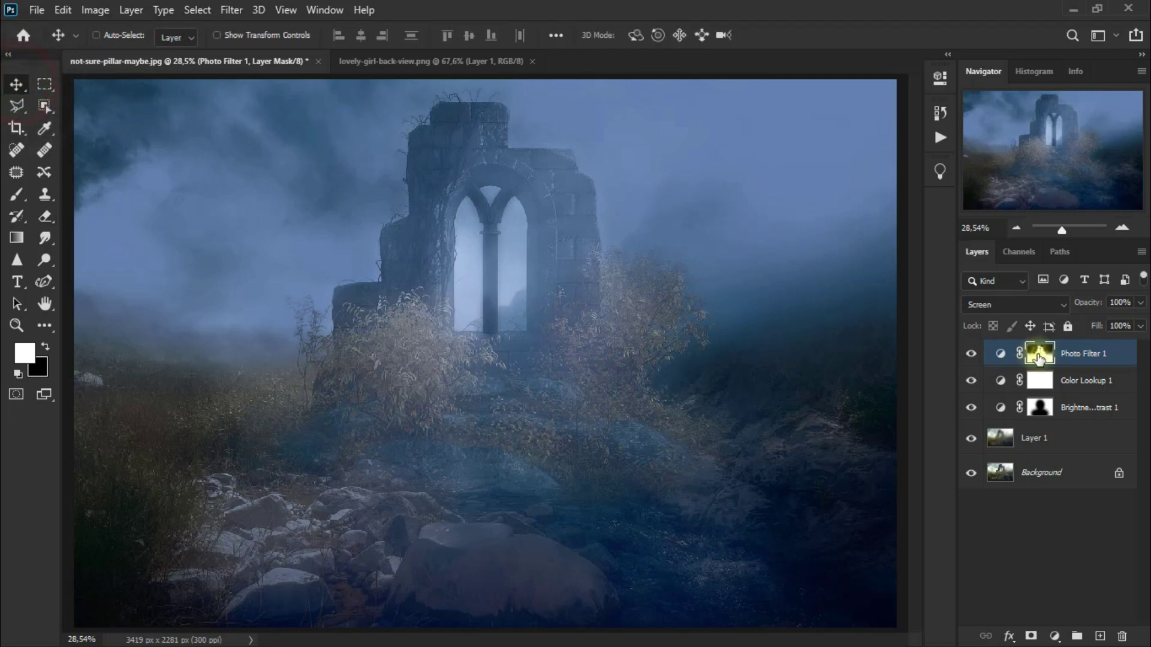
alt+shift+click(1039, 358)
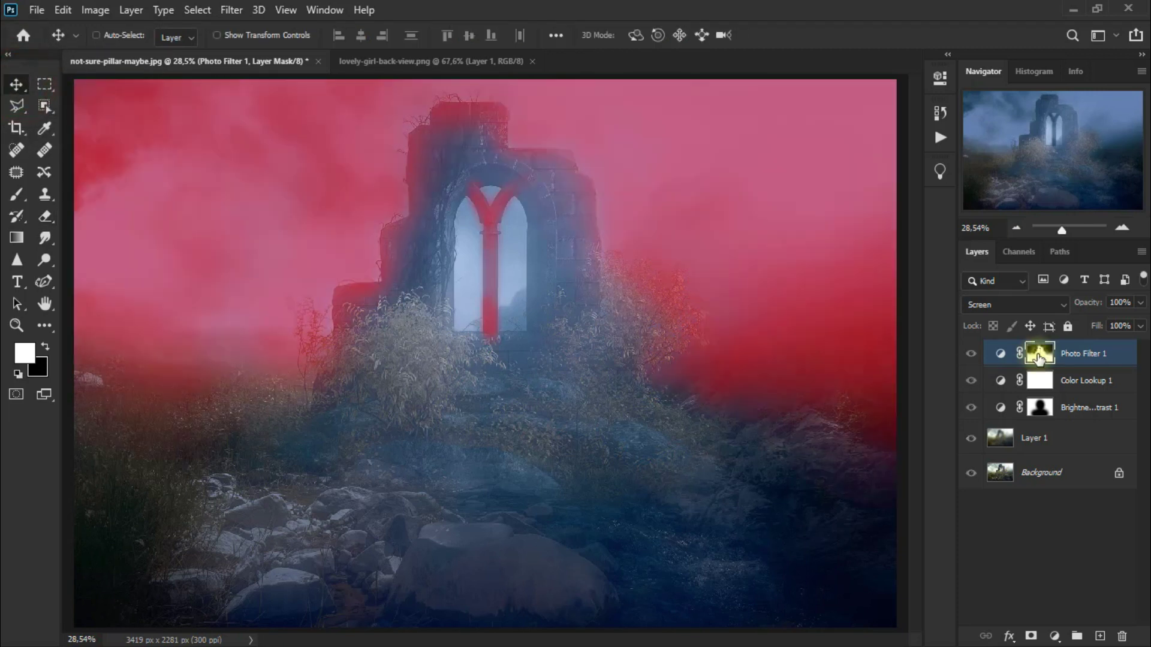
alt+shift+click(1038, 358)
alt+shift+click(1038, 358)
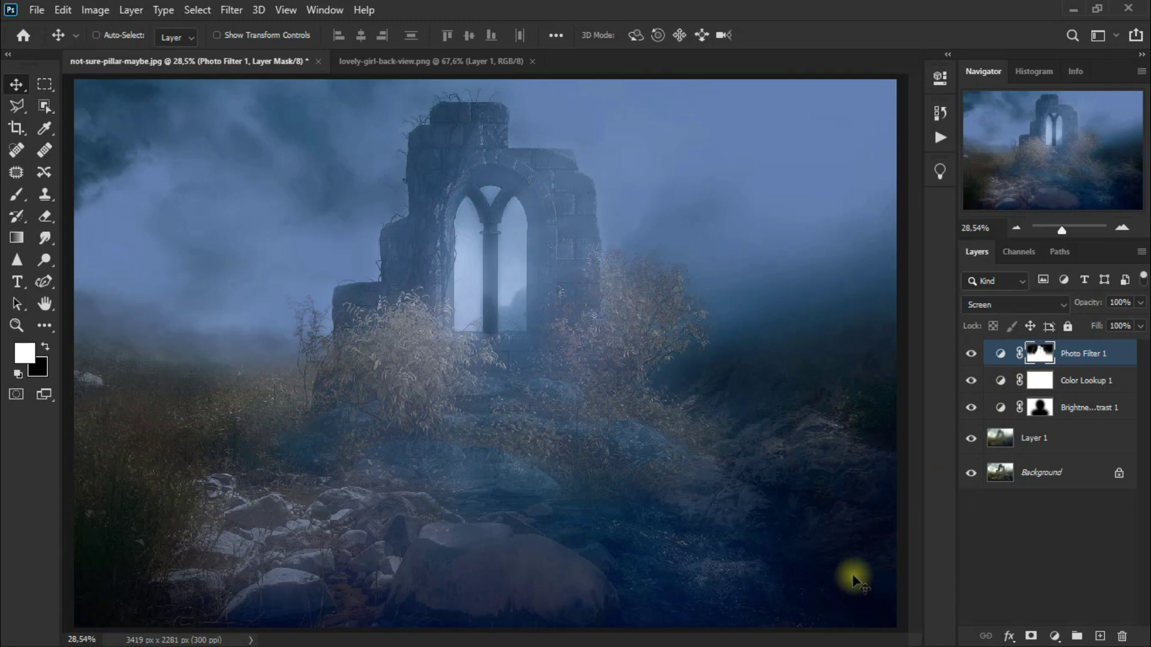
click(422, 63)
Drag the girl from lovely-girl-back-view.png into the scene and place her below the arch window.
mouse_move(472, 297)
mouse_down()
mouse_move(268, 67)
mouse_move(495, 347)
mouse_up()
click(443, 58)
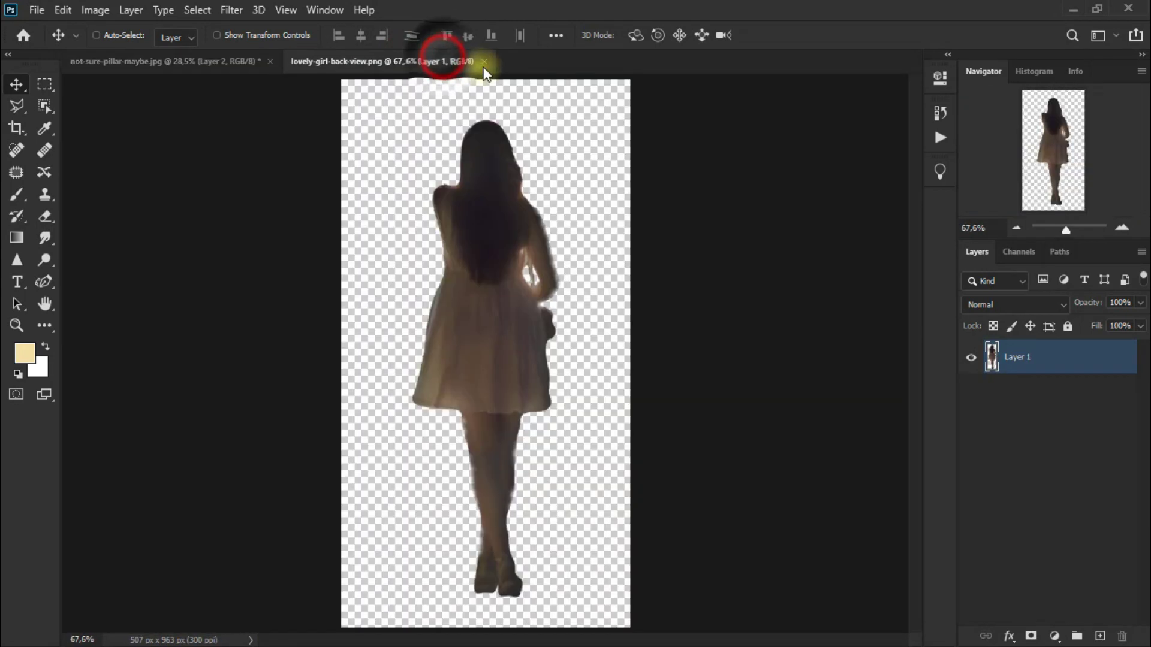
drag(480, 61, 505, 414)
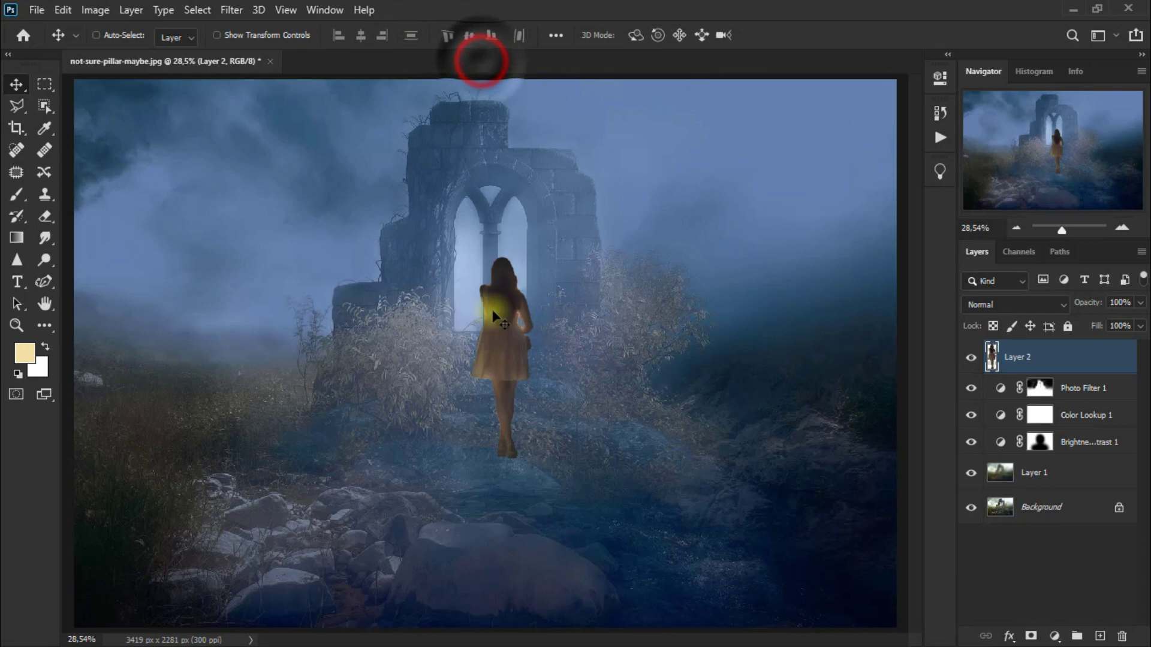
drag(505, 415, 508, 395)
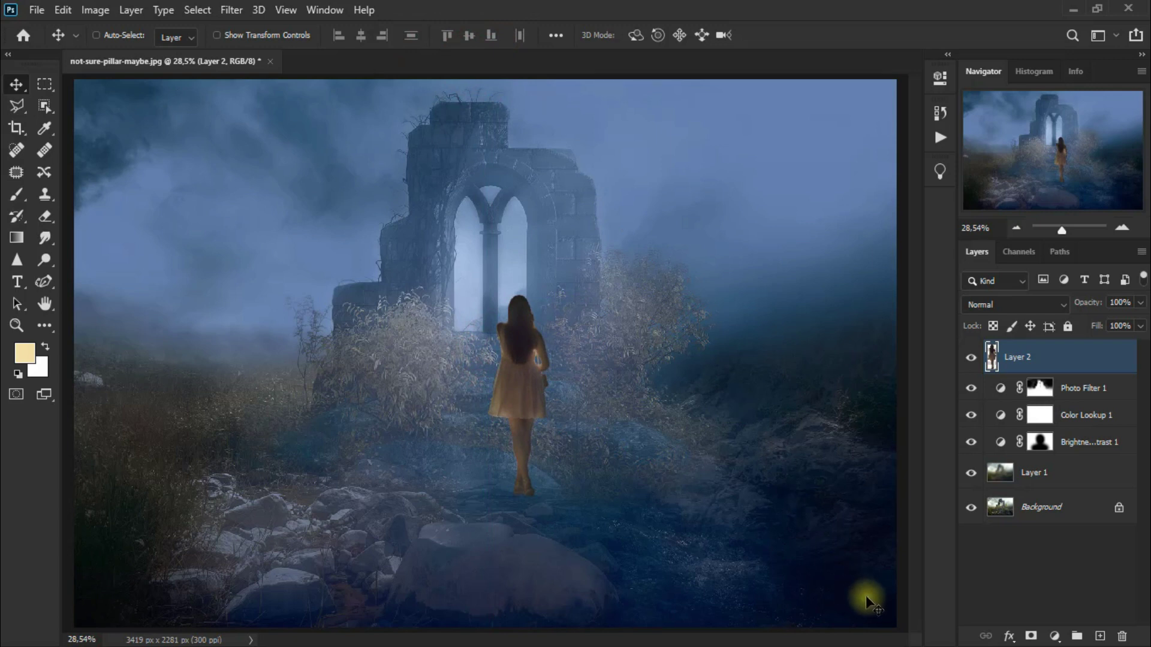
click(1054, 636)
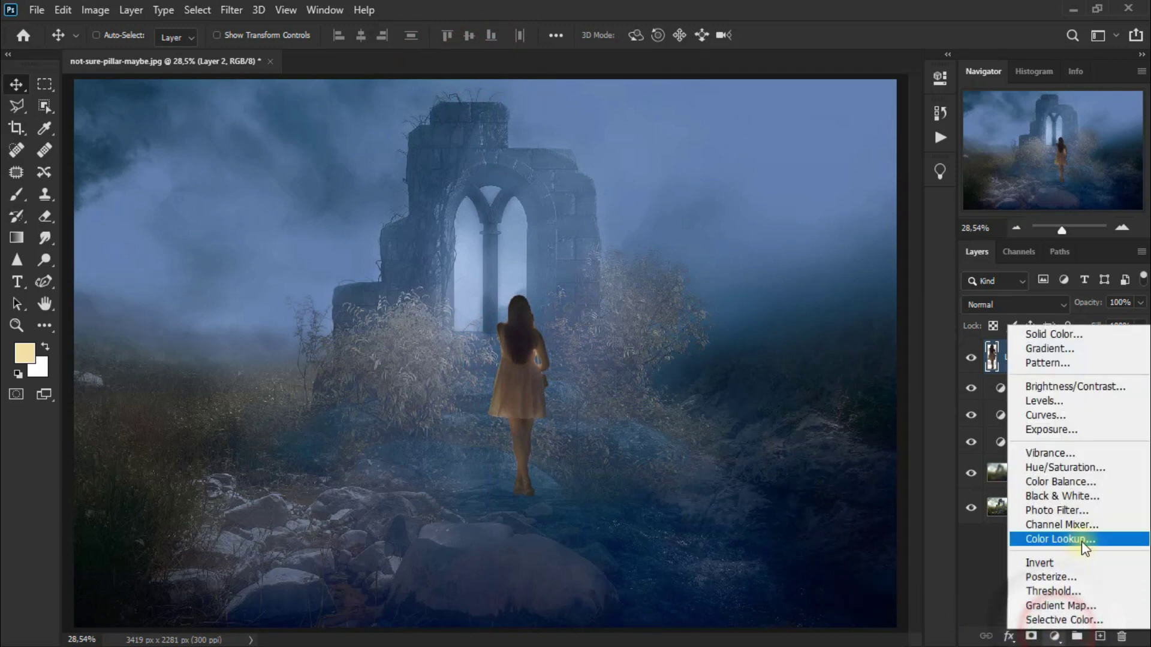
Add a Color Lookup clipped to the girl layer using the filmstock_50 LUT.
click(1082, 540)
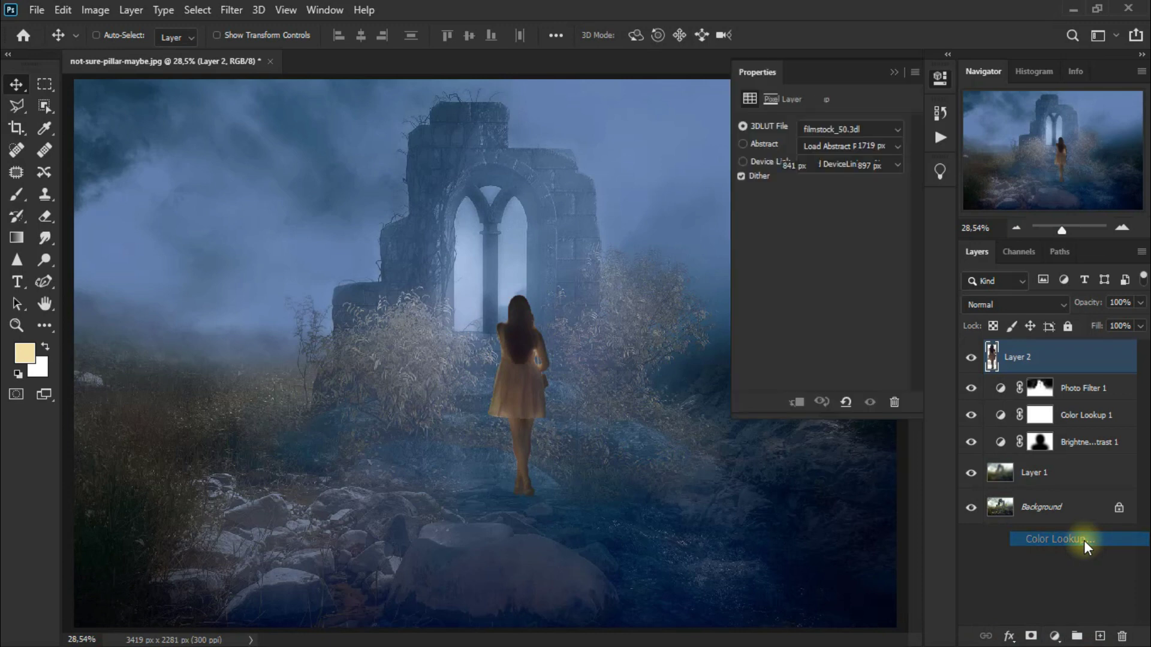
click(797, 407)
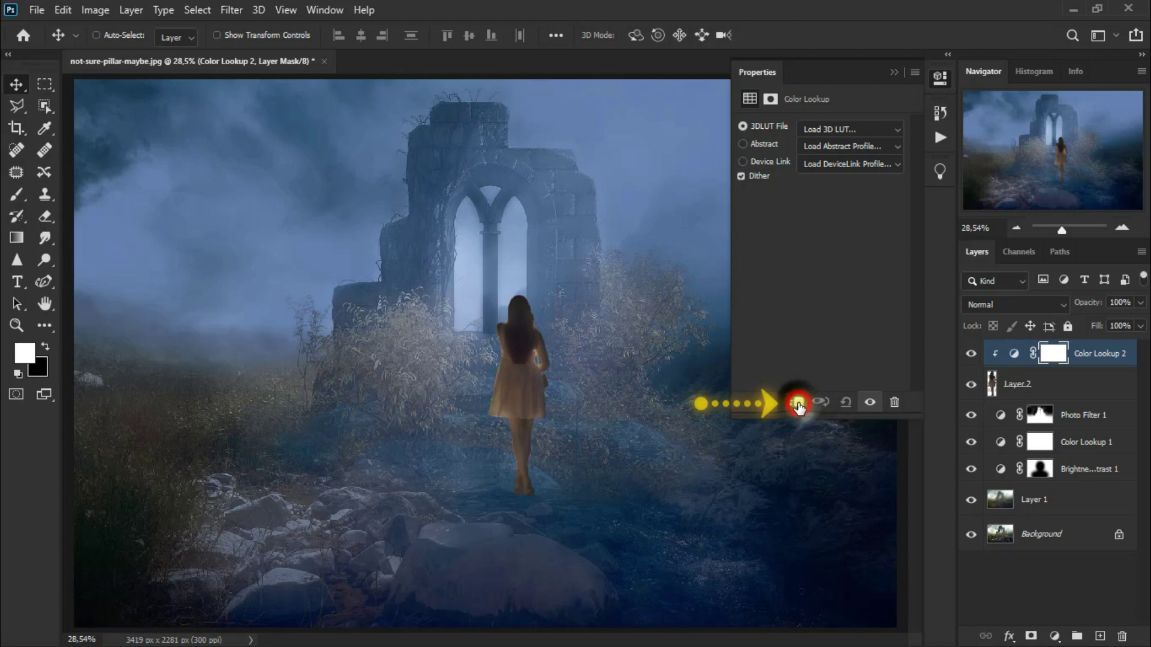
click(844, 123)
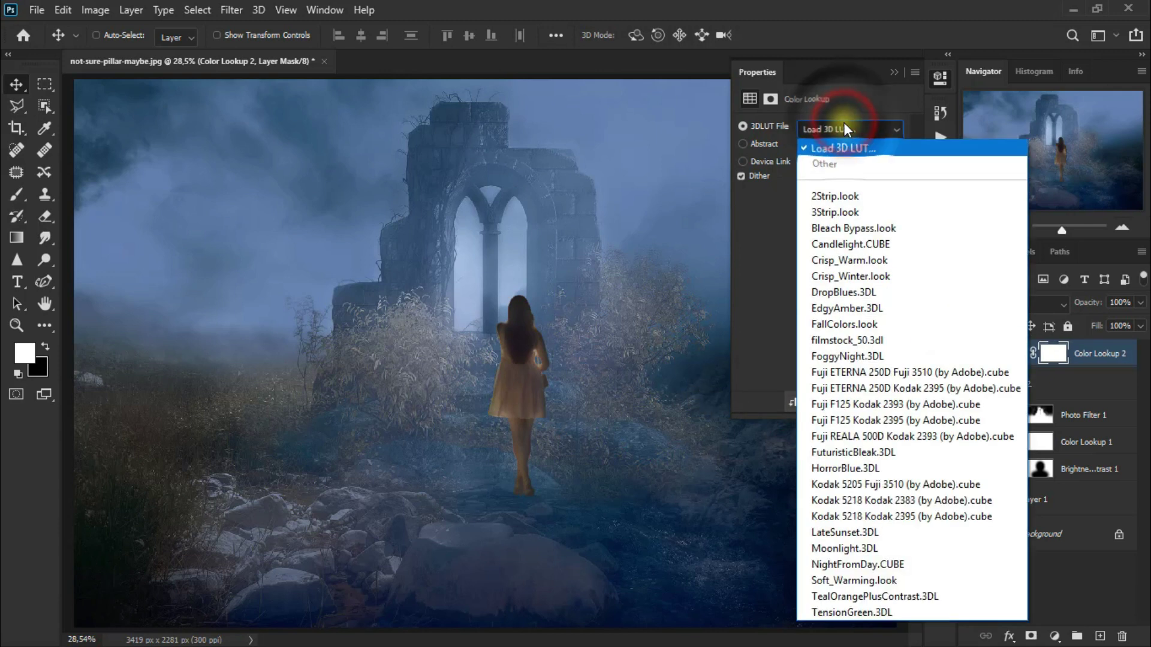
click(894, 340)
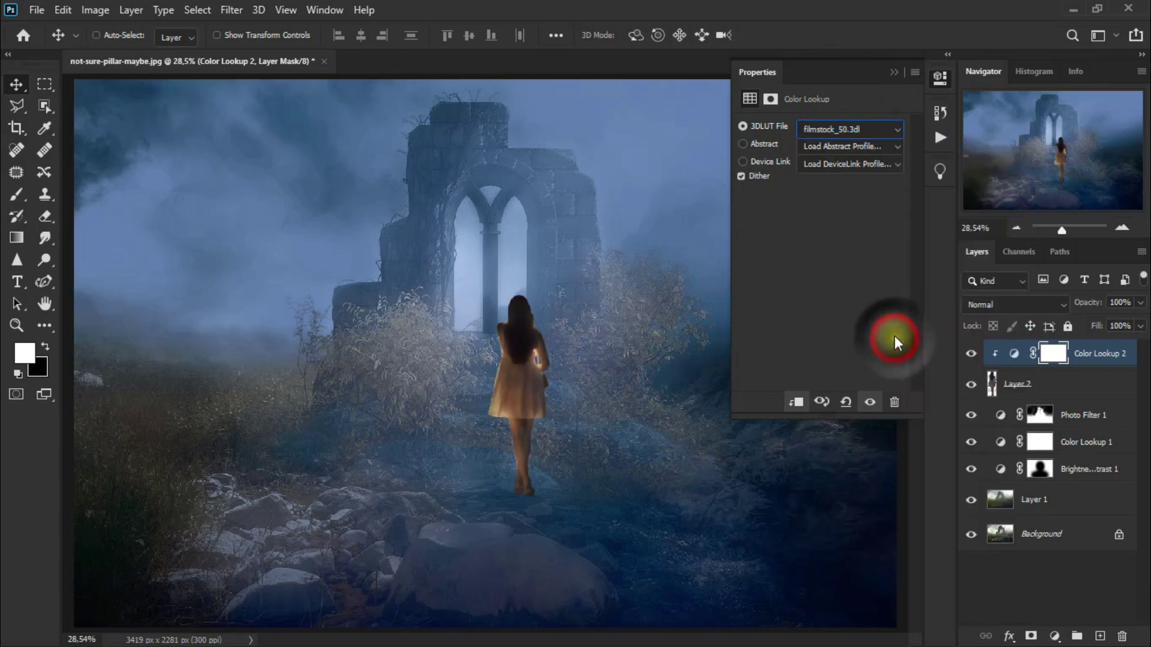
click(896, 73)
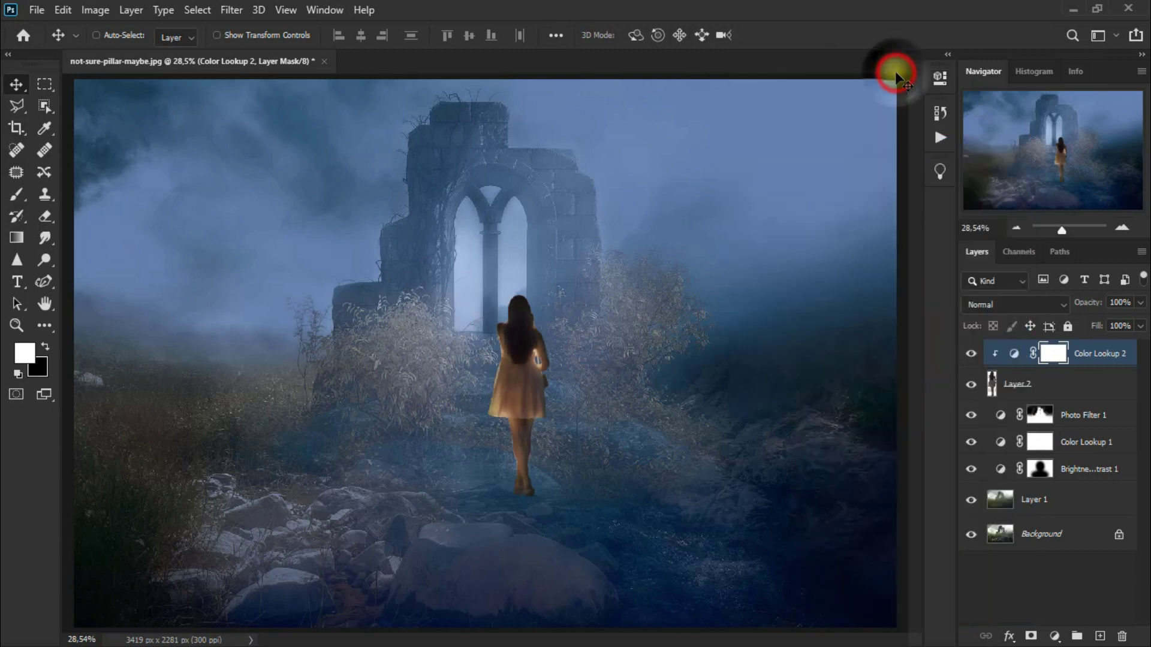
Set Color Lookup 2 to Soft Light at 54% opacity and compare it on and off.
click(997, 303)
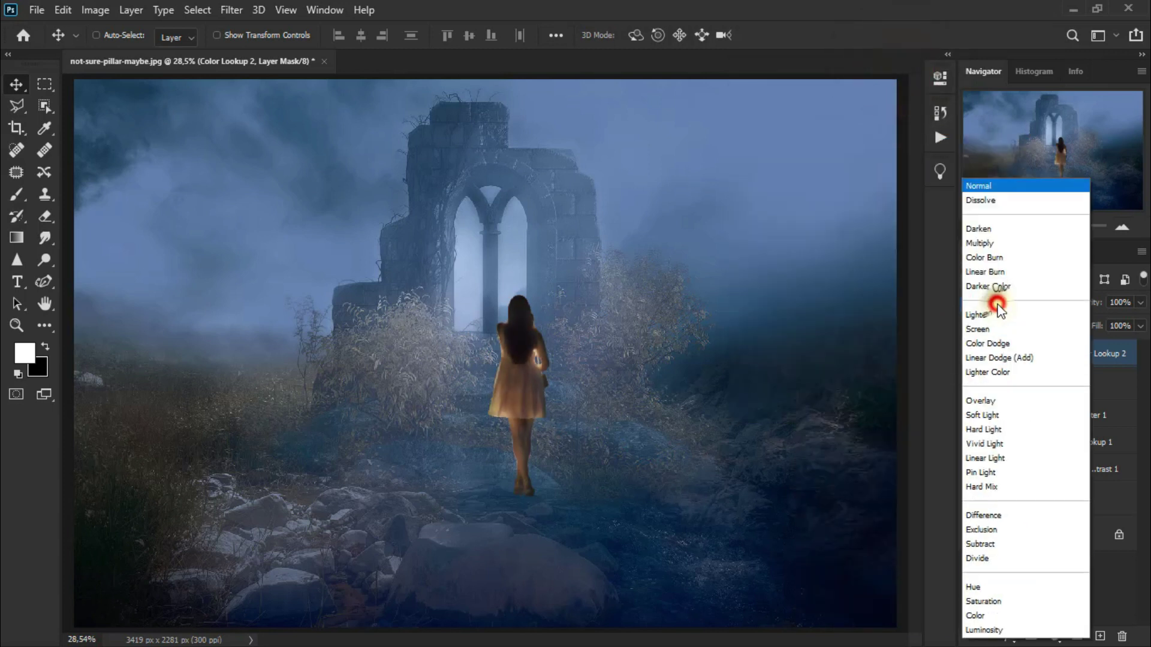
click(1026, 419)
click(1140, 303)
drag(1135, 326, 1105, 324)
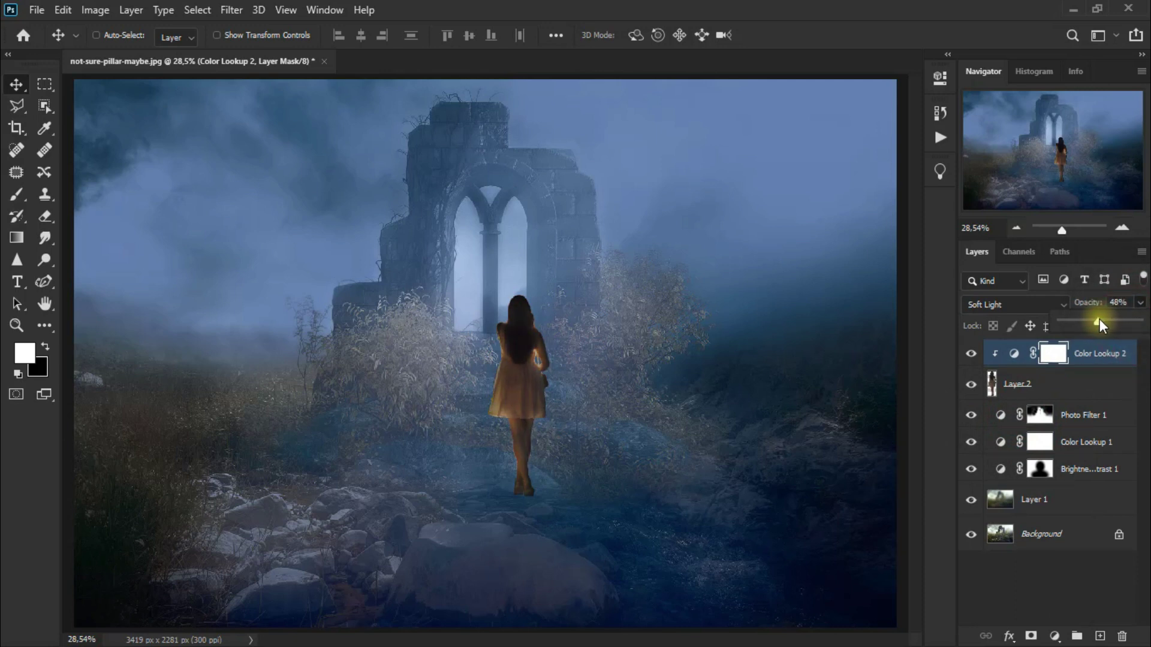
drag(1102, 324, 1104, 324)
click(971, 354)
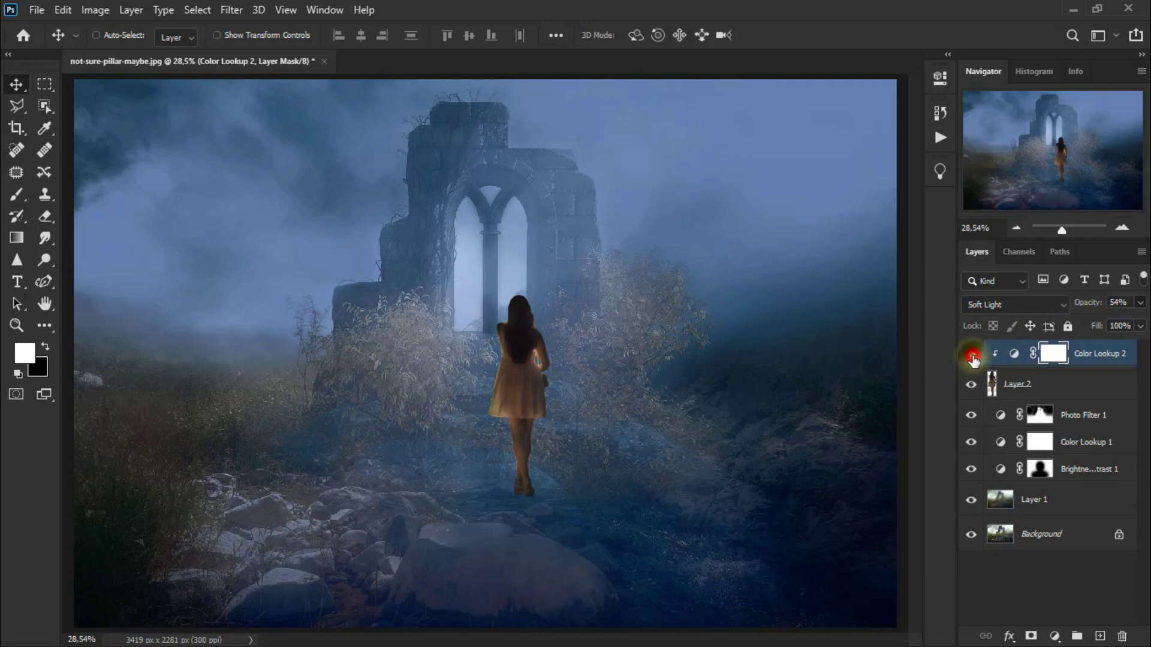
click(971, 354)
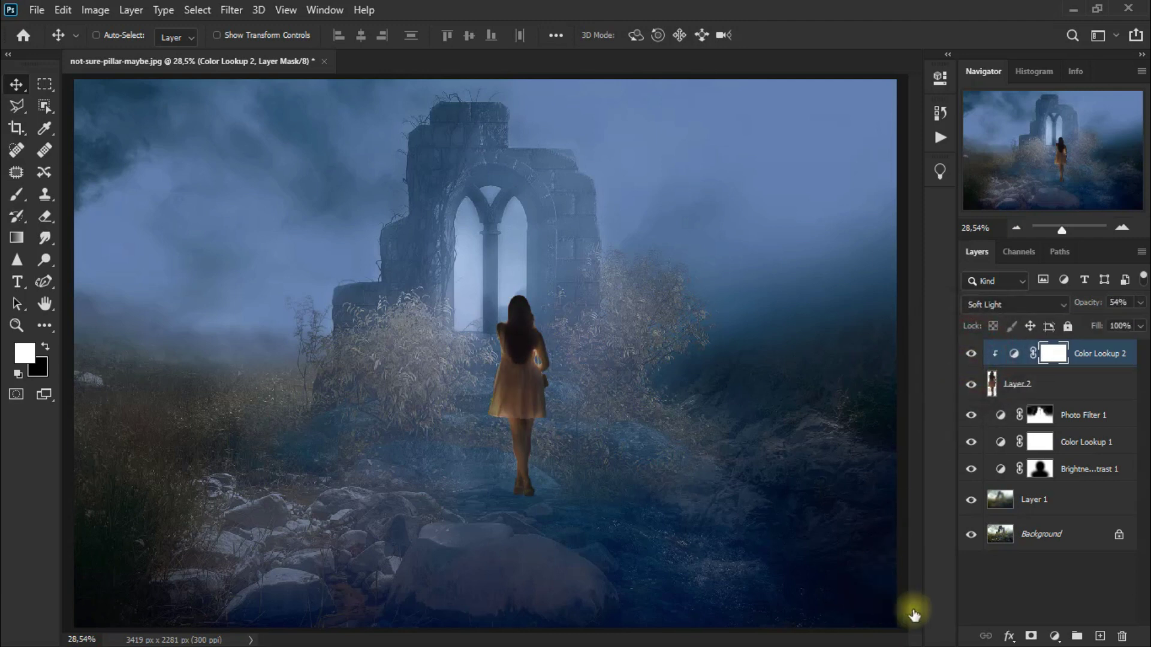
Add a Photo Filter clipped to the girl layer with Deep Emerald at 63% density.
click(1055, 637)
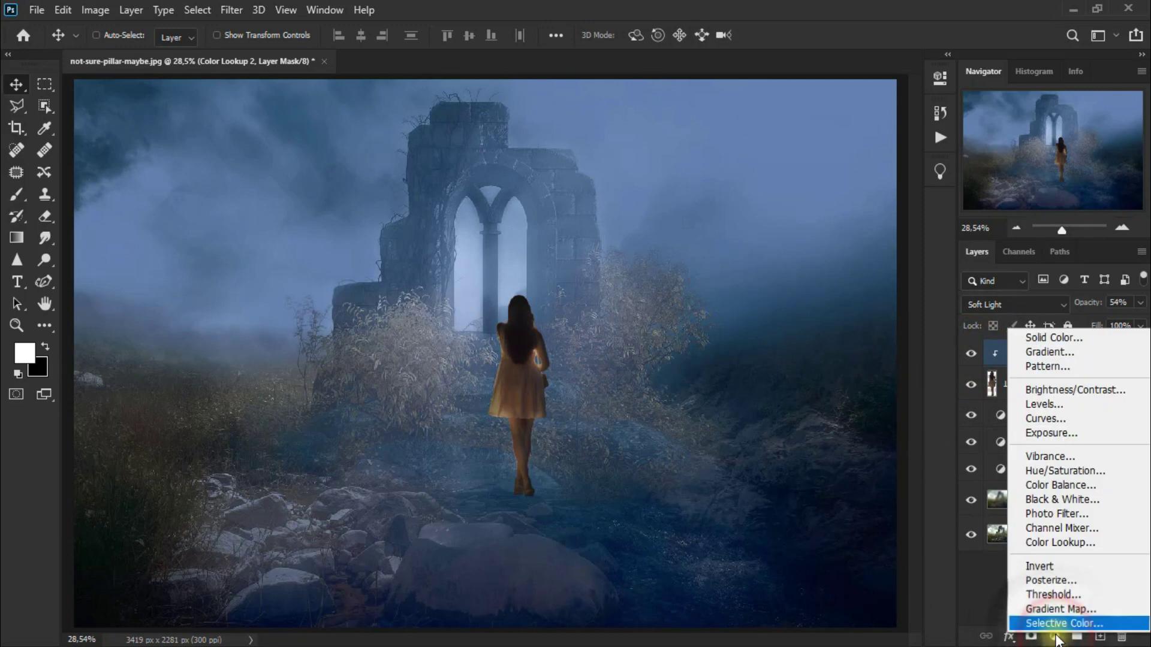
click(1090, 514)
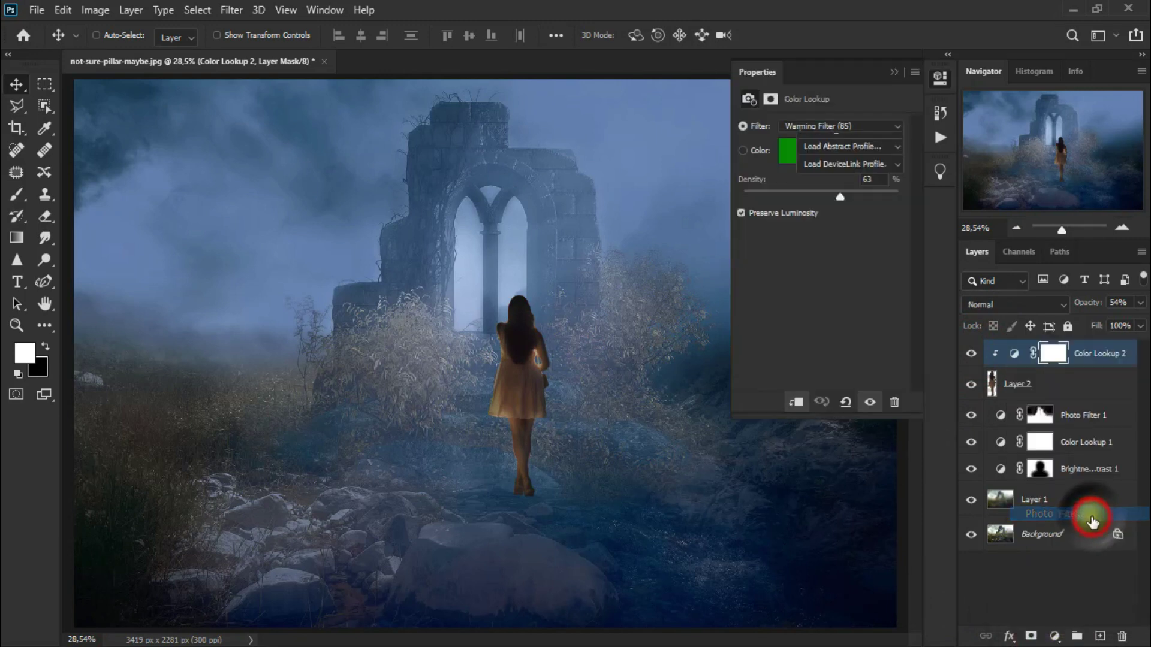
click(795, 404)
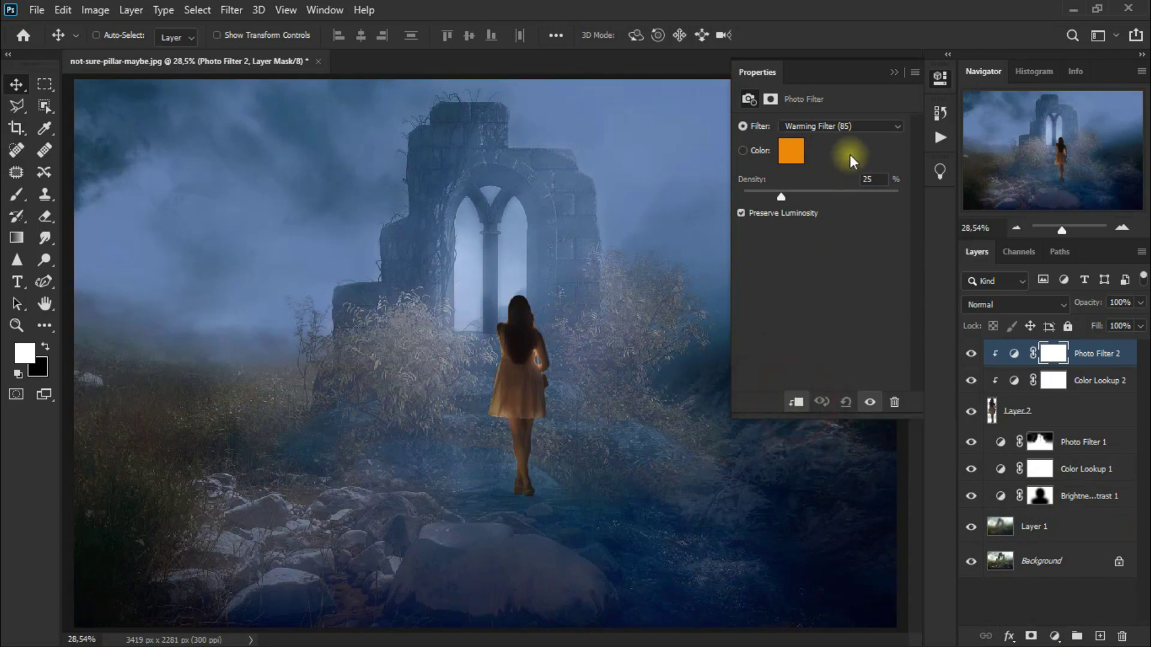
click(857, 127)
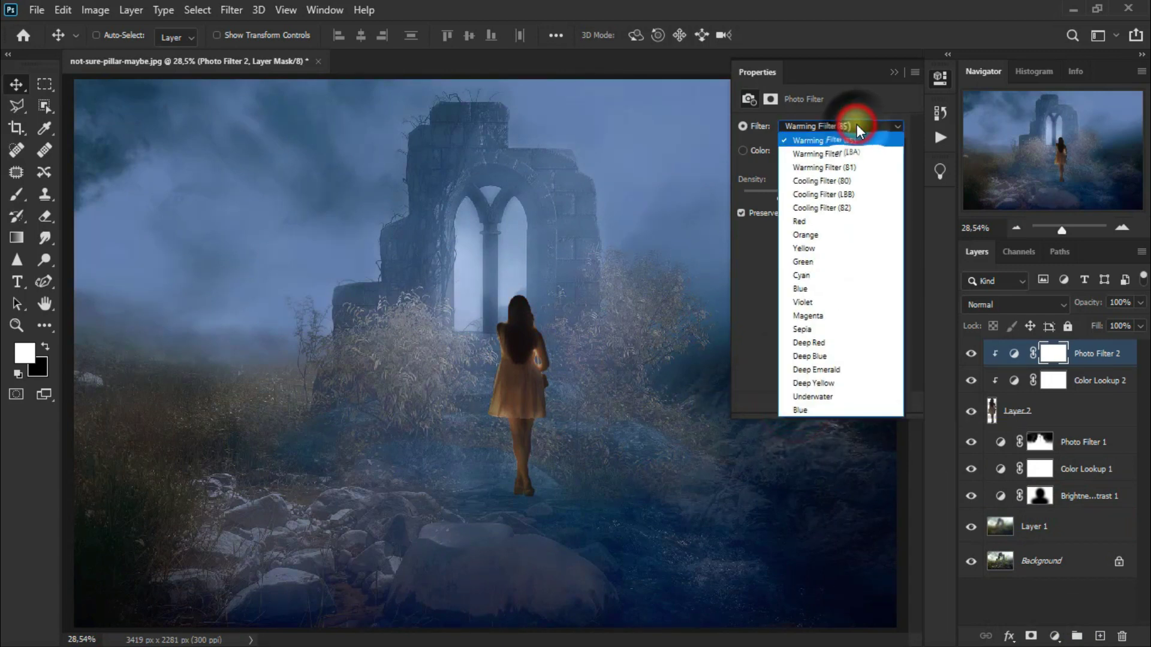
click(873, 374)
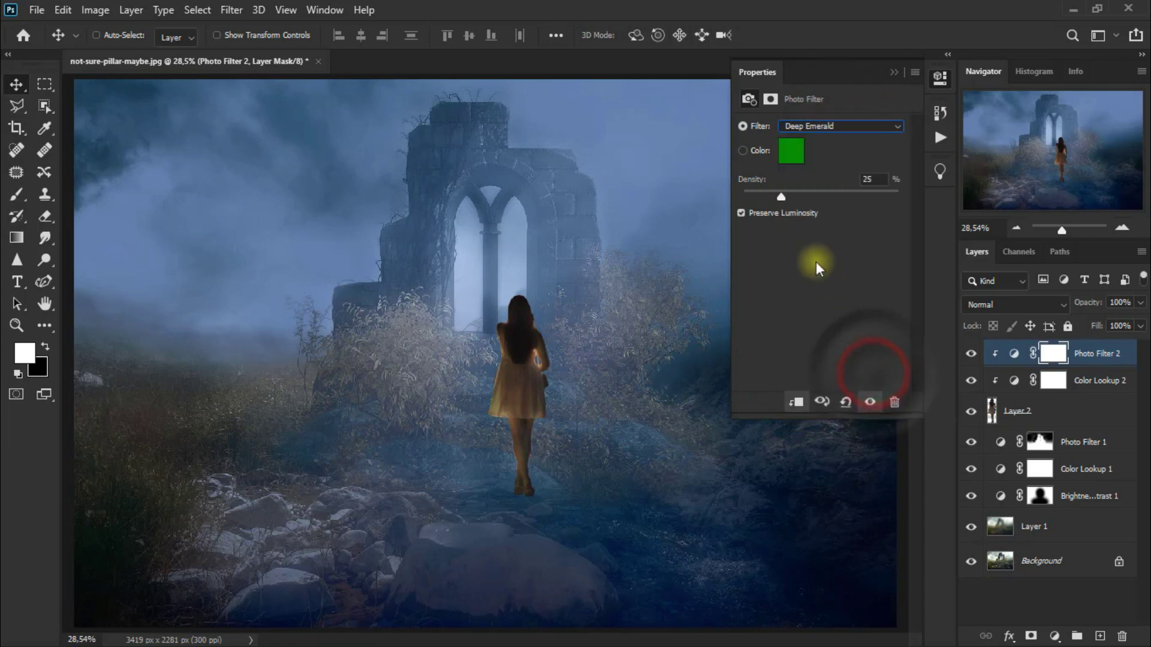
drag(782, 198, 826, 200)
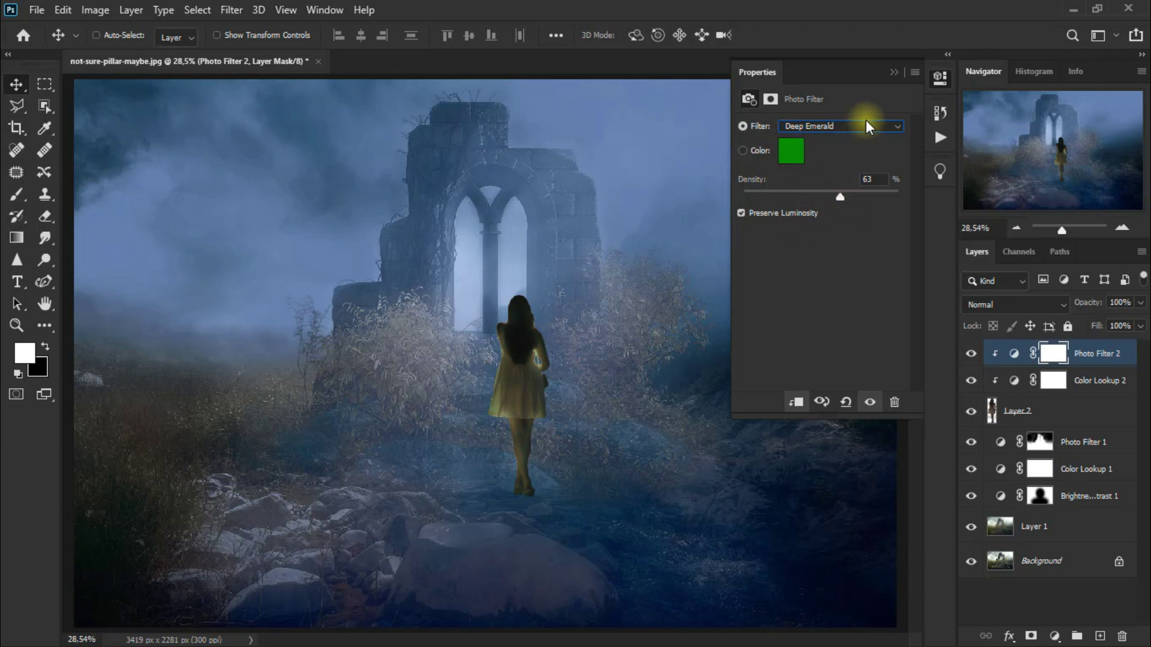
click(893, 71)
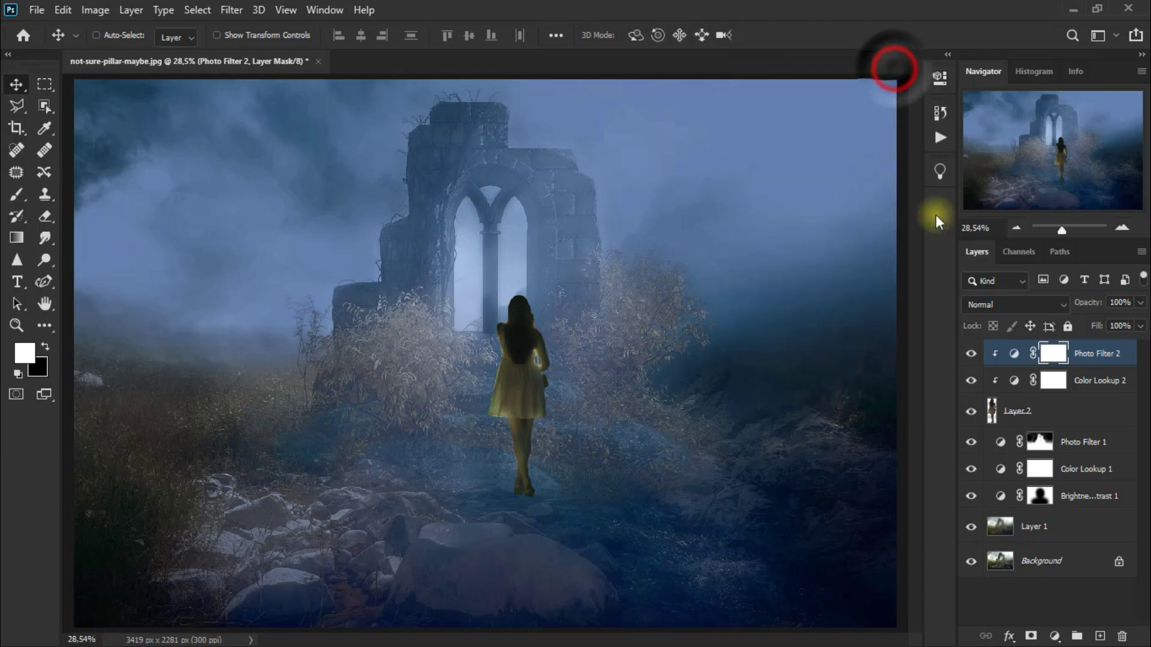
Add empty Layer 3 on top and set the foreground colour to orange ff4e00.
click(971, 353)
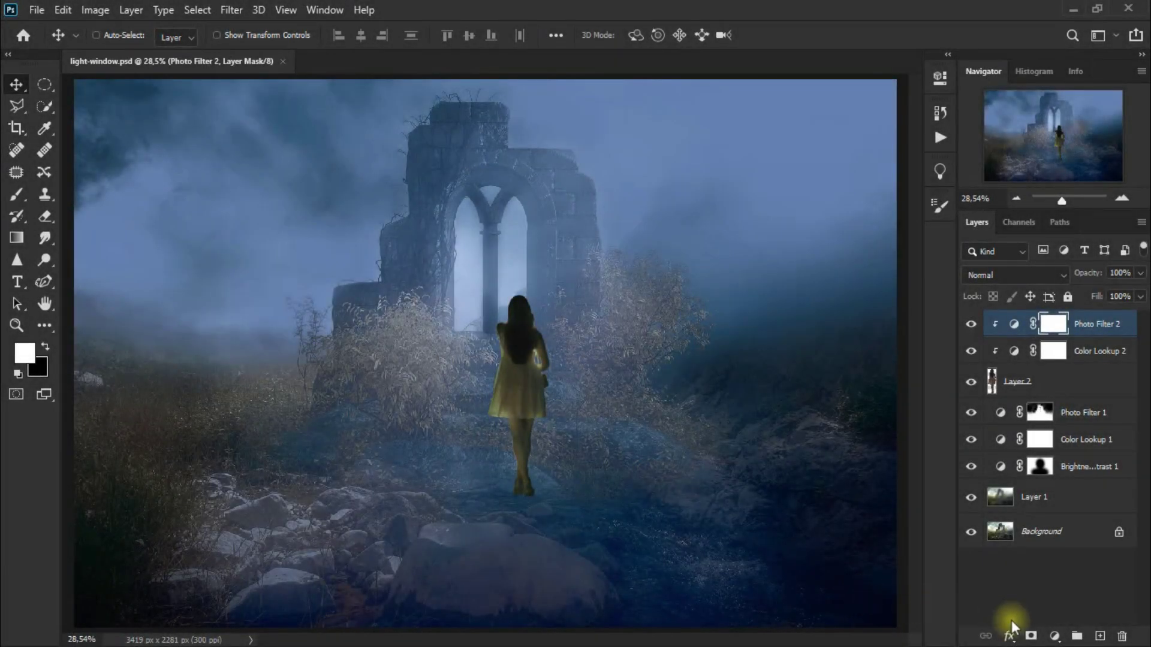
click(1101, 635)
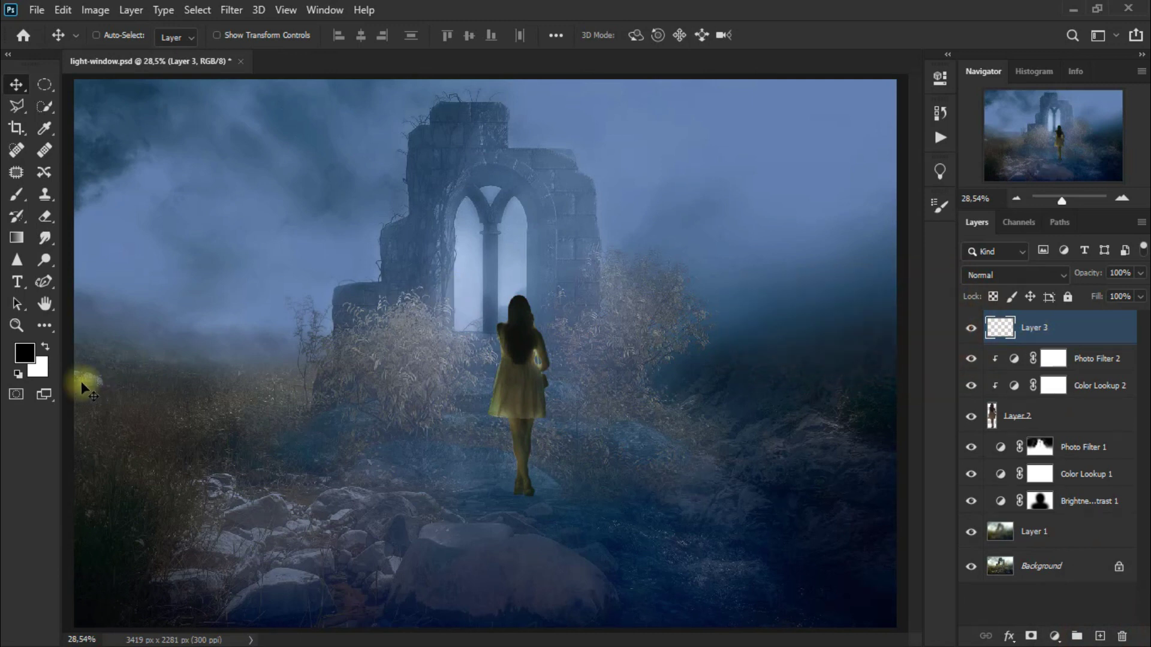
click(25, 353)
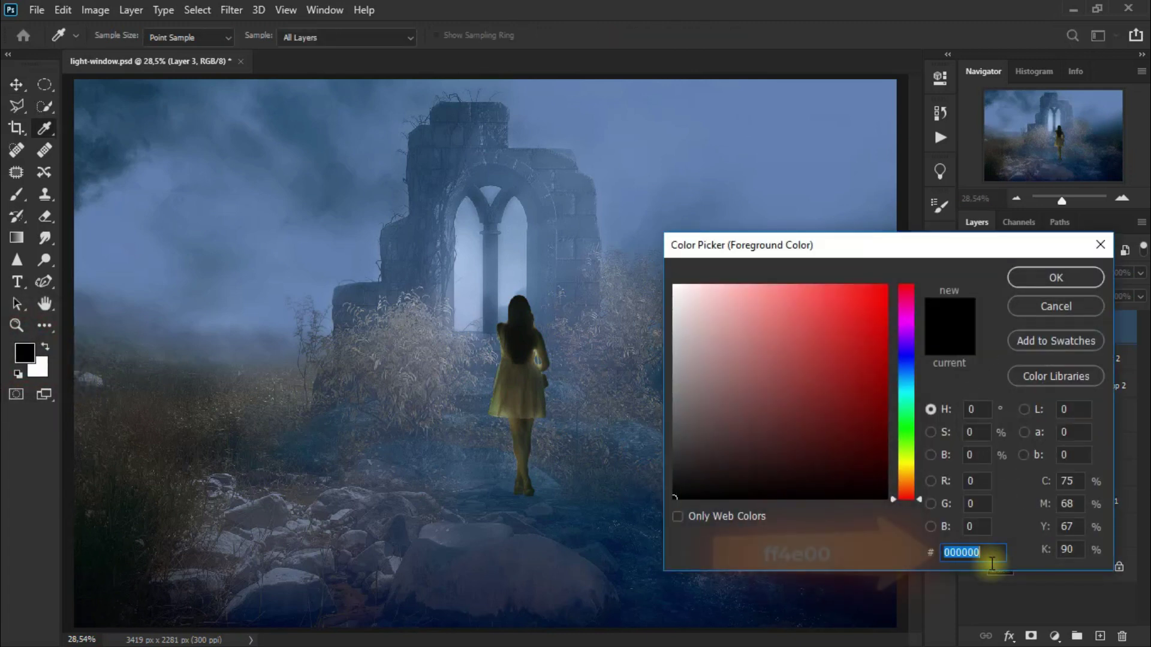
text(ff4e00)
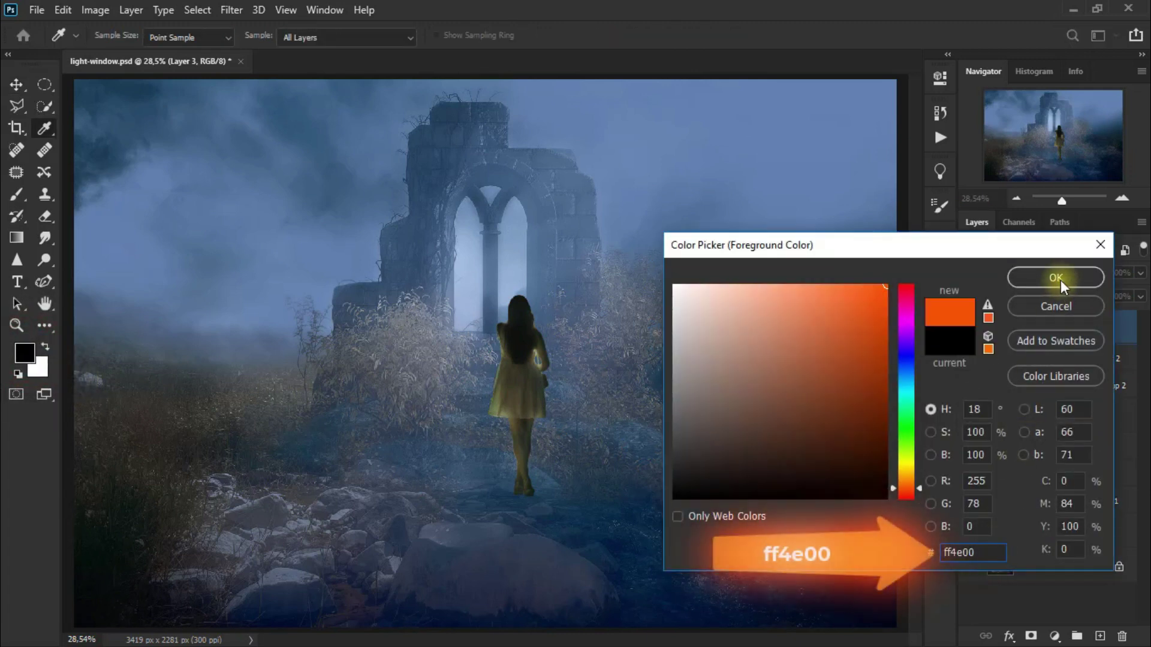
click(1056, 277)
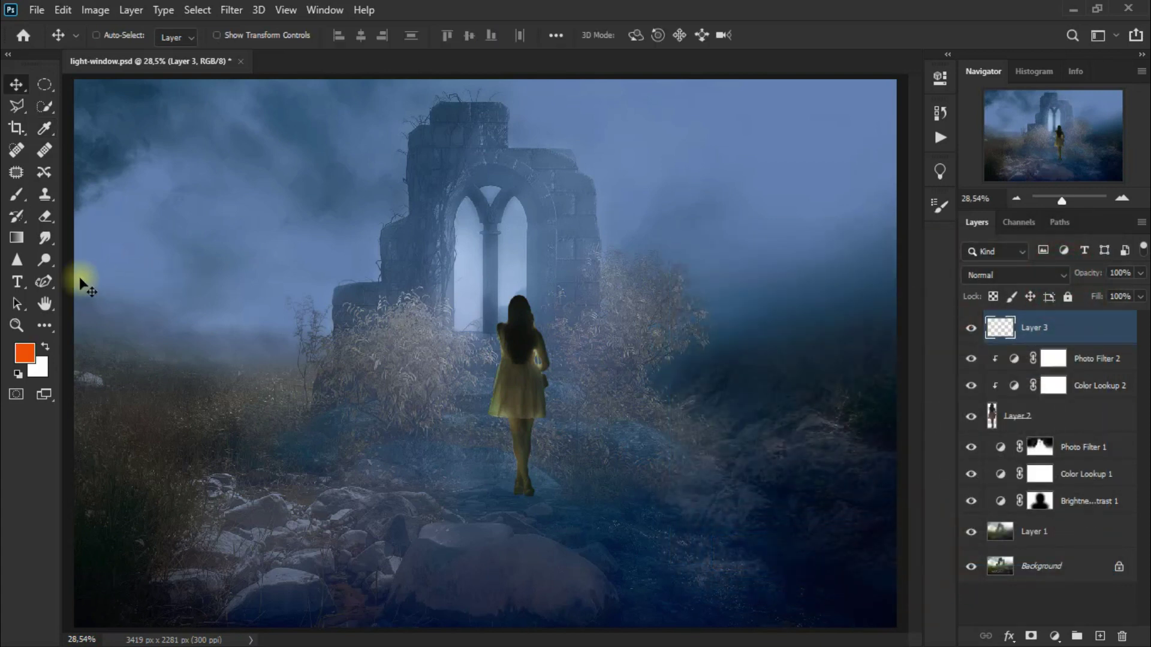
Draw an orange Pen Tool trapezoid from beside the girl's shoulder to the image's bottom edge.
click(44, 282)
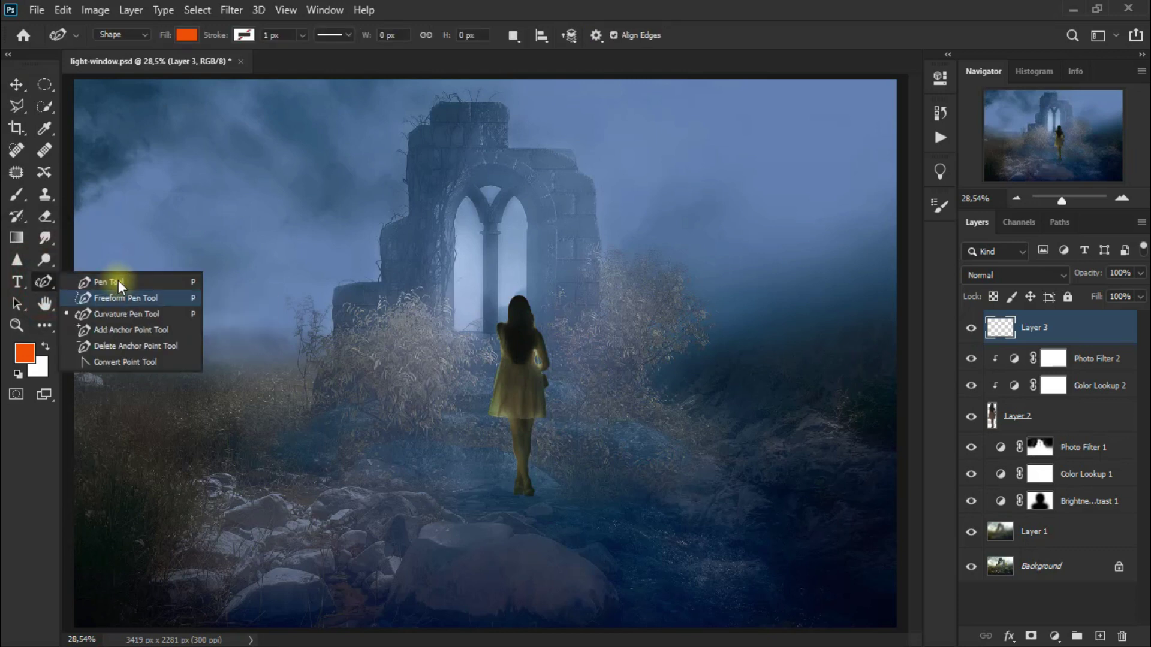
click(148, 283)
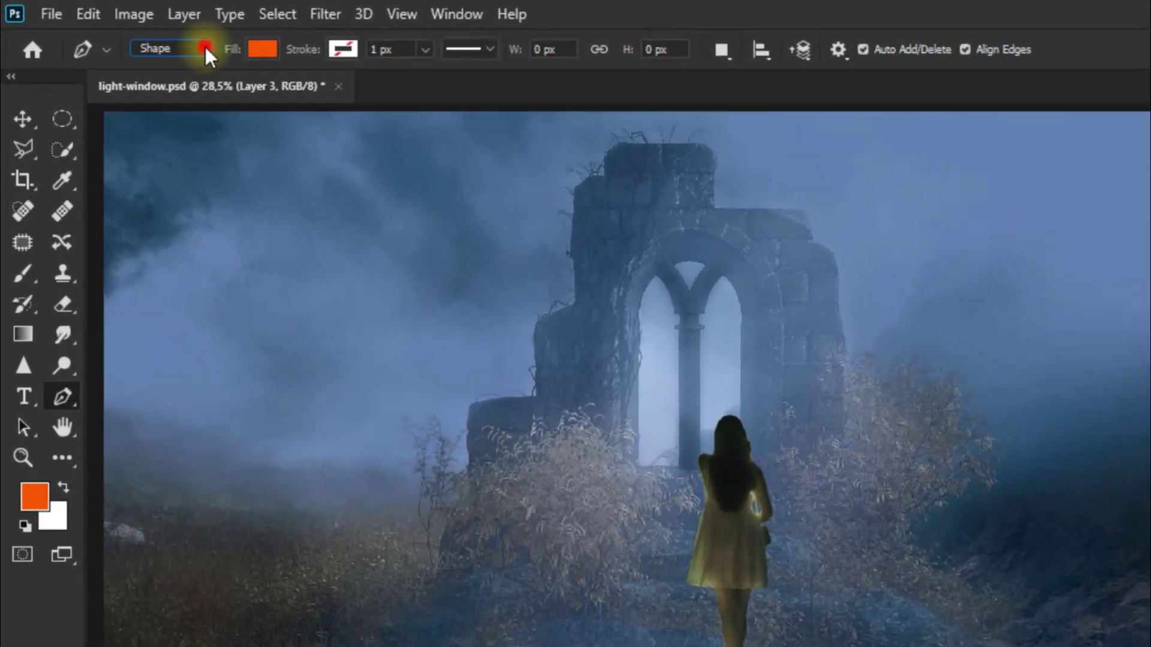
click(215, 49)
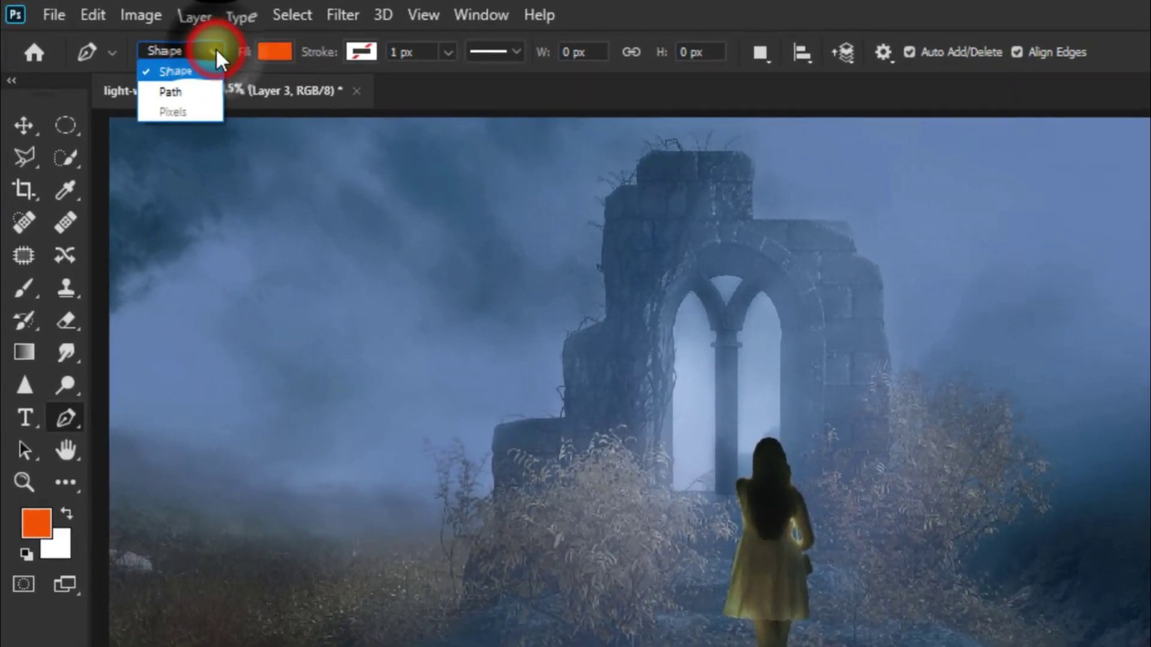
click(203, 72)
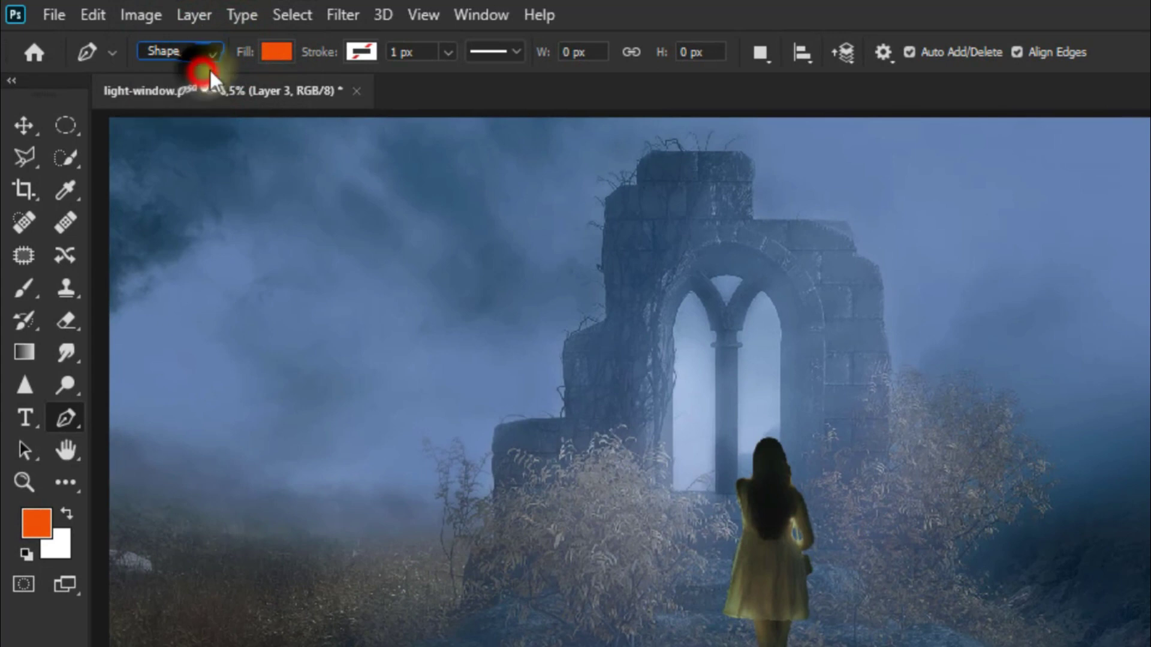
click(272, 53)
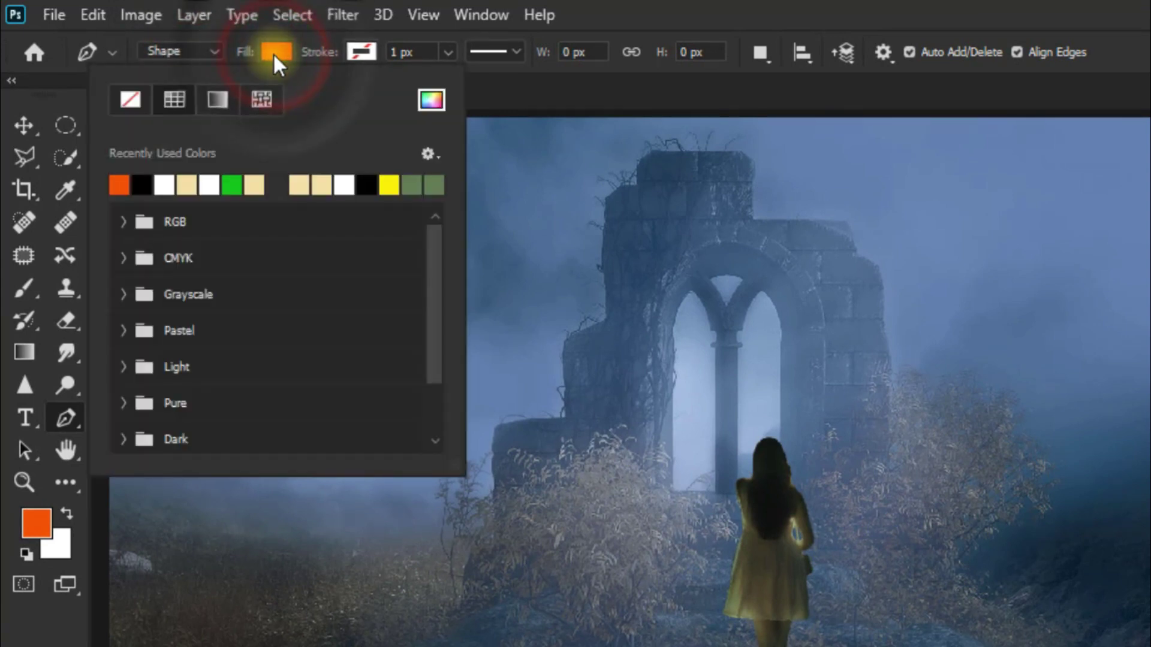
click(272, 52)
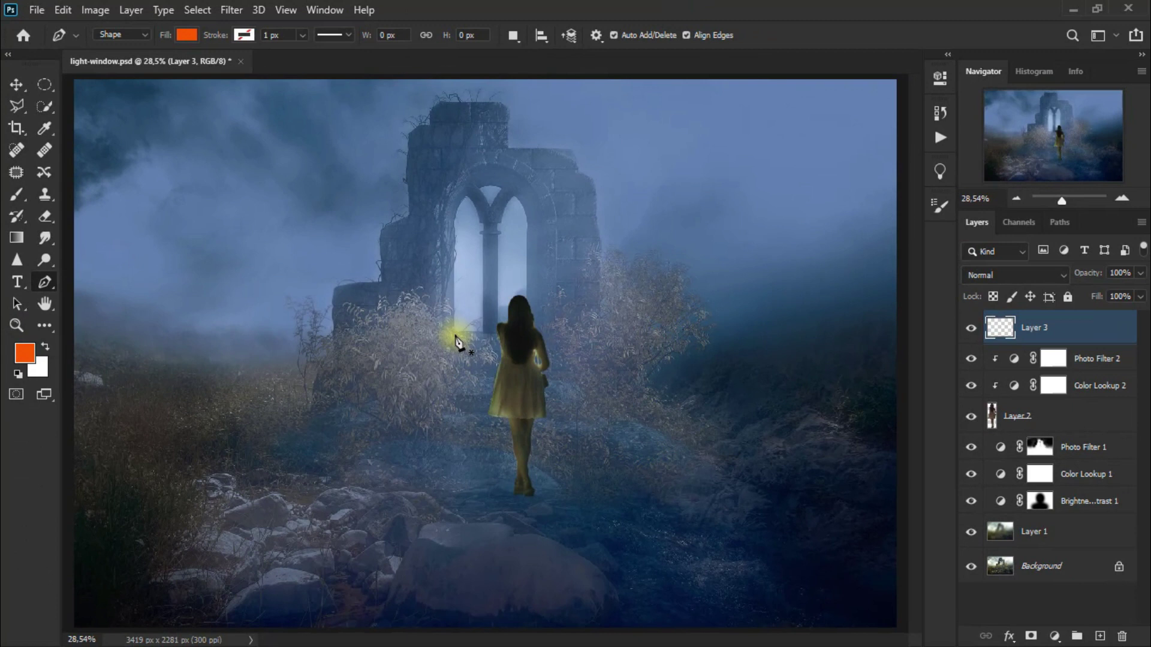
click(454, 336)
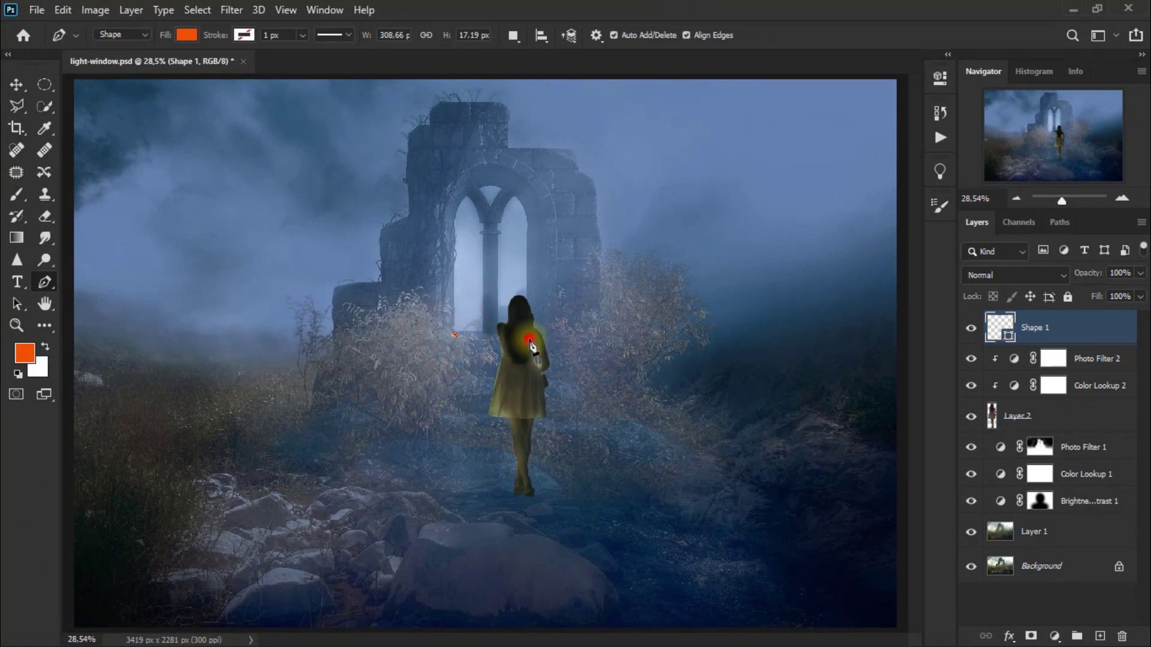
click(601, 630)
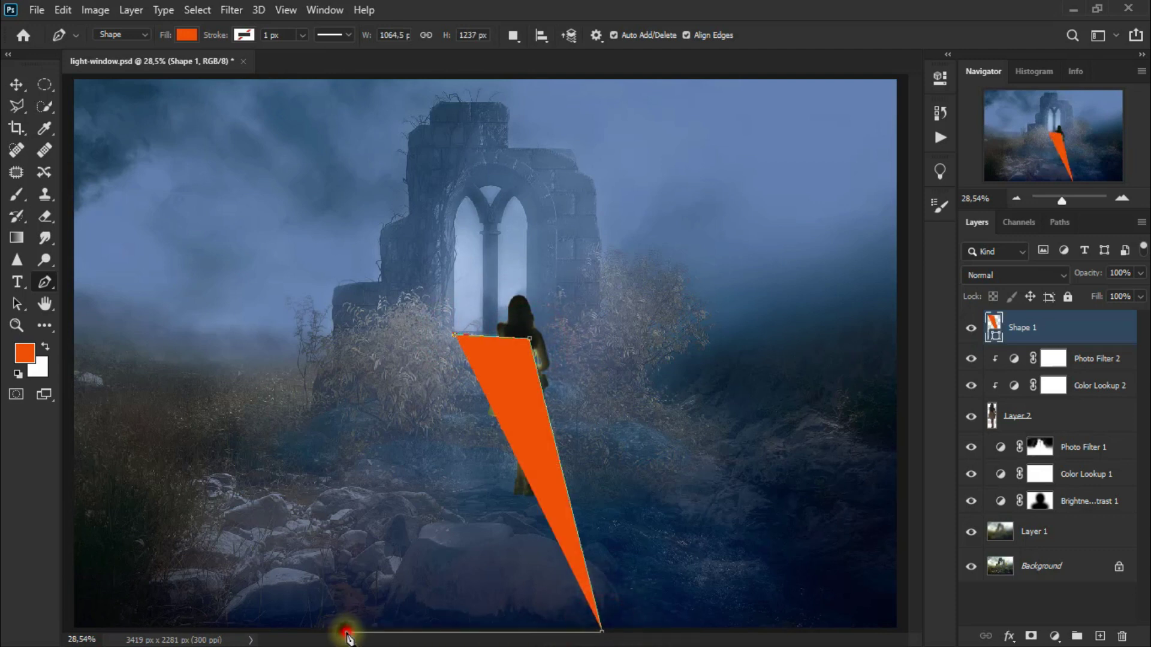
click(346, 631)
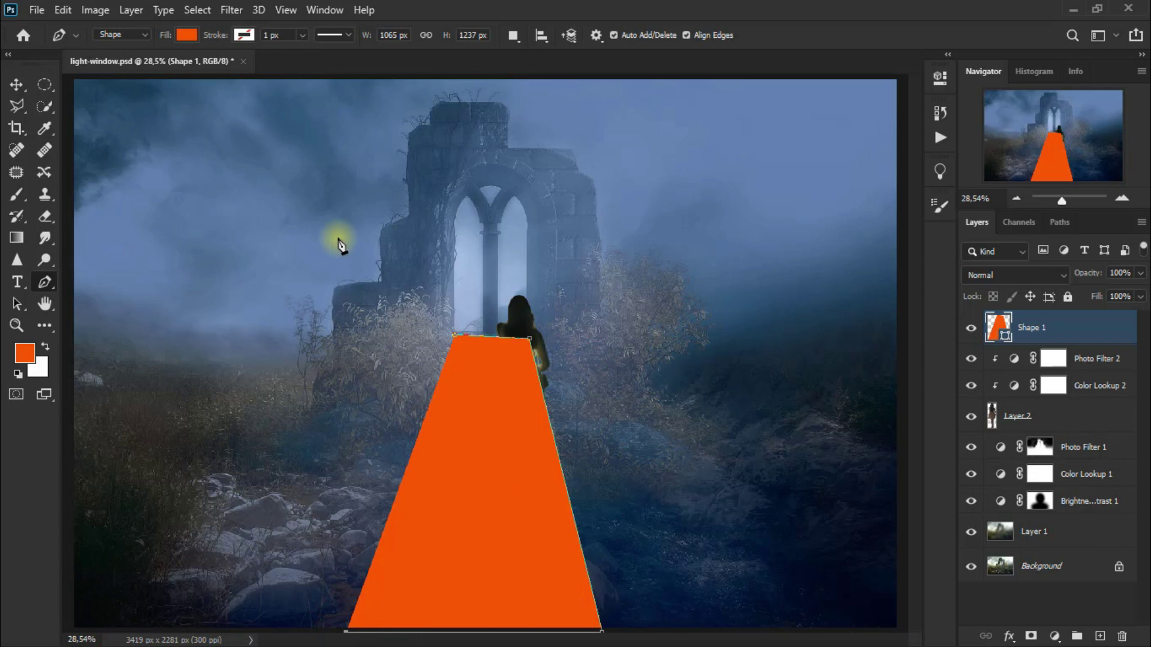
Widen Shape 1 slightly on both sides with Free Transform, width and height unlinked.
key(ctrl+t)
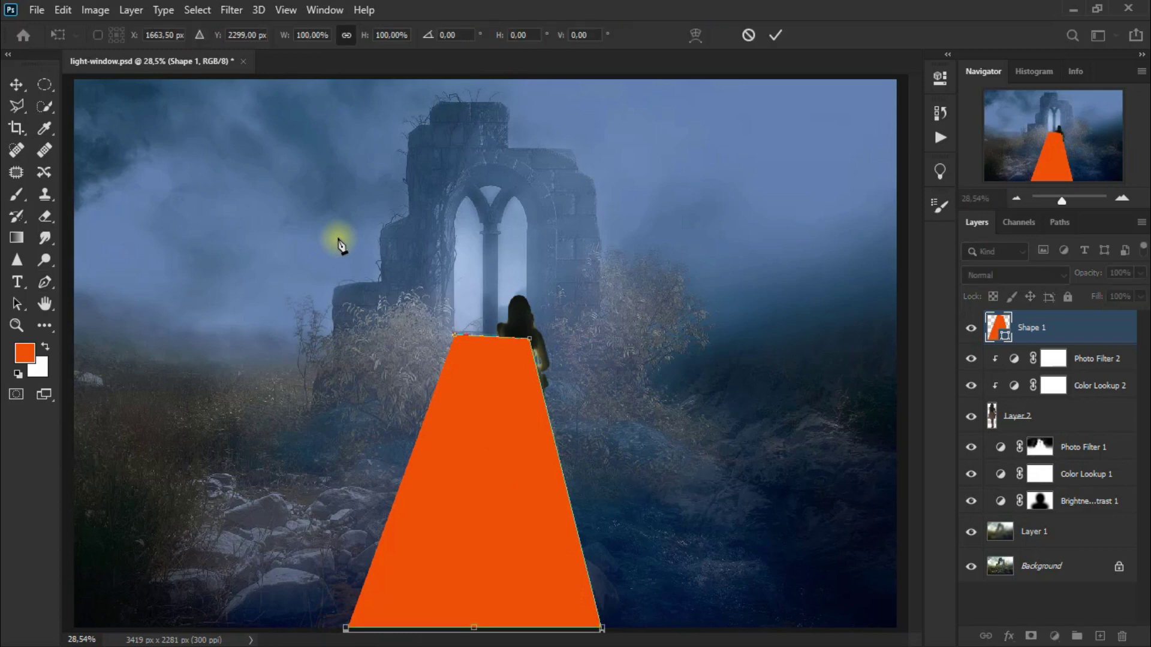
key(Return)
click(16, 84)
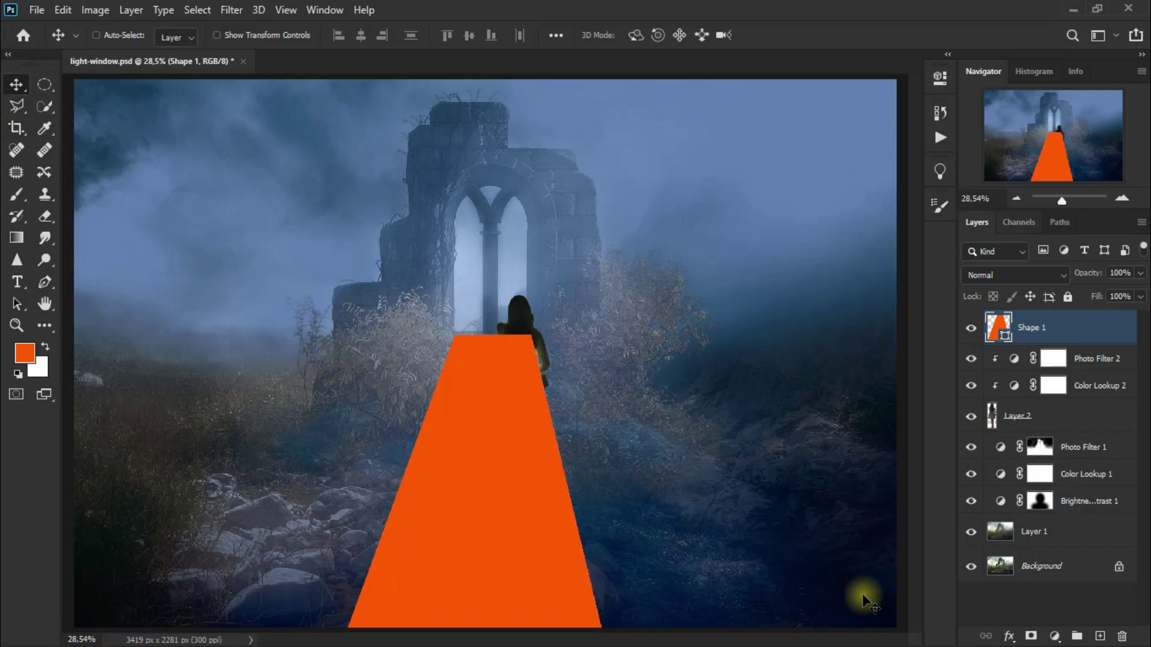
key(ctrl+t)
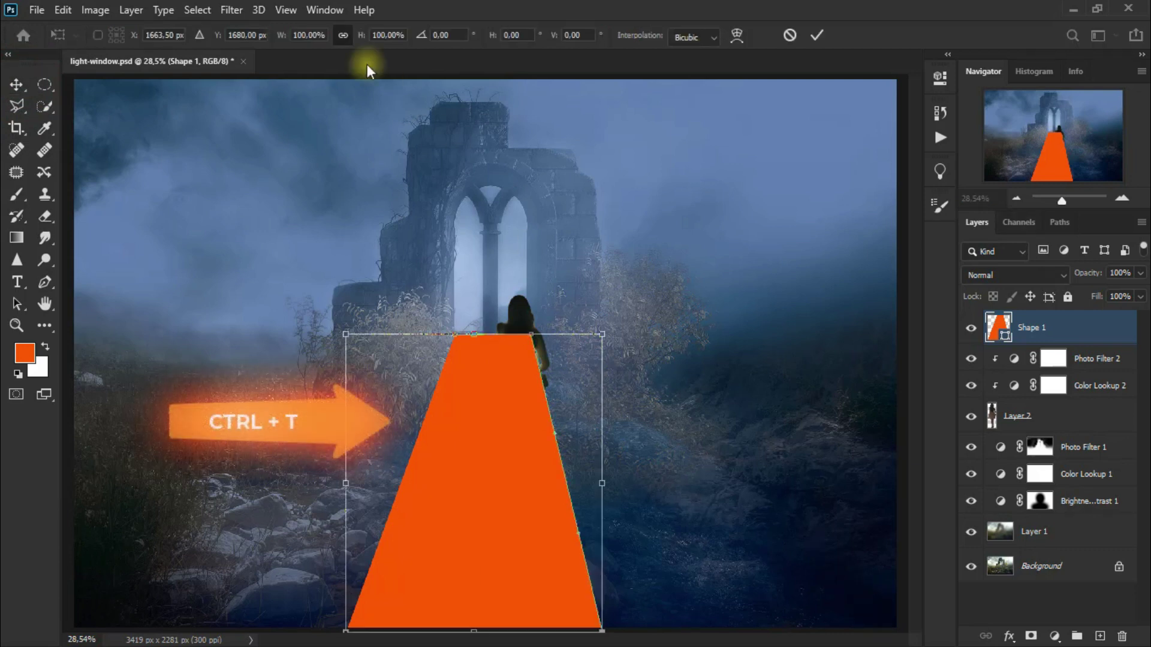
click(343, 35)
drag(601, 485, 606, 488)
drag(611, 631, 614, 642)
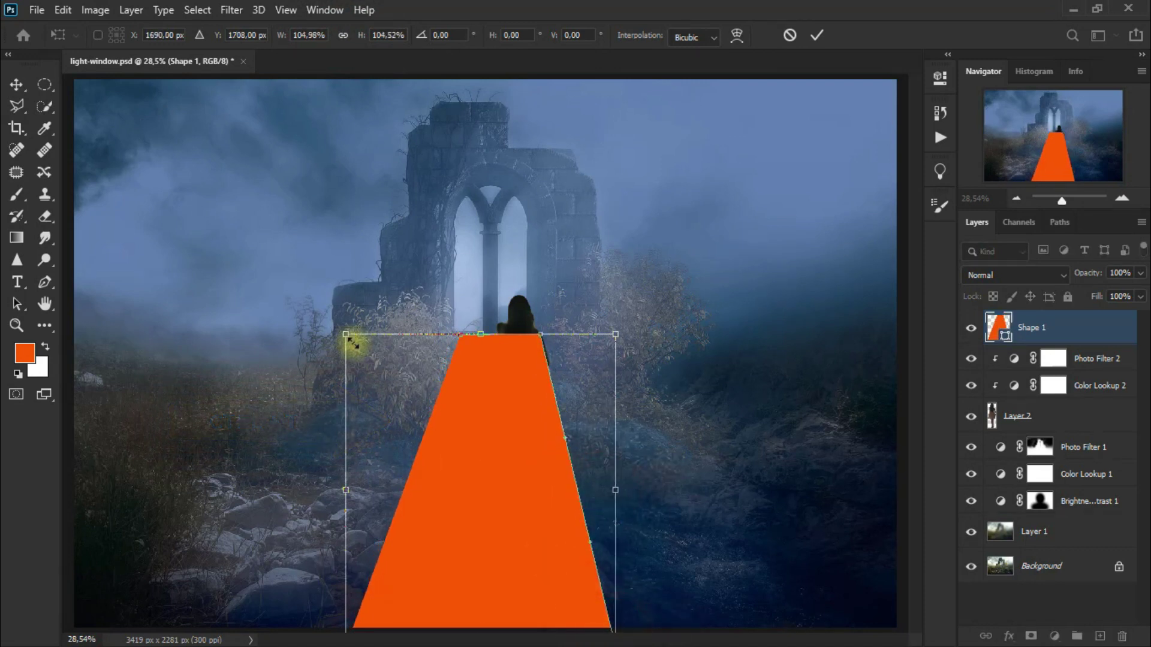
drag(346, 333, 325, 335)
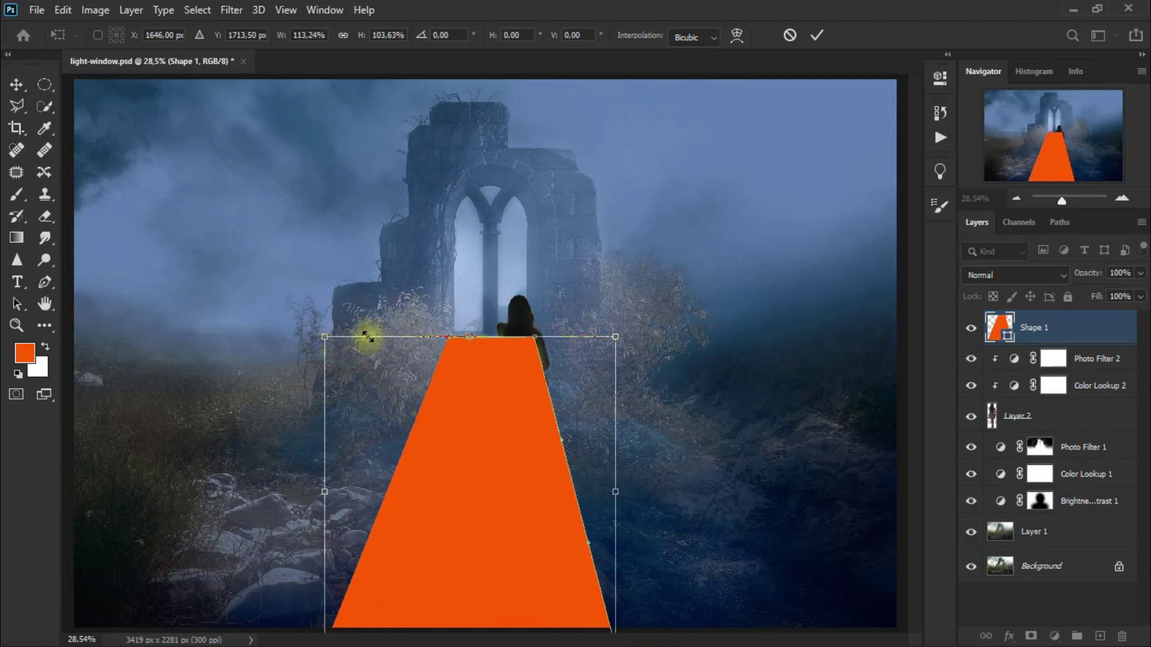
click(18, 78)
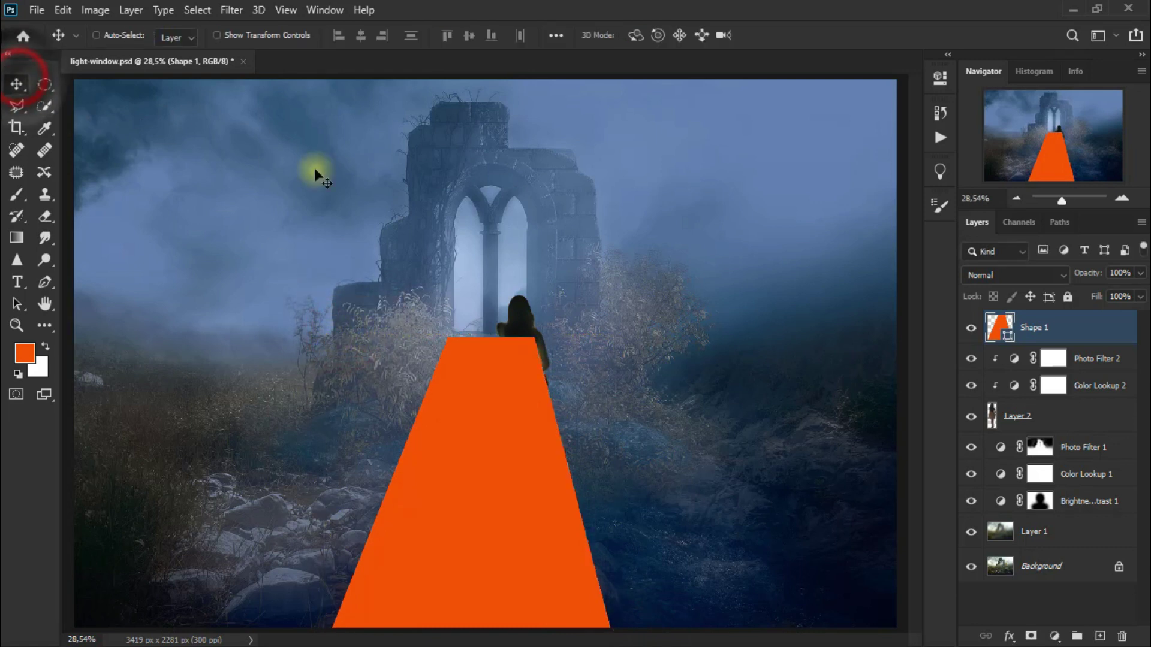
Apply a Gaussian Blur with a reduced radius to the orange shape as a smart object.
click(239, 10)
mouse_move(241, 200)
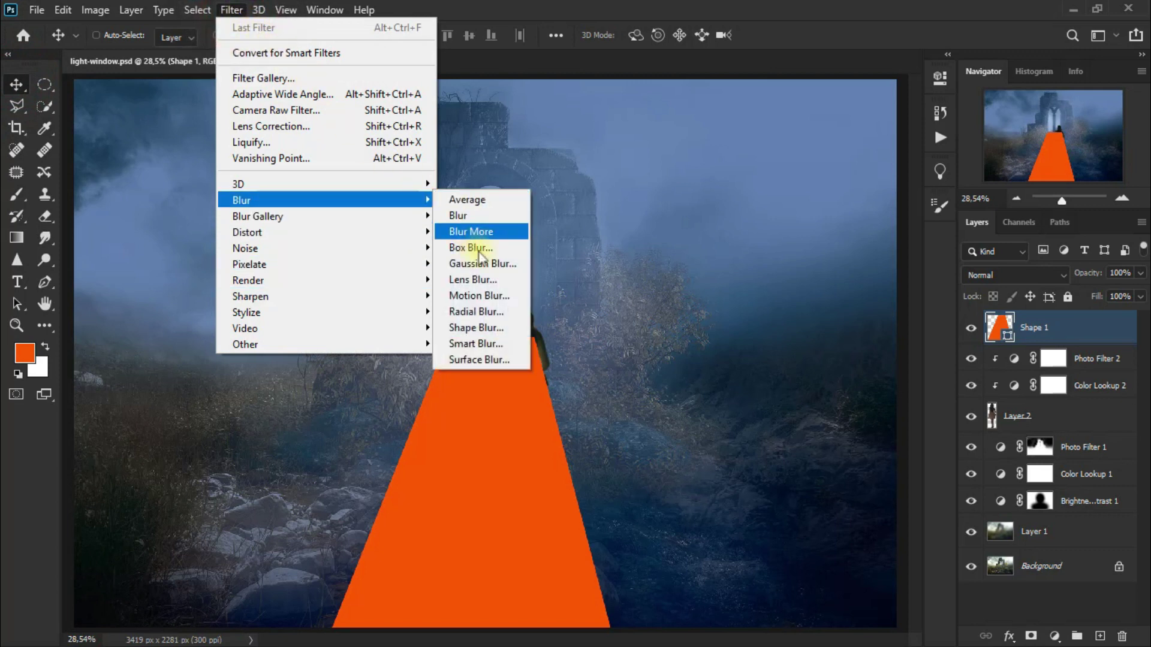
click(480, 248)
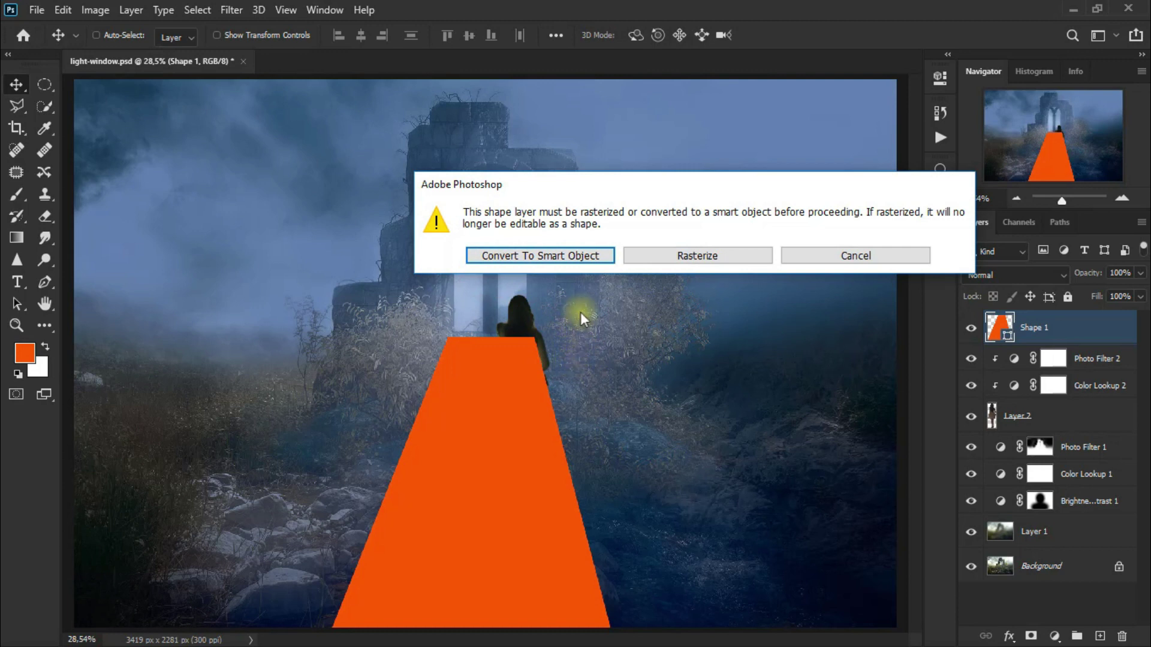
click(589, 260)
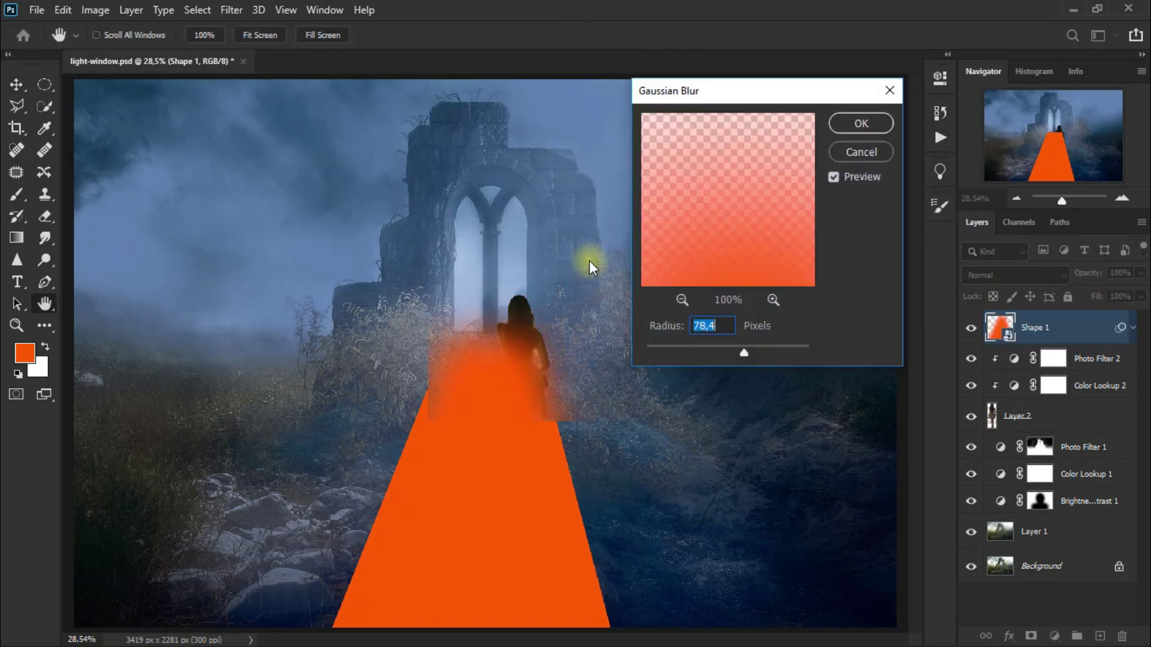
click(744, 348)
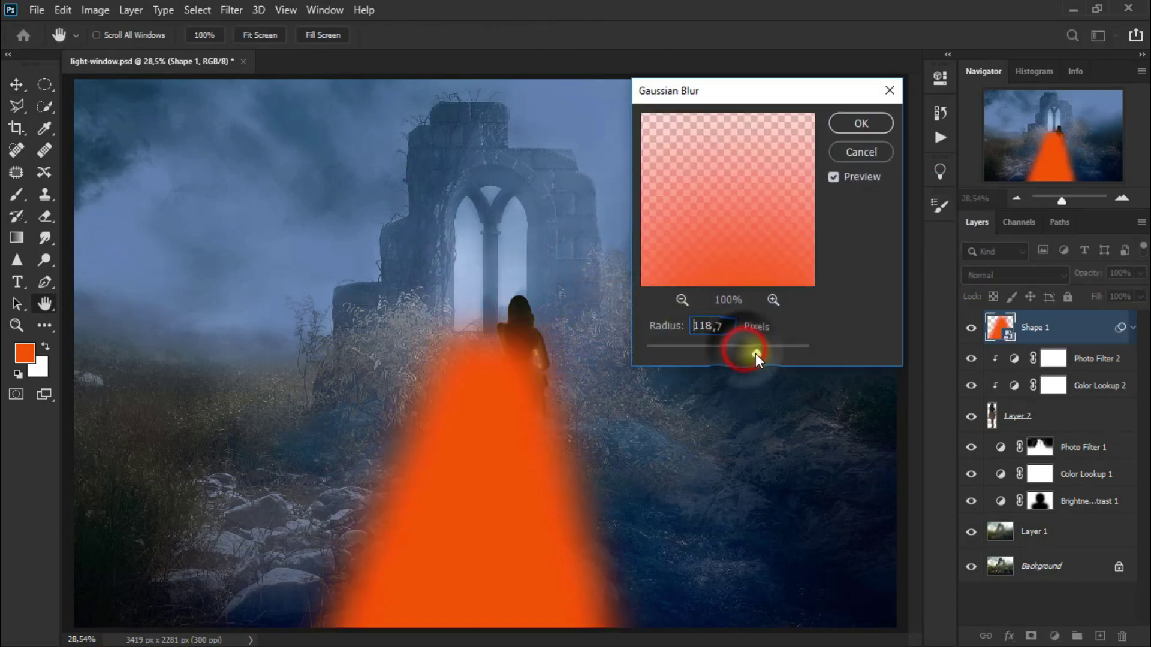
drag(745, 349, 741, 353)
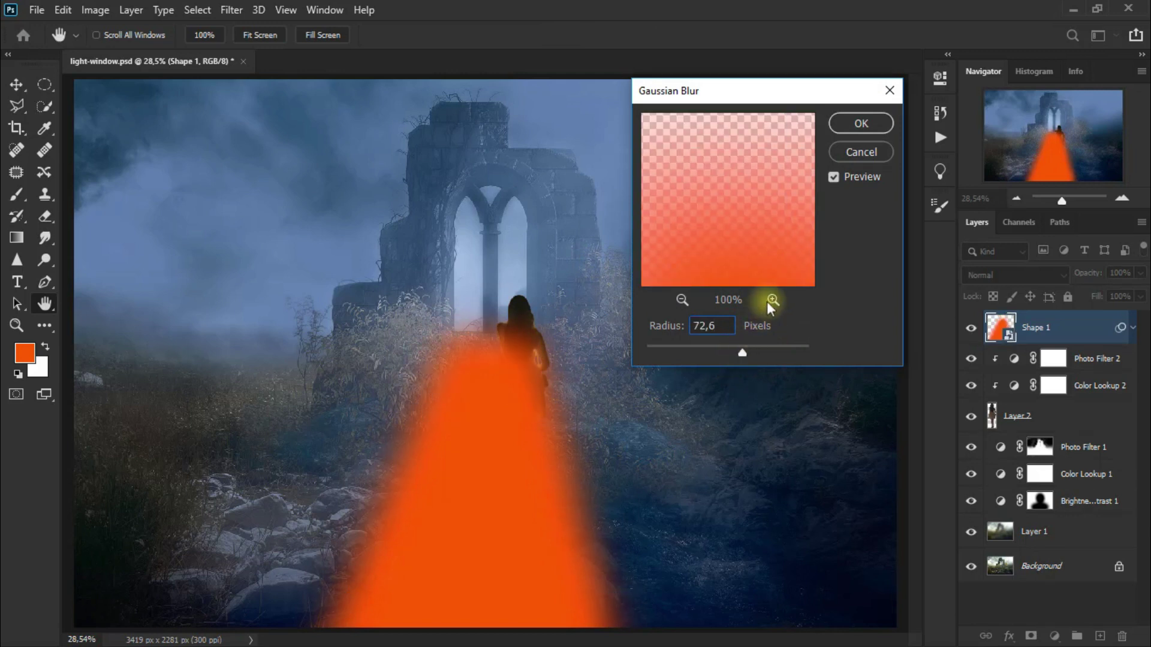
click(862, 124)
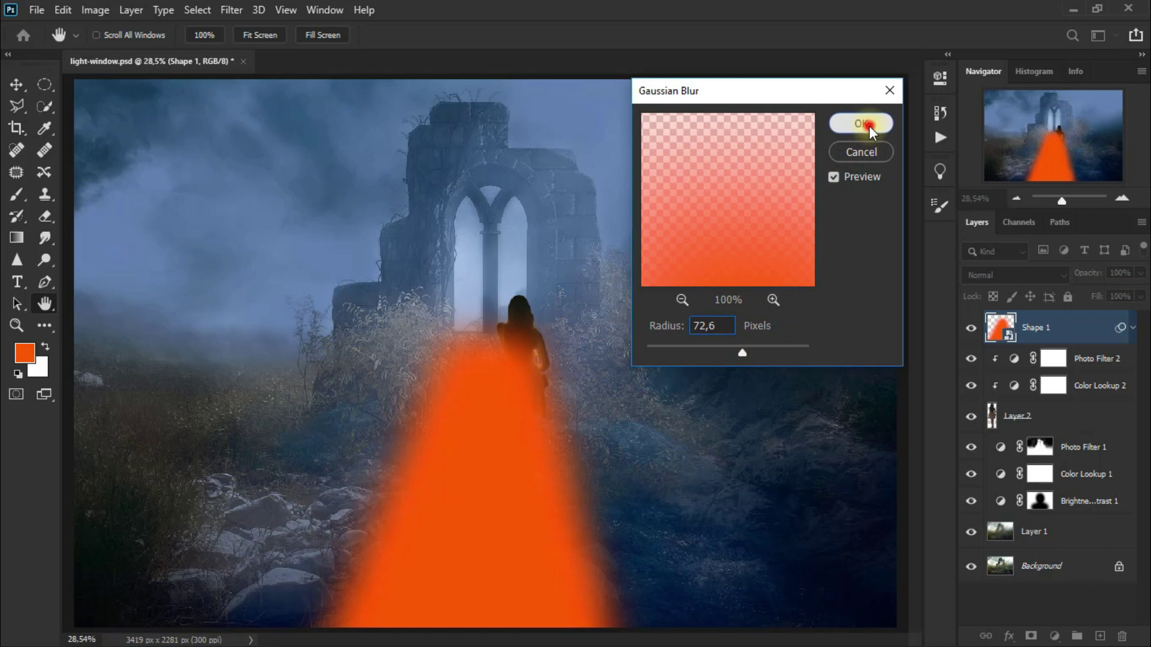
key(v)
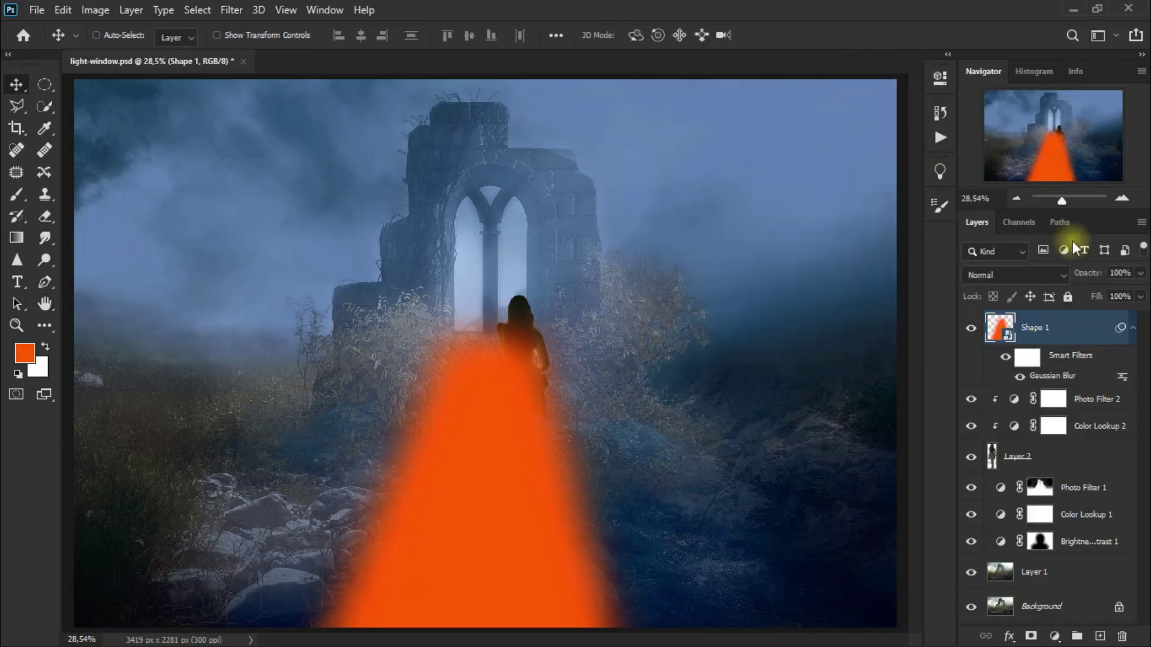
Set Shape 1 to Screen blending at 15% opacity and collapse its Smart Filters.
click(1139, 275)
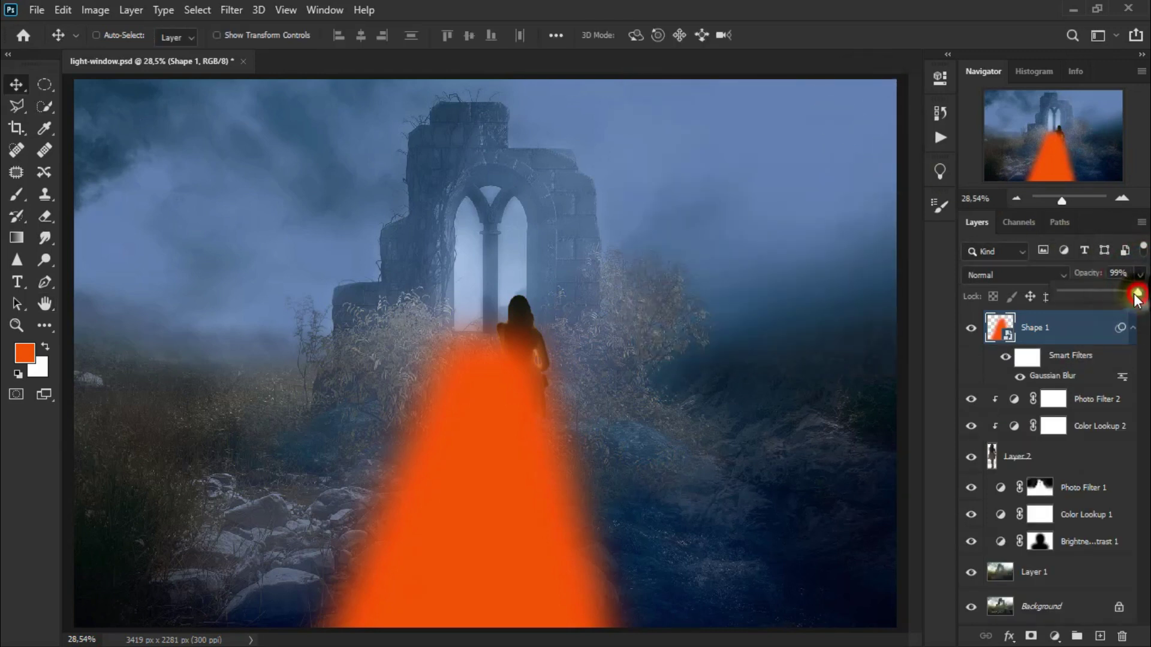
drag(1101, 295, 1090, 294)
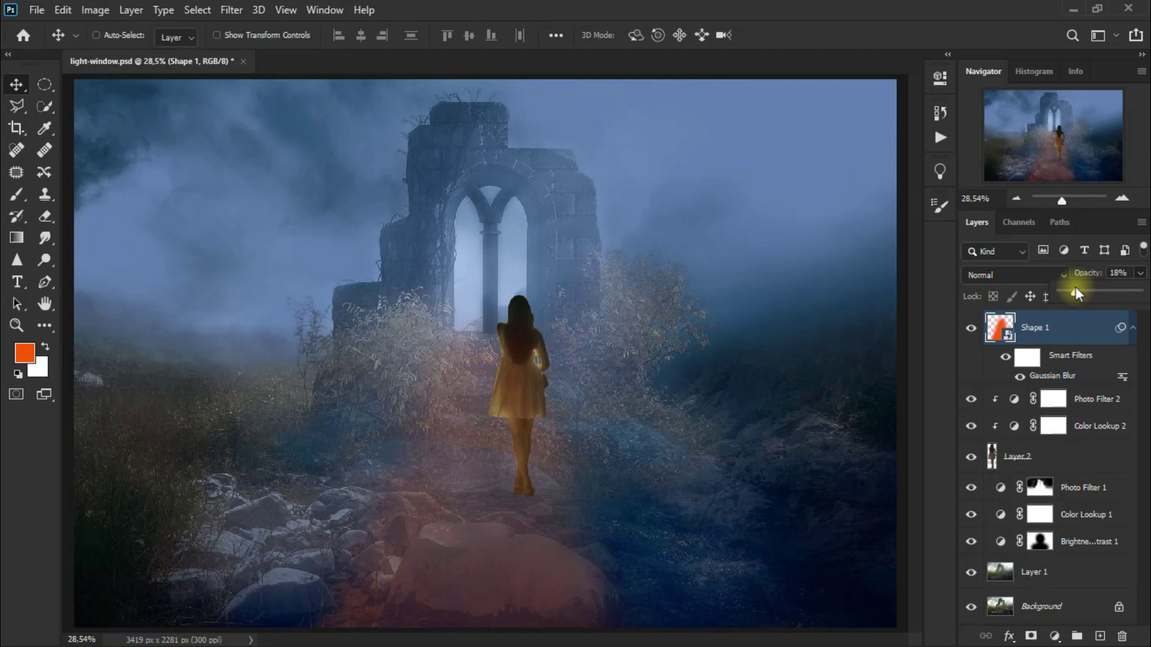
click(995, 275)
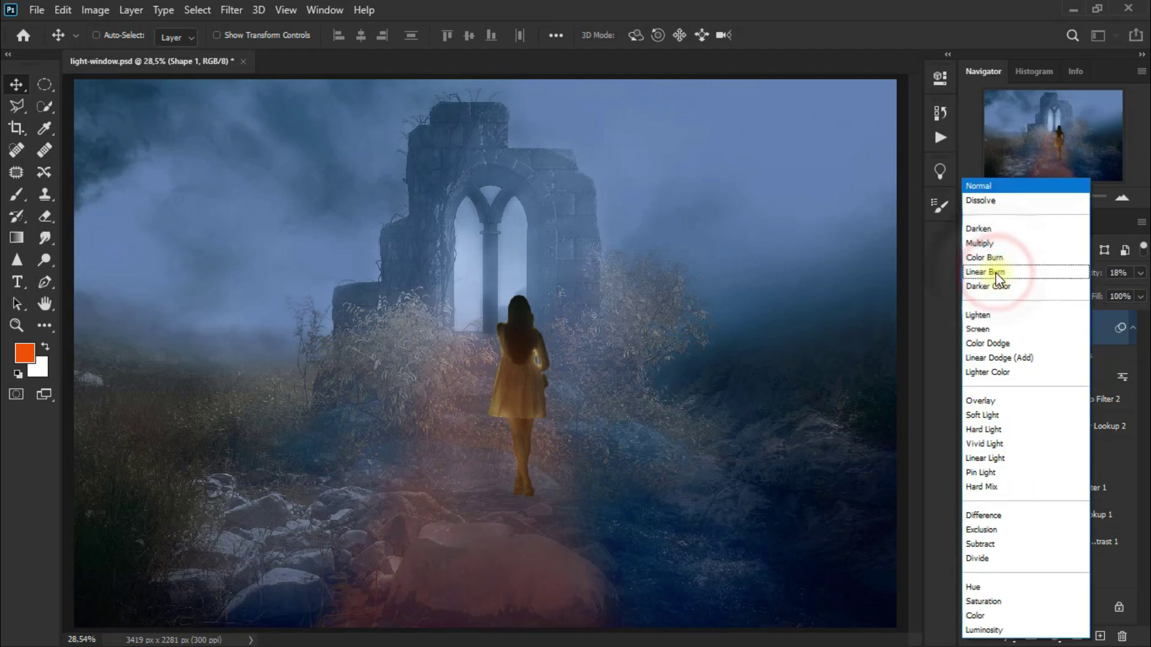
click(1011, 330)
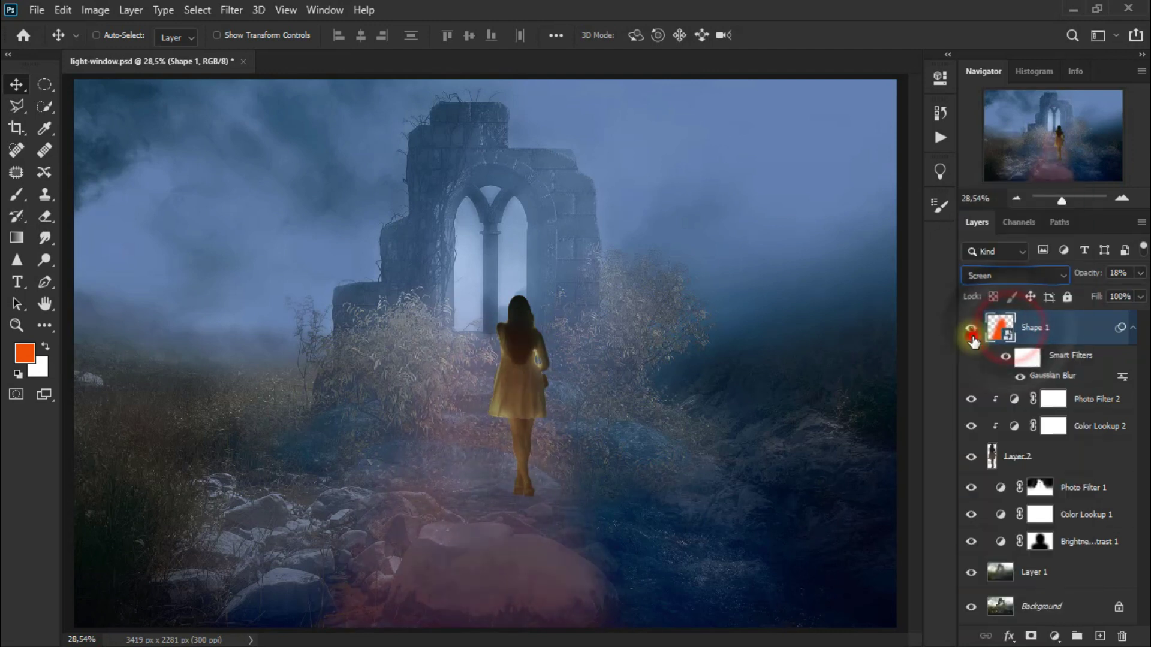
click(970, 329)
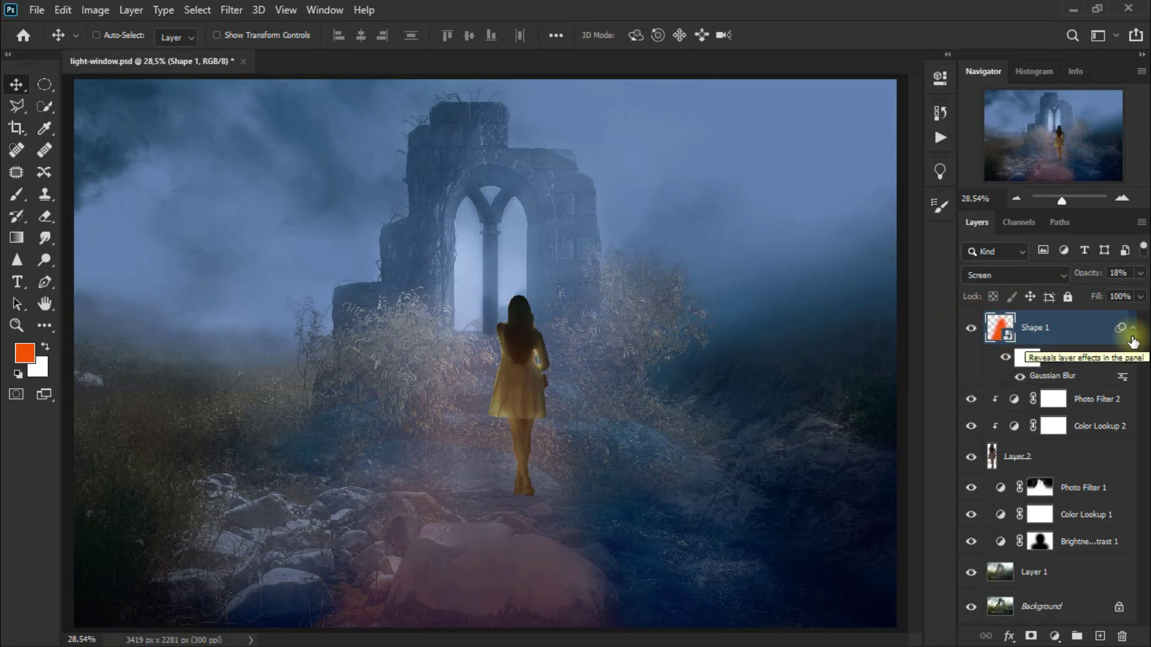
click(1132, 337)
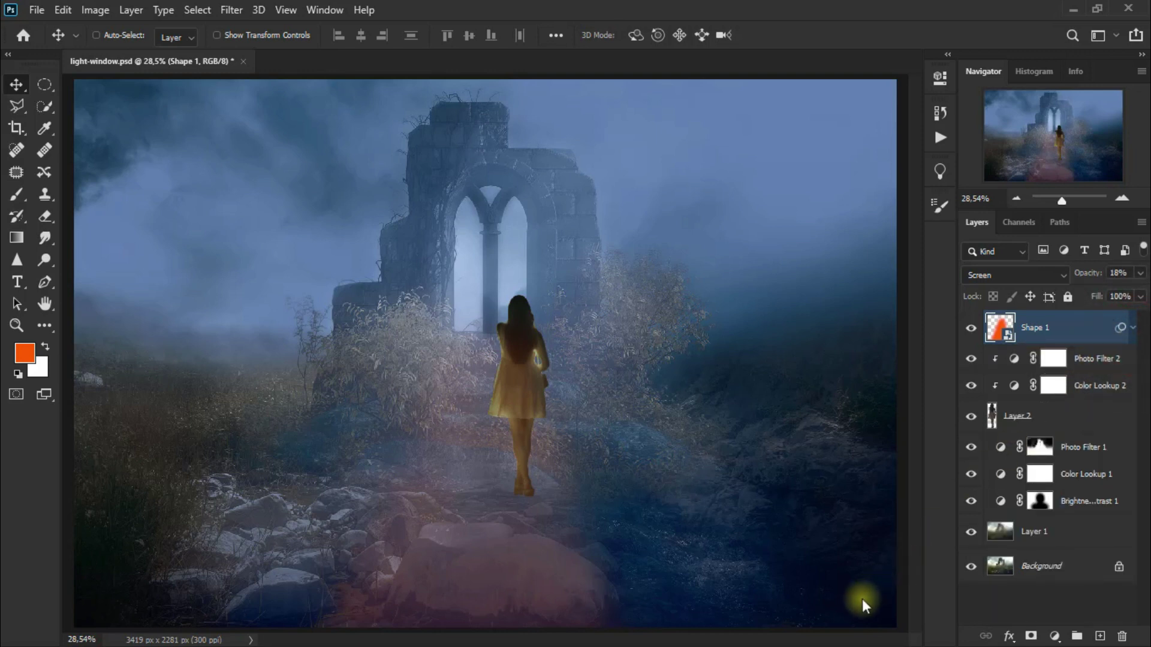
click(1139, 274)
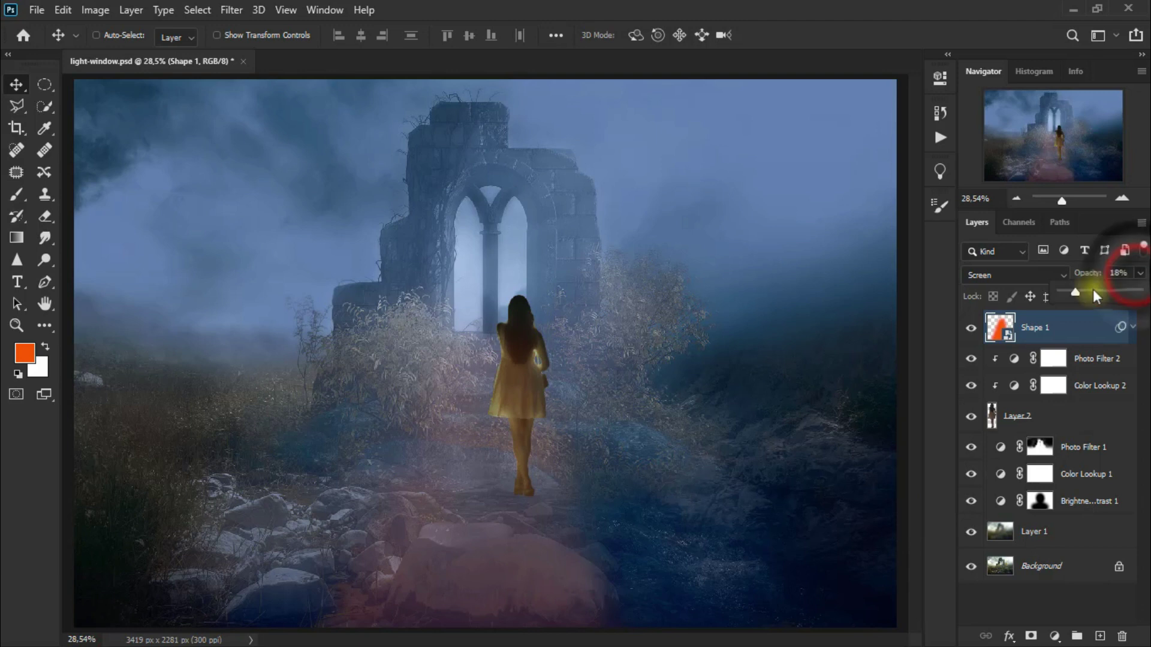
drag(1075, 294, 1074, 294)
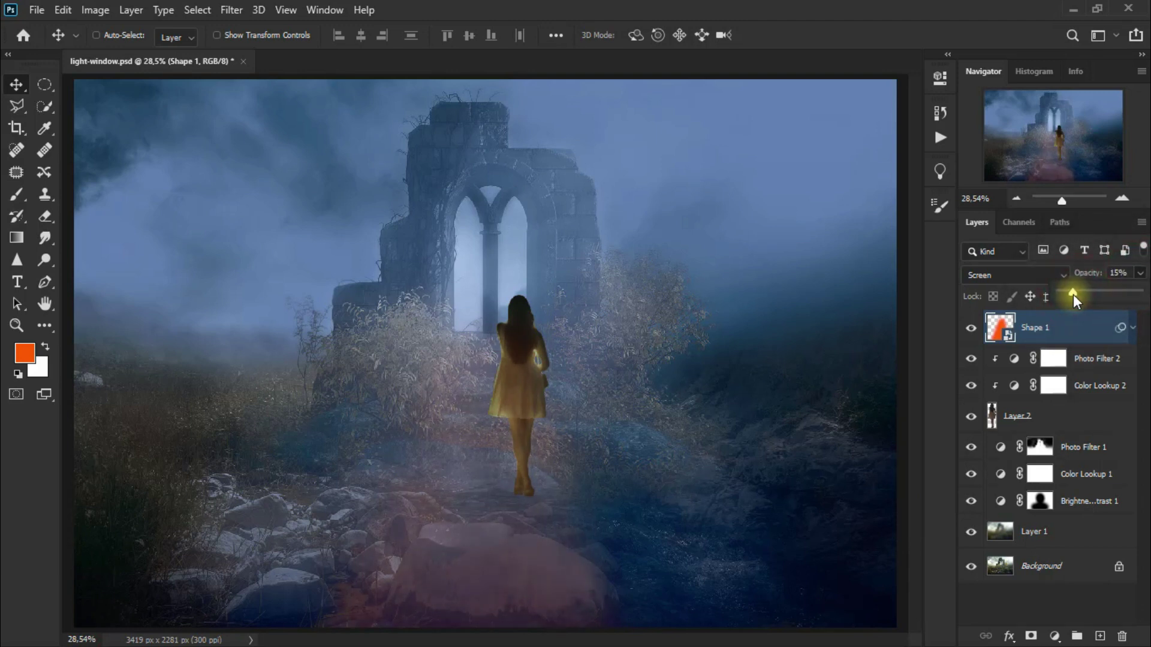
click(970, 328)
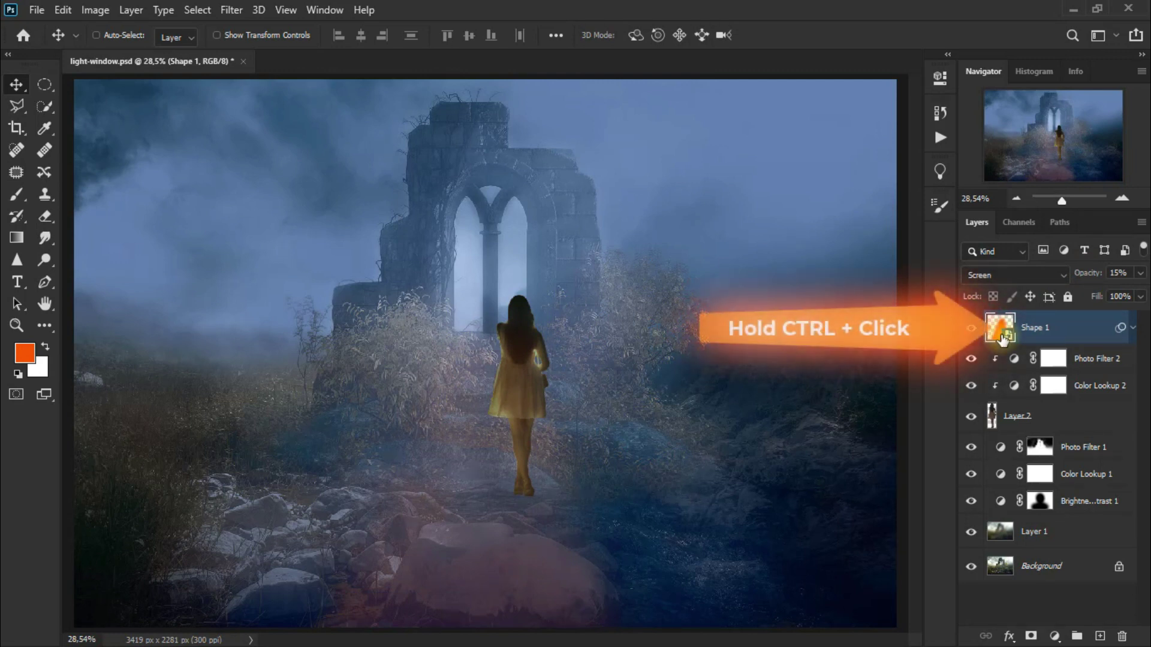
Load Shape 1's outline as a selection on new Layer 3 and set foreground to f2e0a3.
ctrl+click(1003, 338)
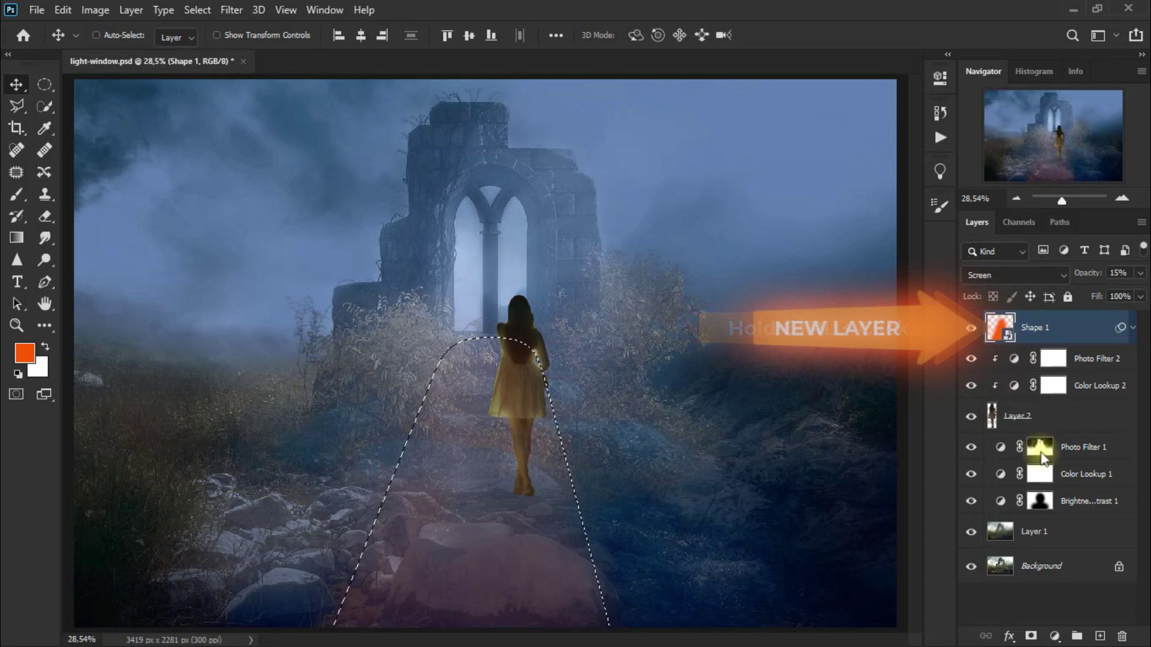
click(1100, 637)
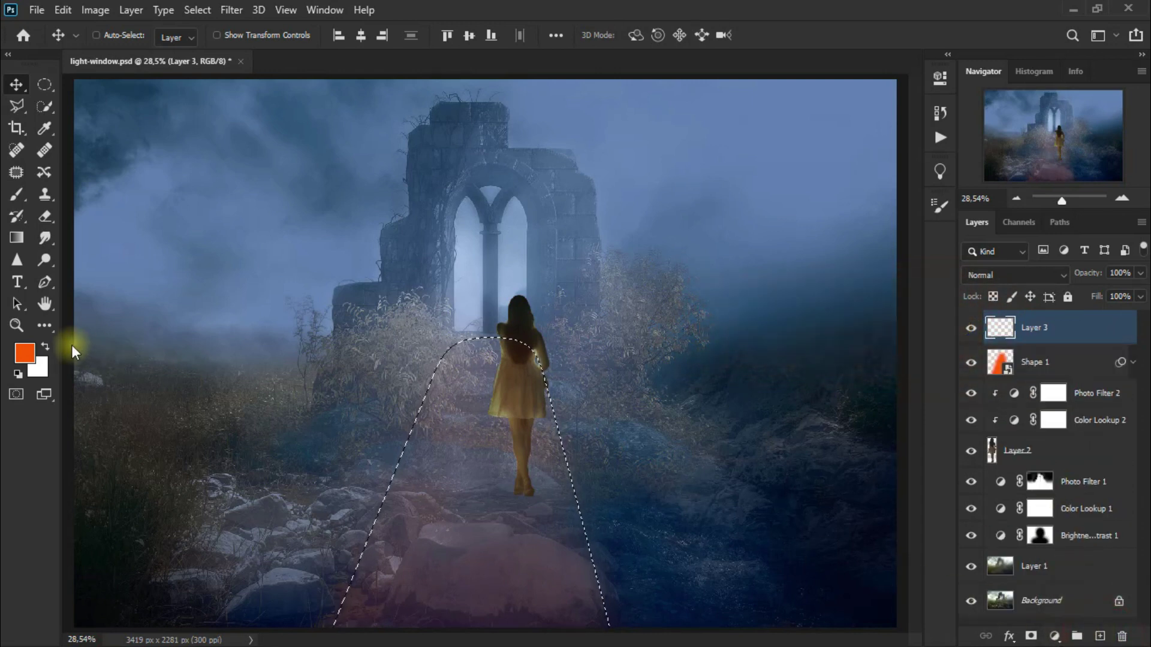
click(45, 346)
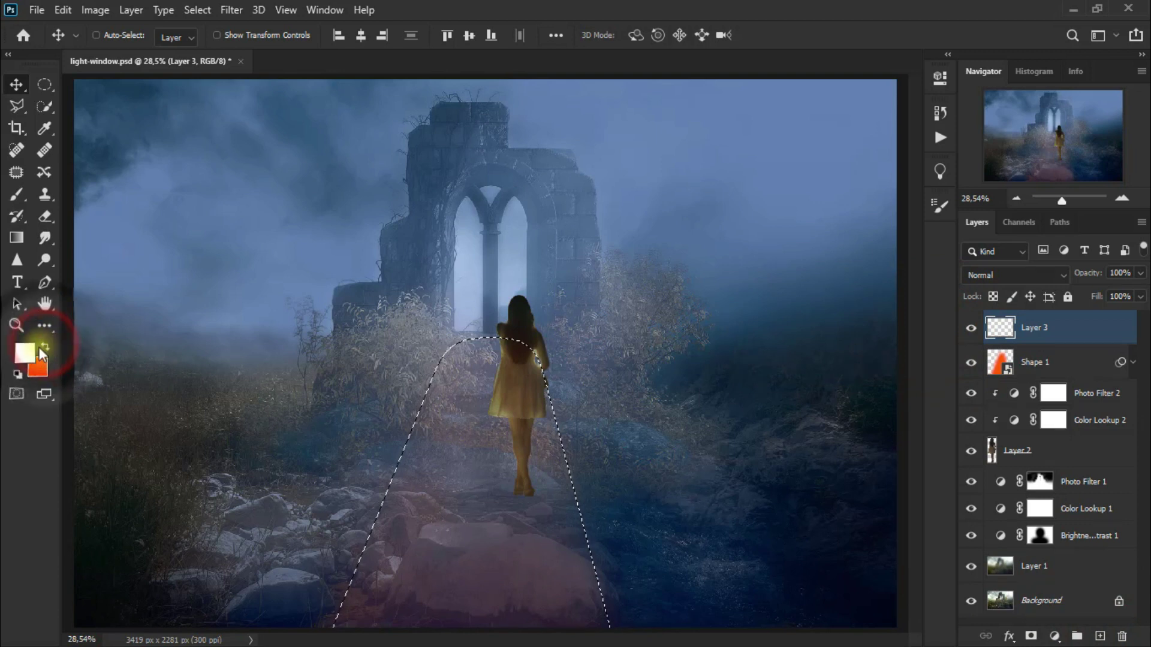
click(28, 359)
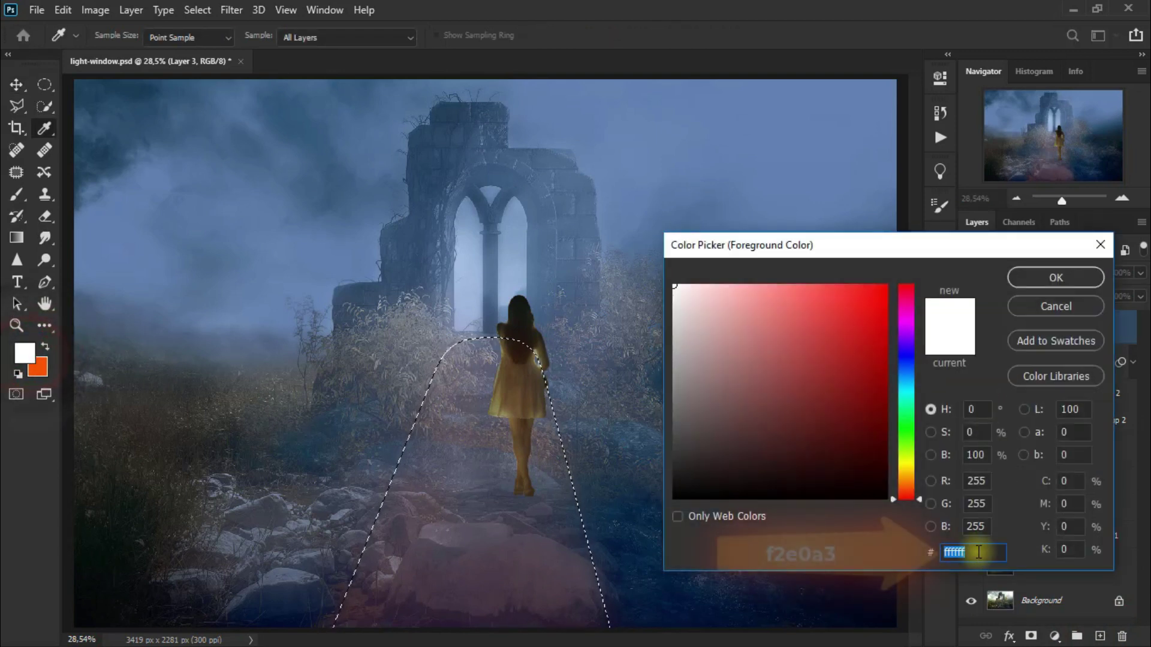
text(f2e0a3)
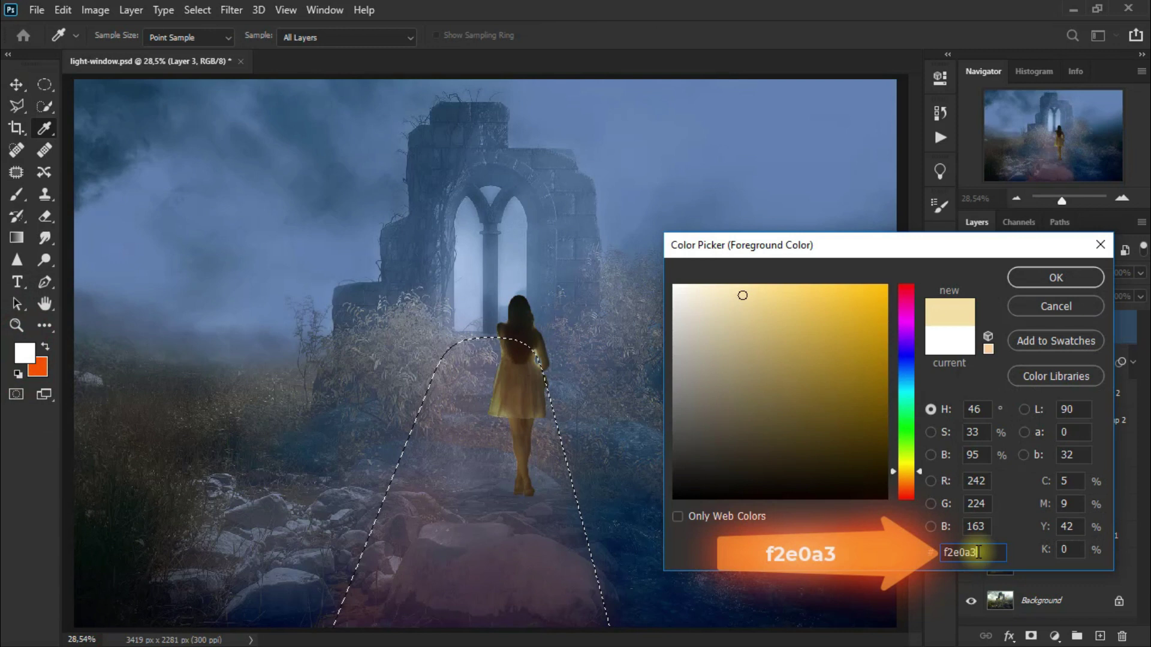
click(1055, 278)
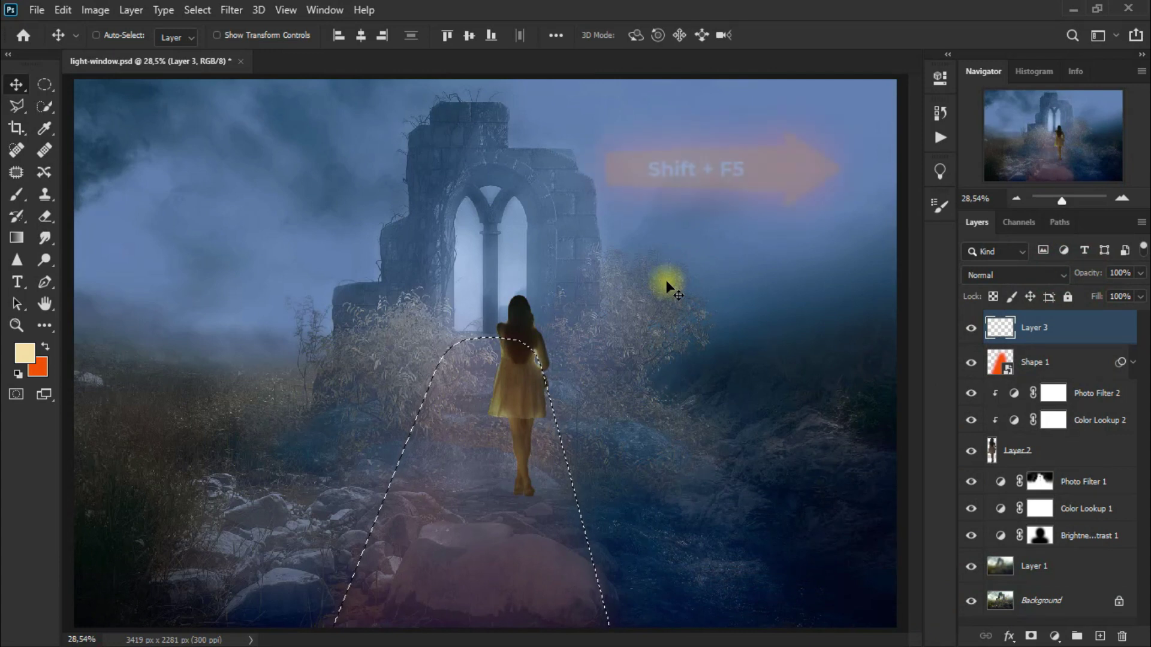
Fill the selection on Layer 3 with the cream foreground colour, then deselect.
key(shift+F5)
drag(959, 178, 726, 105)
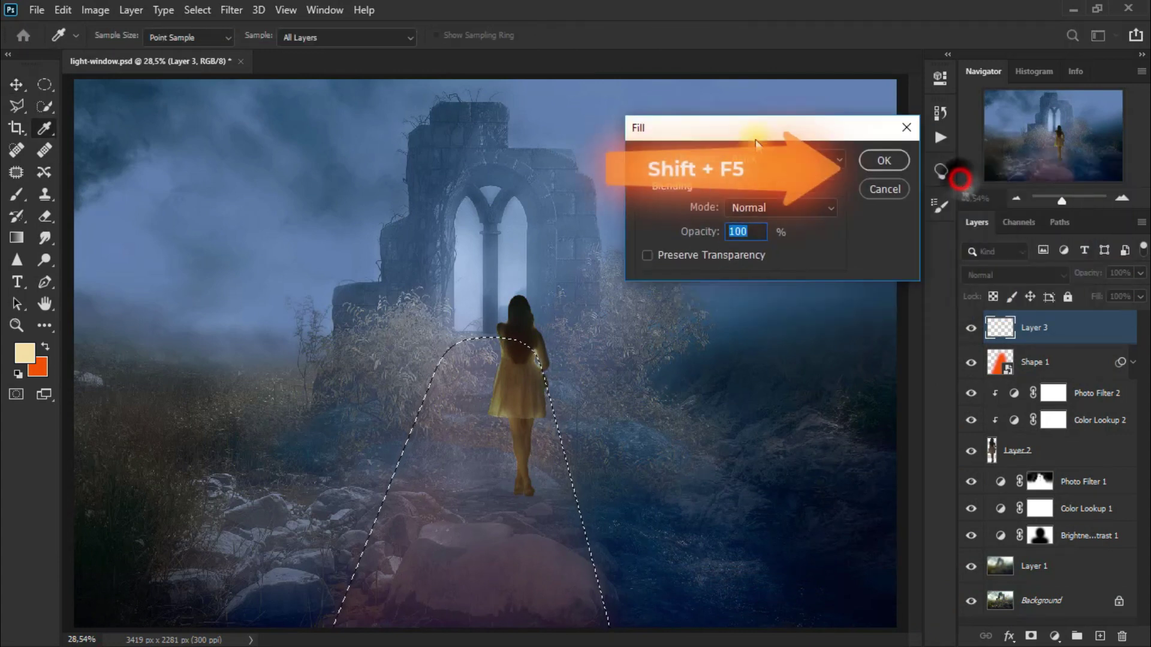
click(739, 123)
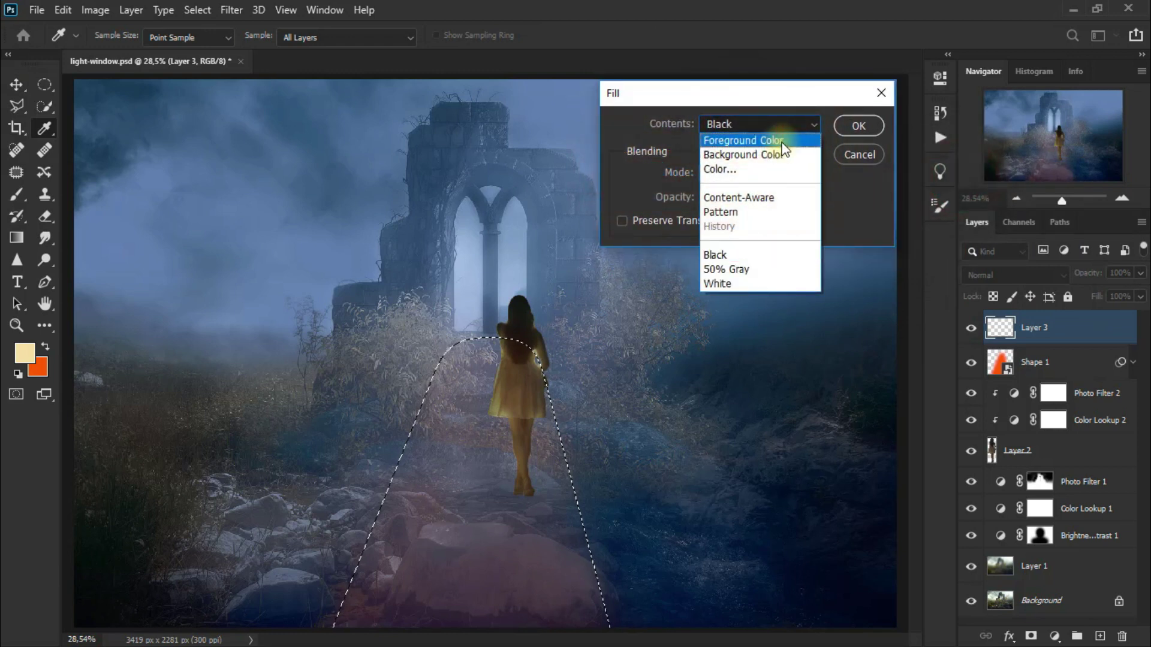
click(778, 144)
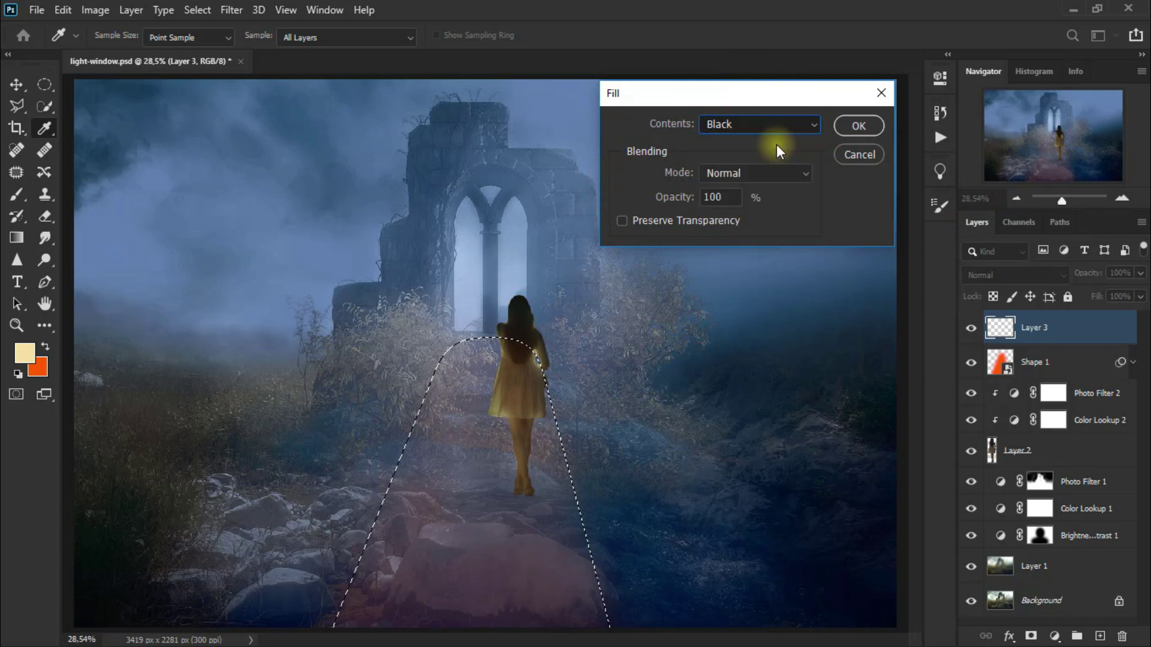
click(857, 126)
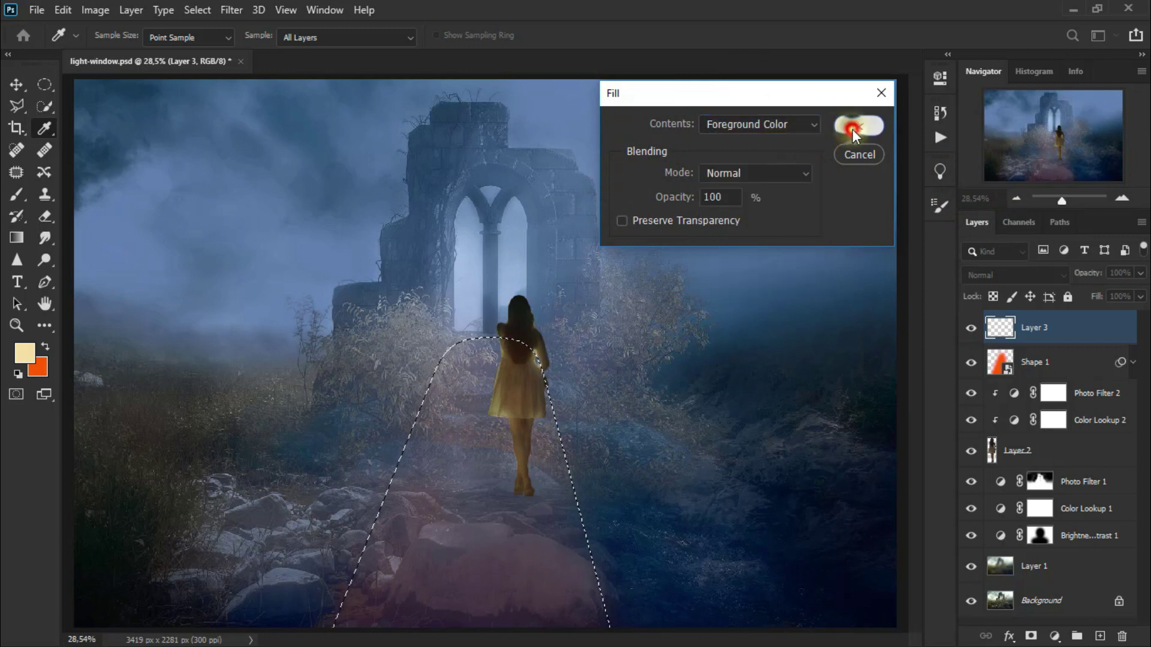
key(v)
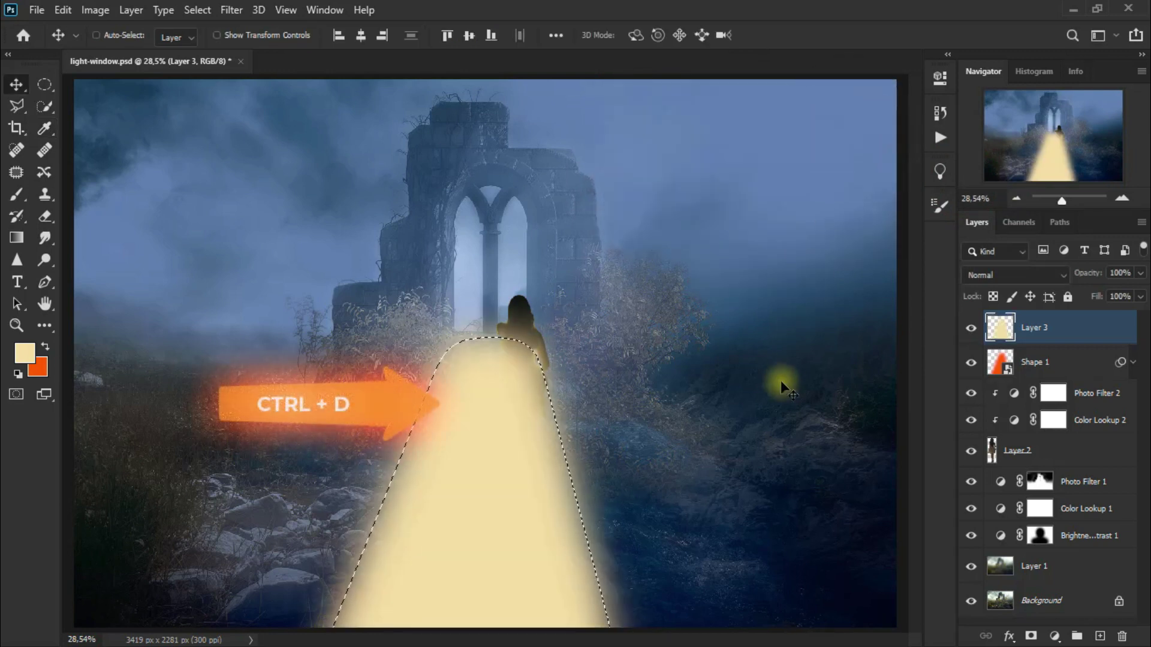
key(ctrl+d)
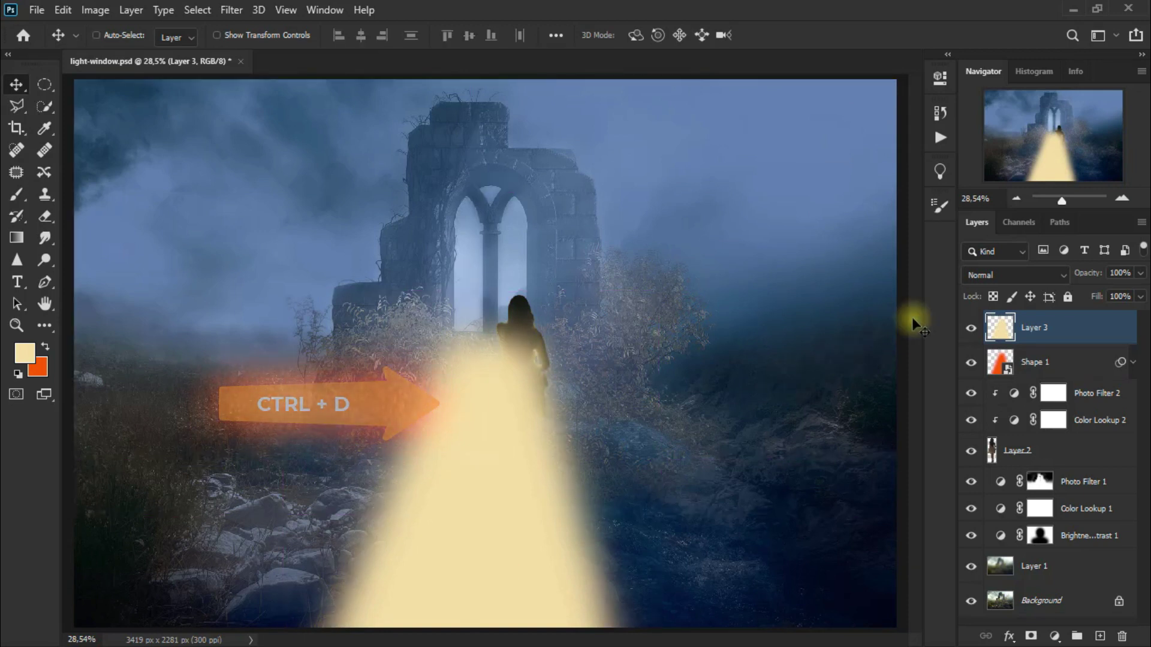
Set Layer 3 to Overlay at 58% opacity, then select it together with Shape 1.
click(991, 275)
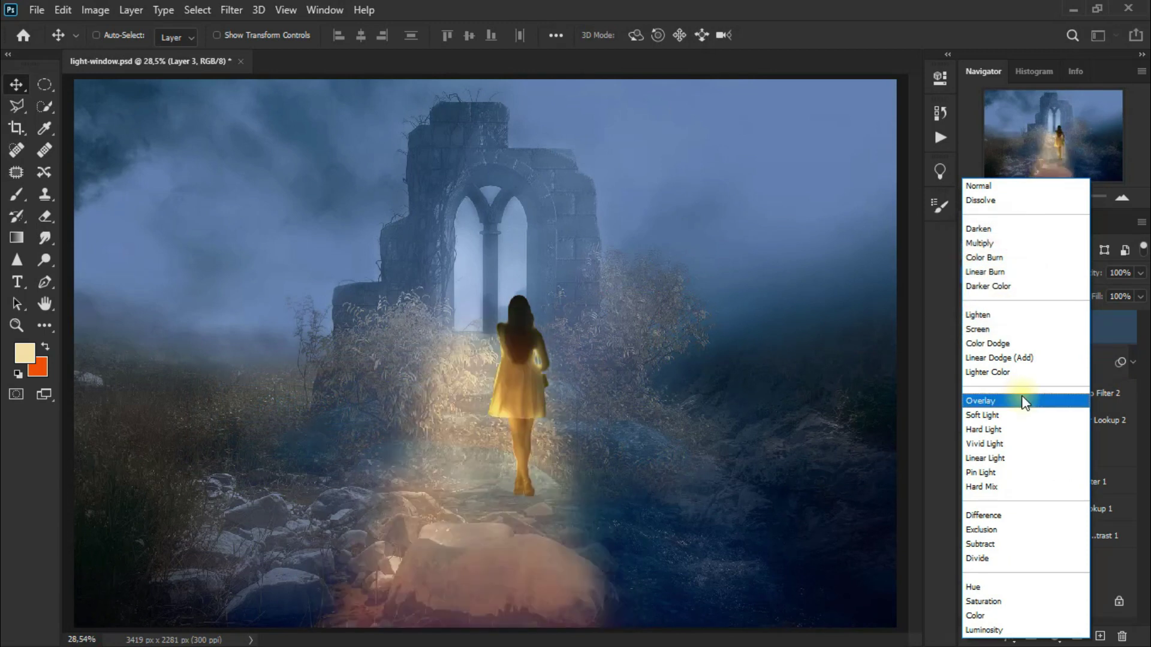
click(1022, 401)
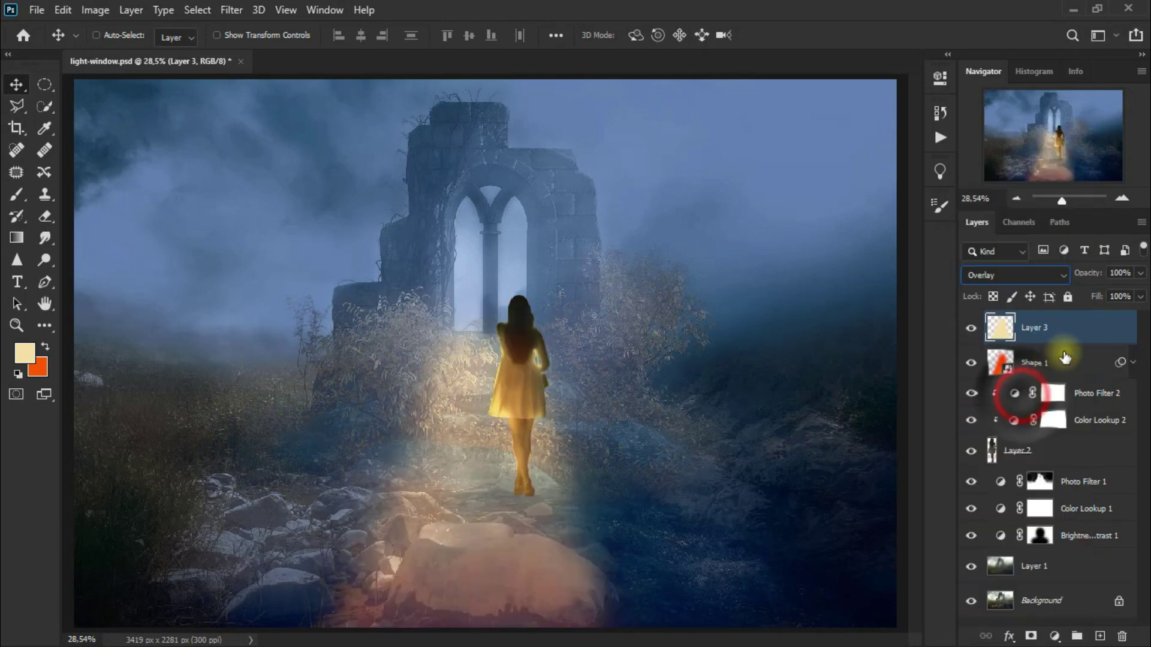
click(1139, 273)
drag(1141, 291, 1094, 290)
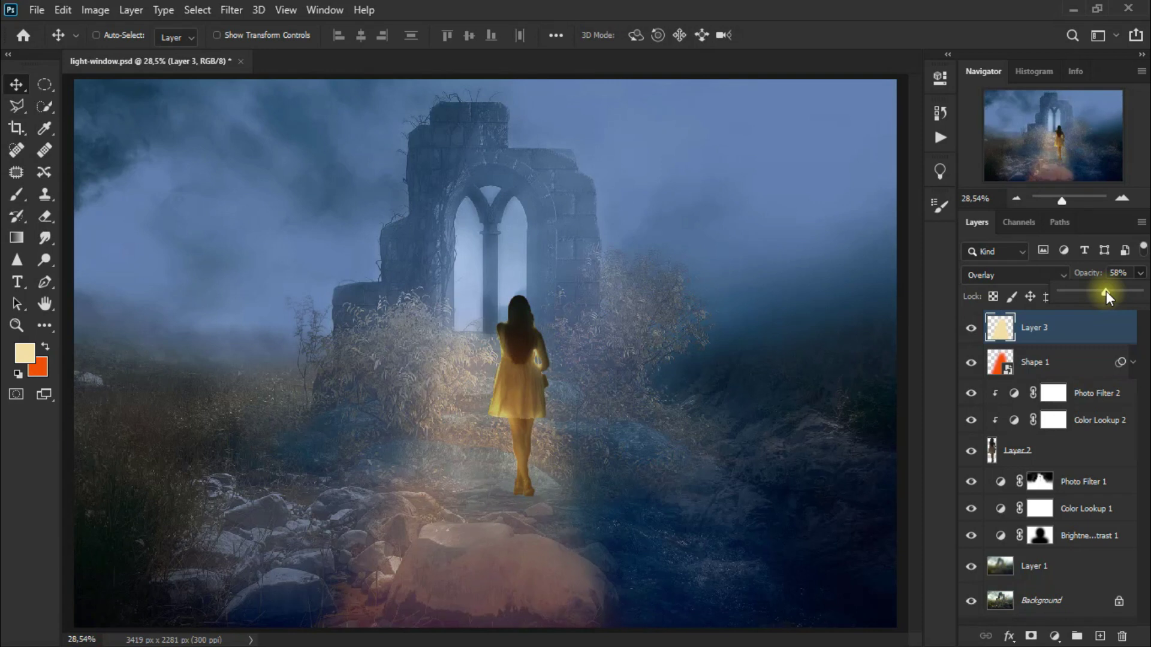
click(972, 327)
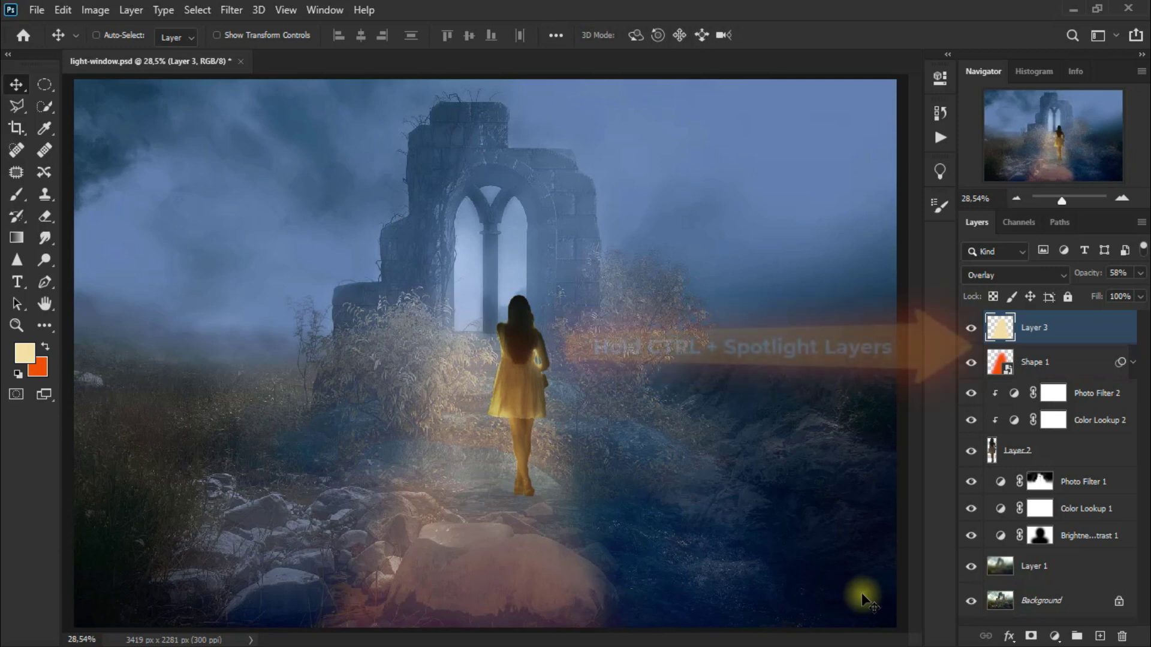
ctrl+click(1062, 362)
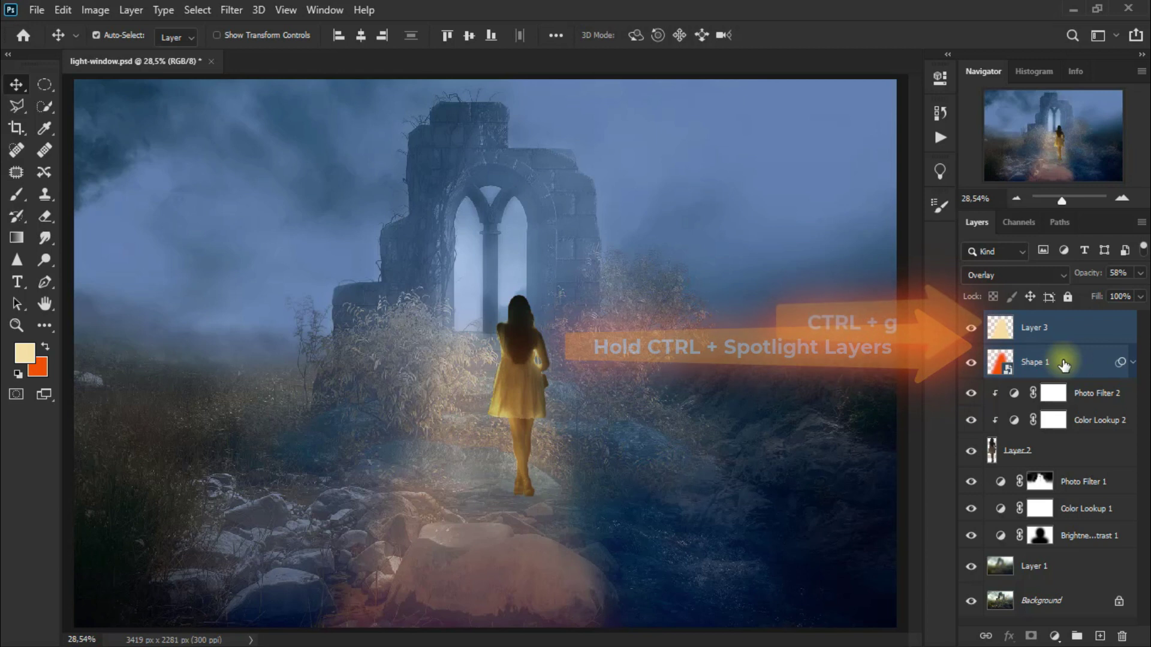
Group Shape 1 and Layer 3 as 'Lens Flare' and give the group a white layer mask.
key(ctrl+g)
double_click(1031, 321)
text(Li)
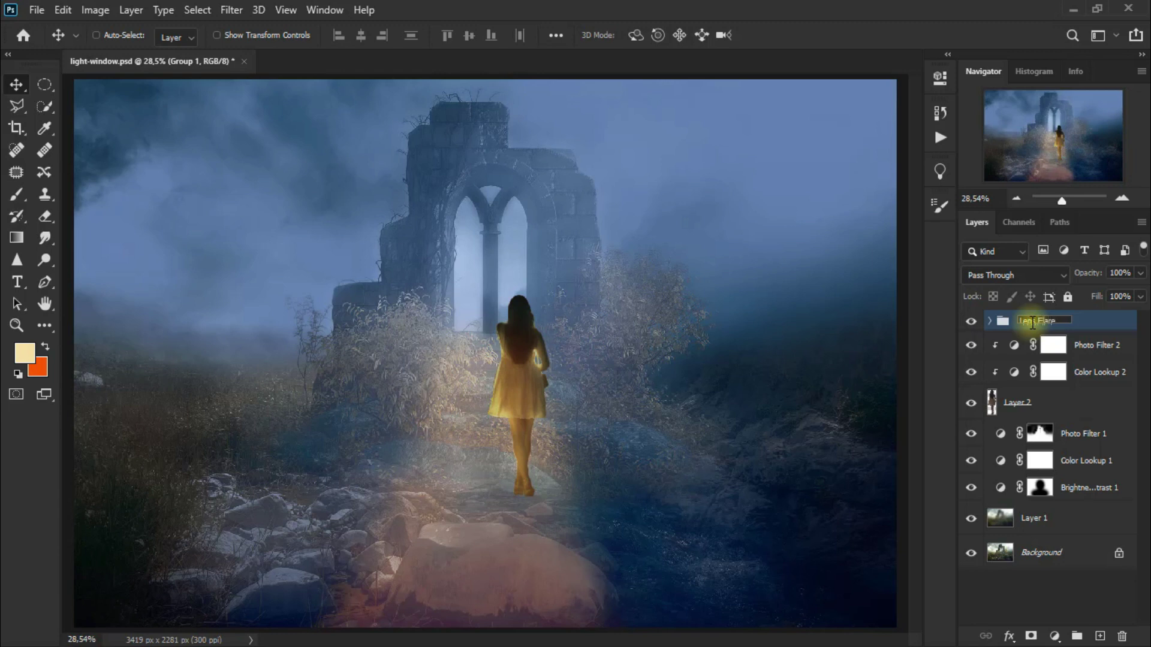
key(Return)
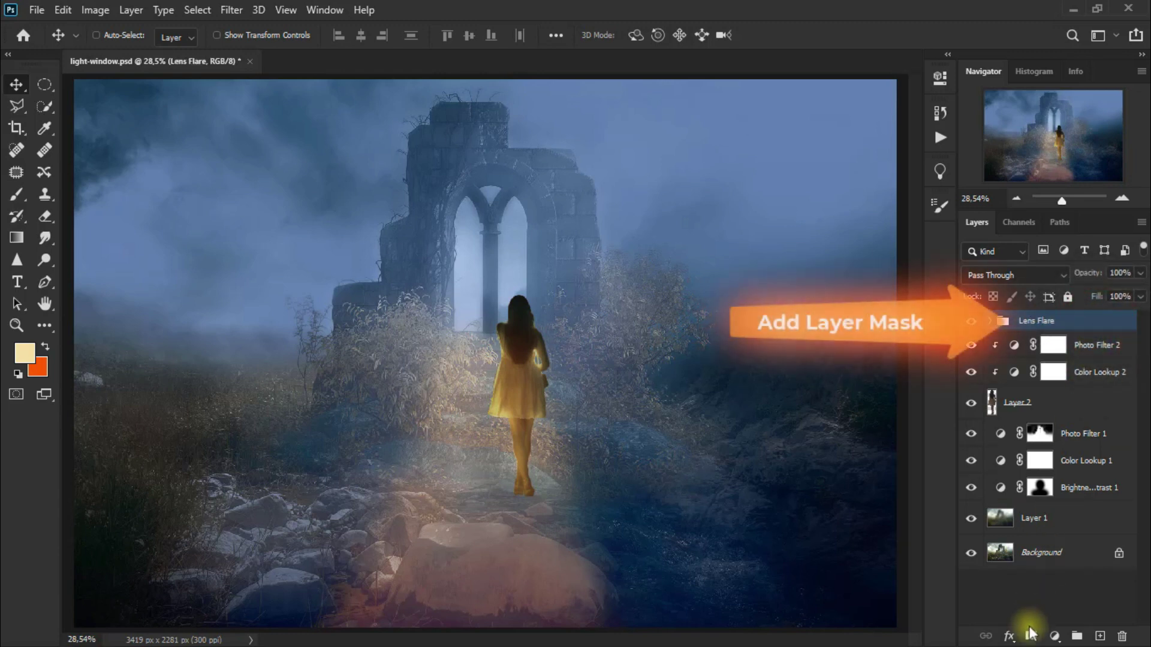
click(1030, 635)
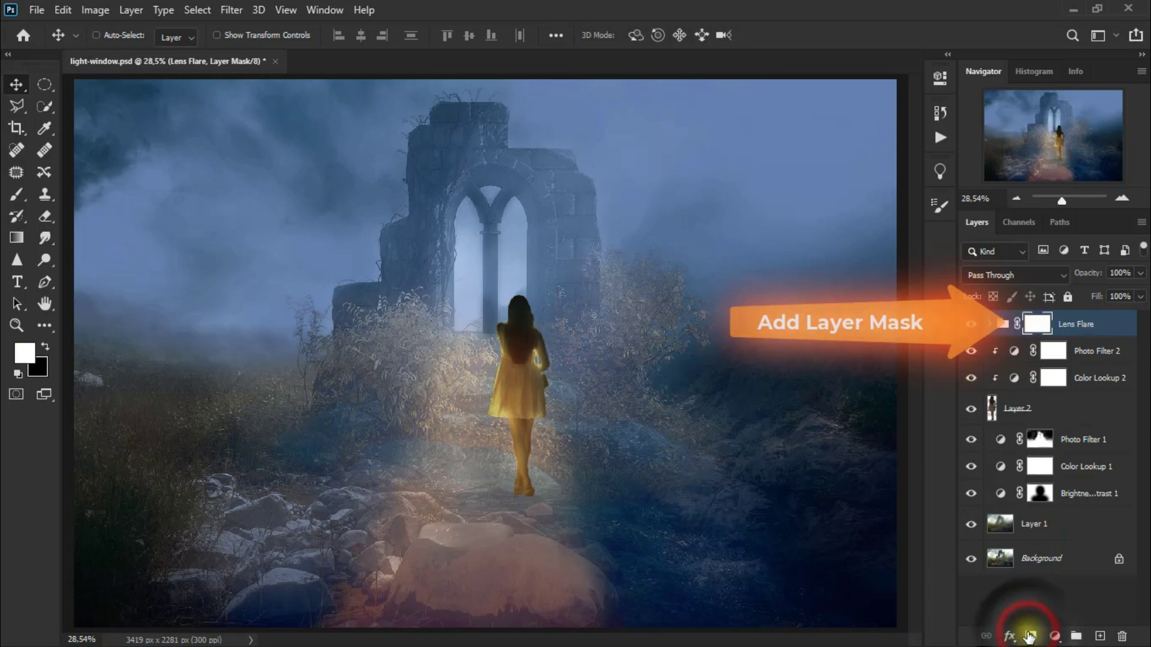
Choose the plain Eraser with a smaller brush at roughly 25% opacity.
click(45, 215)
click(131, 221)
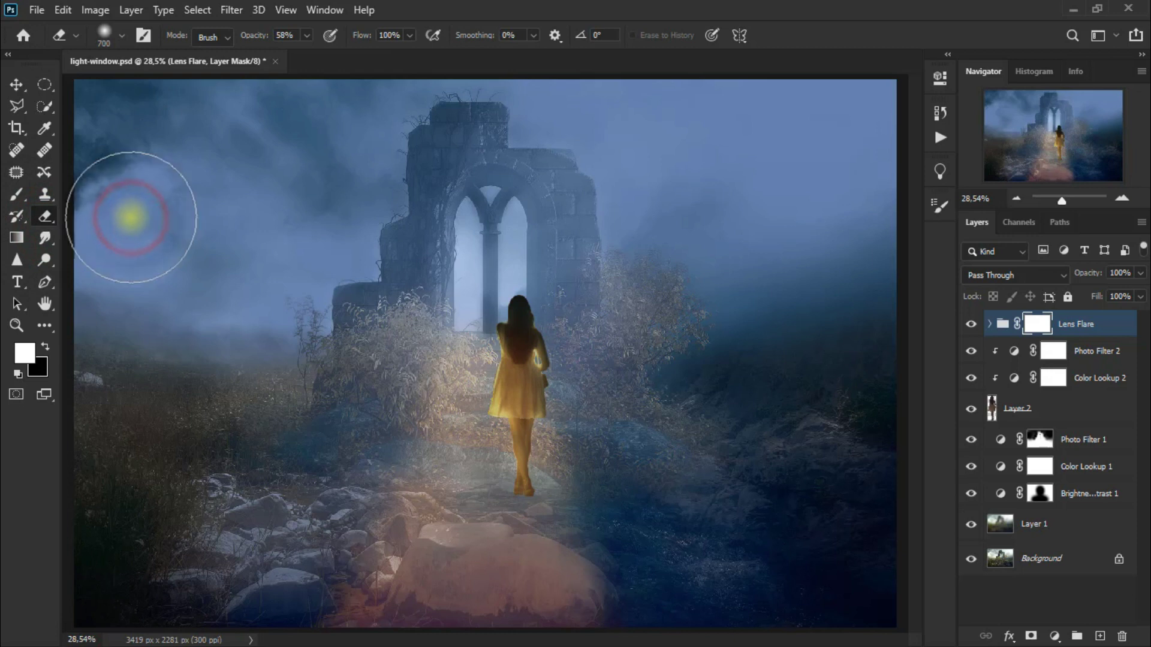
drag(305, 37, 281, 57)
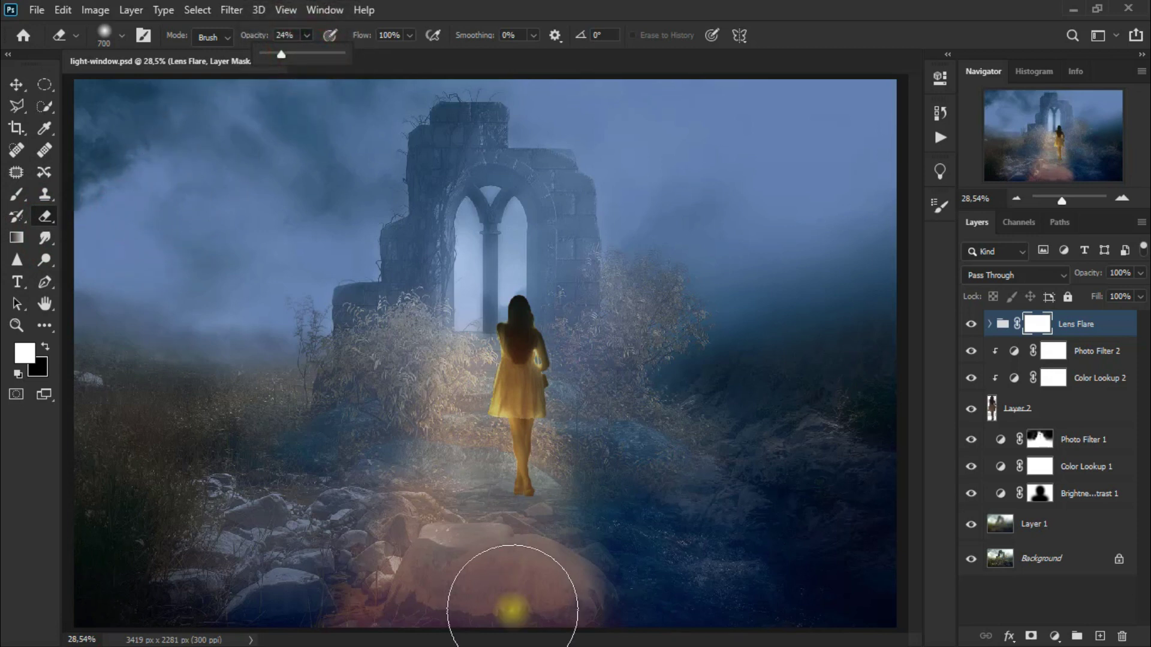
key(bracketleft)
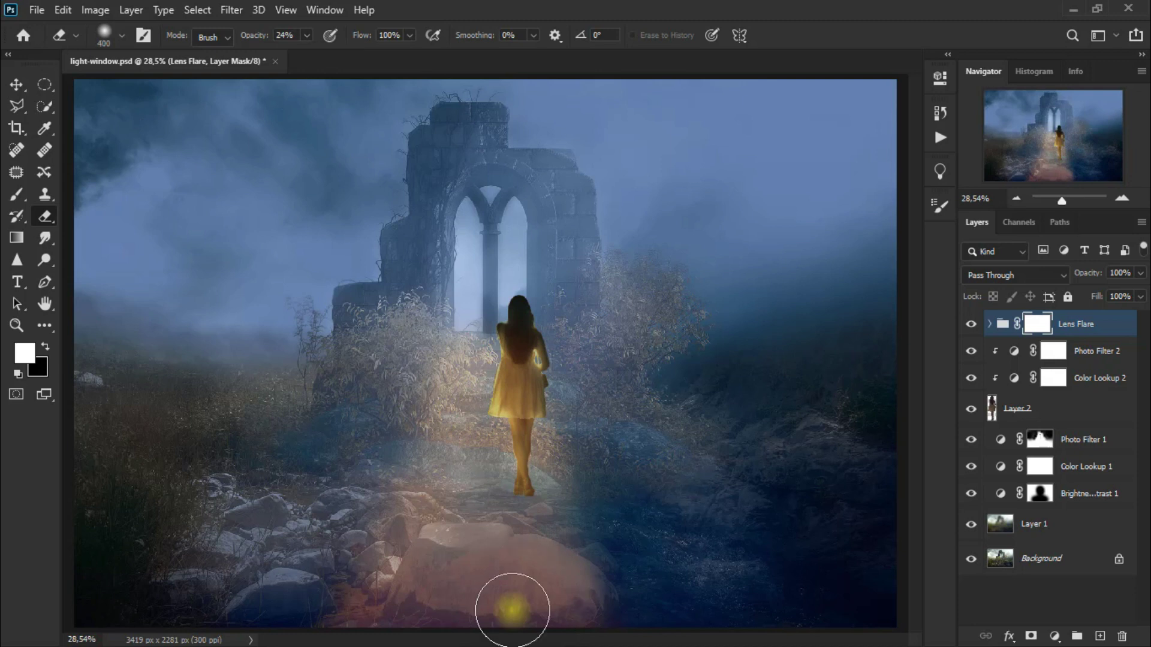
click(305, 36)
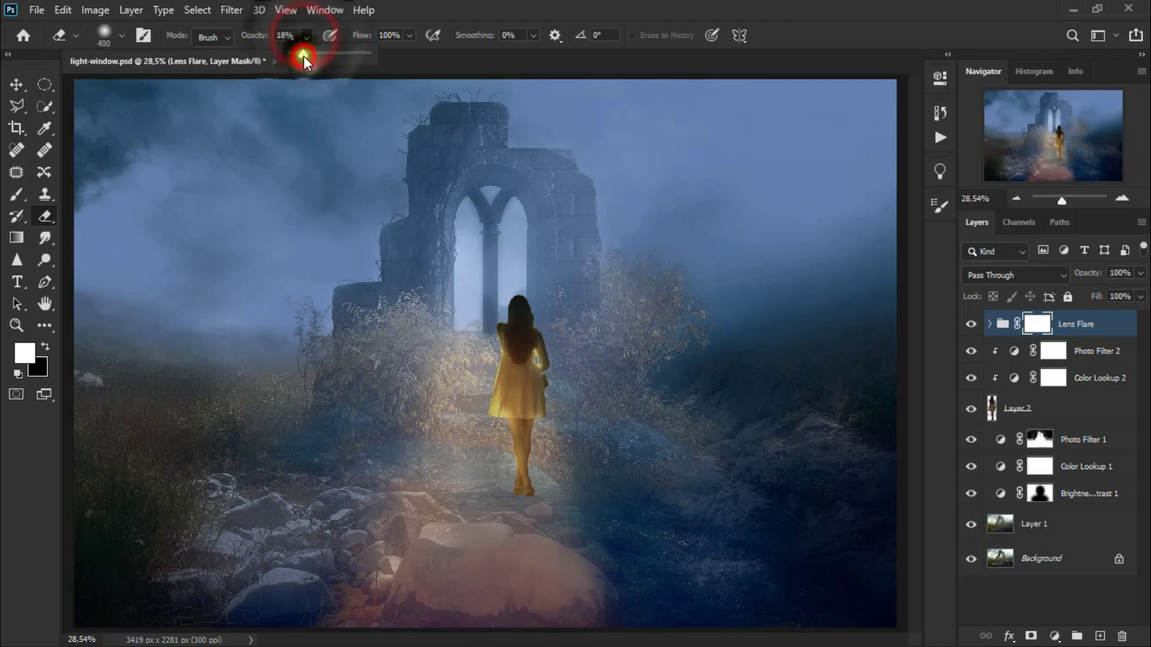
drag(304, 55, 301, 55)
Fade the lens flare glow over the bottom rock by erasing on the group's mask.
click(564, 599)
click(536, 621)
click(477, 623)
click(412, 621)
click(462, 611)
click(419, 605)
click(437, 585)
click(498, 616)
click(465, 578)
click(532, 585)
click(437, 576)
click(546, 602)
click(491, 603)
click(437, 570)
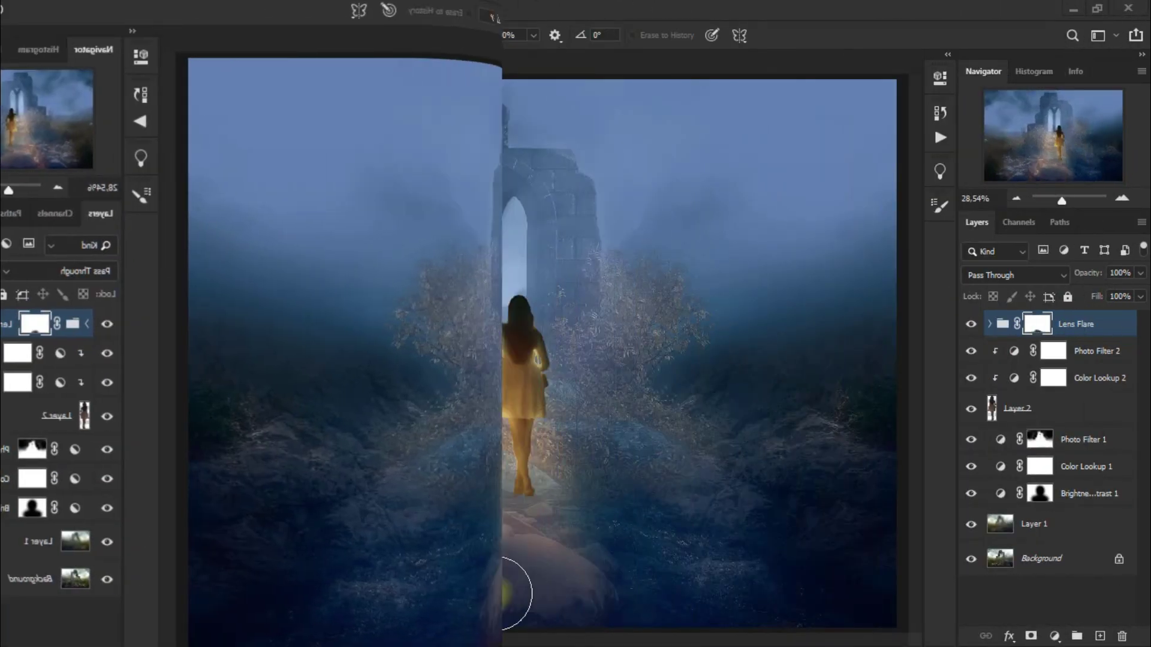
click(519, 605)
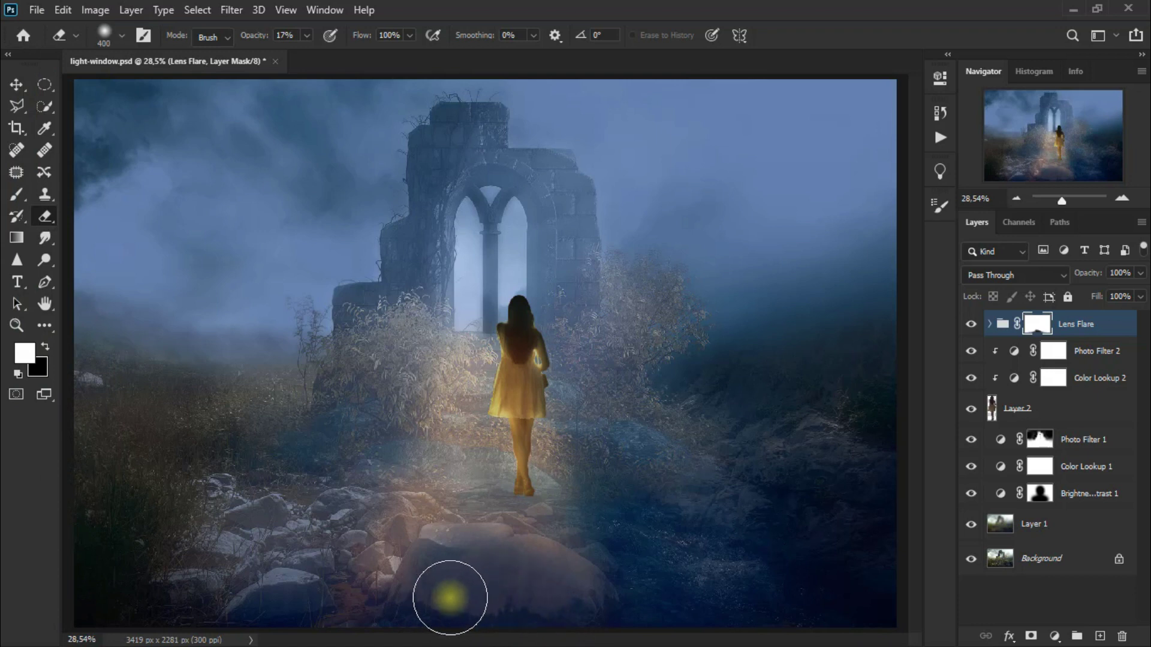
click(16, 84)
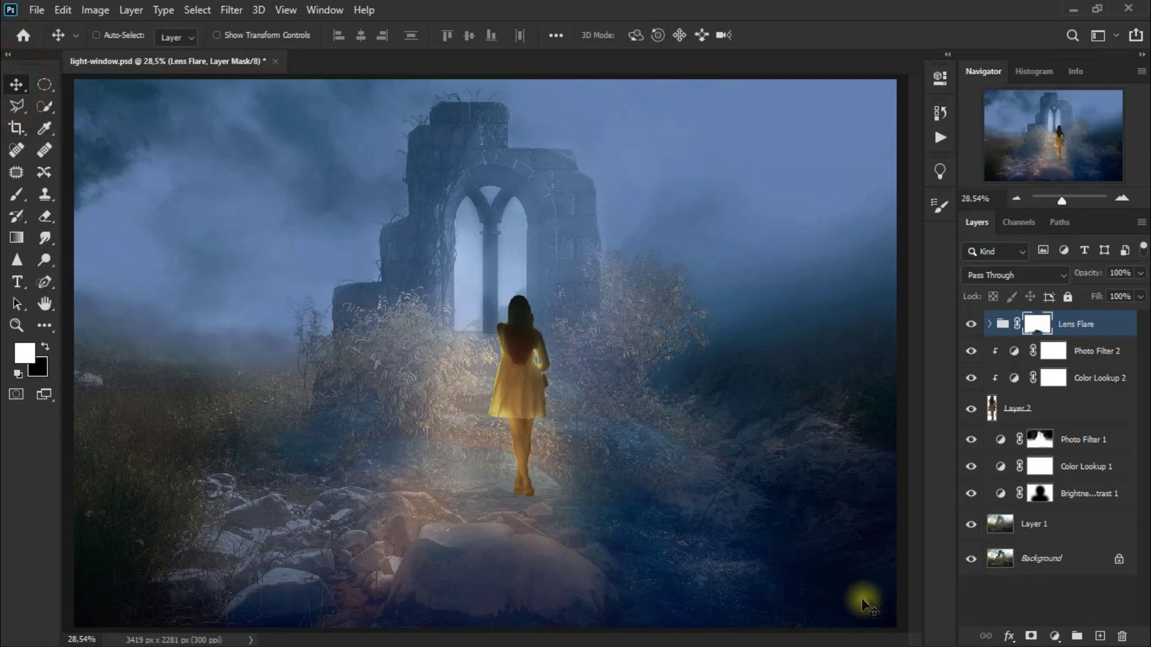
Add empty Layer 4 on top, hide the girl's Layer 2, and set foreground to ff4e00.
click(1102, 636)
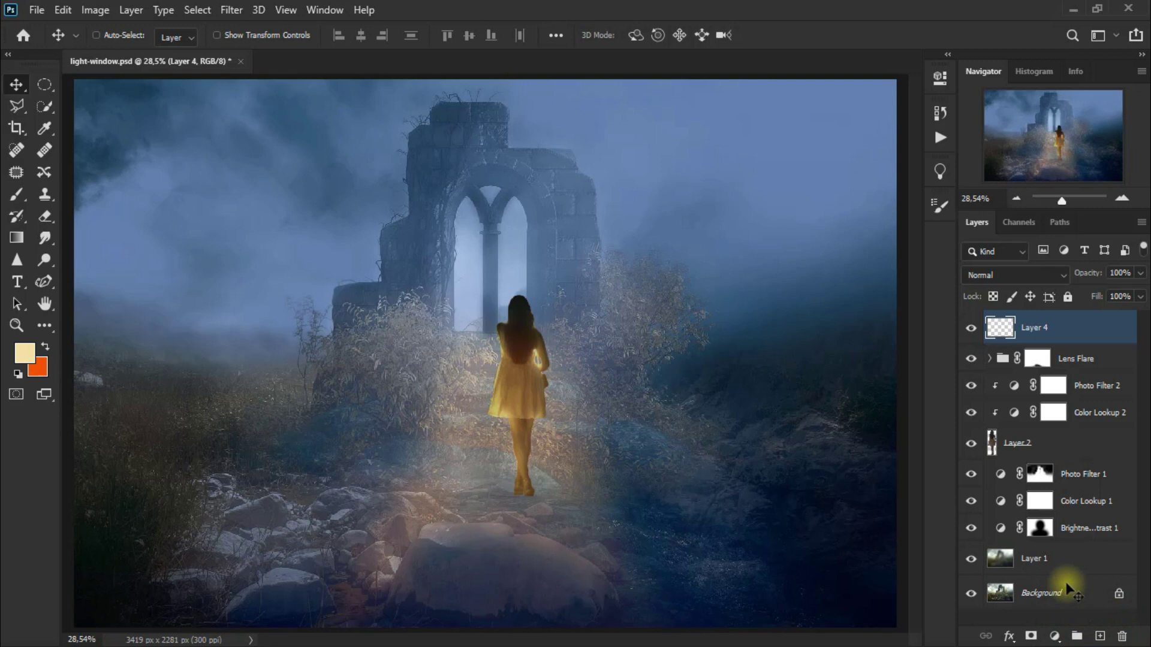
click(971, 445)
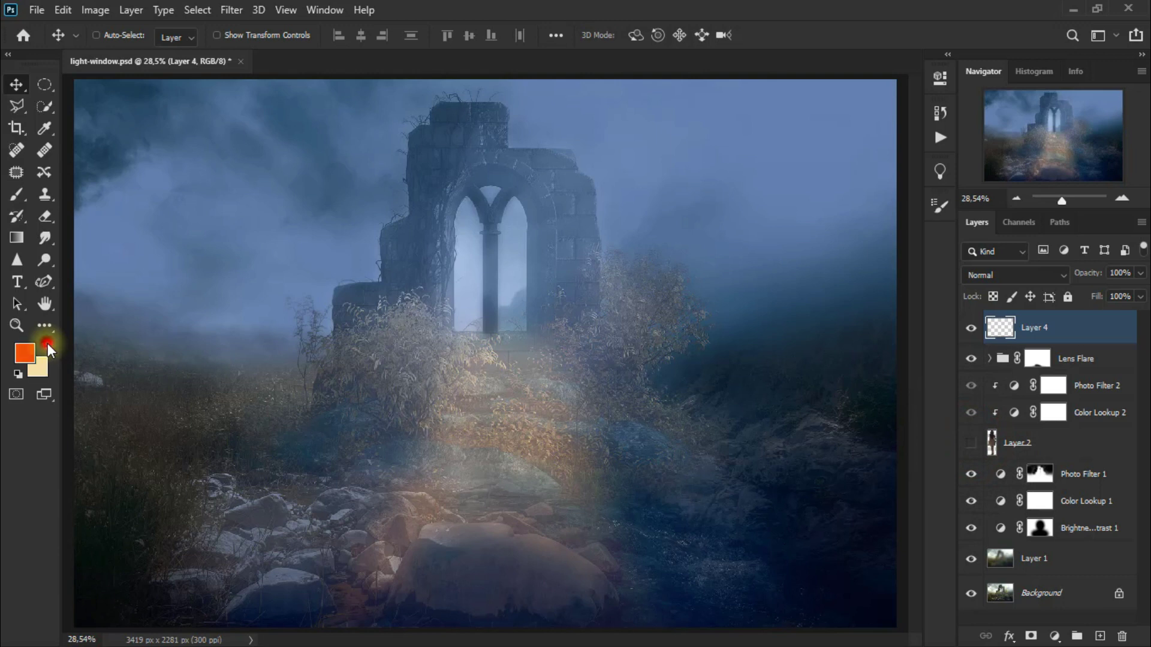
click(25, 353)
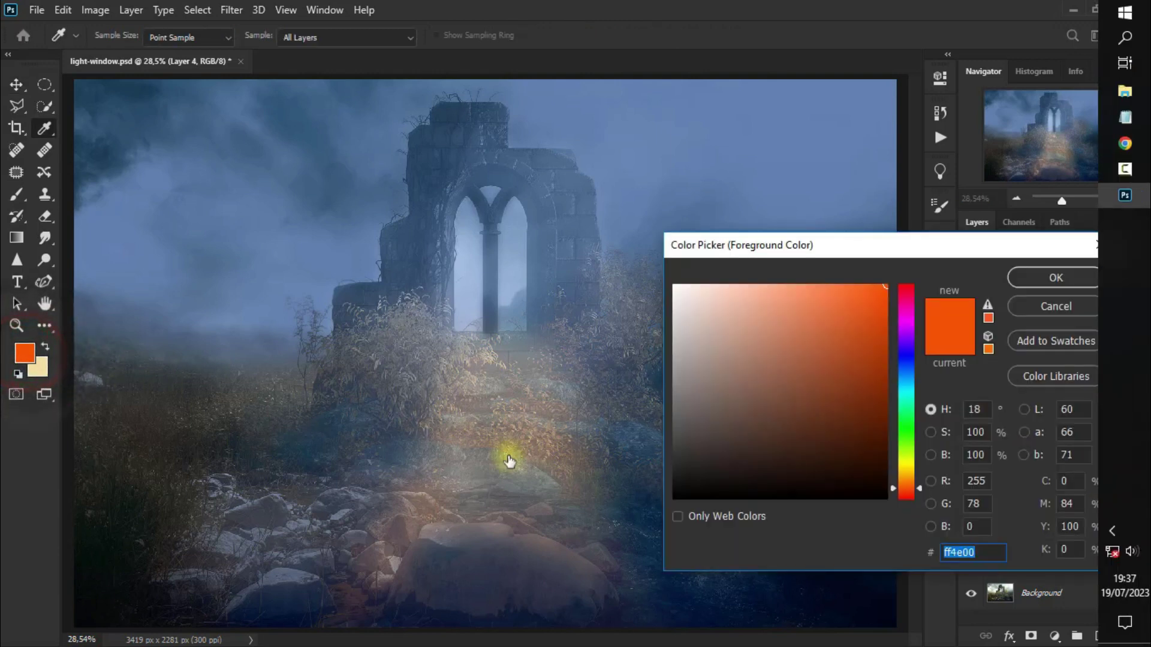
click(989, 552)
click(1066, 282)
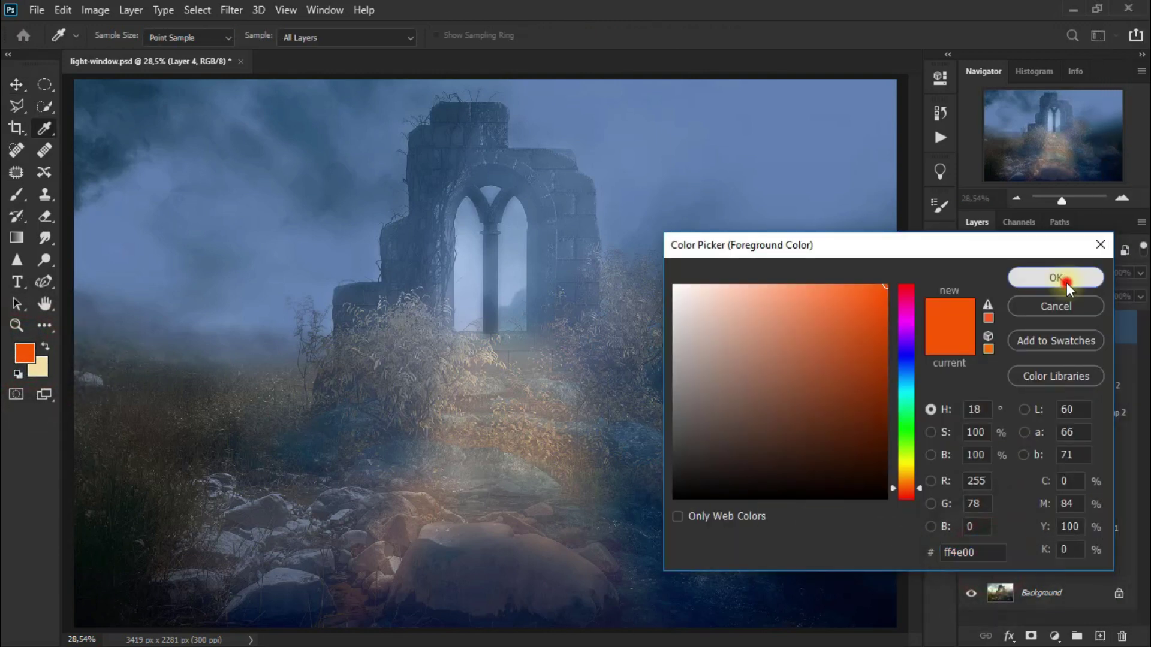
click(51, 288)
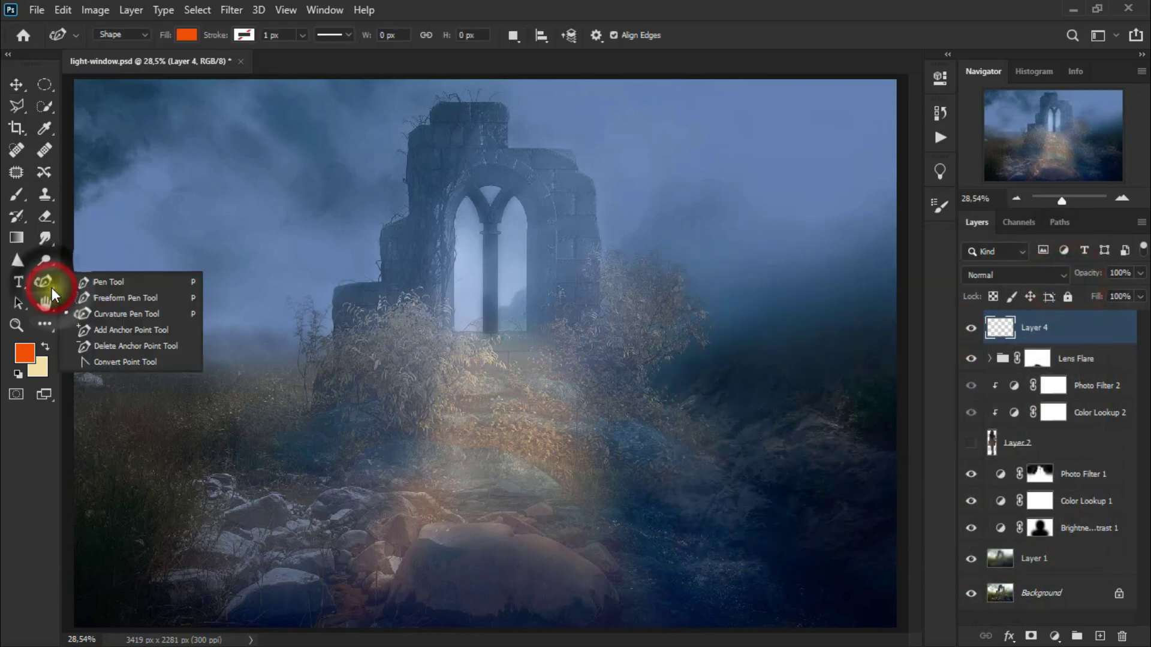
Trace an orange Curvature Pen shape over the right arched window opening, following its pointed top.
click(156, 313)
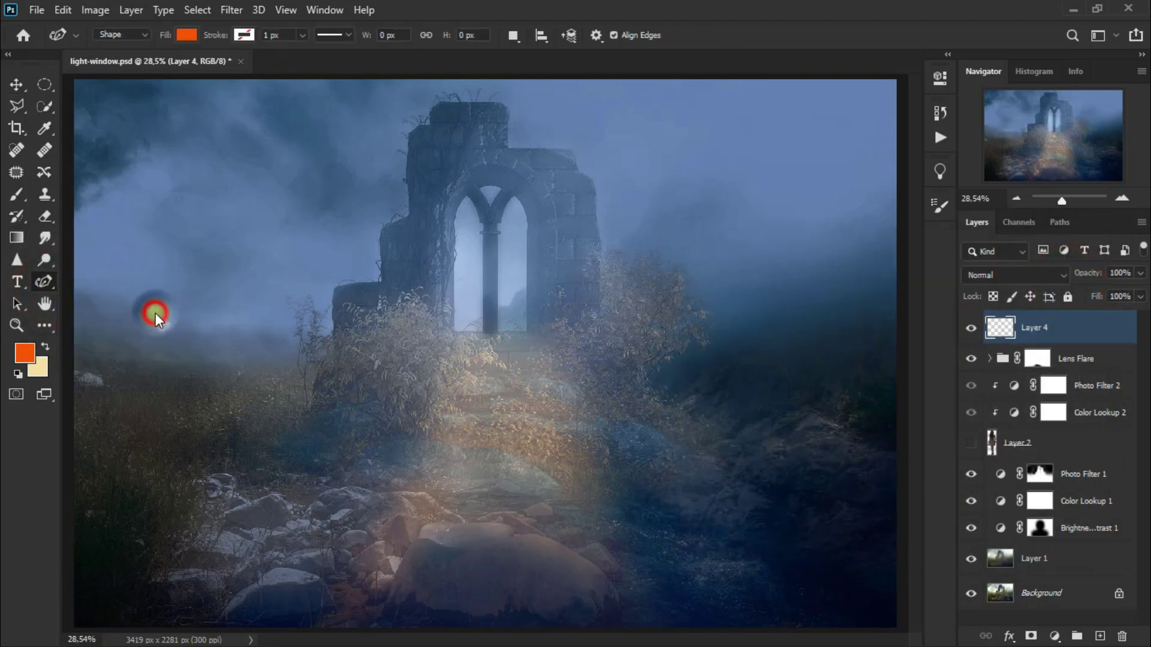
click(500, 332)
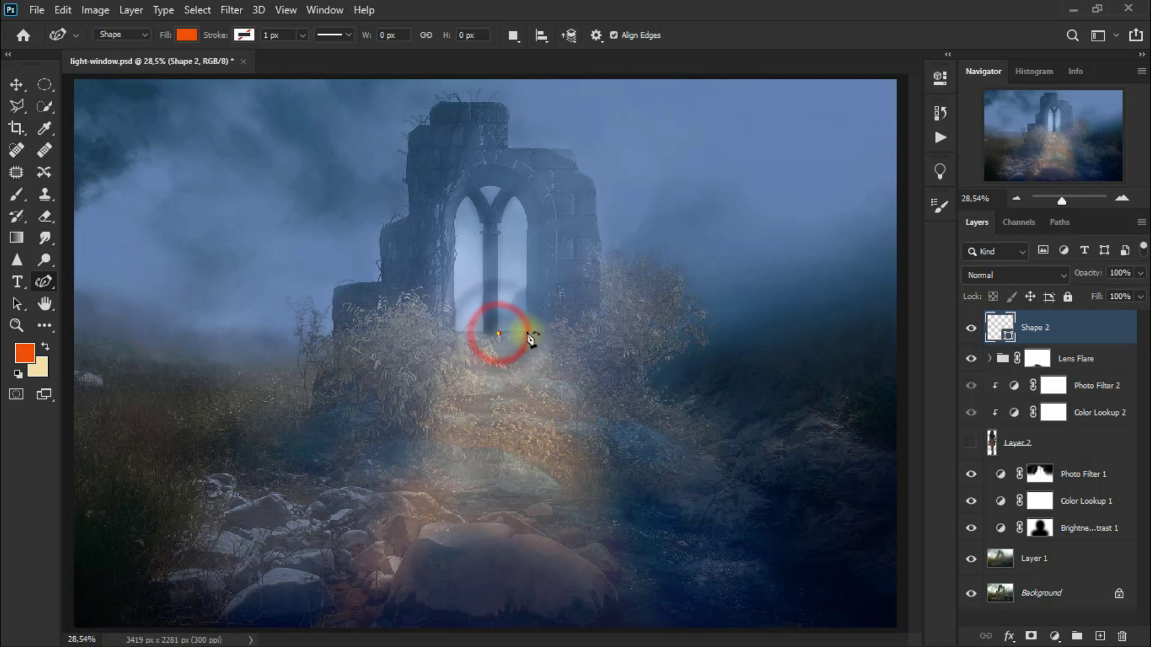
click(527, 332)
click(530, 225)
click(514, 196)
click(500, 224)
drag(536, 278, 532, 252)
click(536, 280)
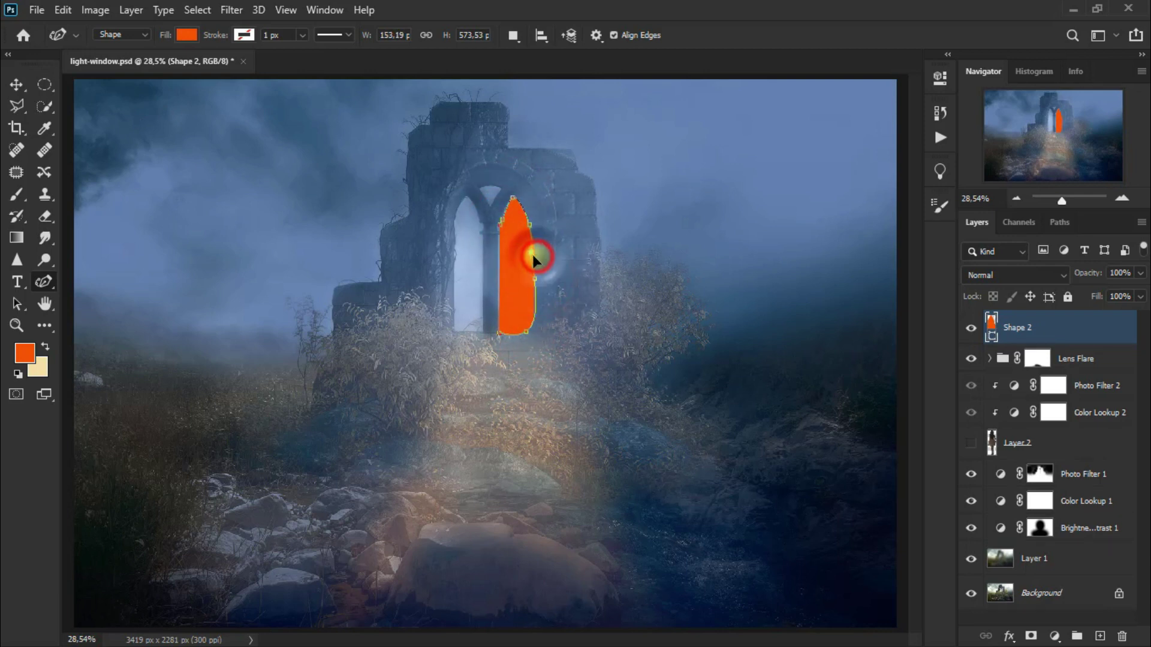
click(20, 81)
click(228, 13)
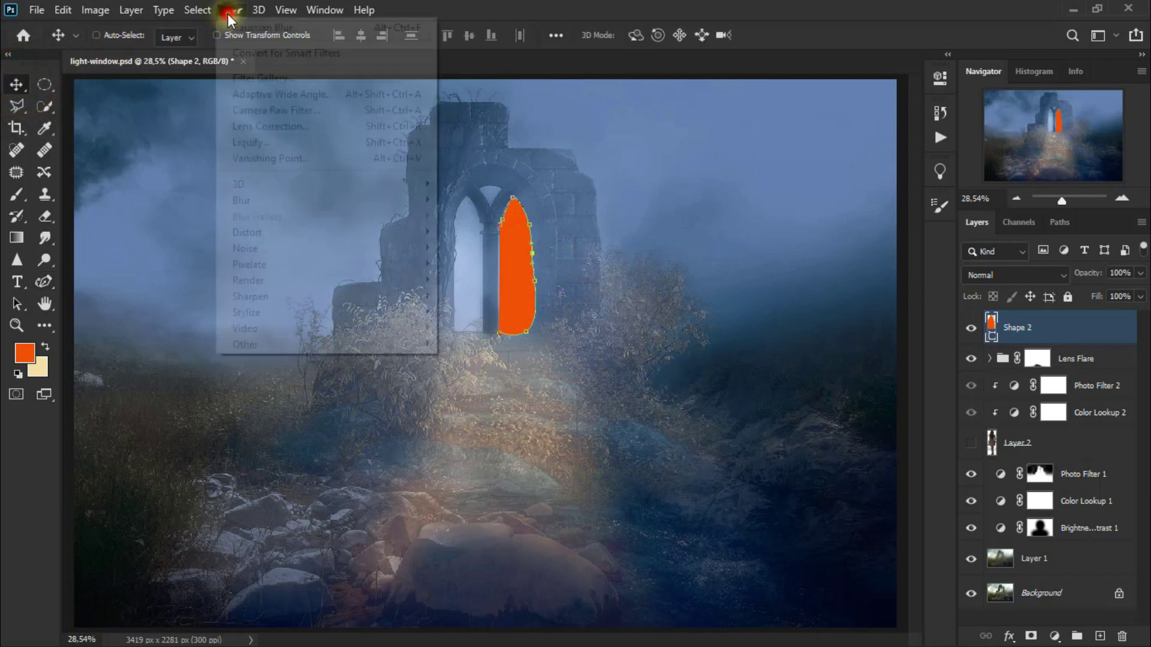
mouse_move(240, 200)
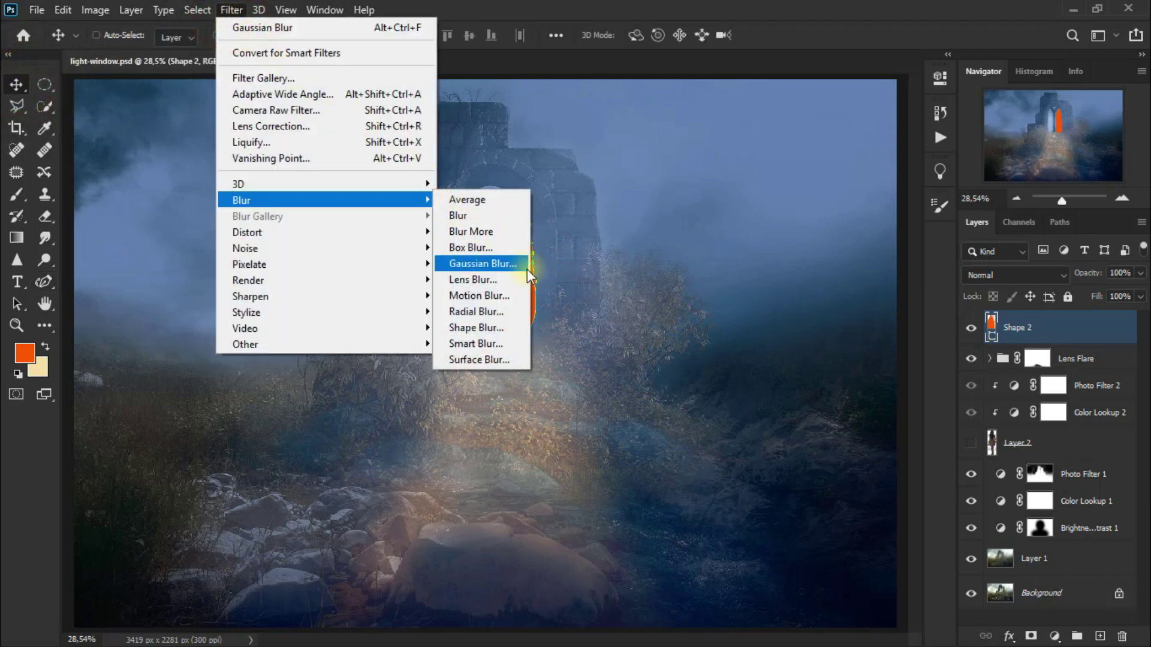
Apply a Gaussian Blur of about 110 px to Shape 2 as a smart object.
click(527, 268)
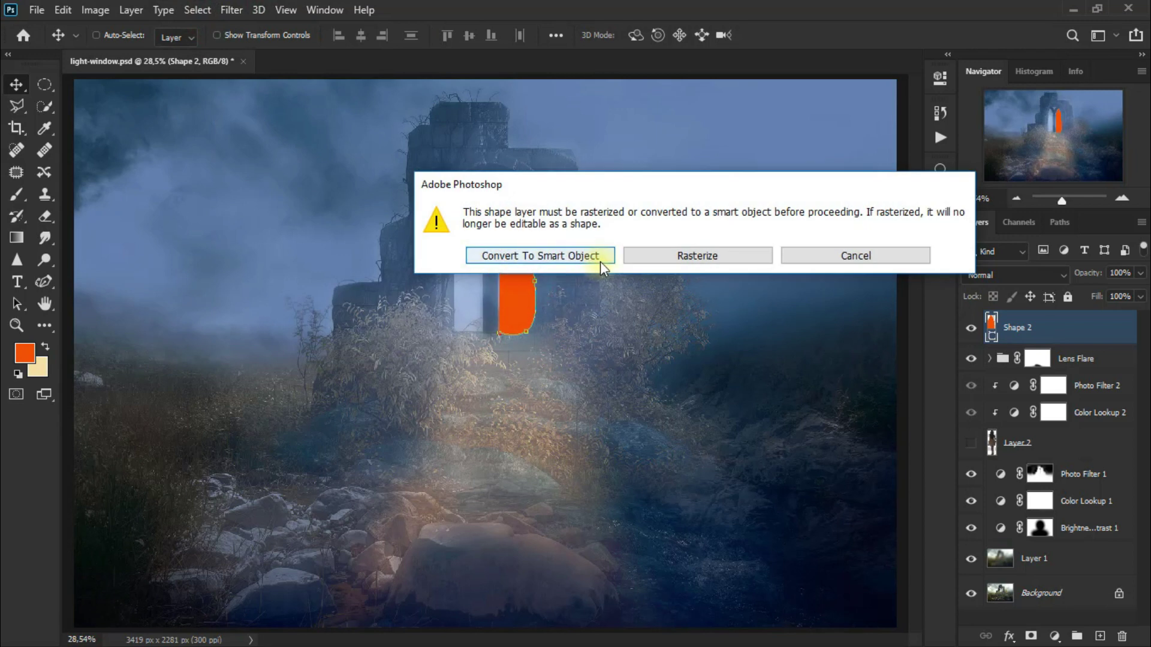
click(599, 262)
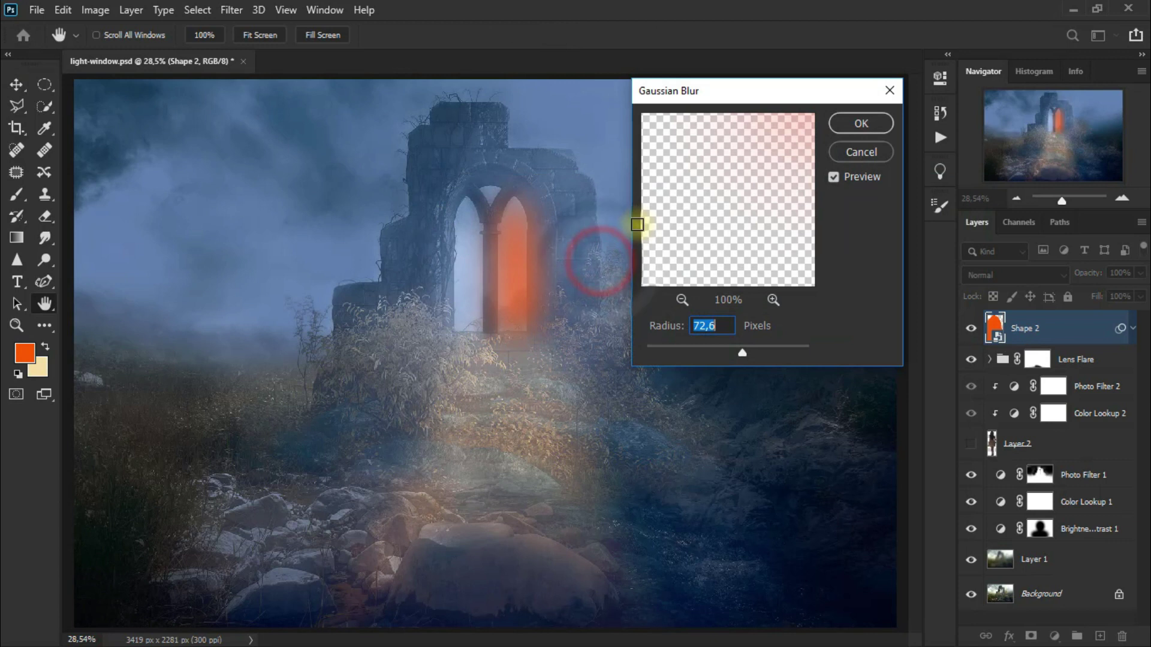
drag(742, 352, 753, 354)
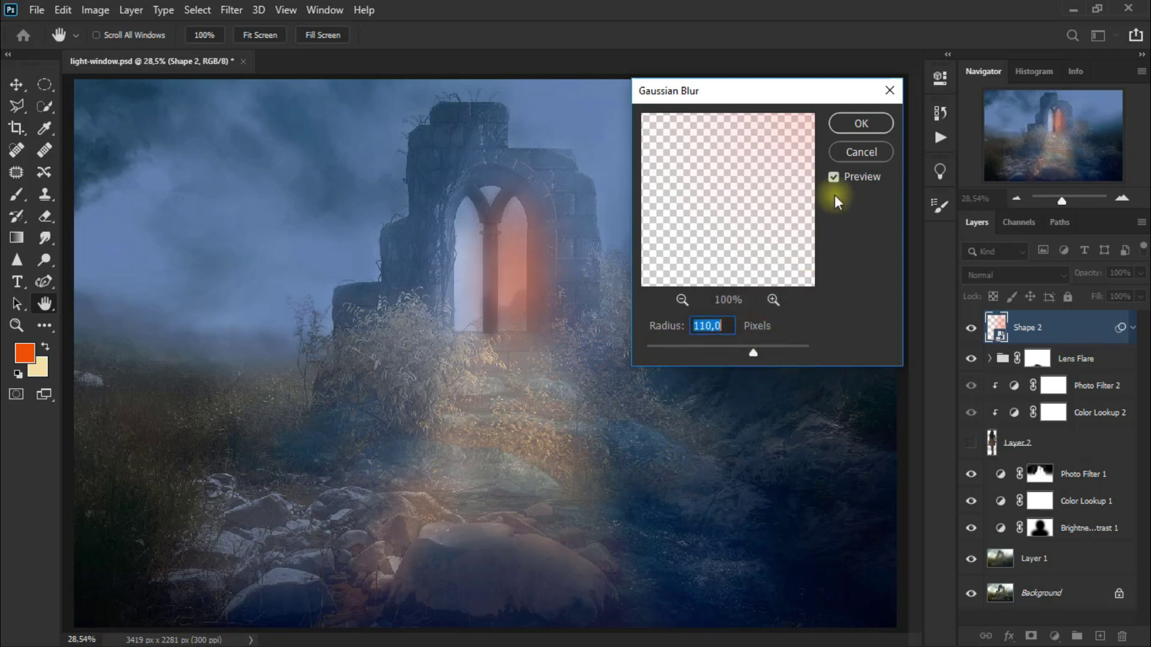
click(872, 121)
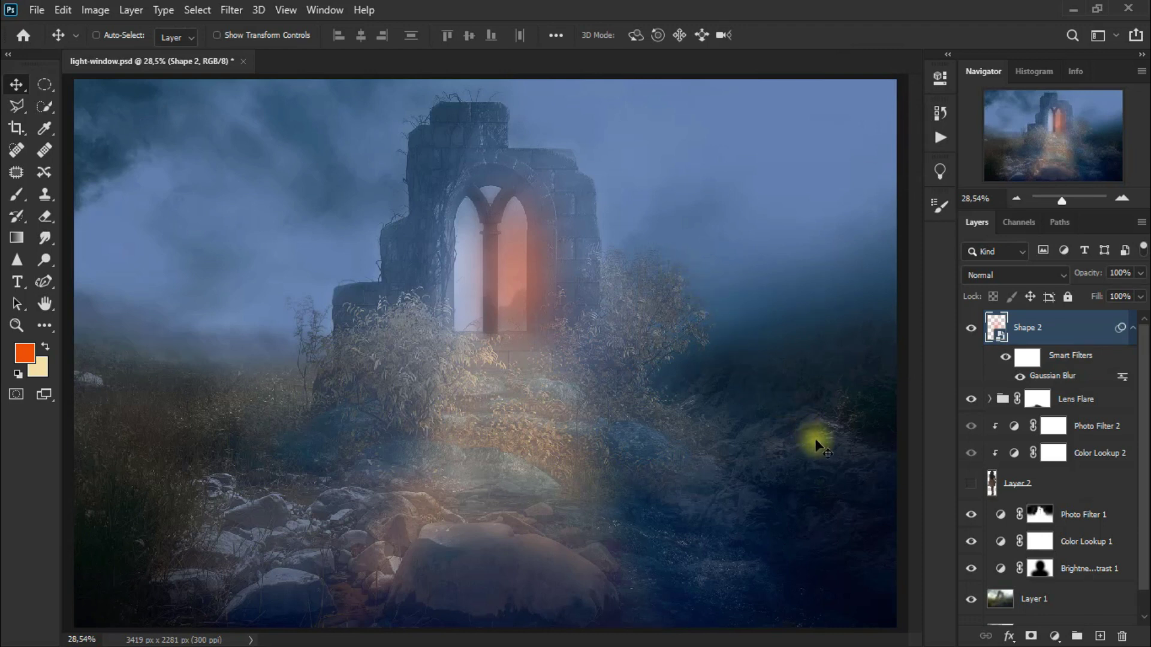
click(17, 84)
Raise Shape 2's smart Gaussian Blur radius to 184.9 pixels.
double_click(1087, 381)
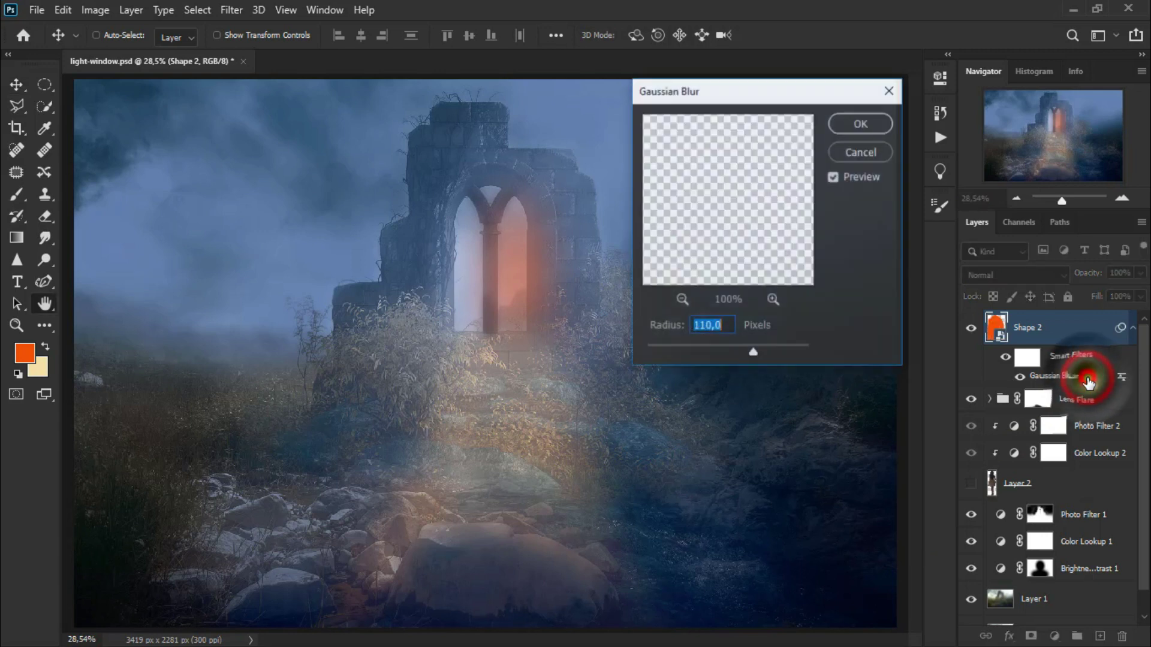
drag(753, 357, 775, 362)
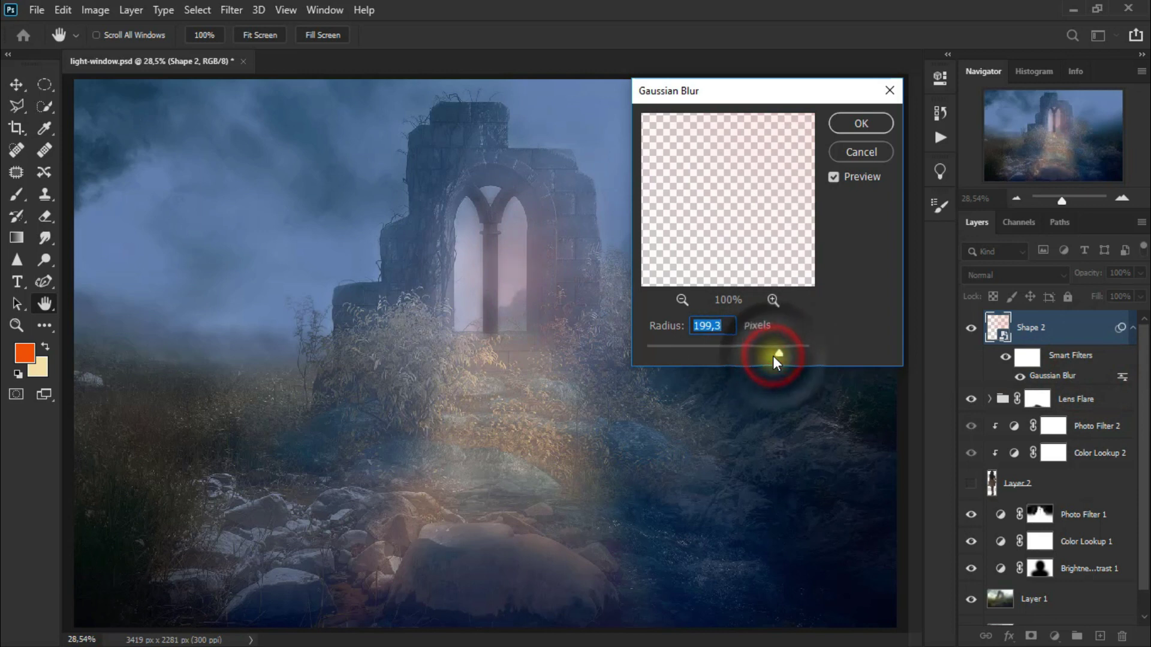
click(775, 355)
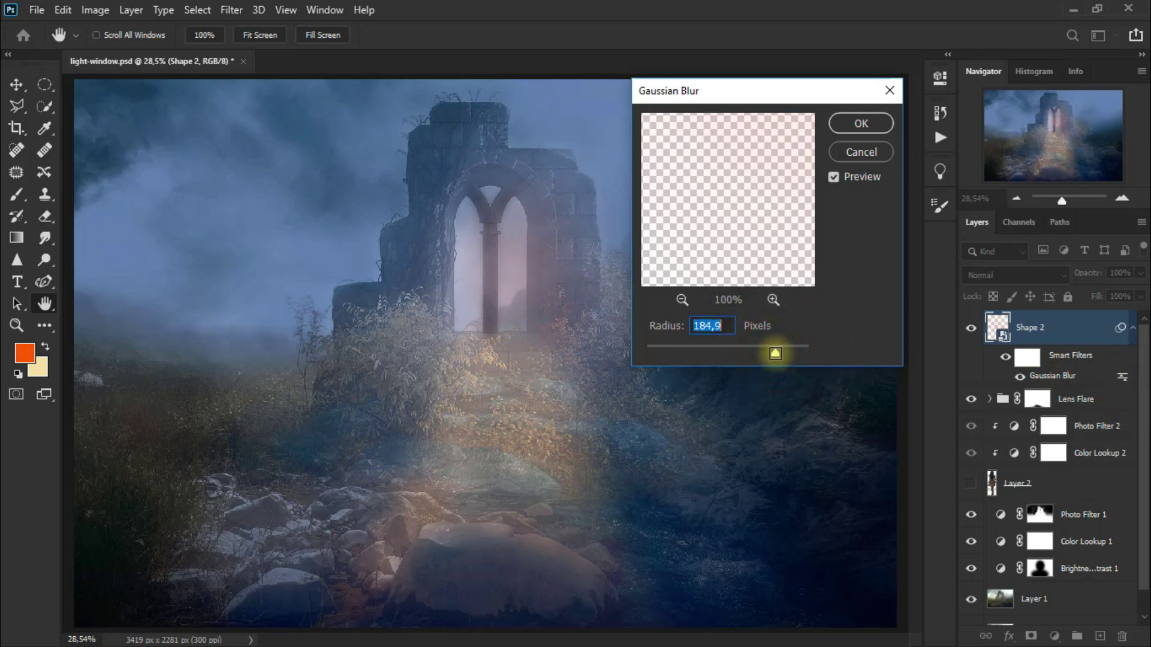
click(844, 125)
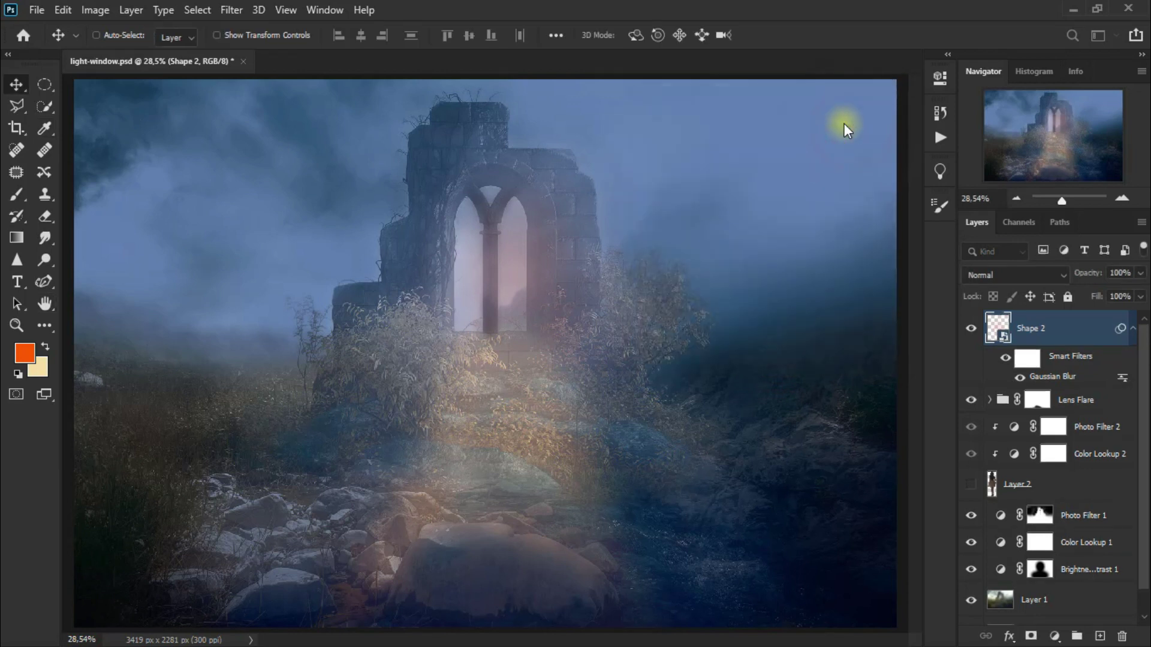
click(1132, 330)
Set the orange glow to Screen, make two copies, and group all three as 'light 1'.
click(997, 273)
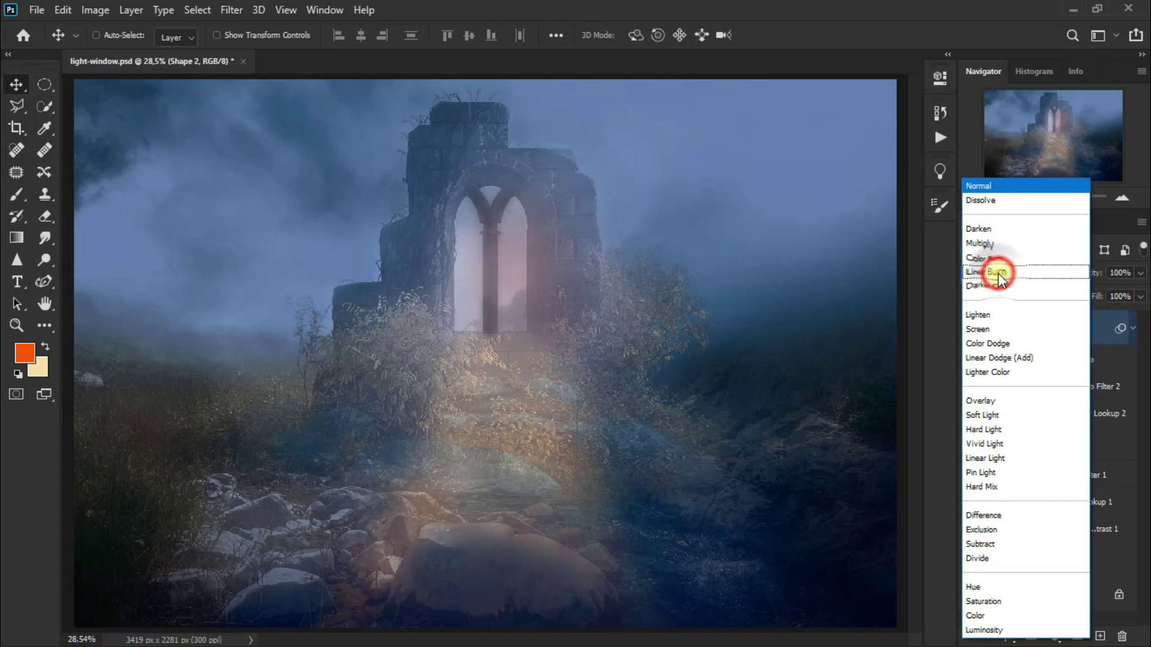
click(1002, 330)
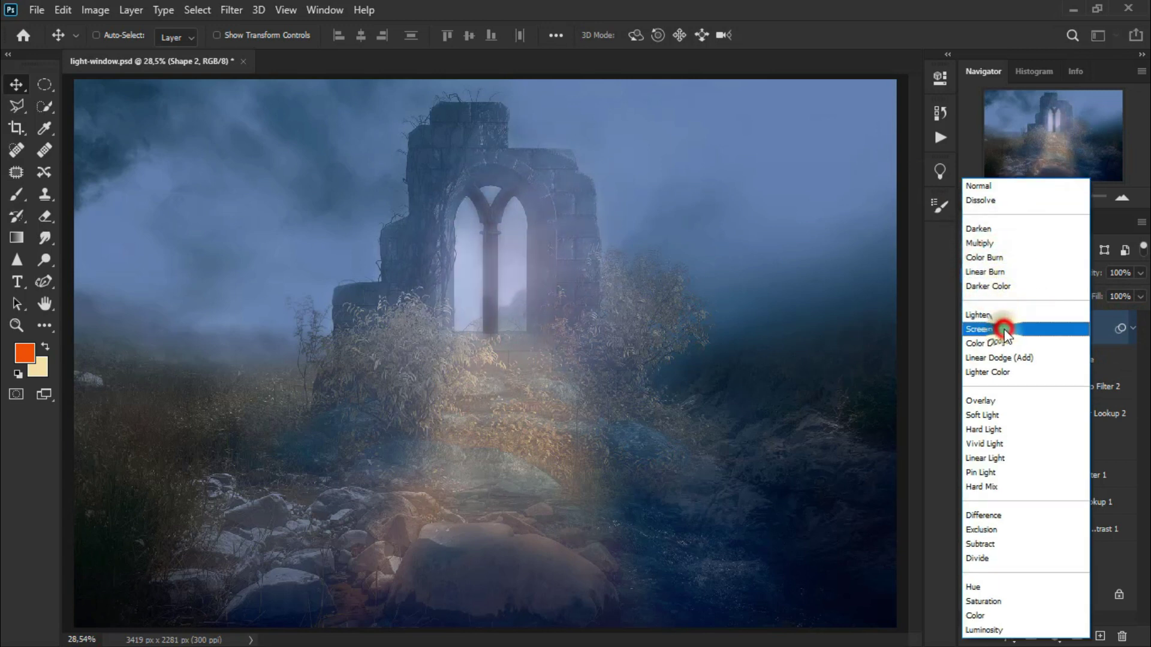
click(970, 328)
click(971, 328)
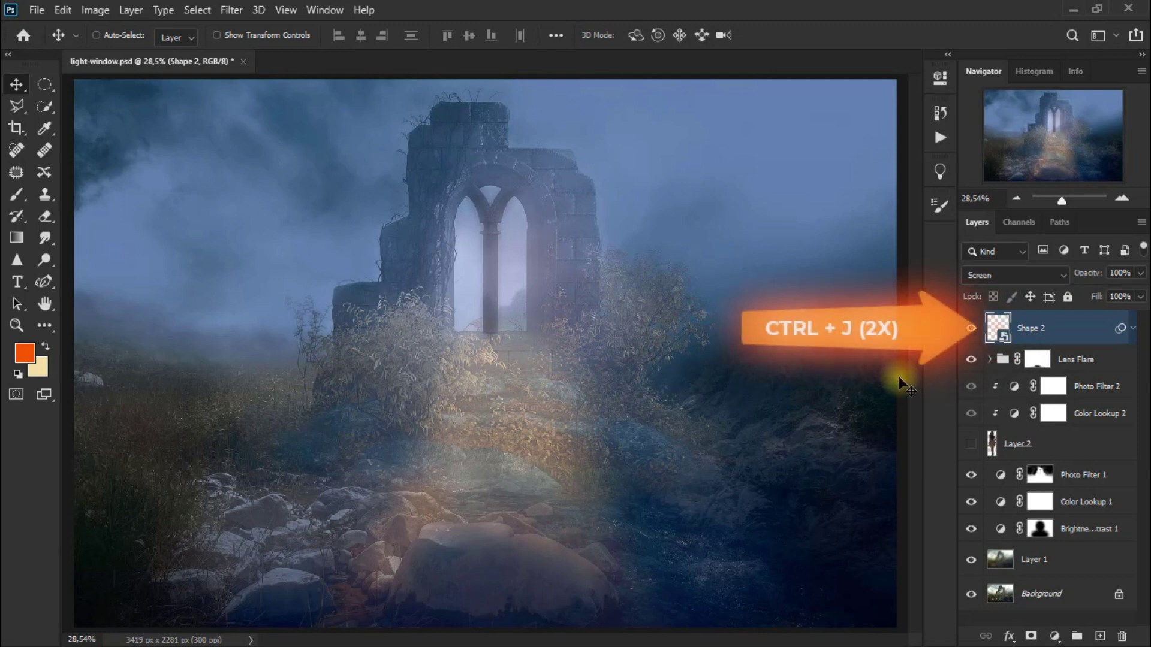
key(ctrl+j)
key(ctrl+j)
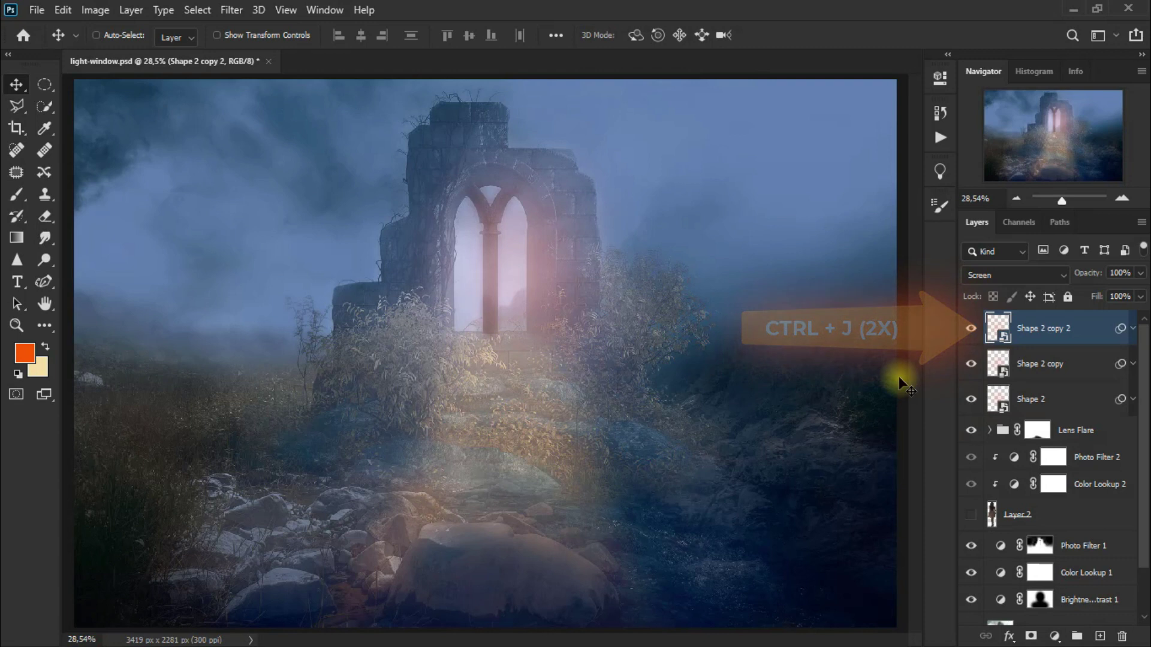
shift+click(1077, 412)
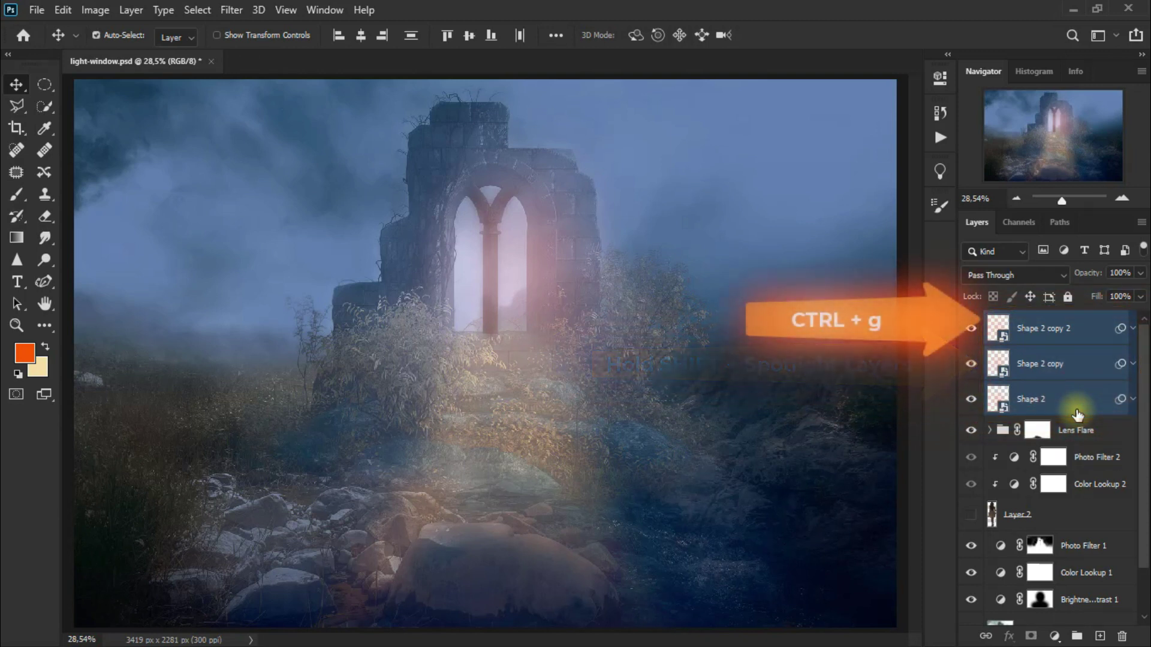
key(ctrl+g)
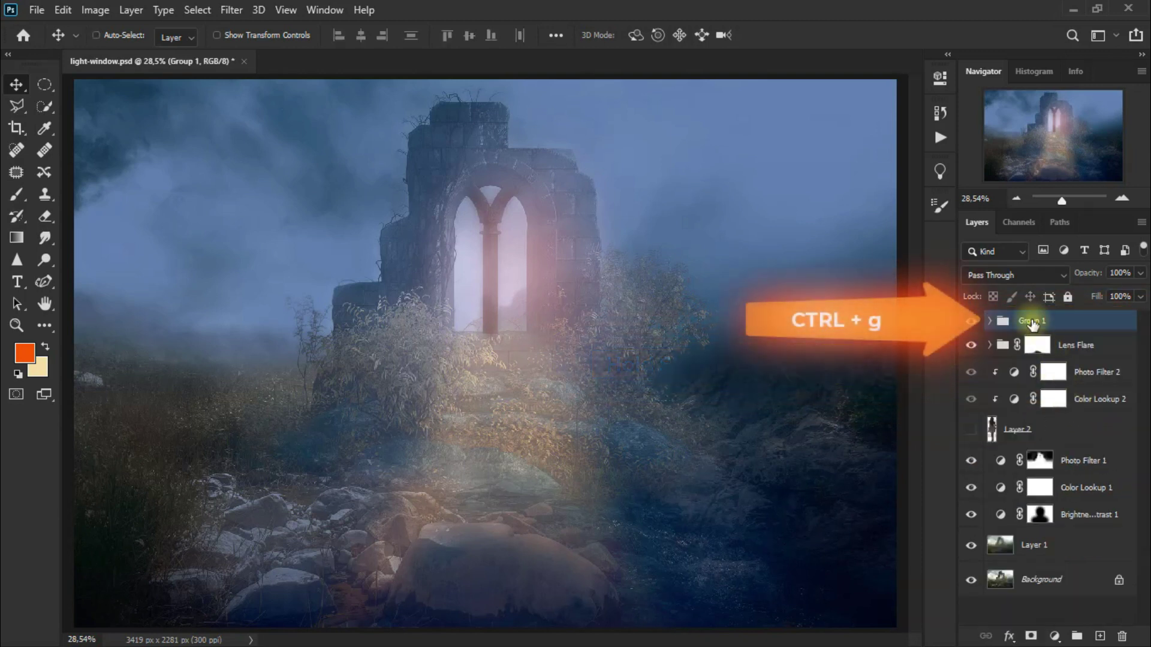
double_click(1032, 321)
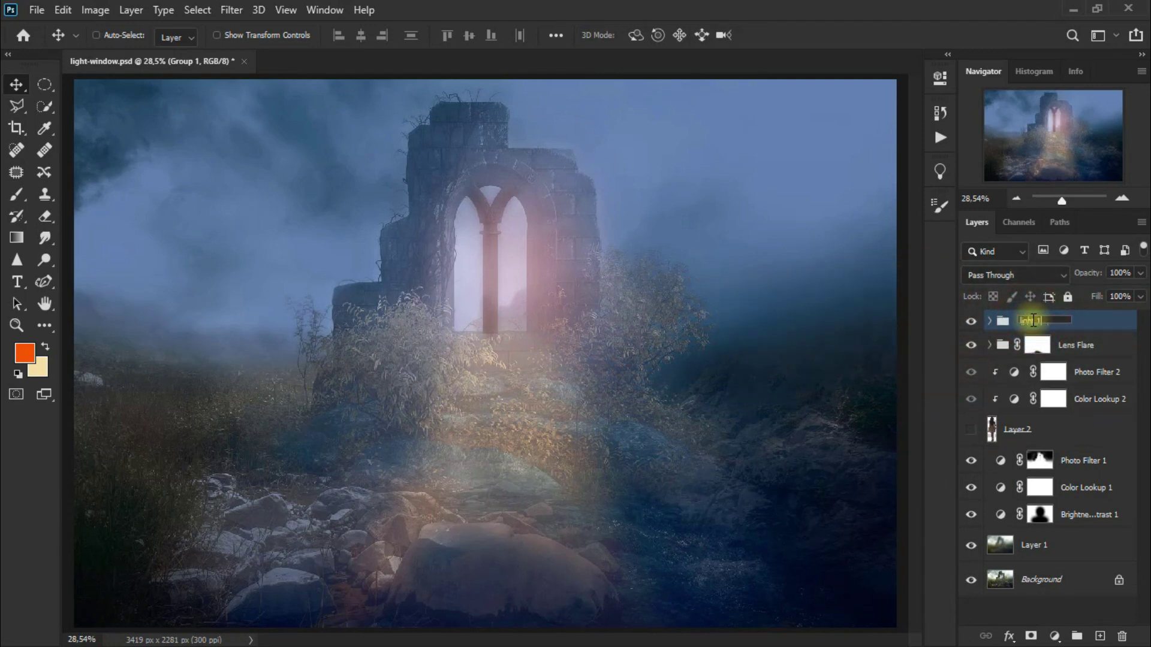
text(light)
click(1103, 323)
Duplicate the light 1 group and rename the copy 'light 2'.
key(ctrl+j)
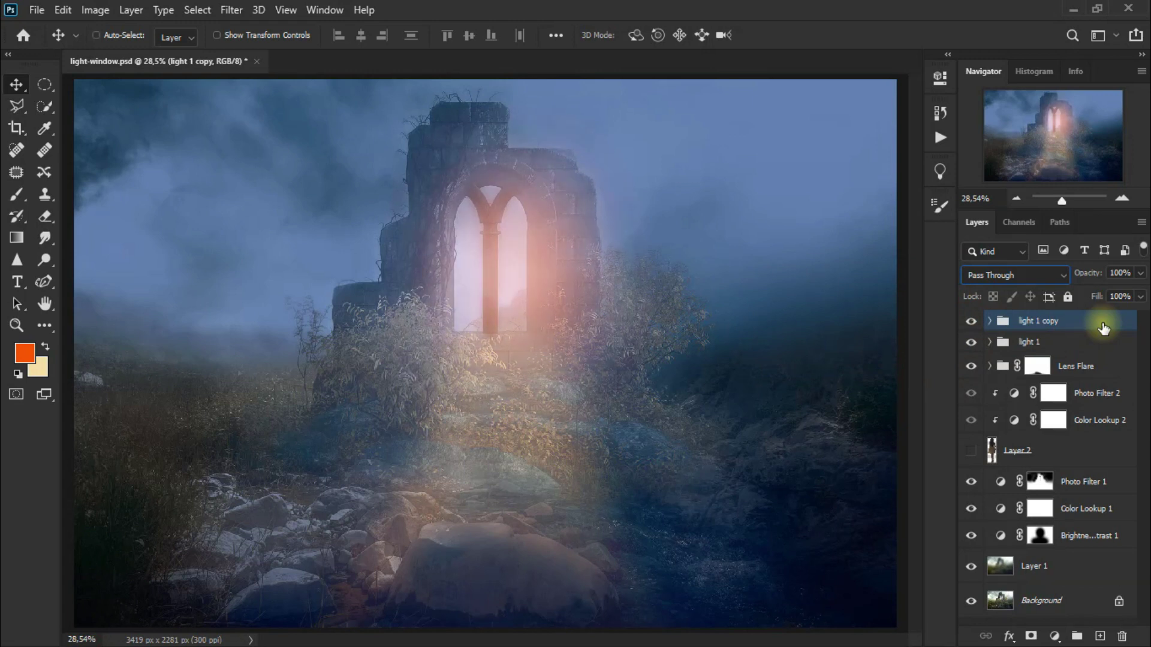
click(1069, 326)
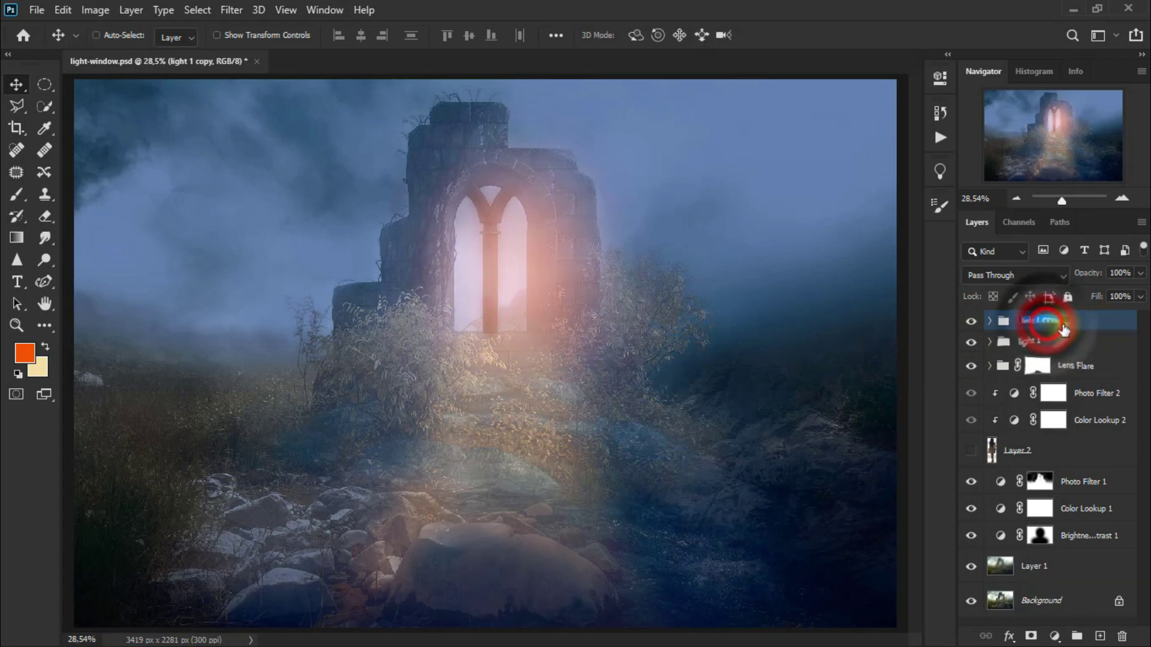
double_click(1064, 321)
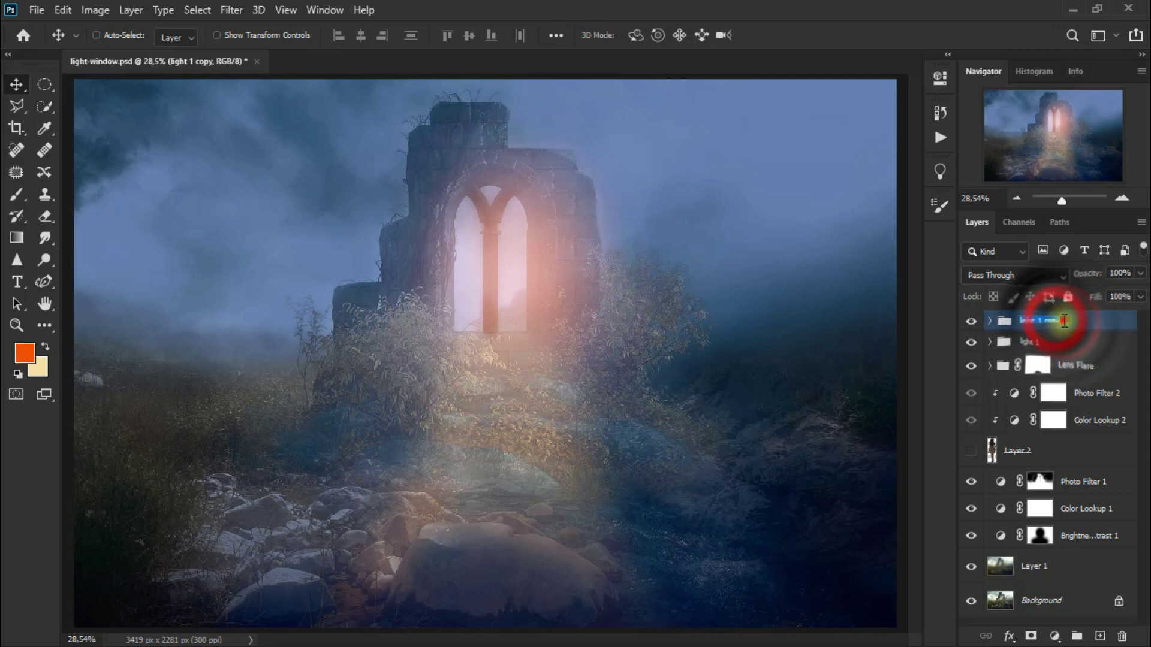
drag(1065, 321, 1039, 320)
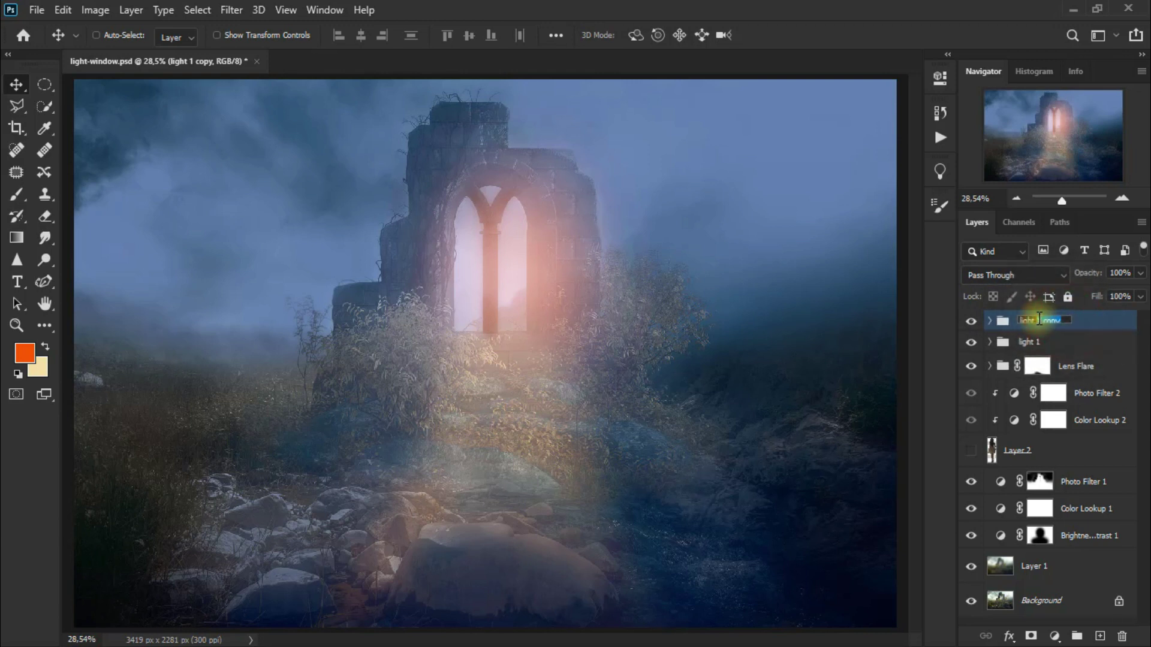
text(2)
click(1097, 328)
click(62, 10)
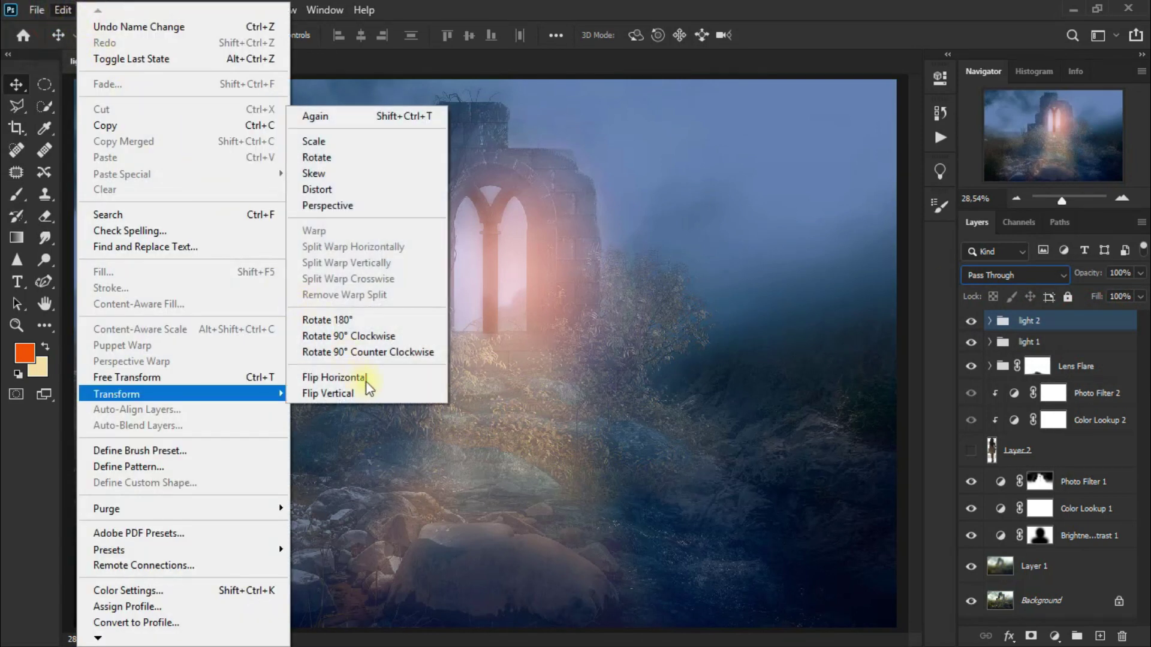
Flip light 2 horizontally, shift it right, then duplicate both light 1 and light 2.
click(368, 382)
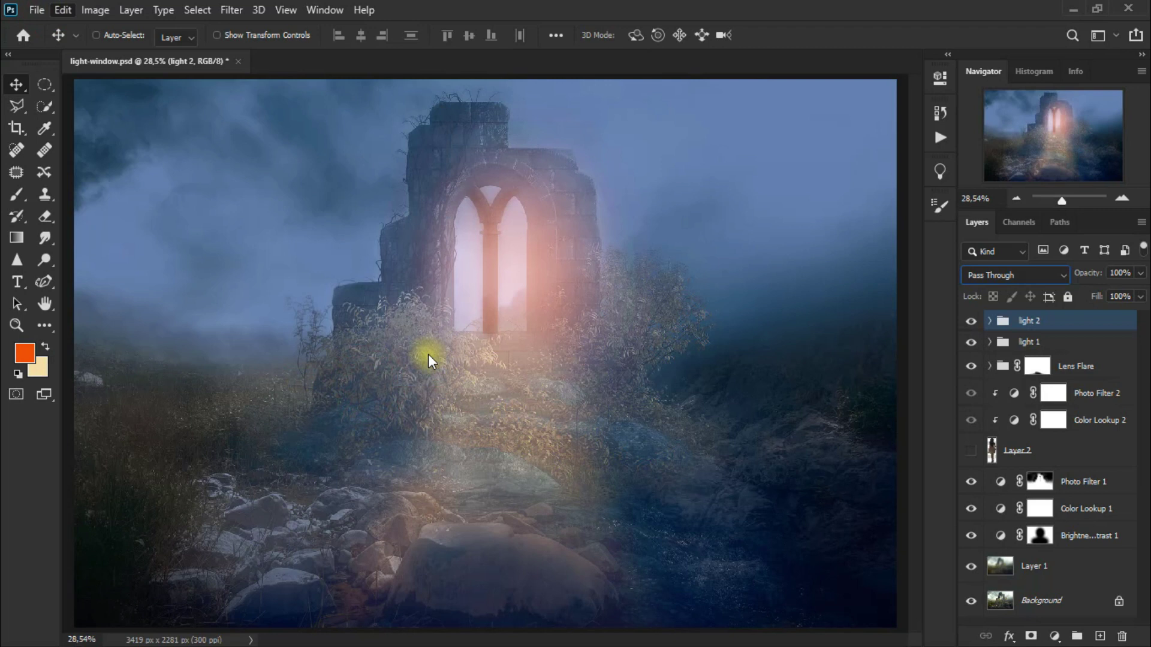
drag(428, 355, 472, 290)
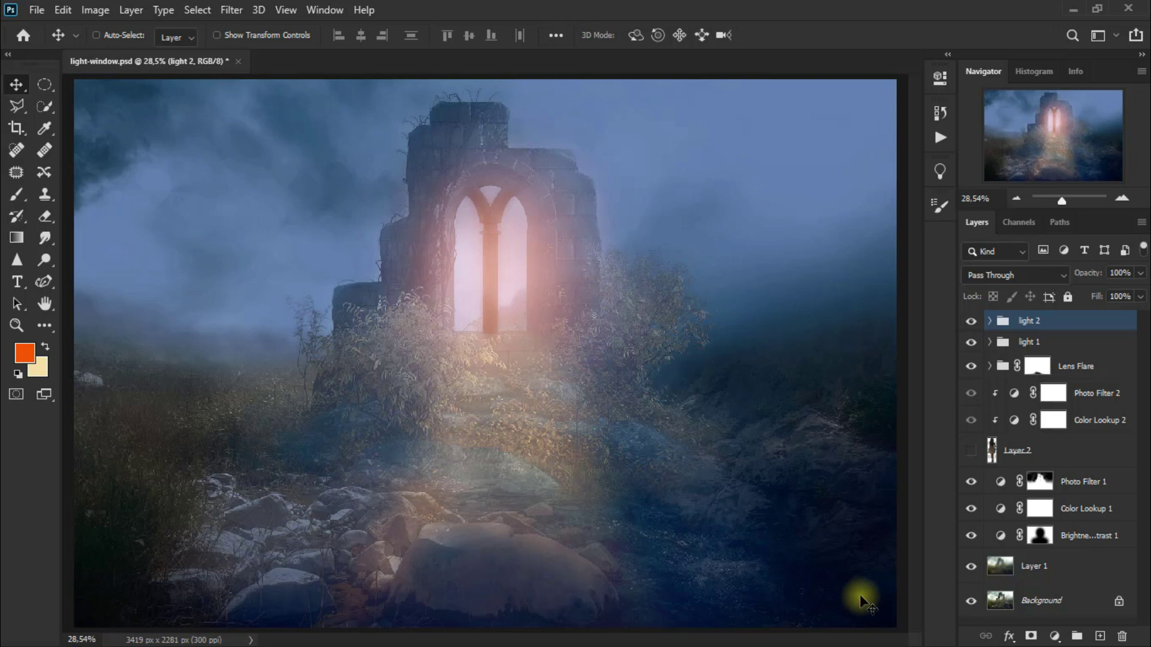
key(ctrl)
ctrl+click(1082, 345)
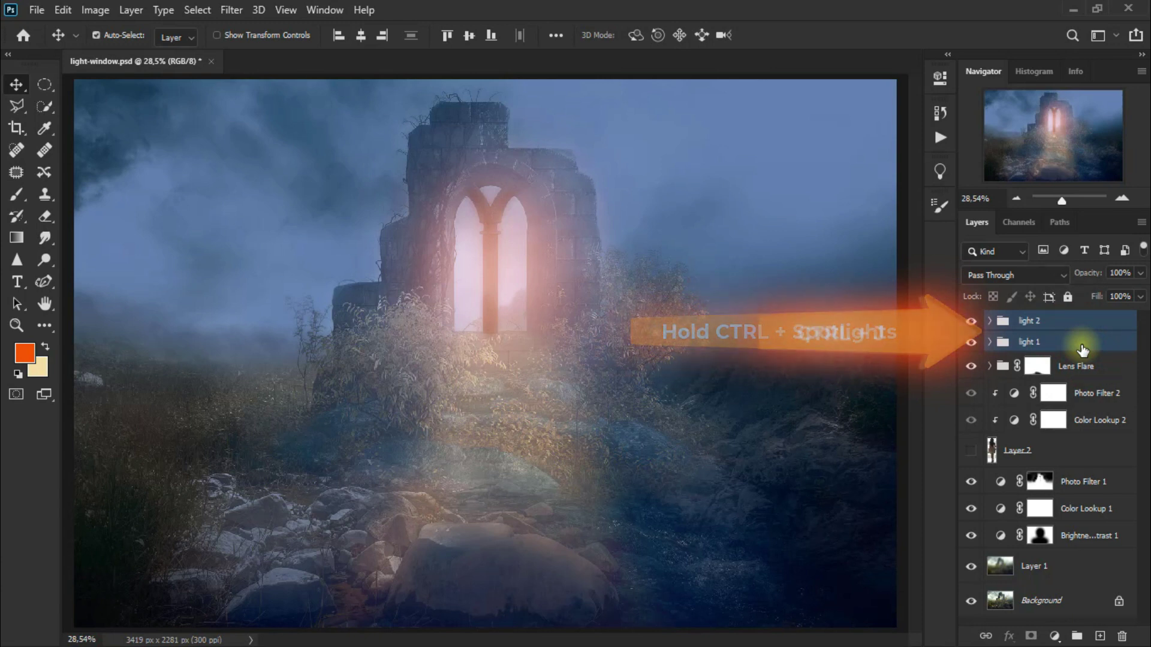
key(ctrl+j)
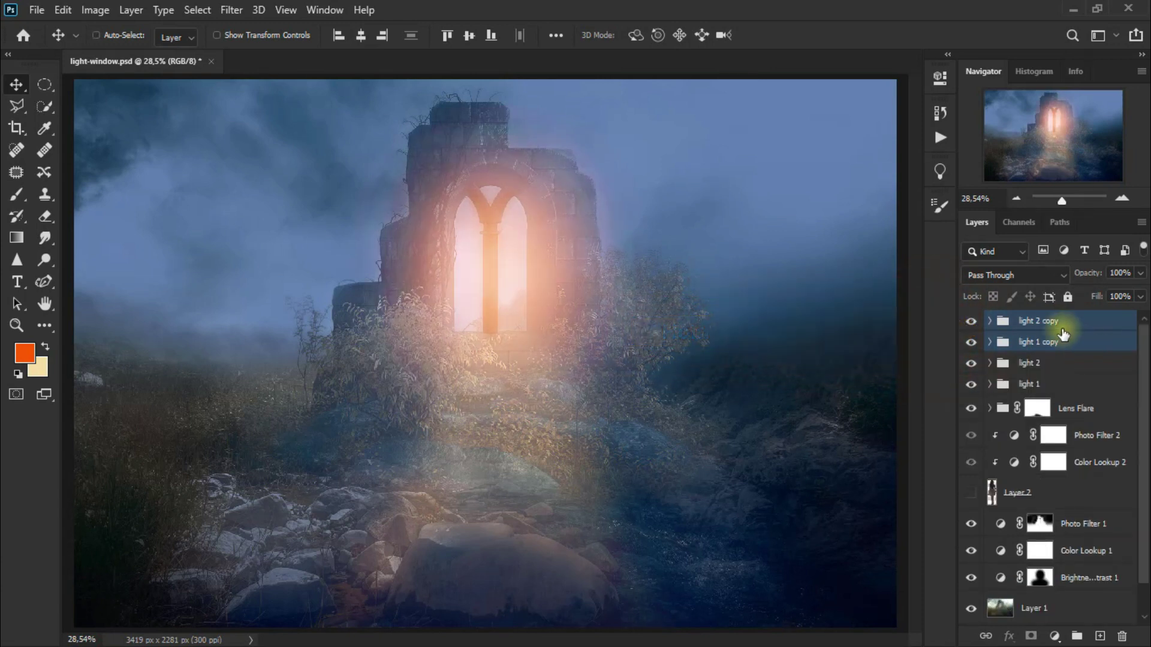
click(1004, 275)
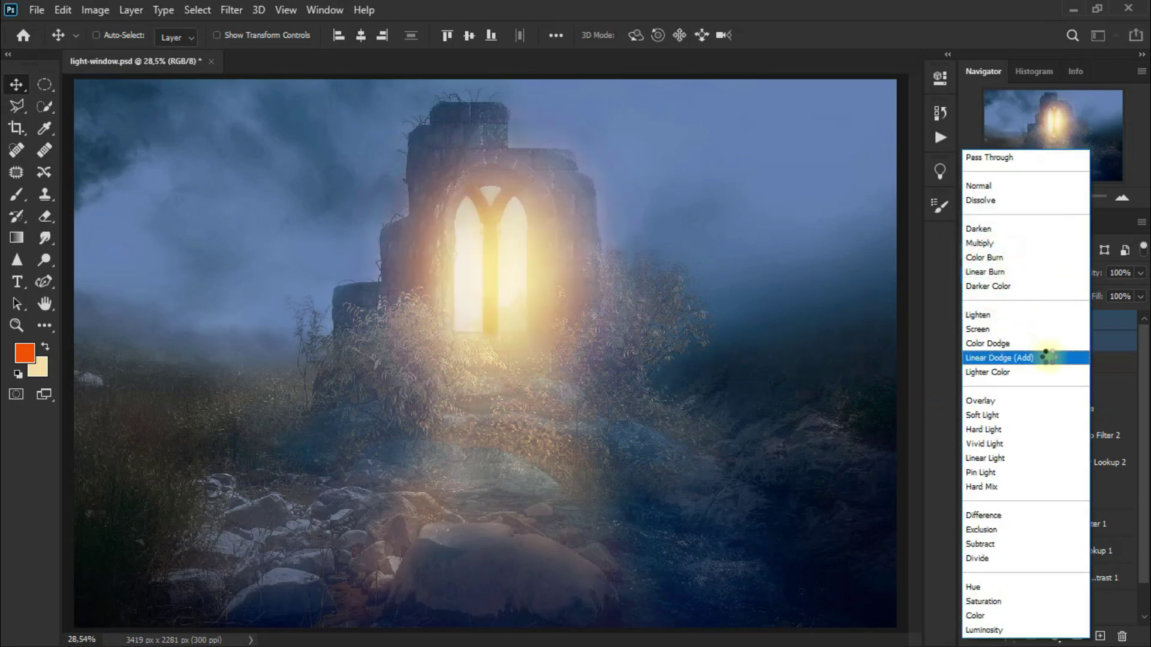
Set the light group copies to Linear Dodge (Add) at 78% opacity, comparing with visibility toggled.
click(1049, 359)
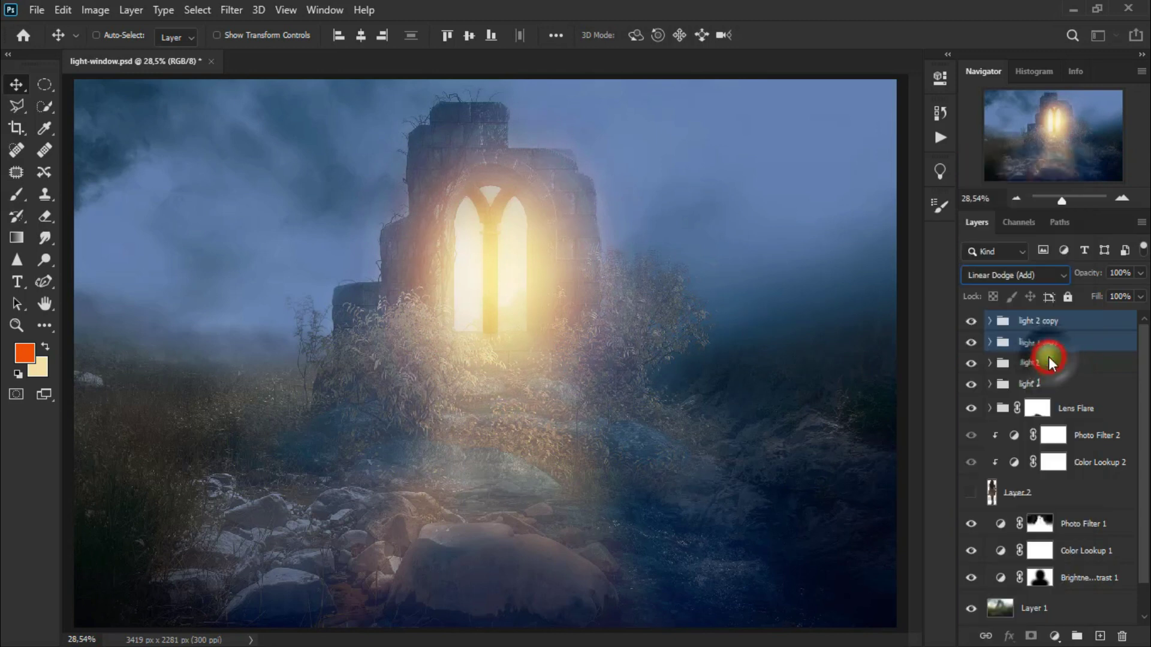
drag(1137, 276, 1108, 293)
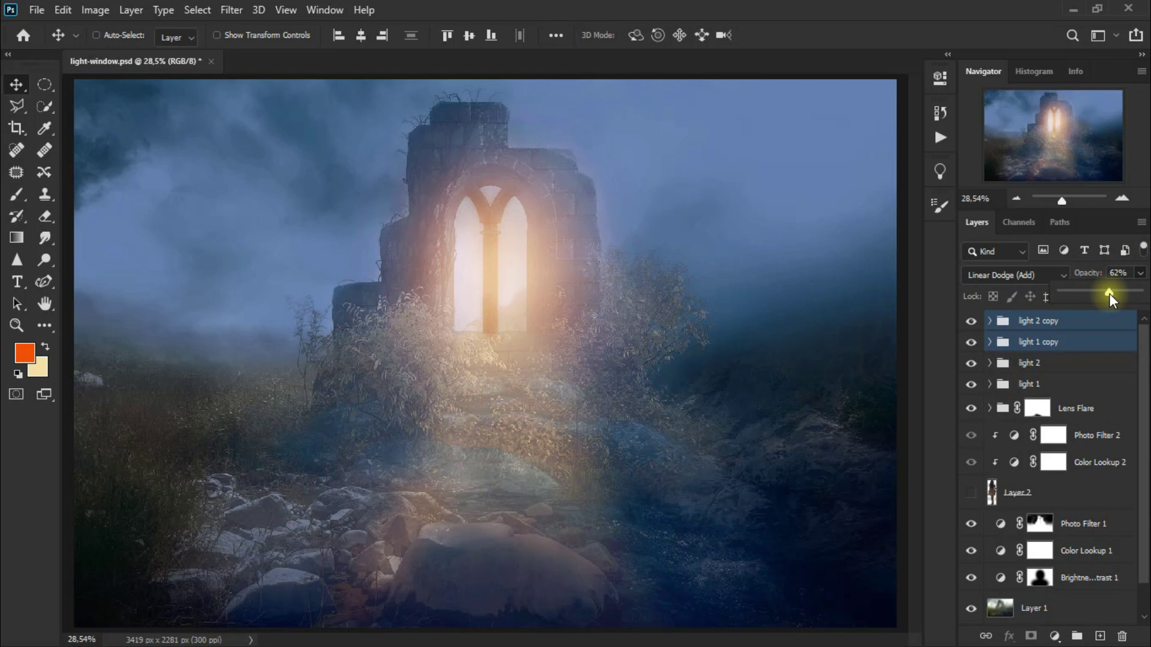
click(971, 322)
click(972, 323)
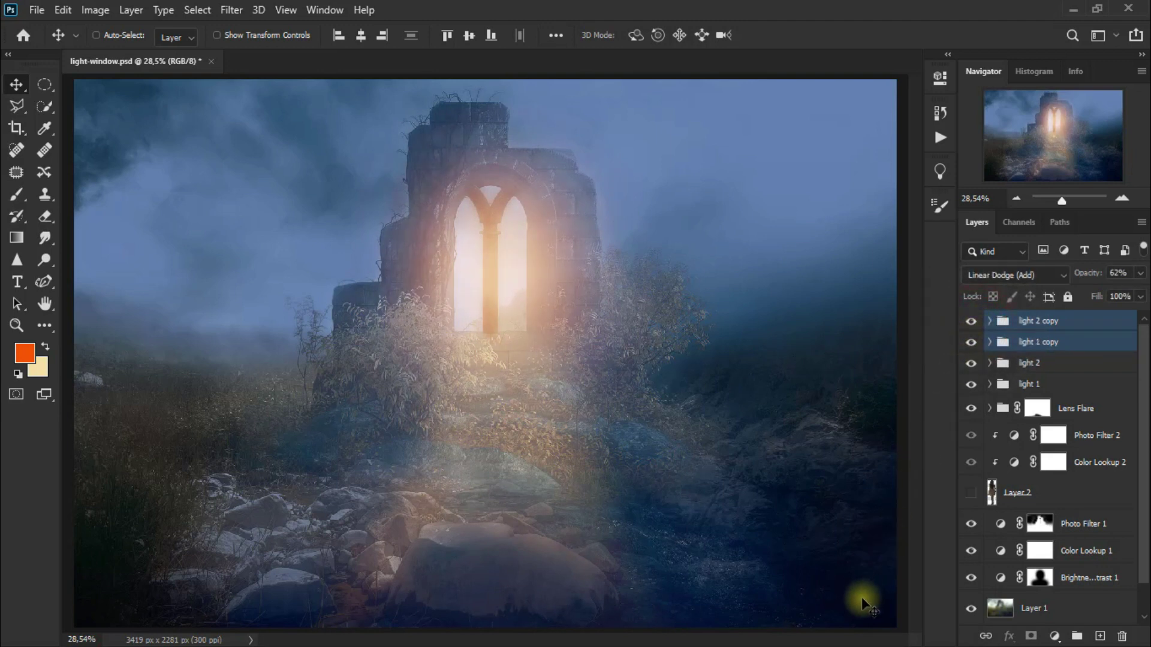
click(1139, 274)
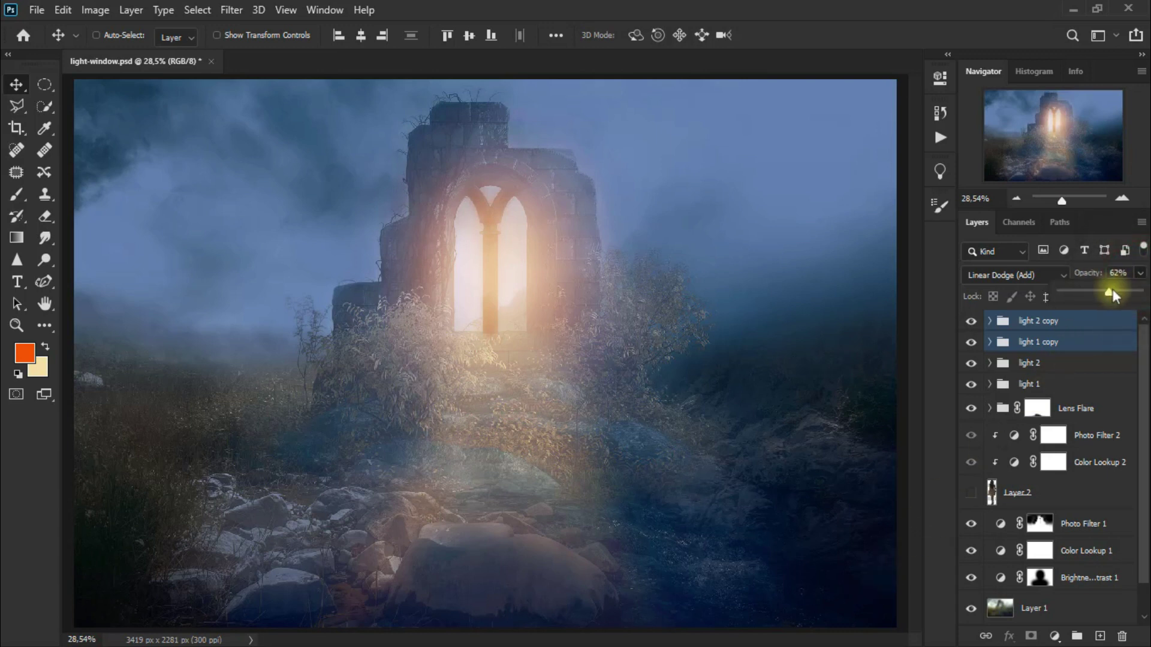
drag(1110, 291, 1110, 292)
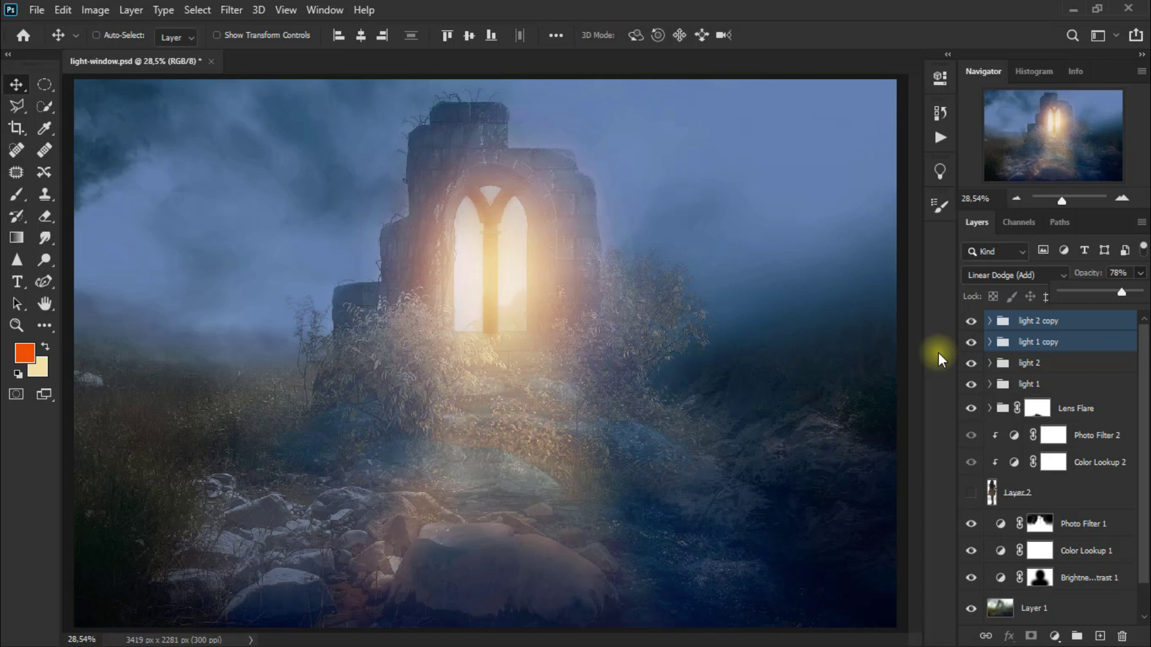
click(1079, 385)
ctrl+click(1075, 364)
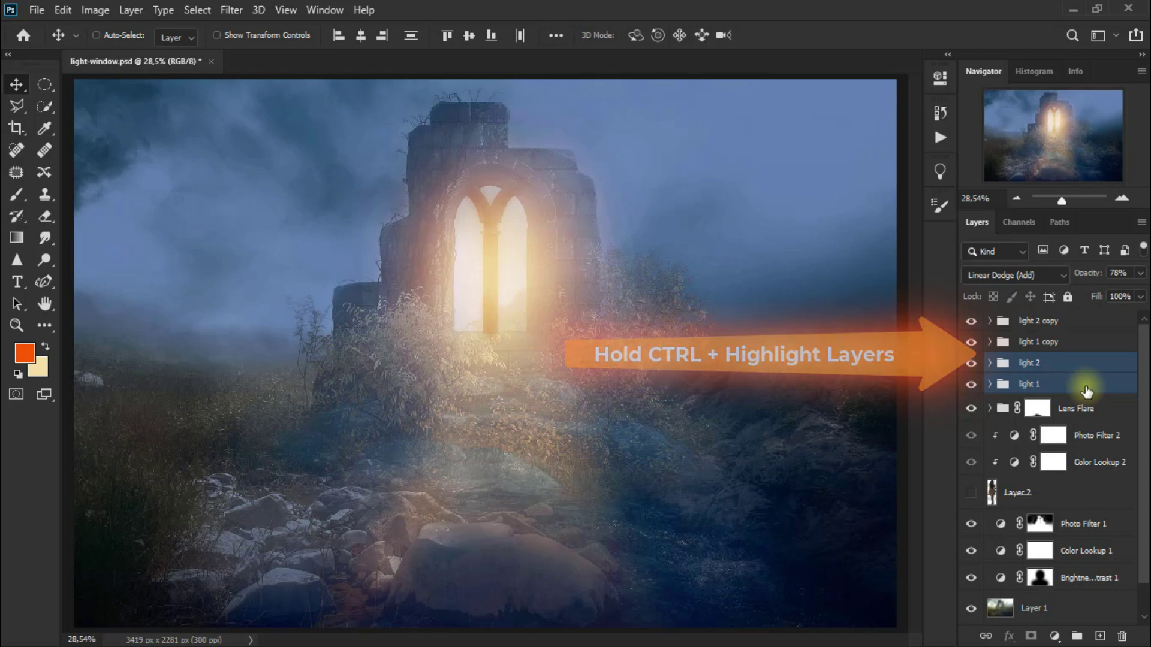
Group light 1, light 2 and their copies into one folder named 'all lights'.
ctrl+click(1088, 343)
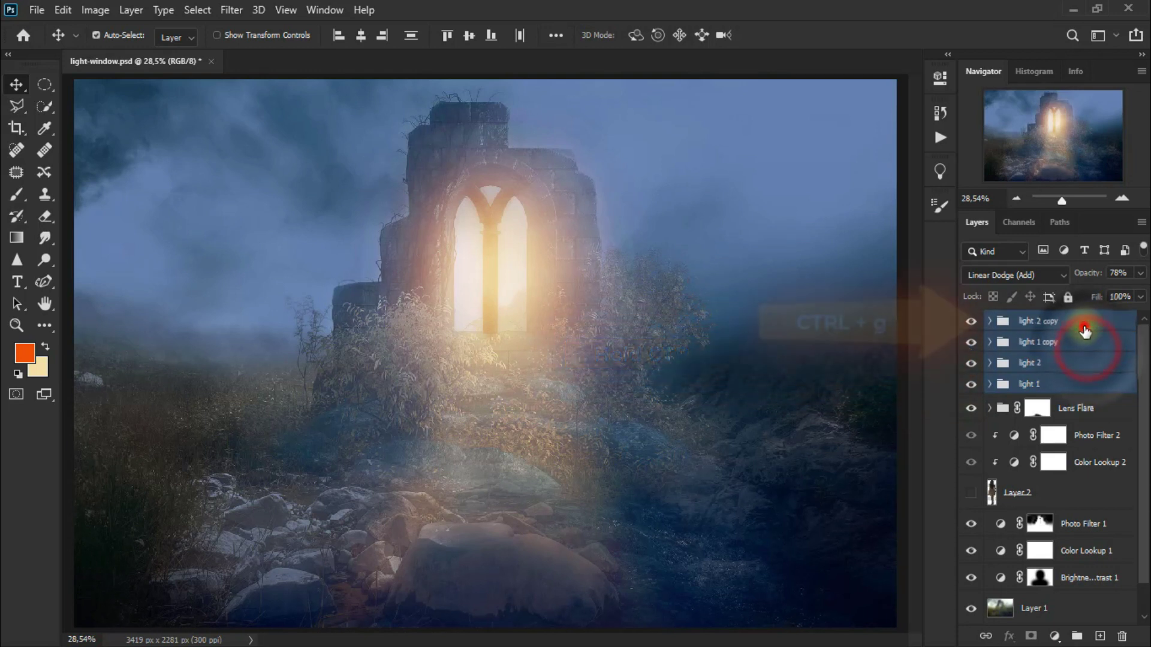
ctrl+click(1085, 327)
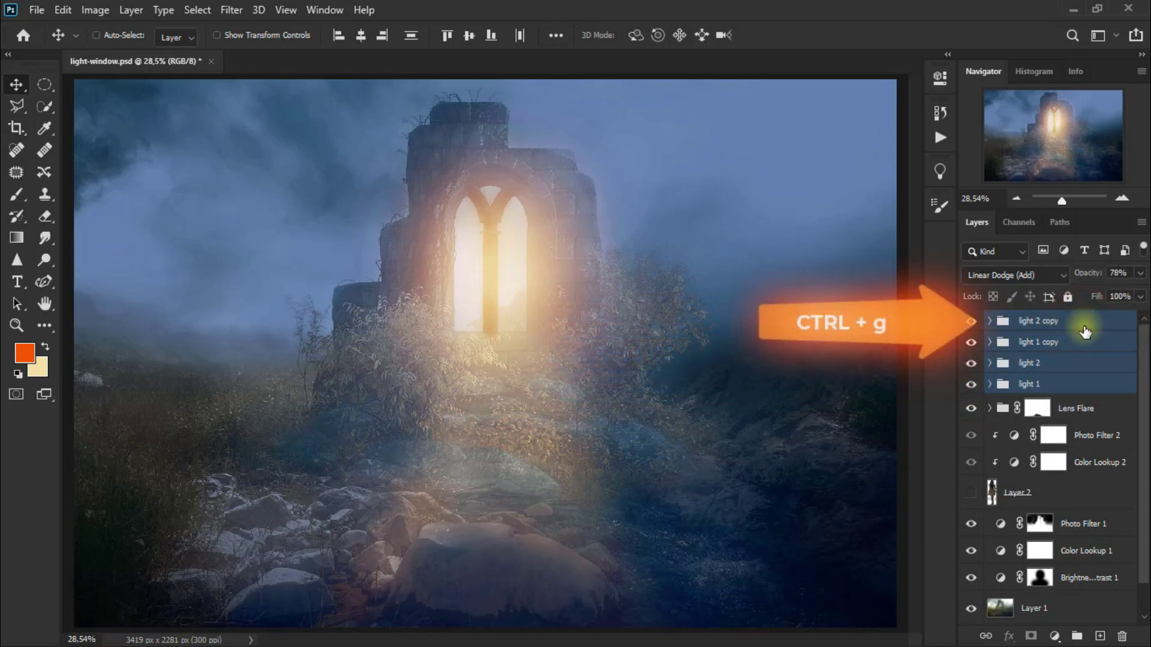
key(ctrl+g)
double_click(1028, 320)
text(all lights)
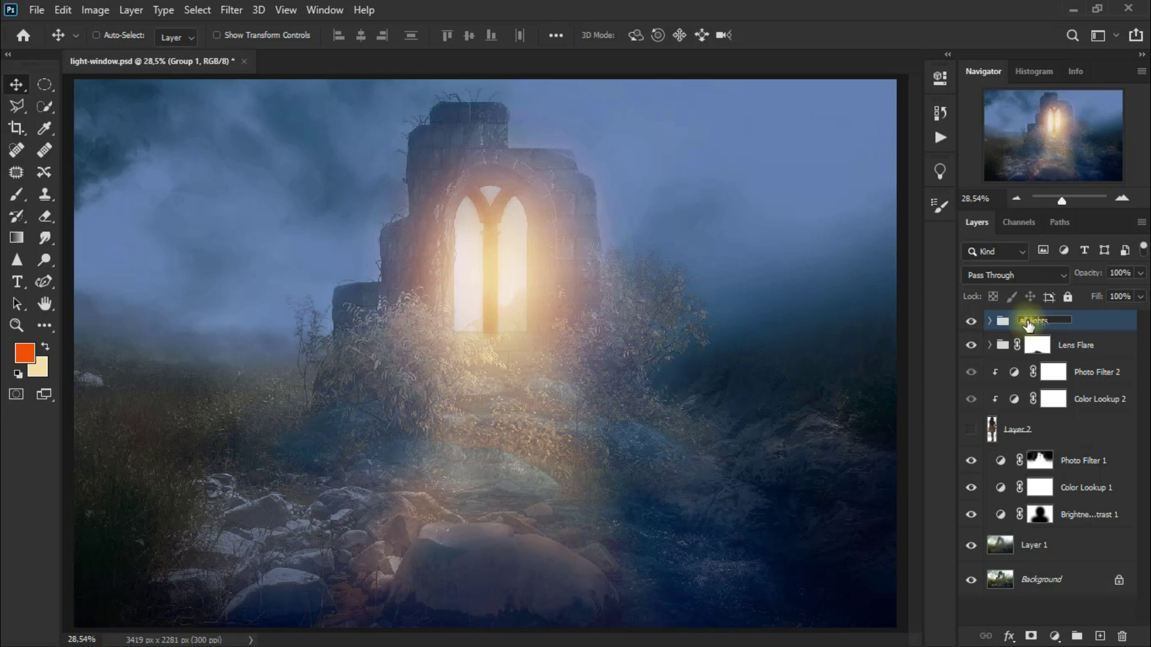
click(1100, 320)
click(970, 324)
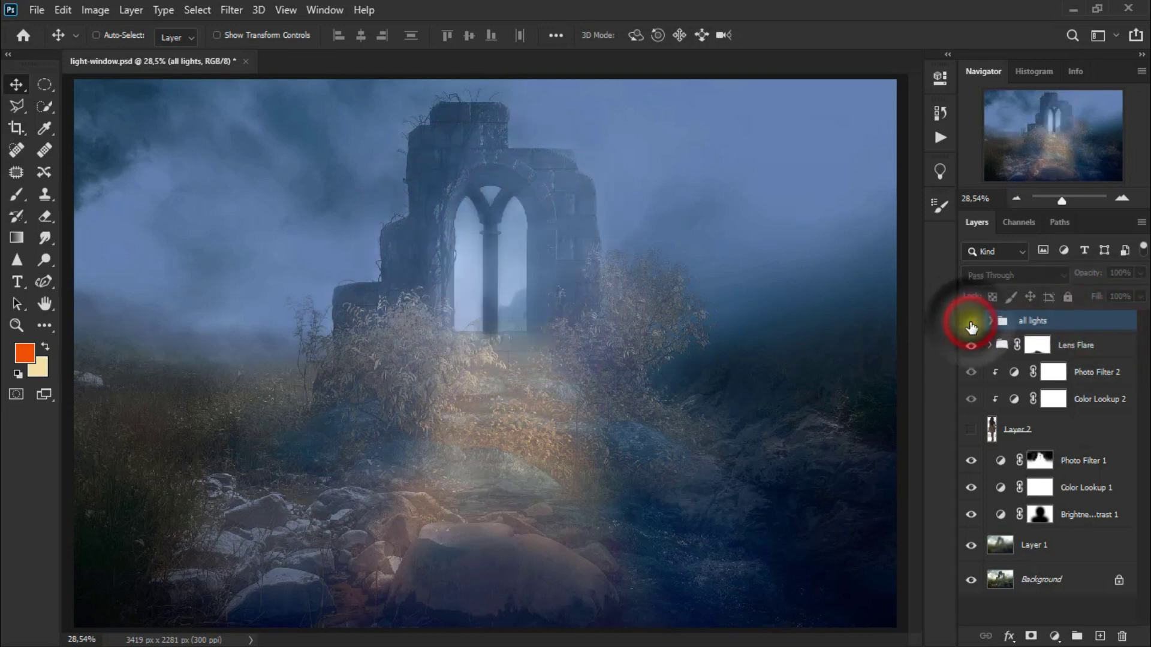
click(971, 326)
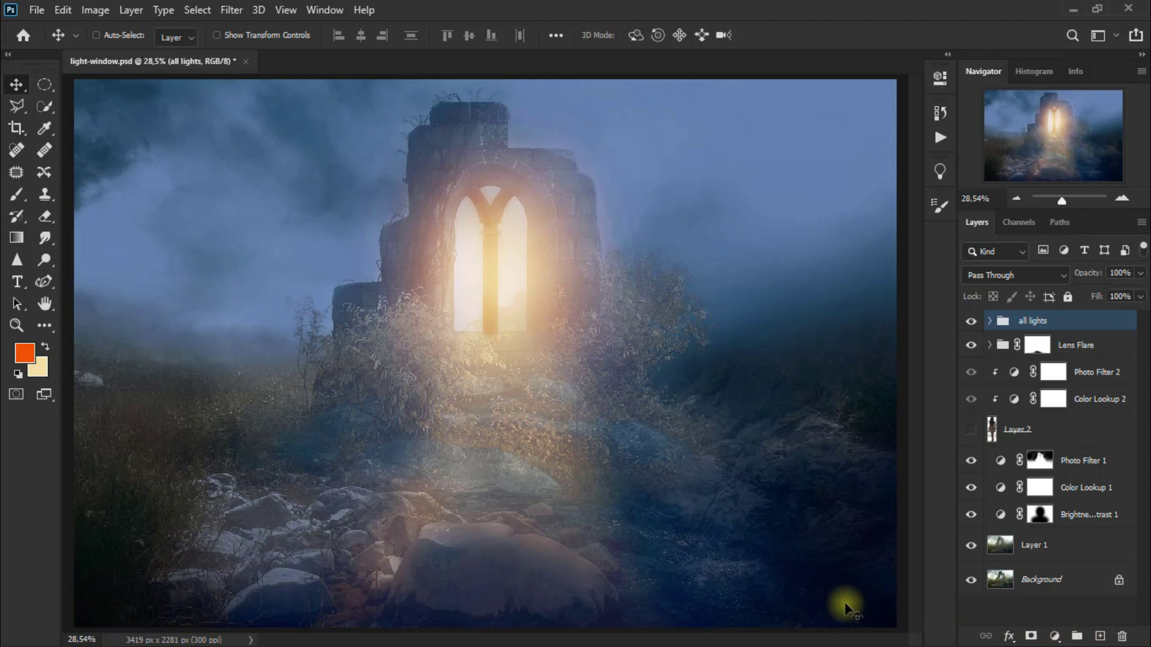
Show the girl's Layer 2, add an empty top layer, and set foreground to hex 383838.
click(971, 431)
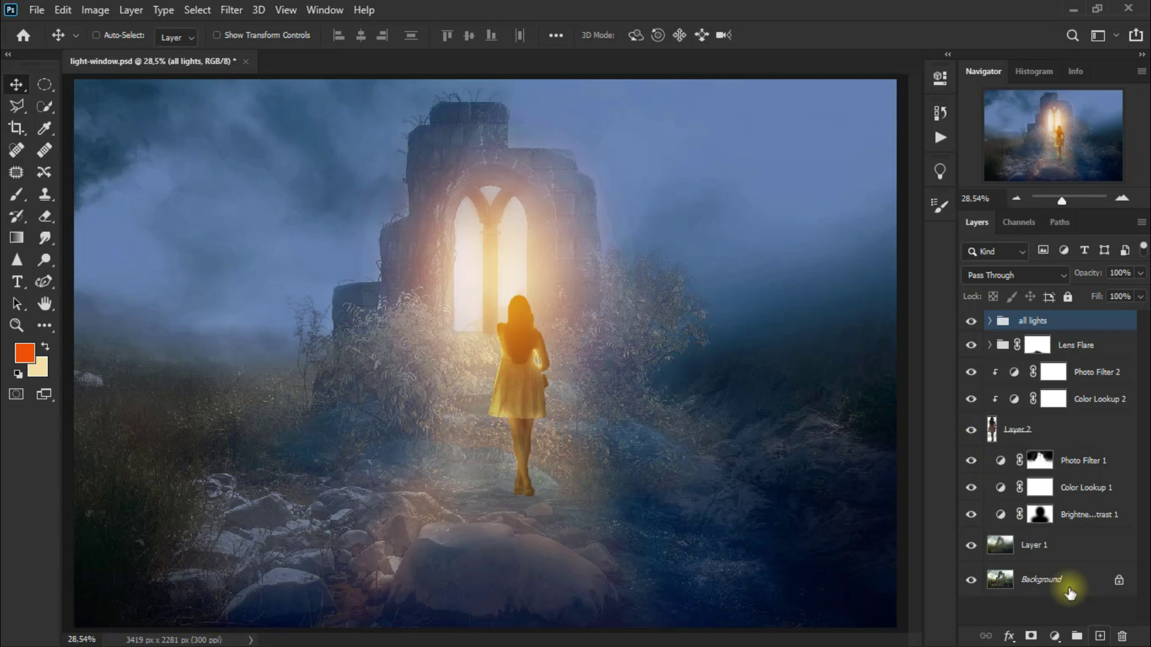
click(1098, 636)
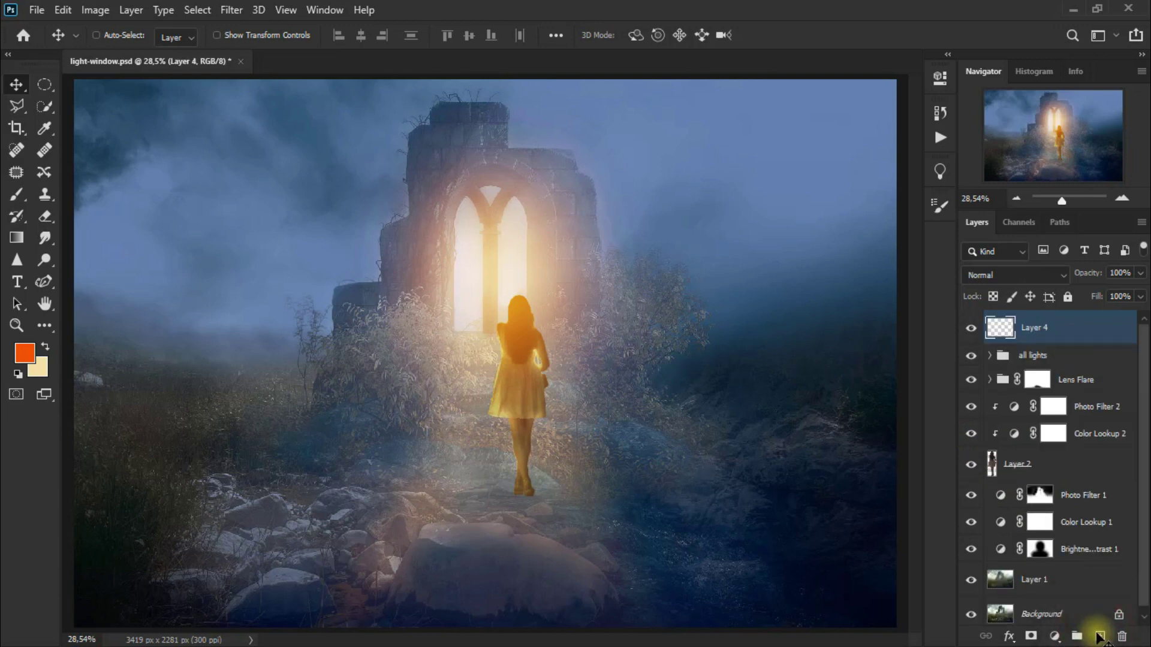
click(24, 353)
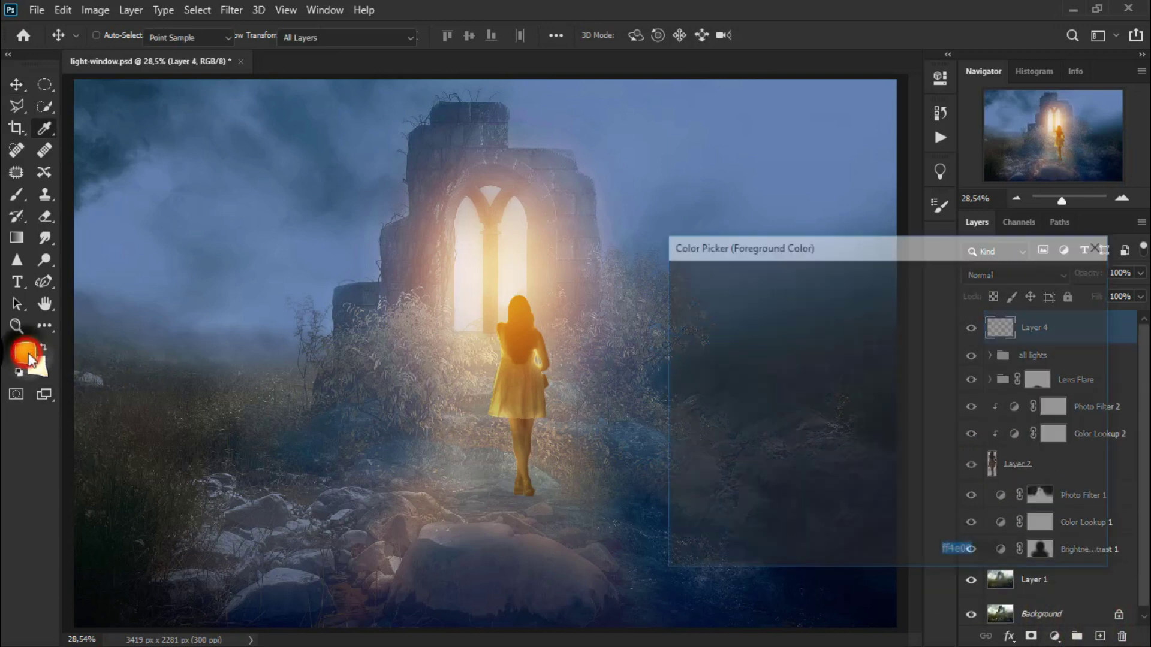
text(383838)
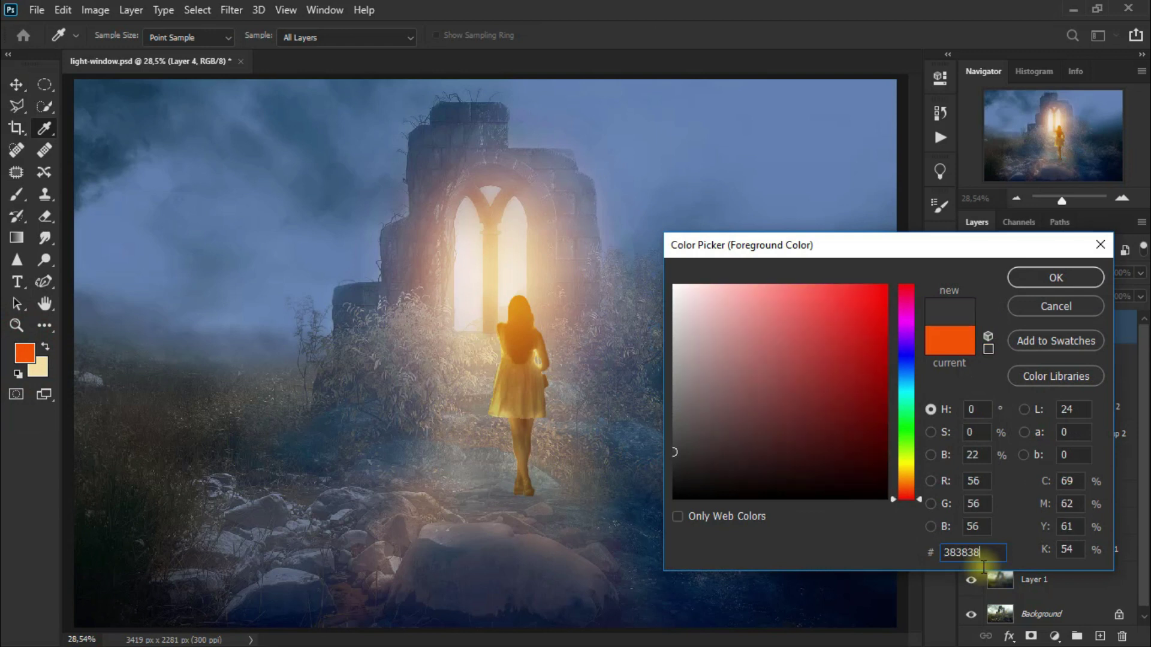
click(1056, 277)
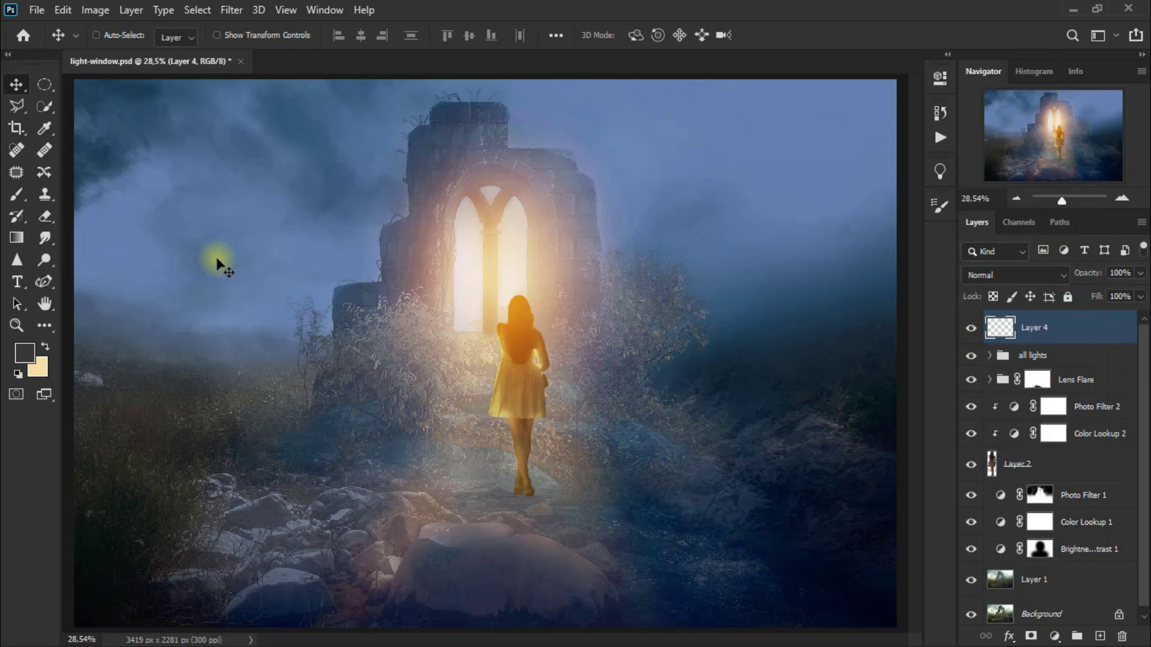
Draw a dark grey Pen shape from the window top down toward the girl.
click(50, 280)
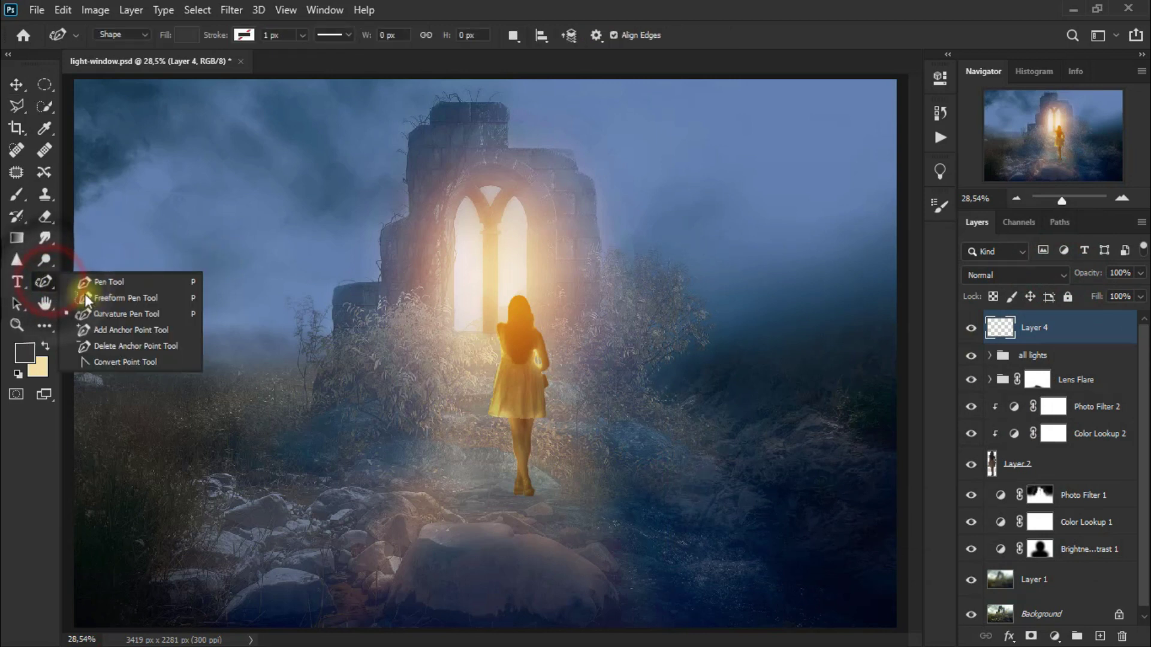
click(145, 281)
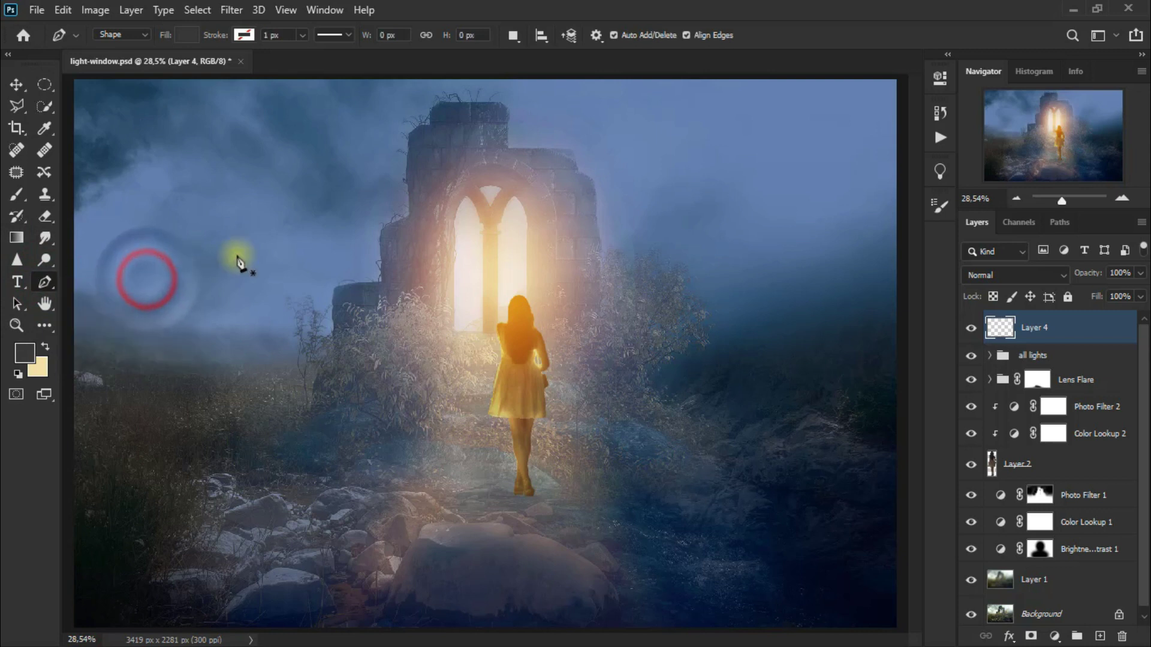
click(467, 193)
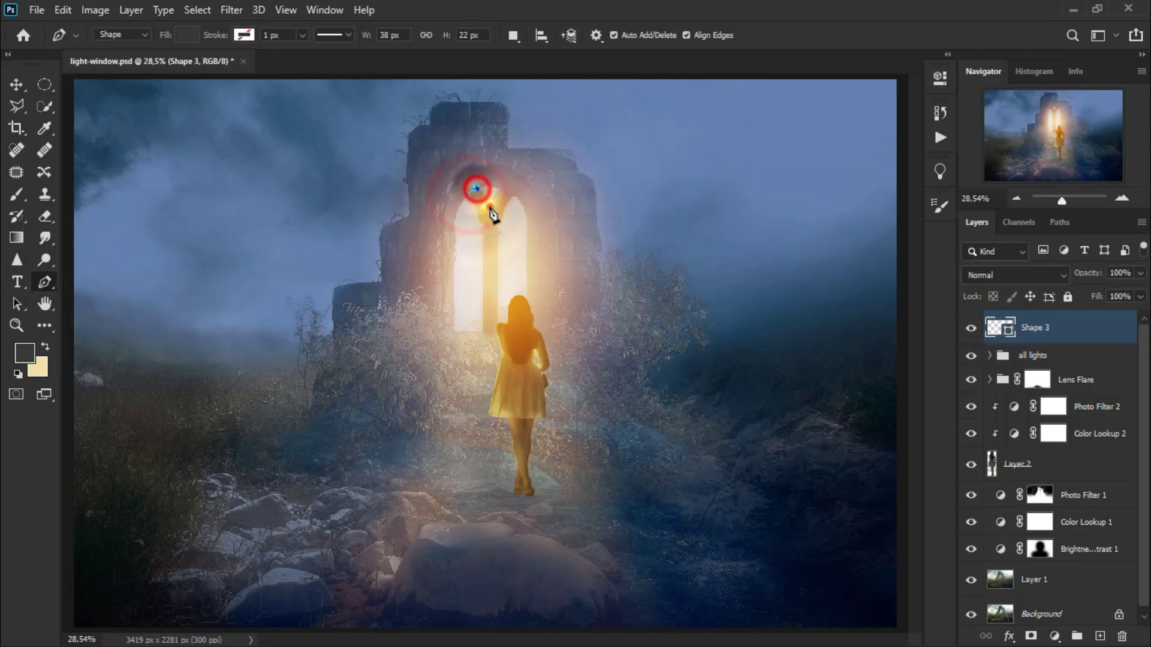
drag(501, 191, 515, 205)
click(510, 198)
click(501, 226)
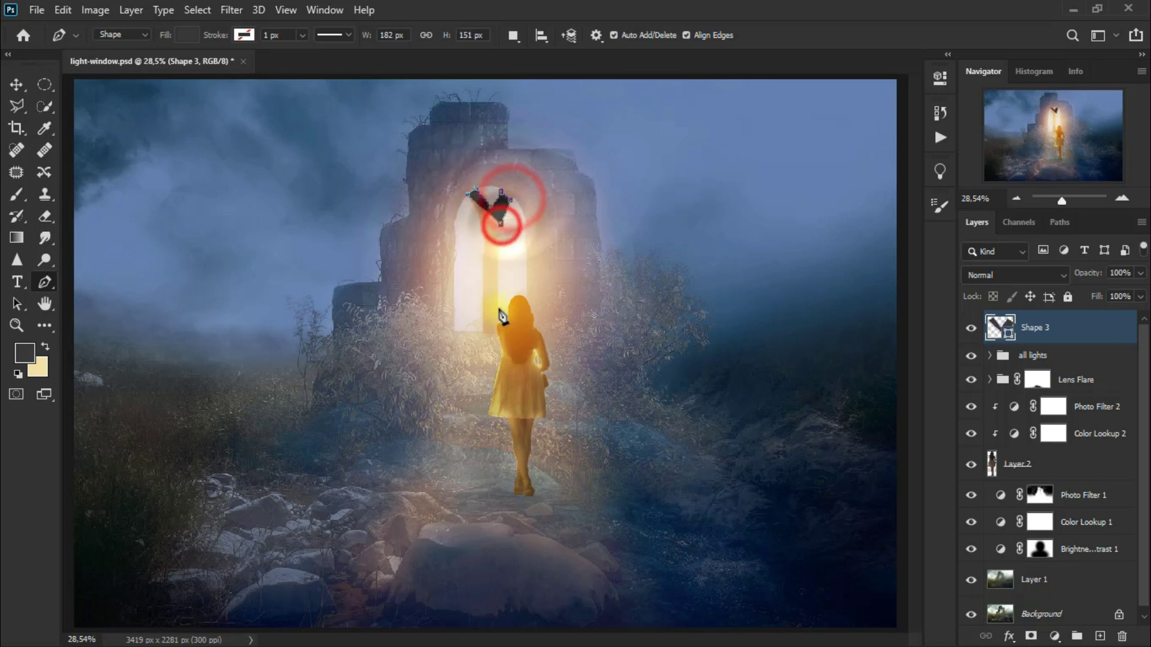
click(488, 334)
Reshape the left edge into a Y stem with Convert Point, then rotate the shape 180°.
right_click(45, 281)
click(114, 358)
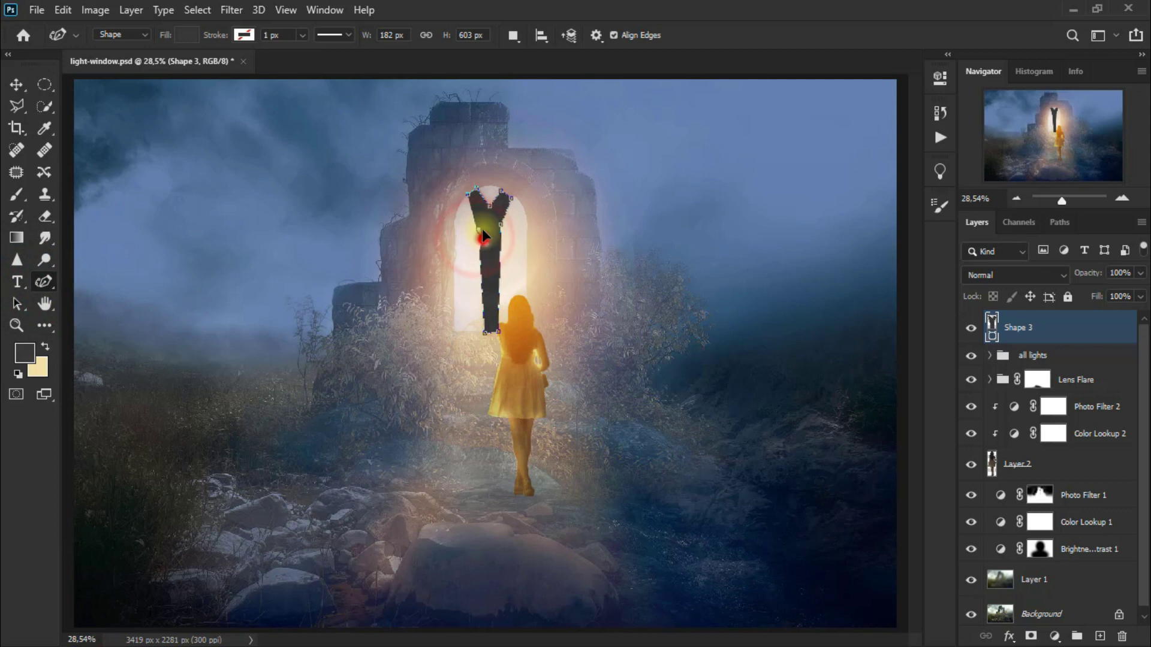
drag(476, 240, 462, 211)
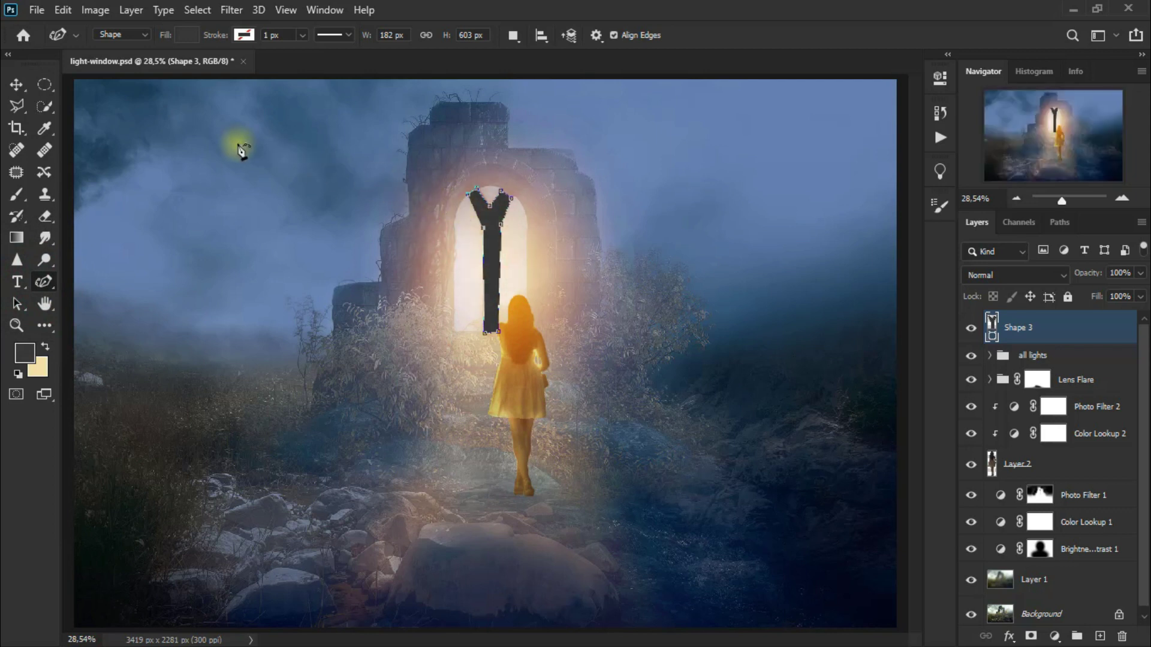
click(16, 84)
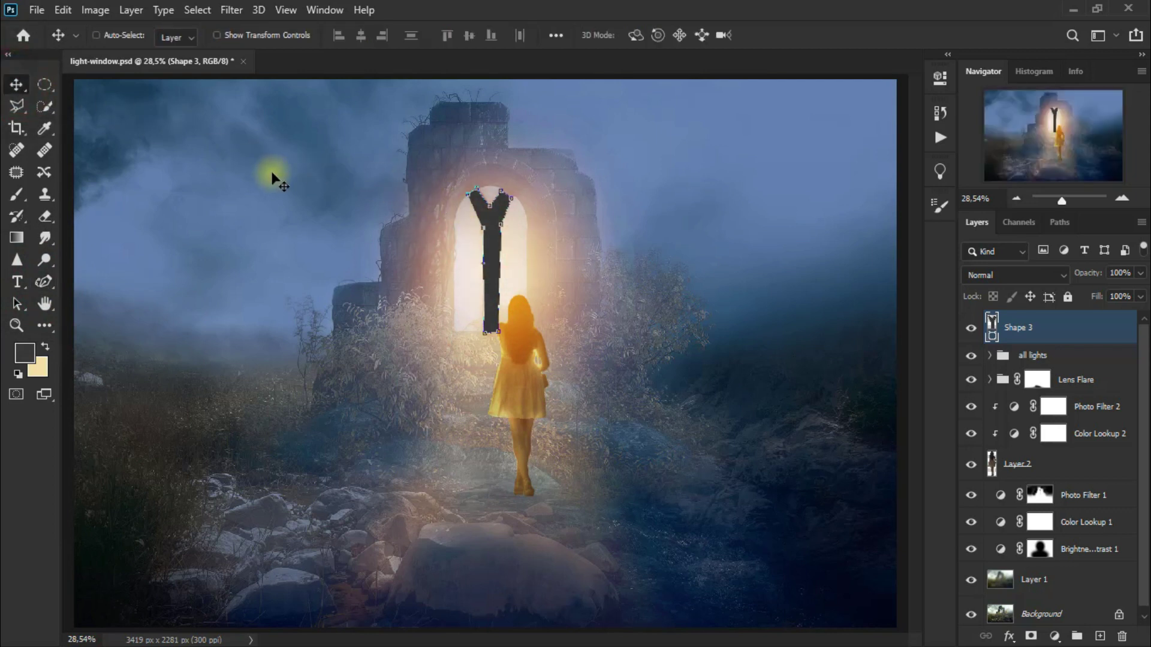
click(63, 10)
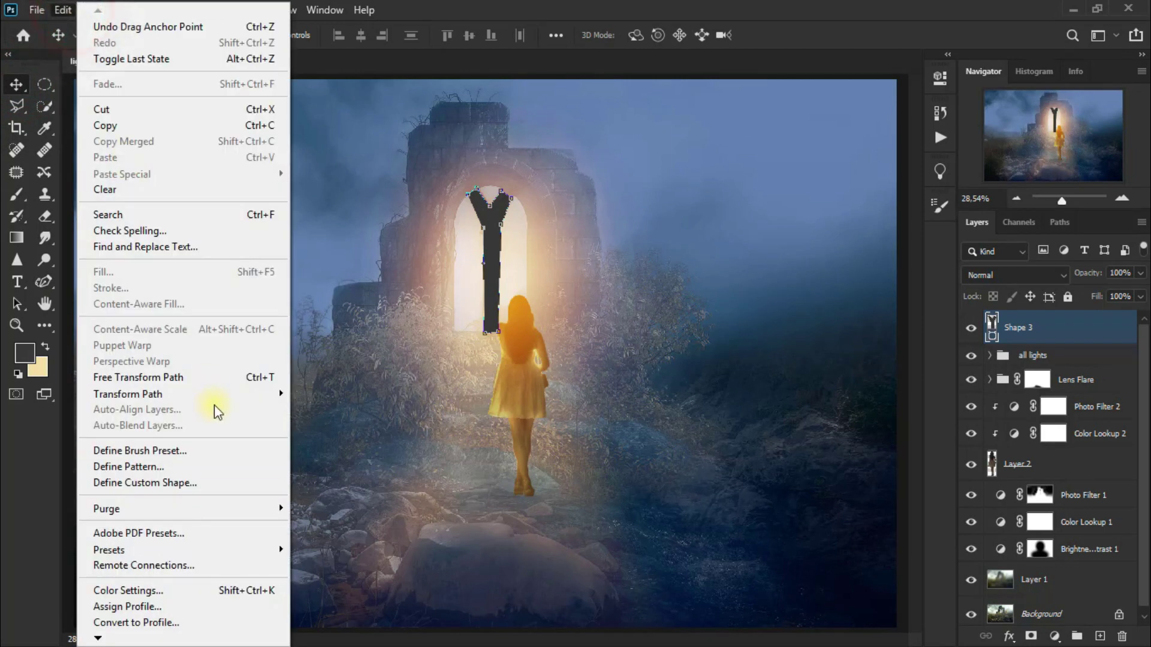
mouse_move(128, 393)
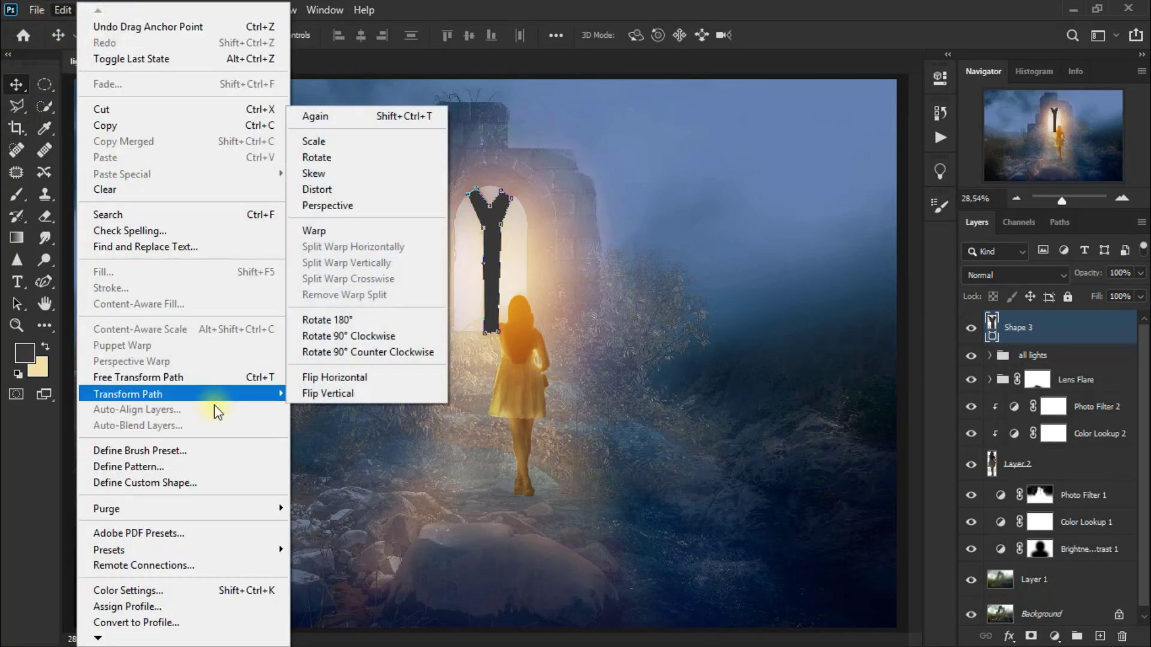
click(376, 322)
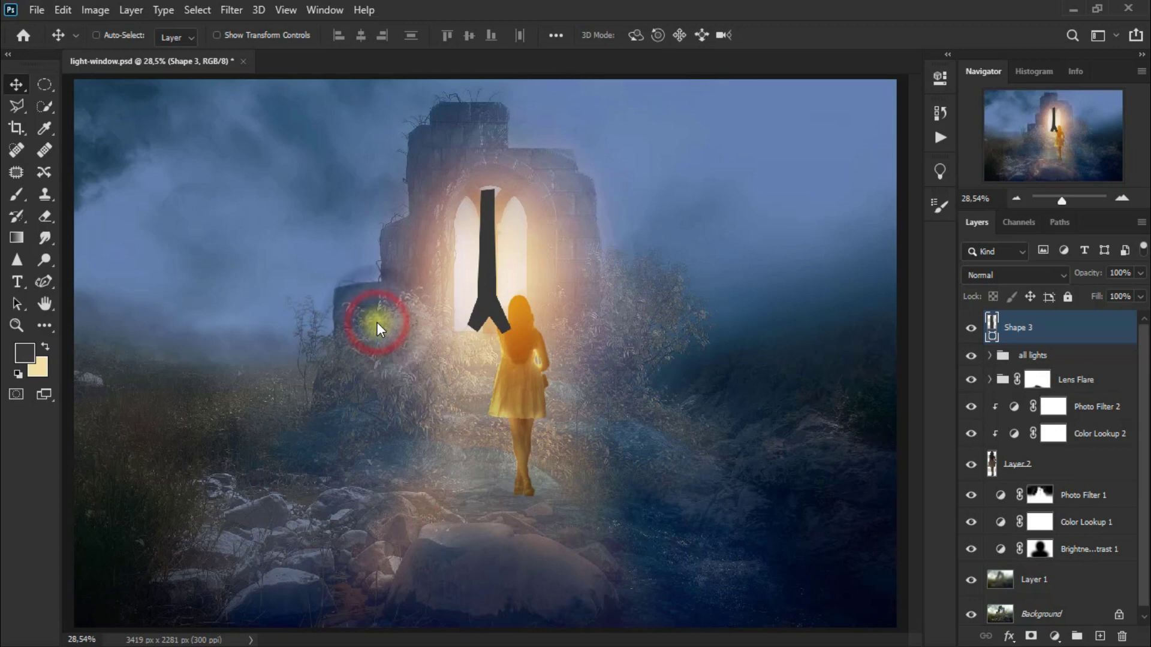
Flip Shape 3 horizontally and move it down to the girl's feet.
click(62, 16)
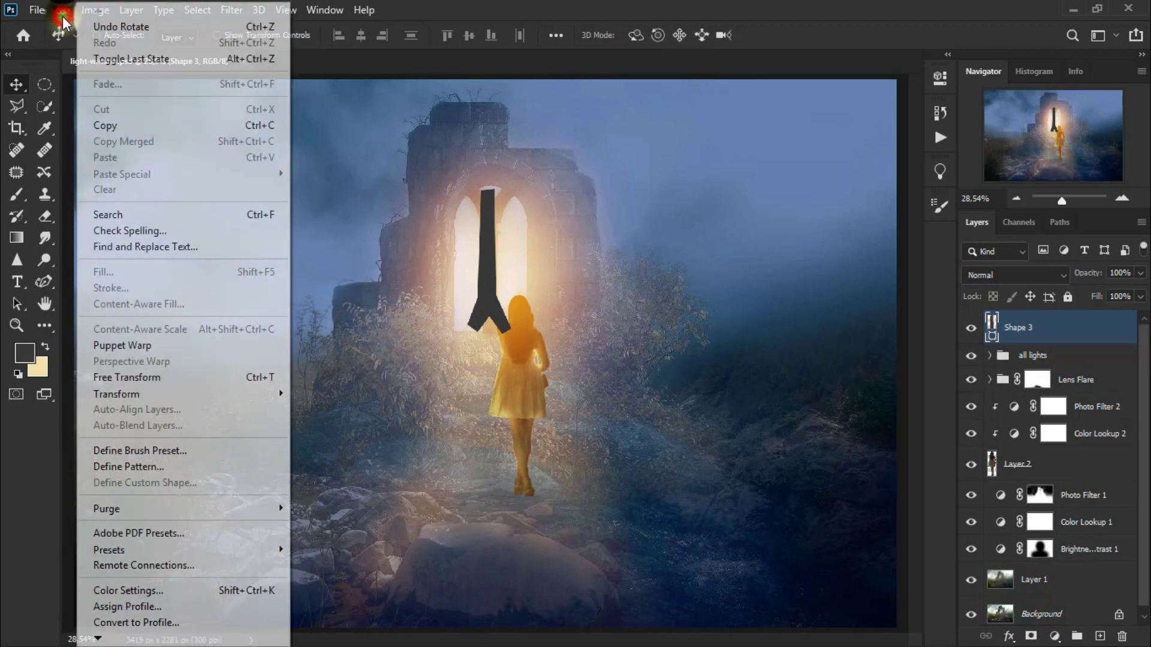
click(376, 379)
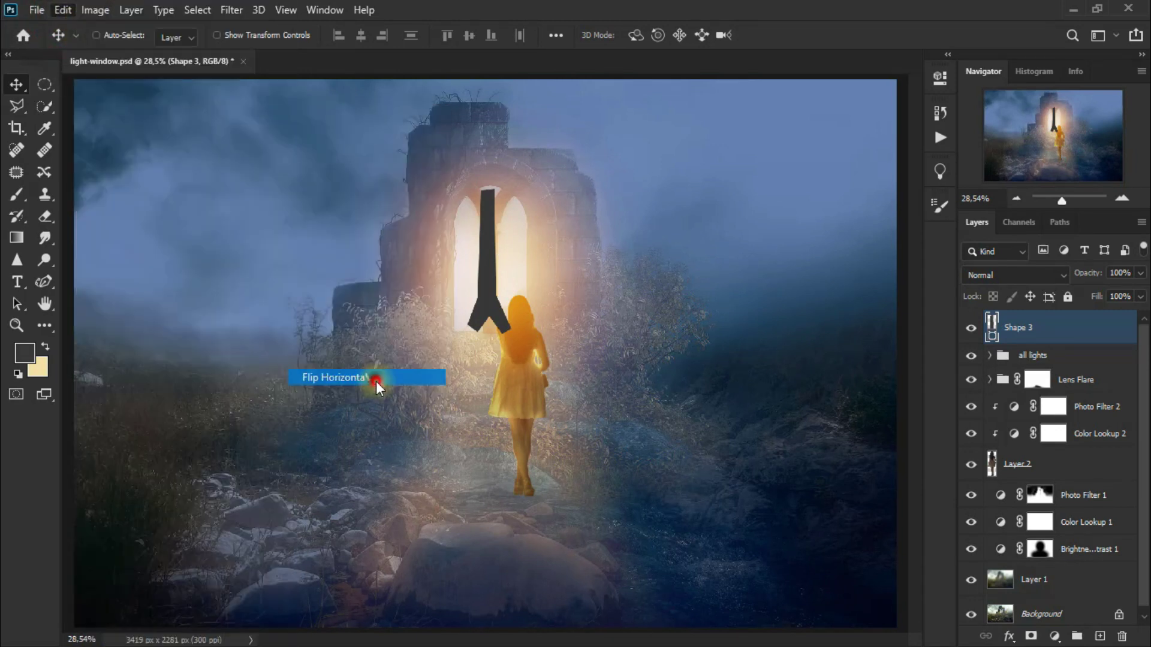
drag(494, 309, 493, 455)
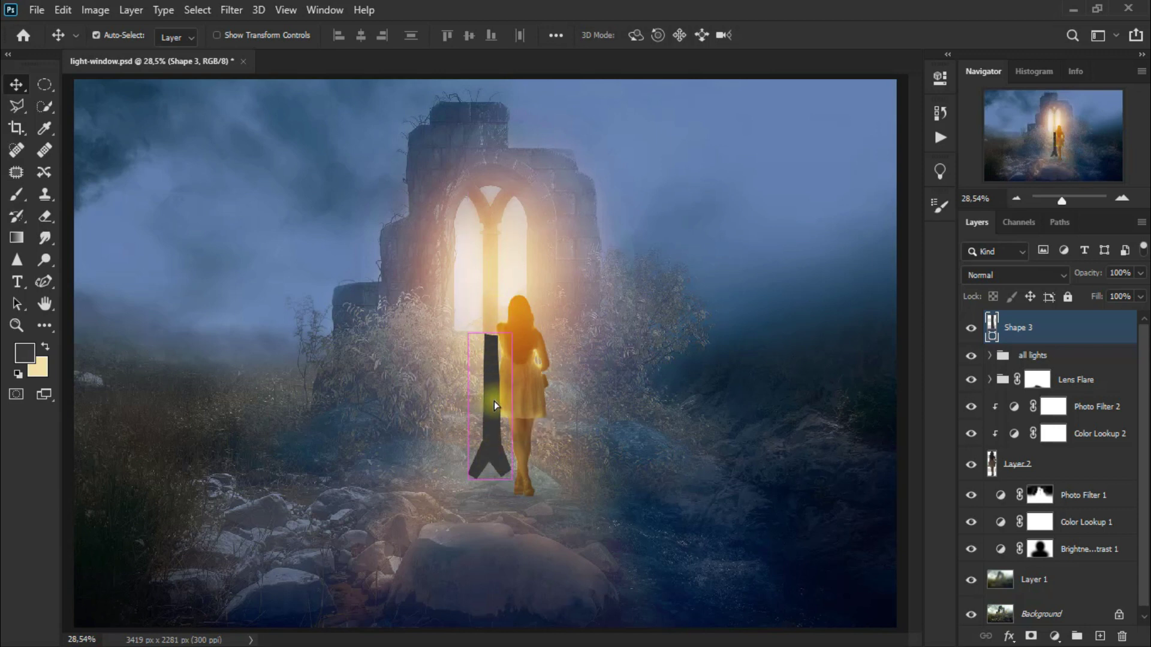
Stretch and skew Shape 3 with Perspective and Free Transform into a cast shadow along the path.
key(ctrl+t)
mouse_move(489, 477)
mouse_down()
mouse_move(489, 497)
mouse_move(444, 514)
mouse_up()
right_click(497, 417)
click(560, 193)
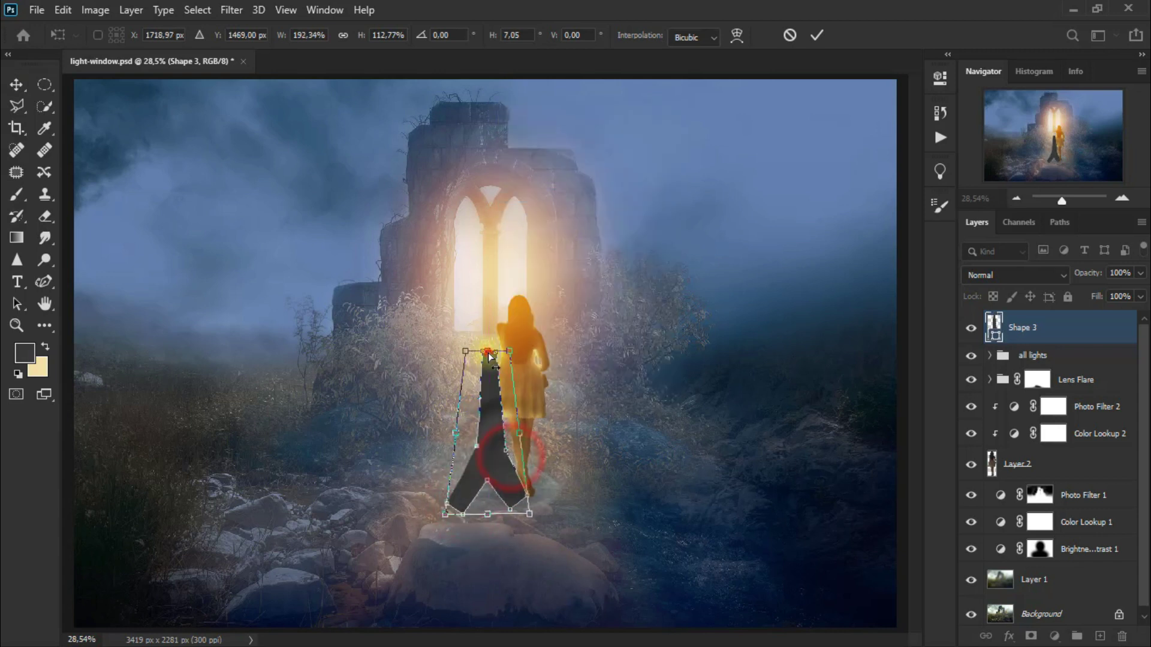
right_click(491, 390)
click(554, 85)
drag(488, 350, 485, 330)
mouse_move(523, 436)
mouse_down()
mouse_move(513, 437)
mouse_move(525, 441)
mouse_up()
drag(533, 549, 532, 539)
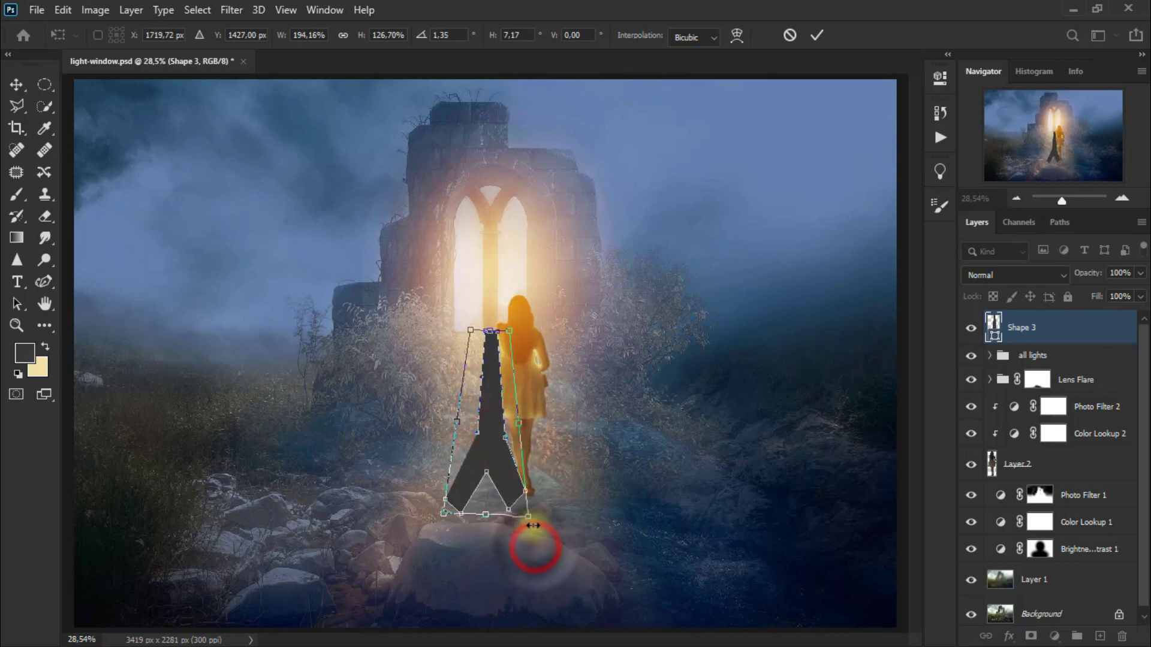
drag(457, 420, 438, 421)
drag(517, 426, 512, 424)
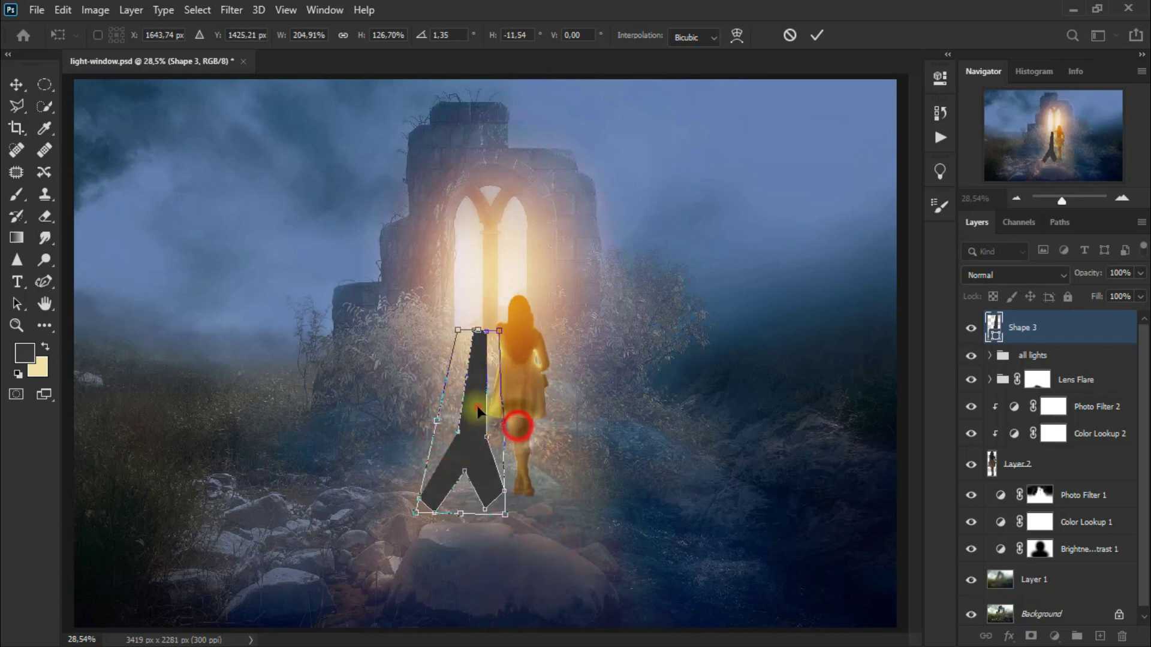
click(17, 85)
Rasterize Shape 3 and apply a Gaussian Blur with a 44.3 px radius.
click(231, 10)
mouse_move(242, 200)
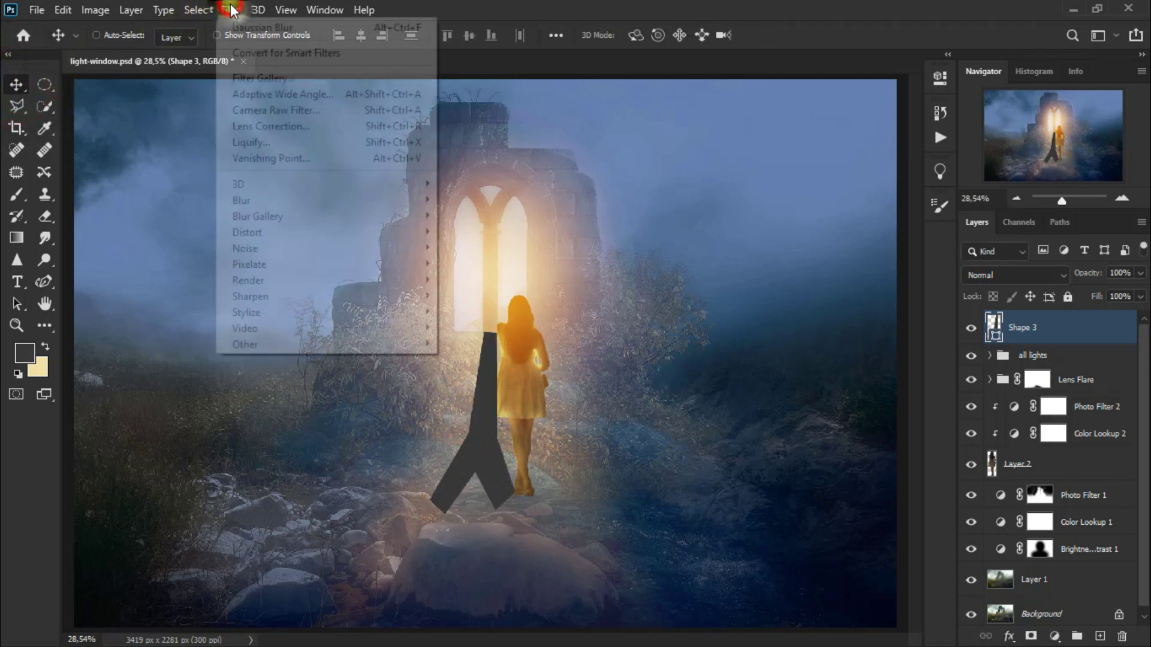
click(511, 263)
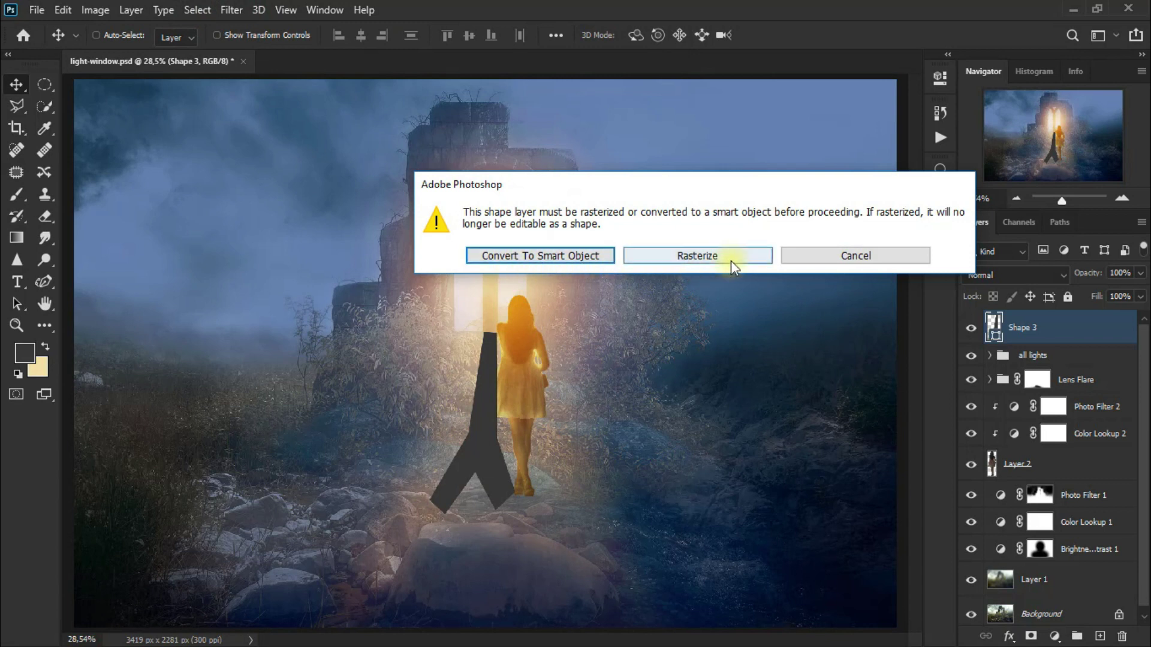
click(731, 259)
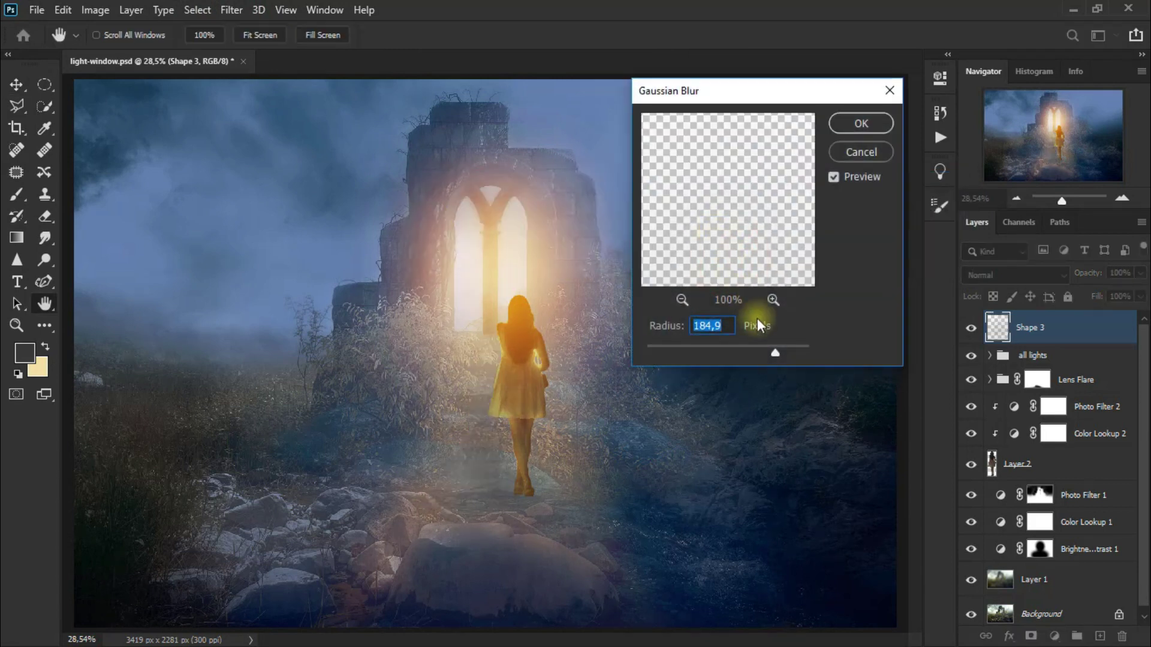
mouse_move(714, 345)
mouse_down()
mouse_move(668, 346)
mouse_move(725, 357)
mouse_up()
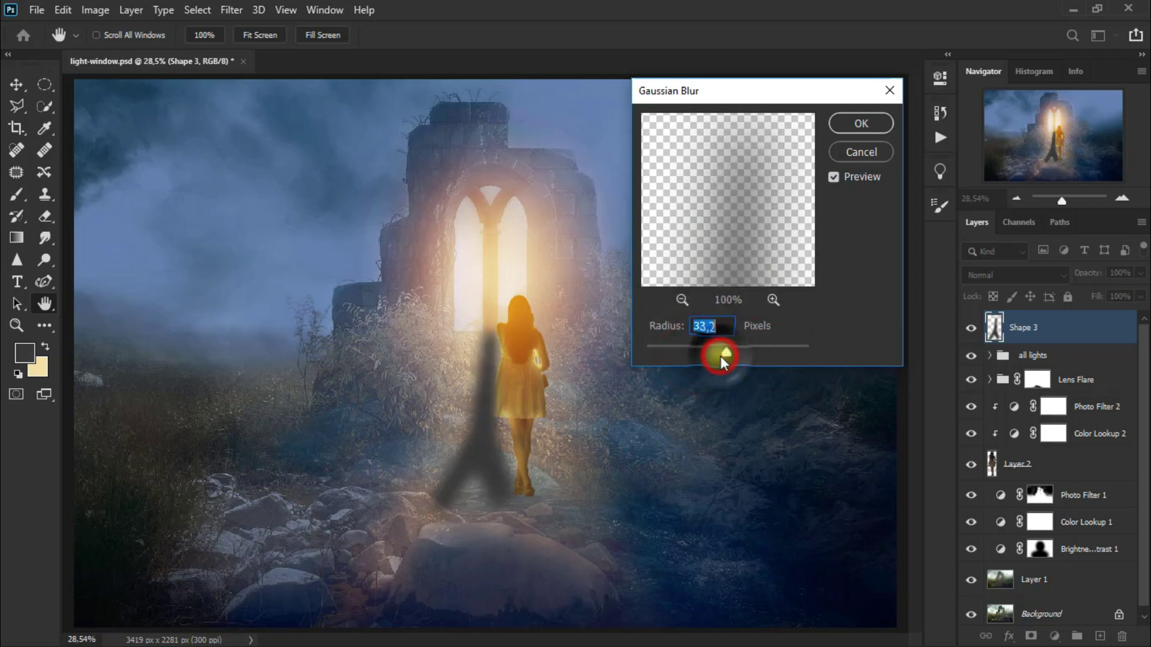
drag(725, 357, 733, 356)
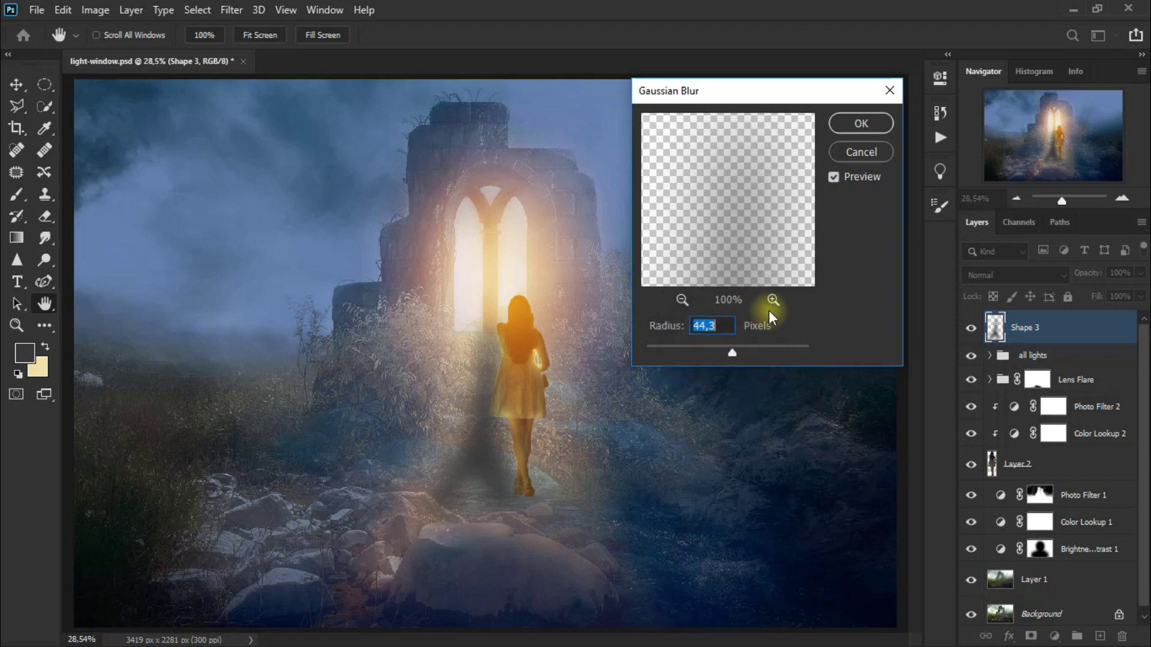
click(865, 124)
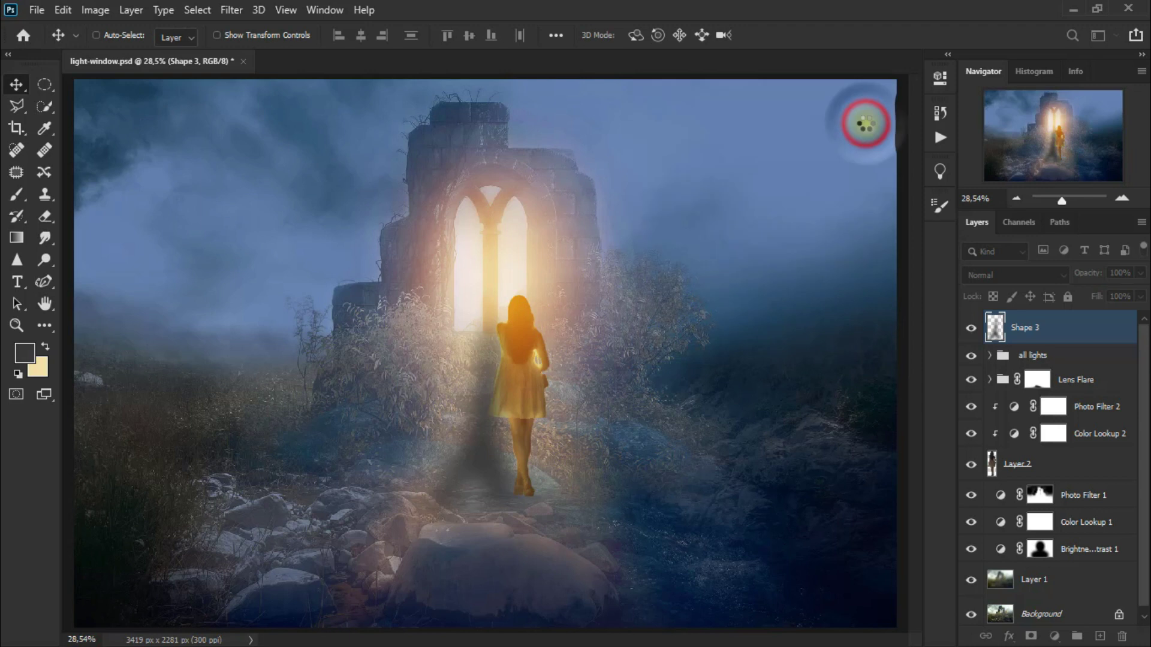
Set the Shape 3 shadow to Overlay blending with 92% opacity.
click(987, 274)
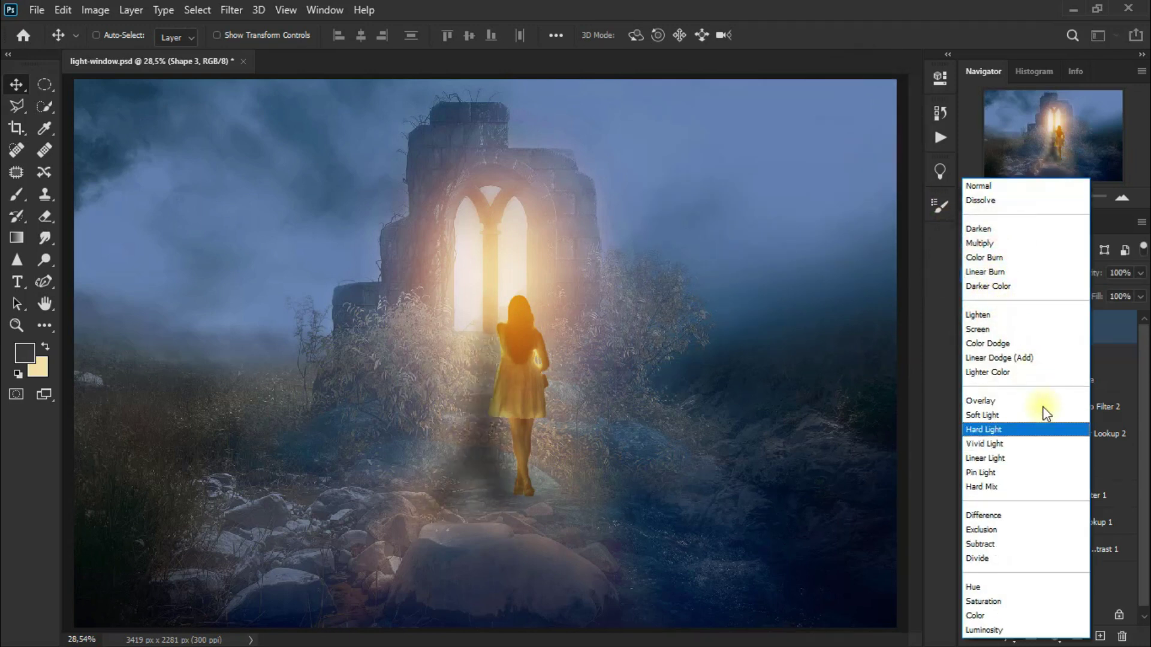
key(Down)
key(Up)
key(Up)
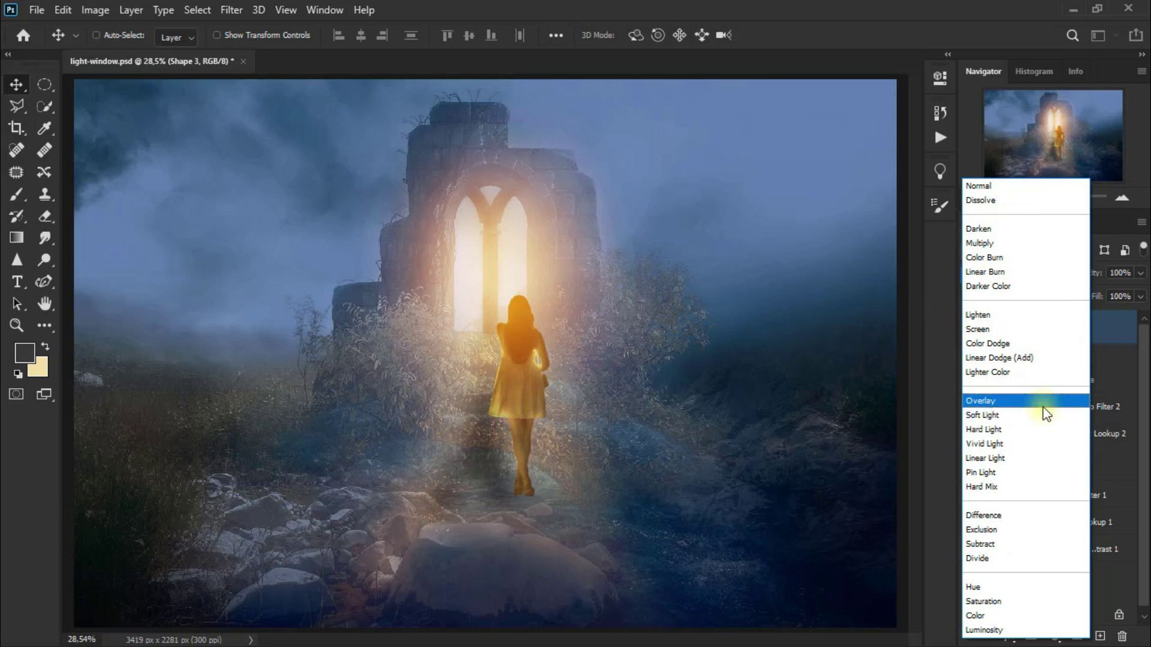
click(1043, 408)
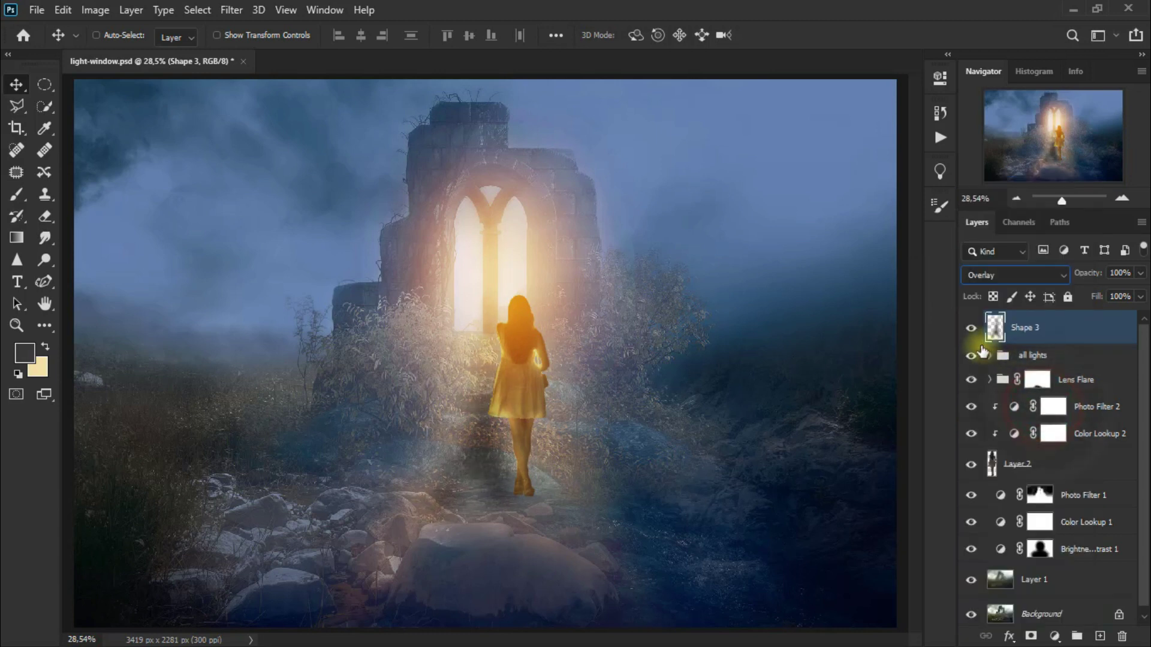
click(971, 339)
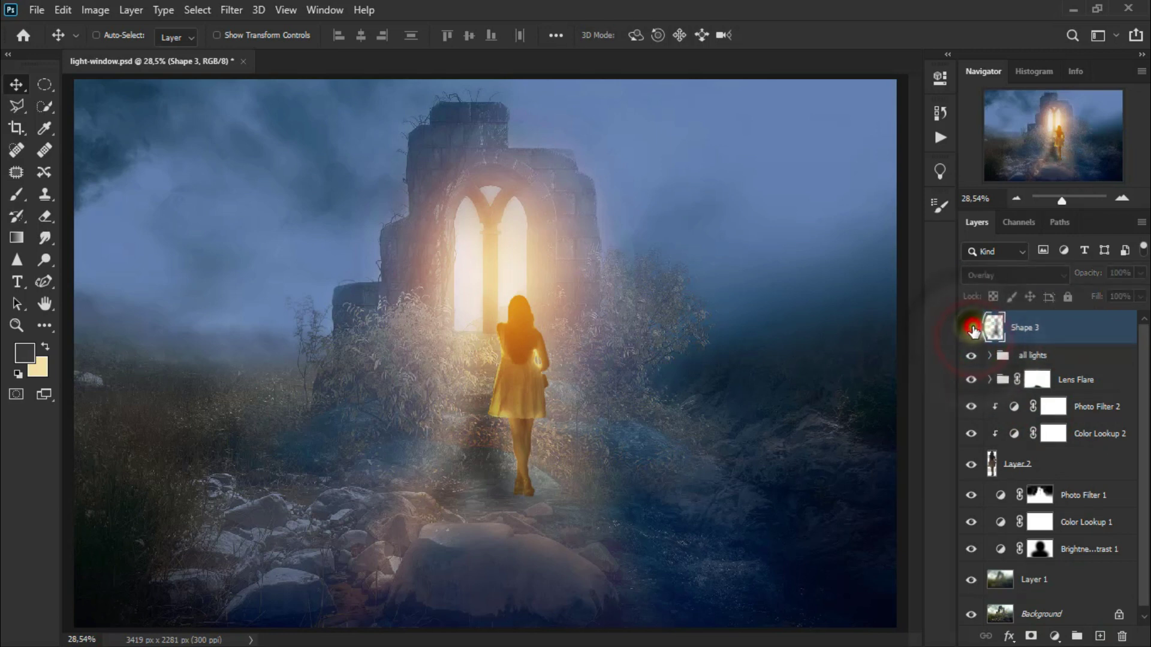
click(971, 330)
click(970, 330)
click(1139, 273)
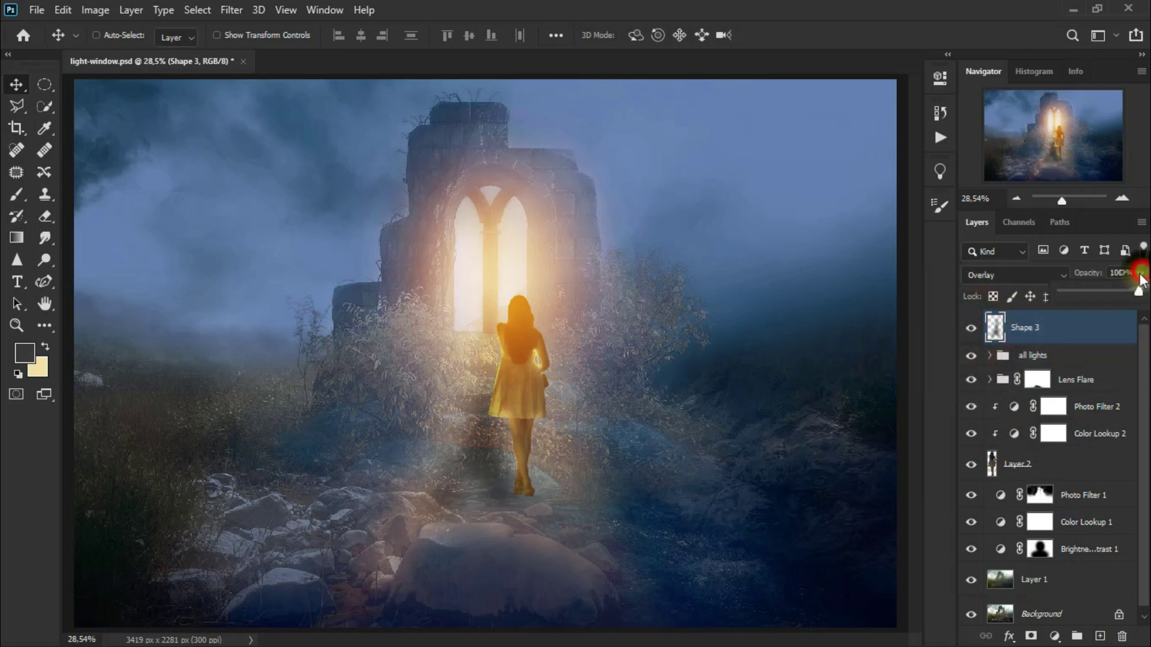
mouse_move(1137, 290)
mouse_down()
mouse_move(1127, 294)
mouse_move(1133, 305)
mouse_up()
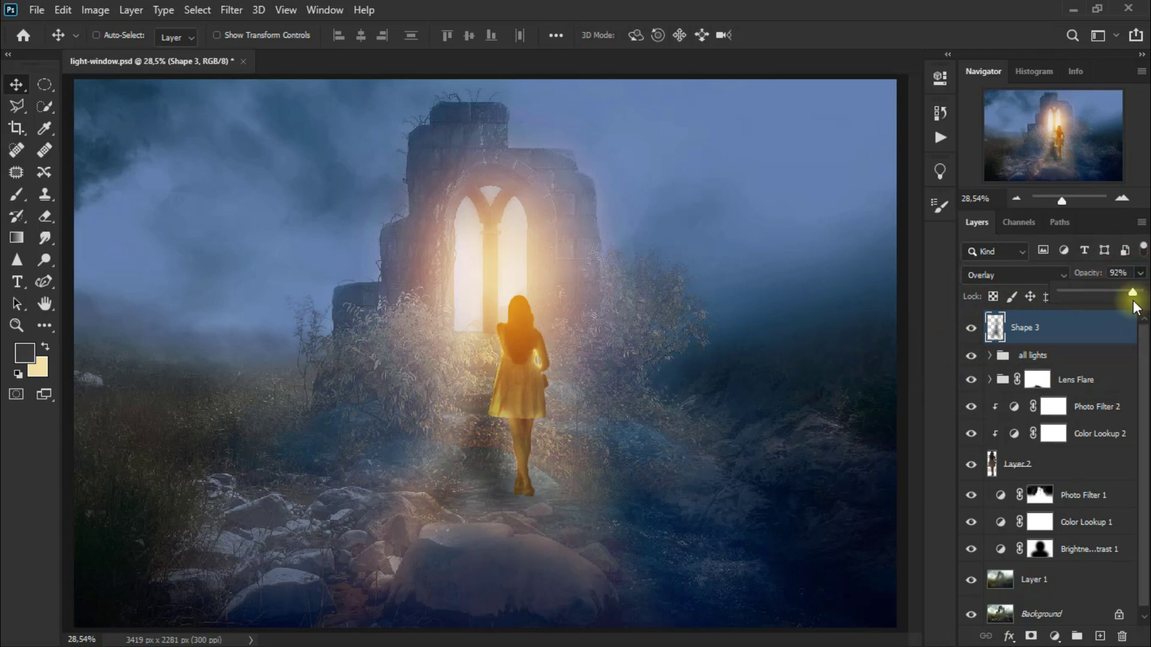
click(528, 8)
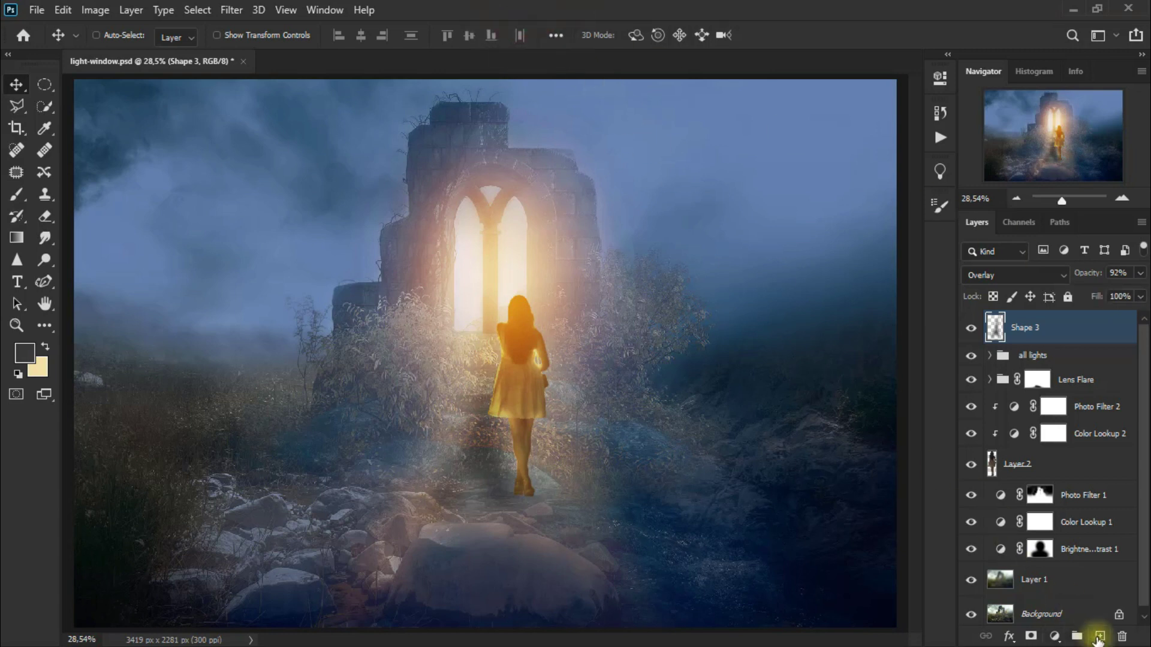
On a new layer, paint small soft brush dabs of warm glow at the girl's feet.
click(1097, 637)
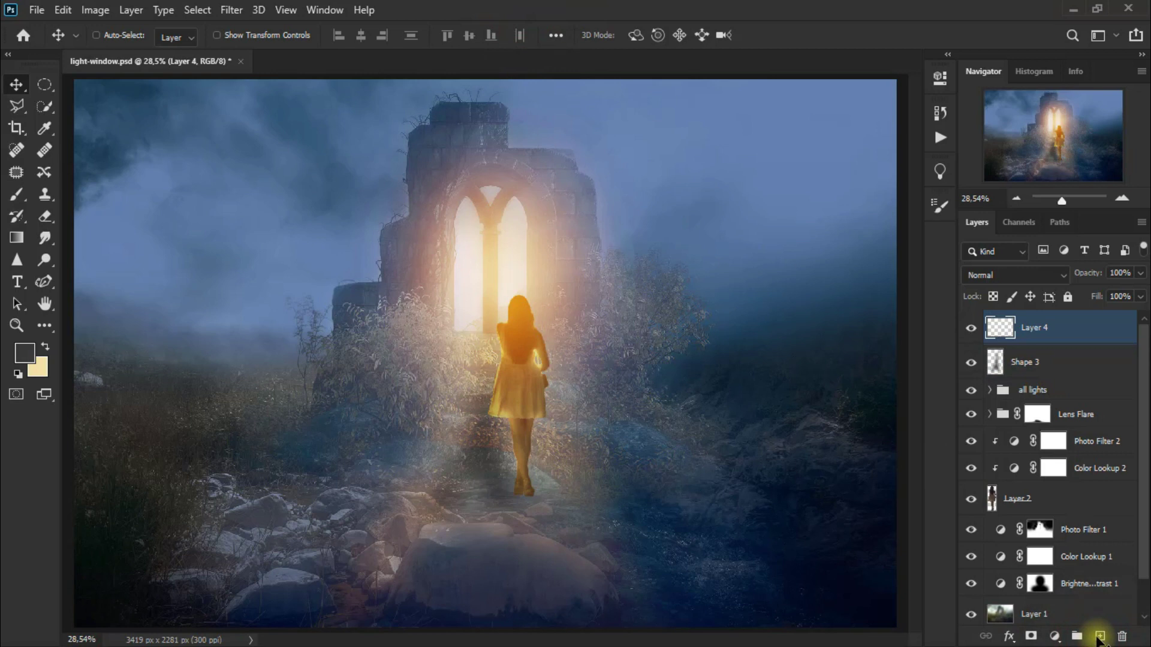
click(17, 193)
click(81, 193)
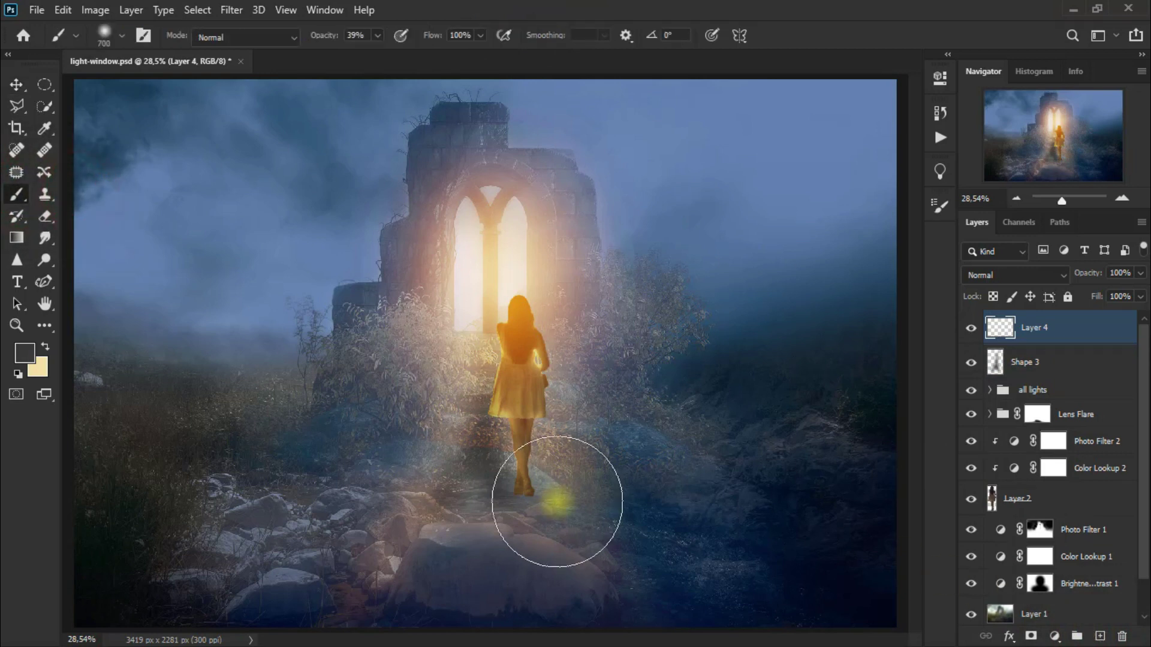
key(bracketleft)
key(bracketleft)
key(bracketleft)
key(bracketleft)
key(bracketleft)
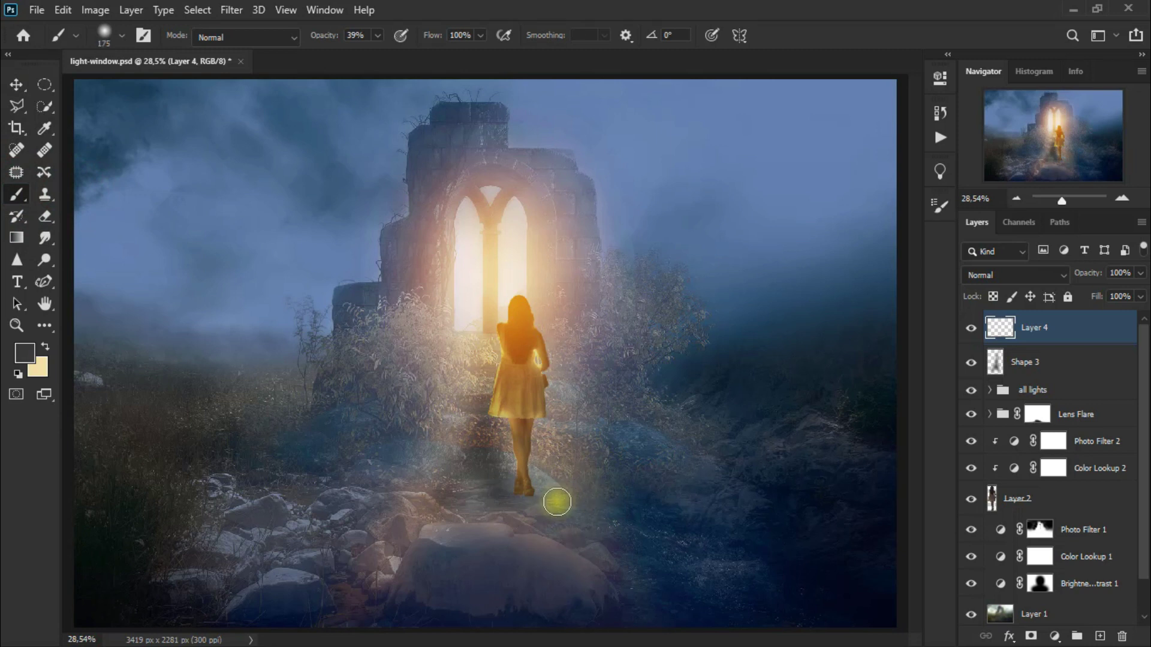
click(526, 502)
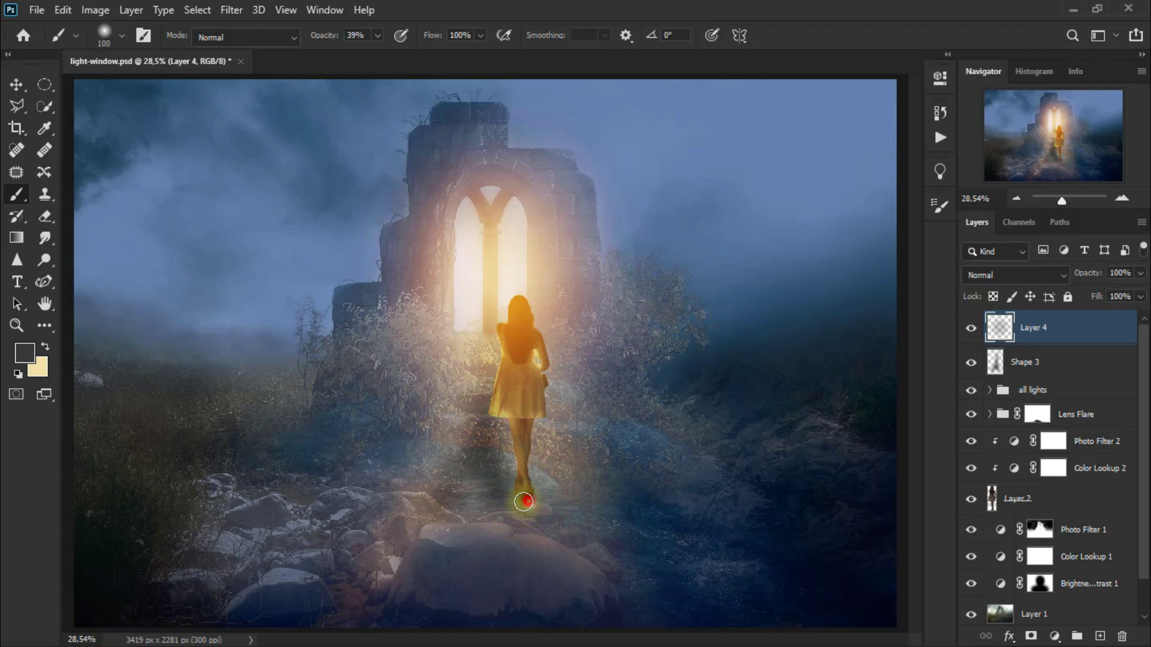
click(523, 506)
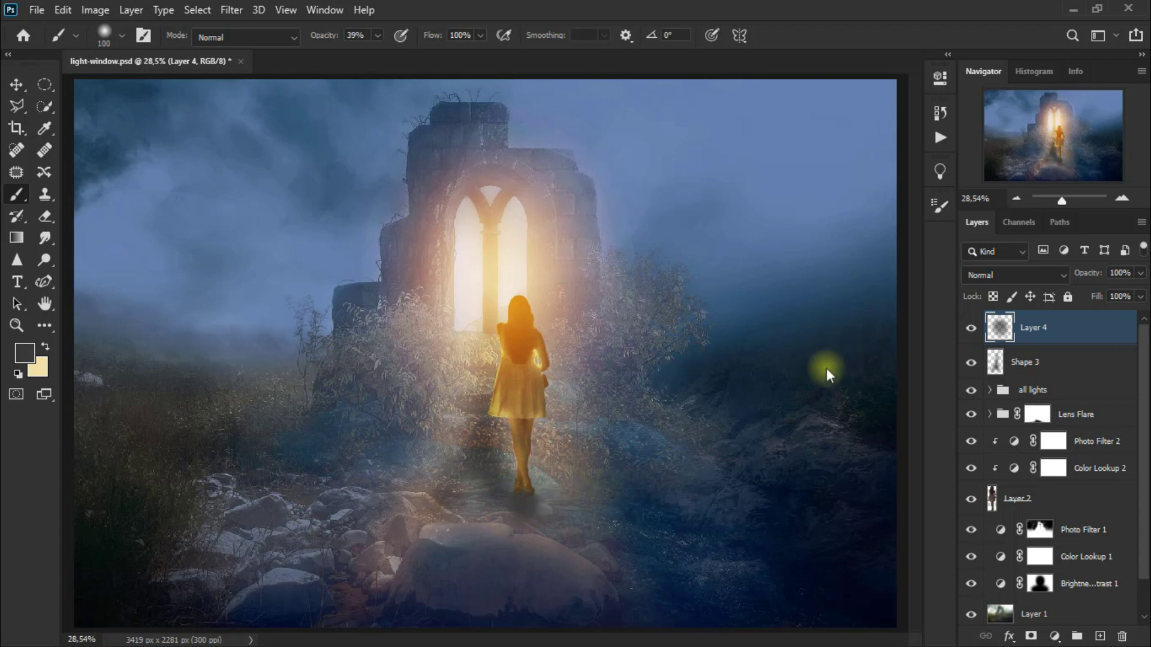
Blend the glow layer as Overlay at 68% opacity.
click(1005, 277)
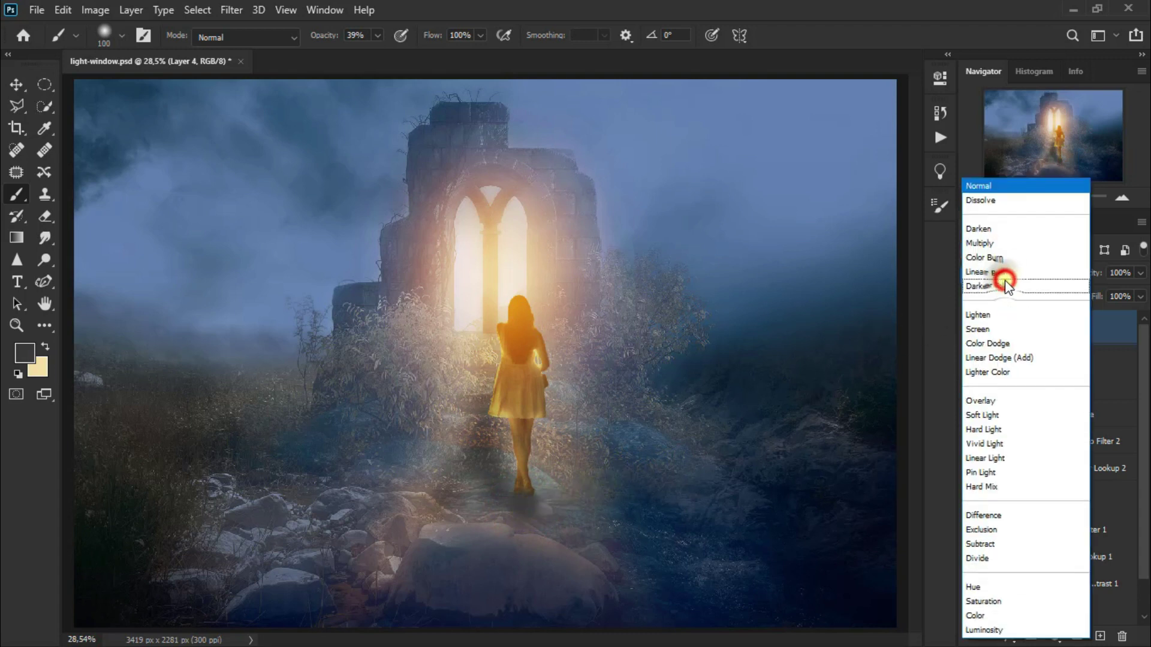
click(997, 402)
click(1139, 273)
drag(1134, 293, 1114, 293)
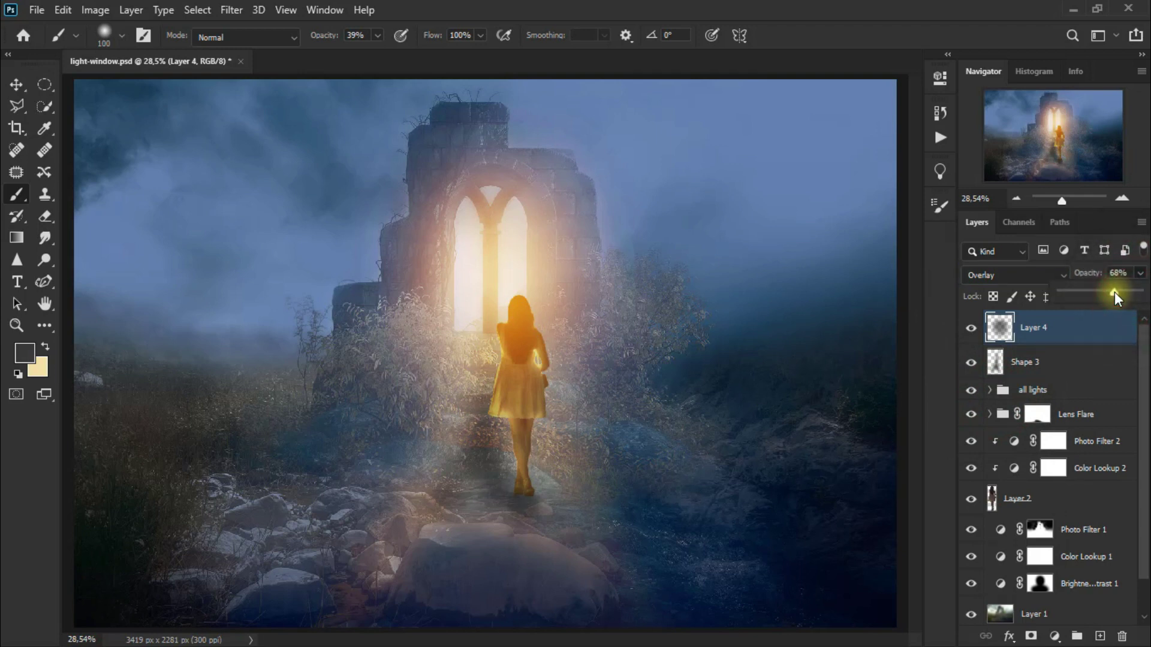
click(1104, 637)
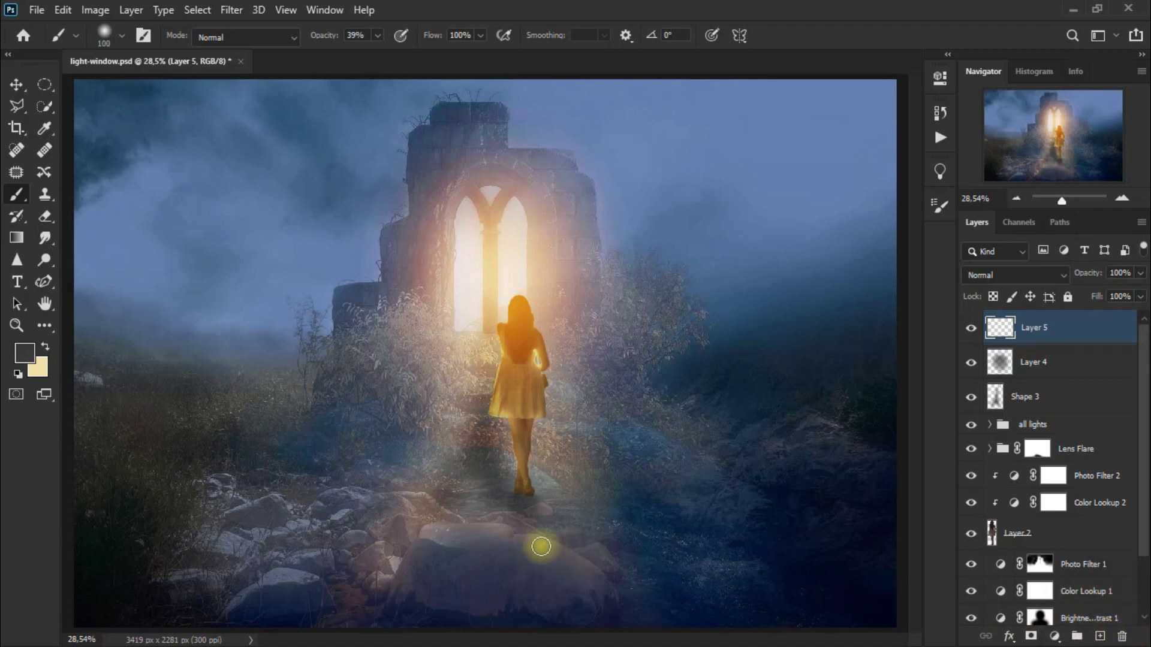
Paint dark shadow on the rock under the girl, then blend Layer 5 in Overlay at 60% opacity.
mouse_move(540, 547)
mouse_down()
mouse_move(563, 552)
mouse_move(525, 553)
mouse_up()
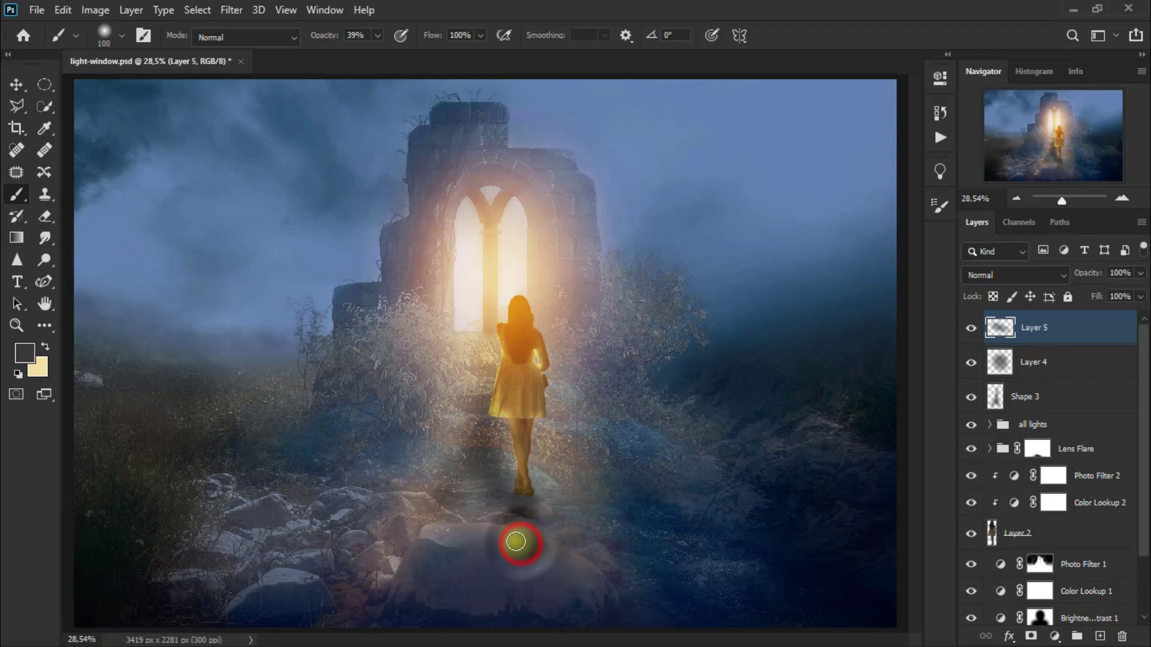
mouse_move(525, 553)
mouse_down()
mouse_move(516, 541)
mouse_move(557, 552)
mouse_up()
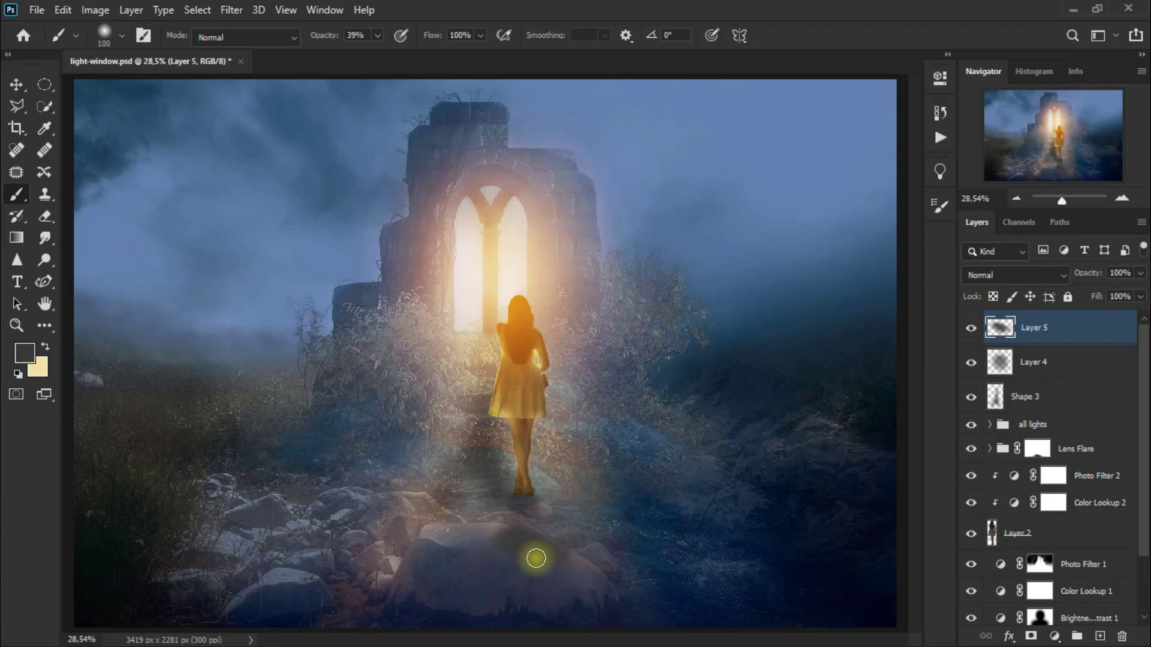
click(994, 276)
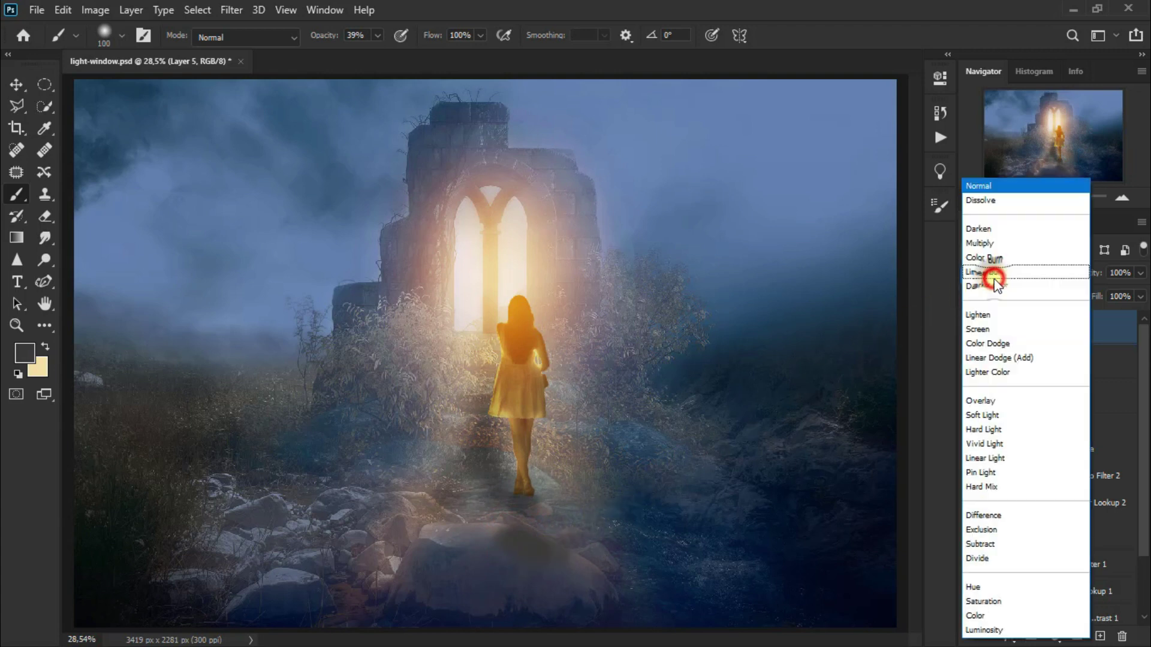
click(986, 400)
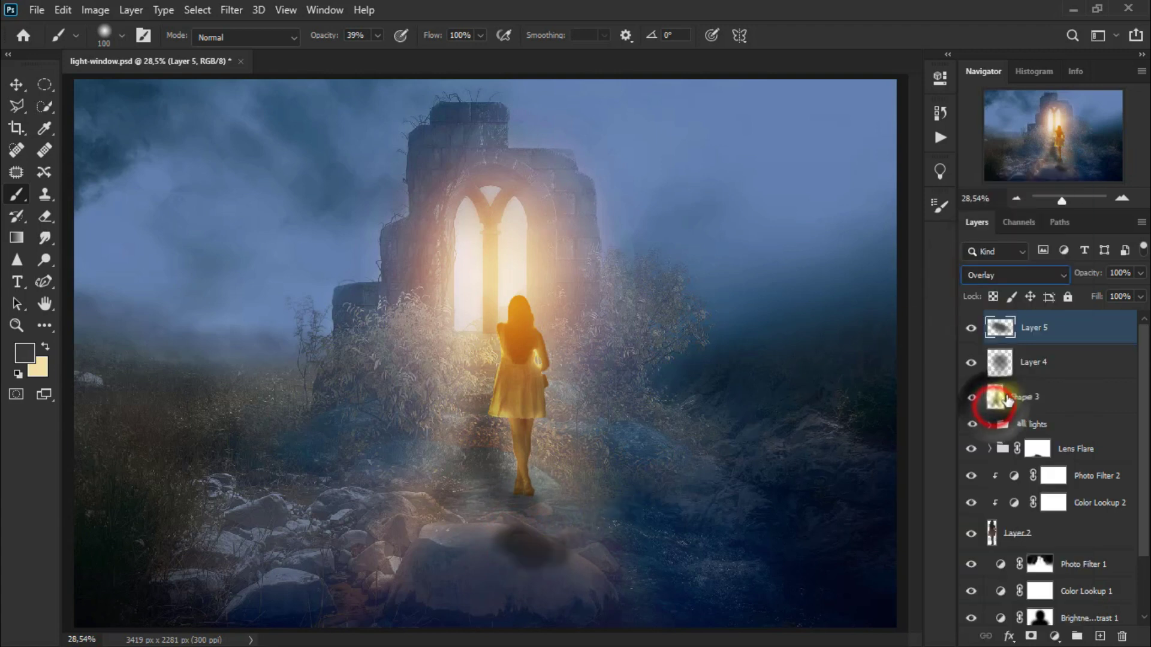
drag(1139, 273, 1109, 301)
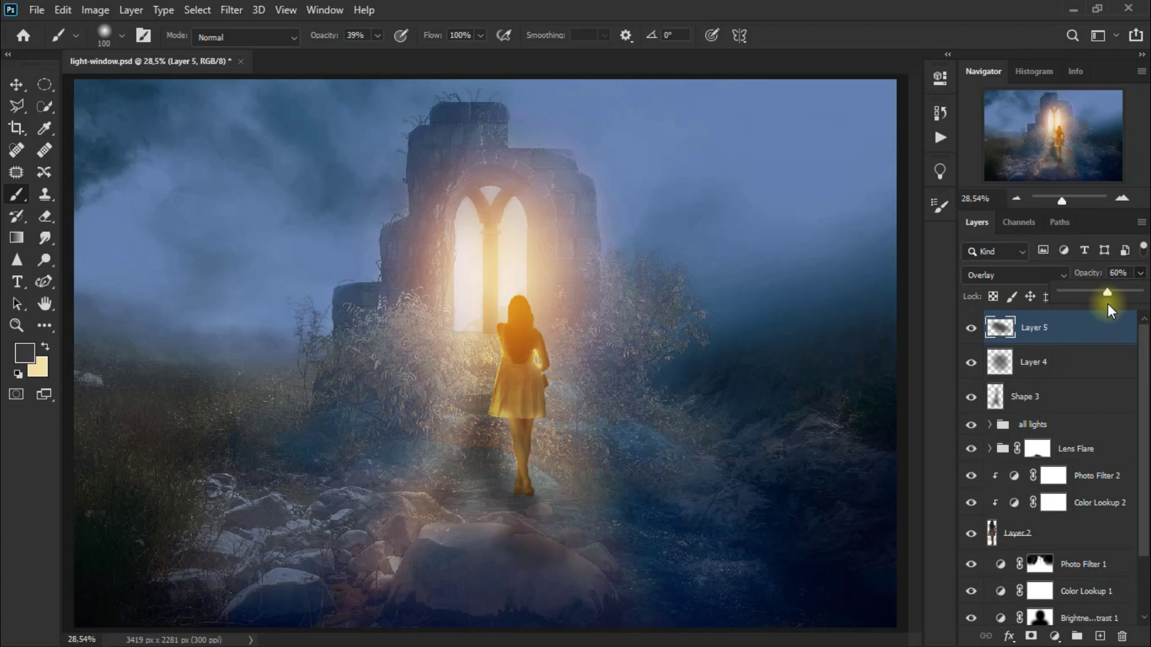
click(14, 84)
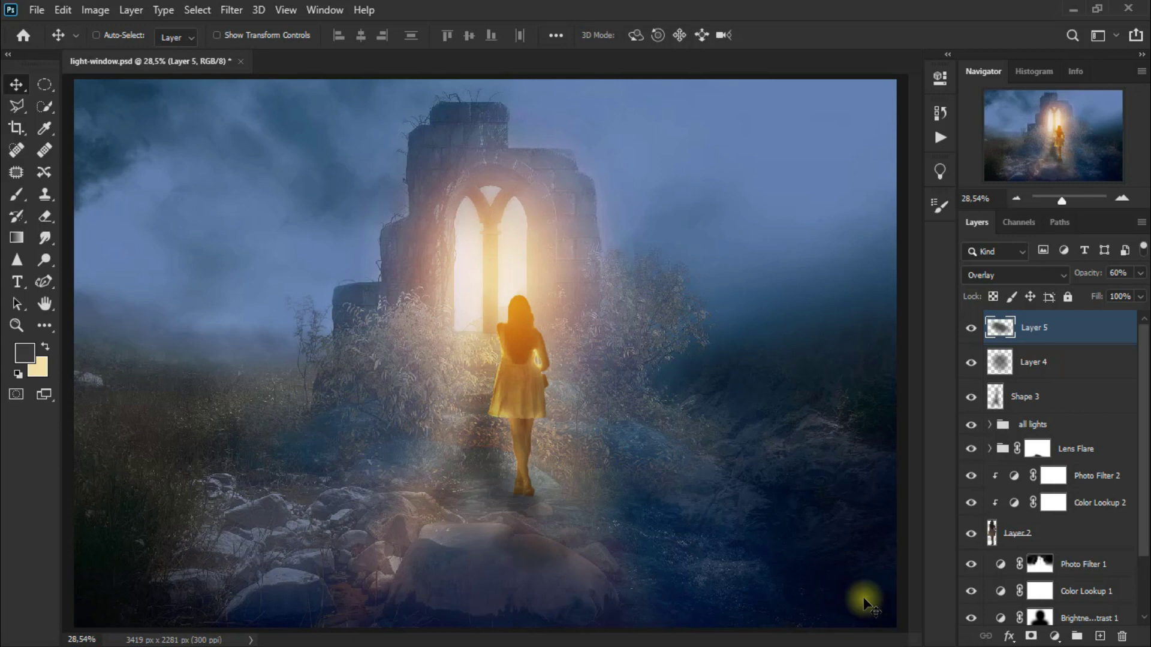
Add a Color Balance layer and shift its Midtones sliders toward cyan, magenta and blue.
click(980, 76)
double_click(980, 77)
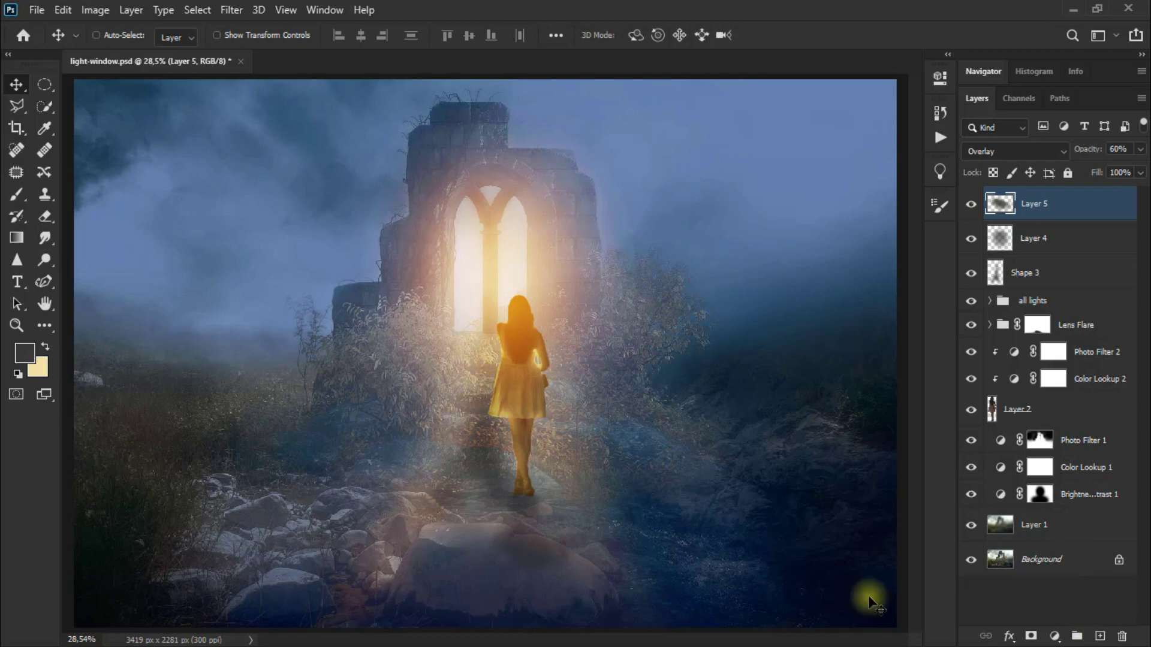
click(1054, 637)
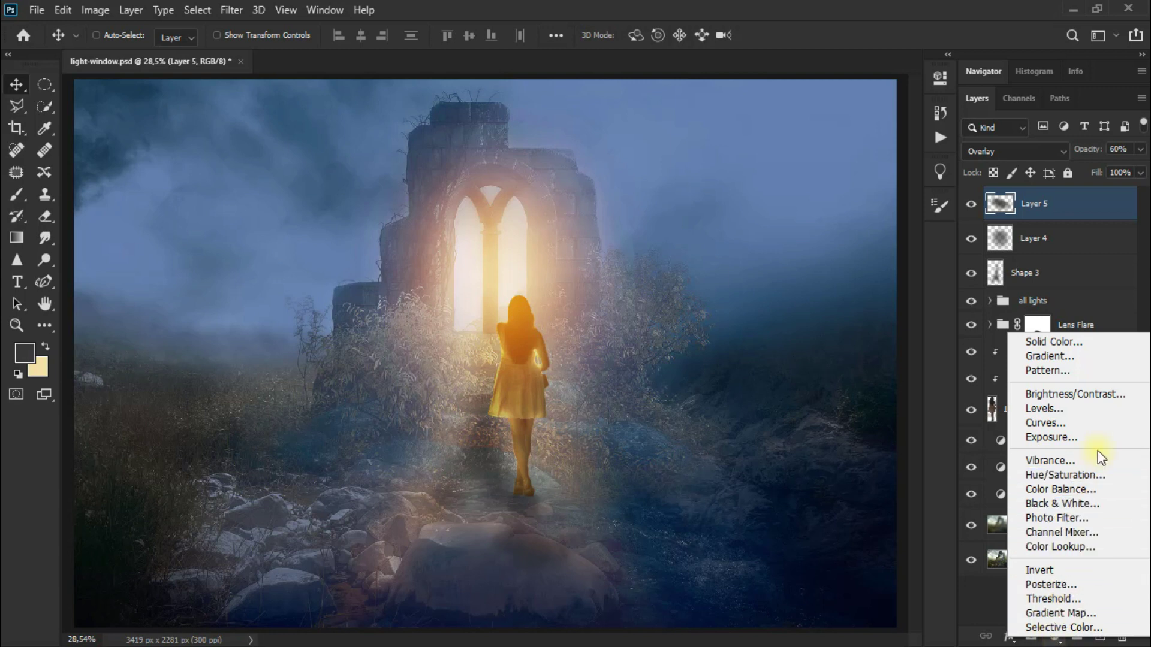
click(1101, 495)
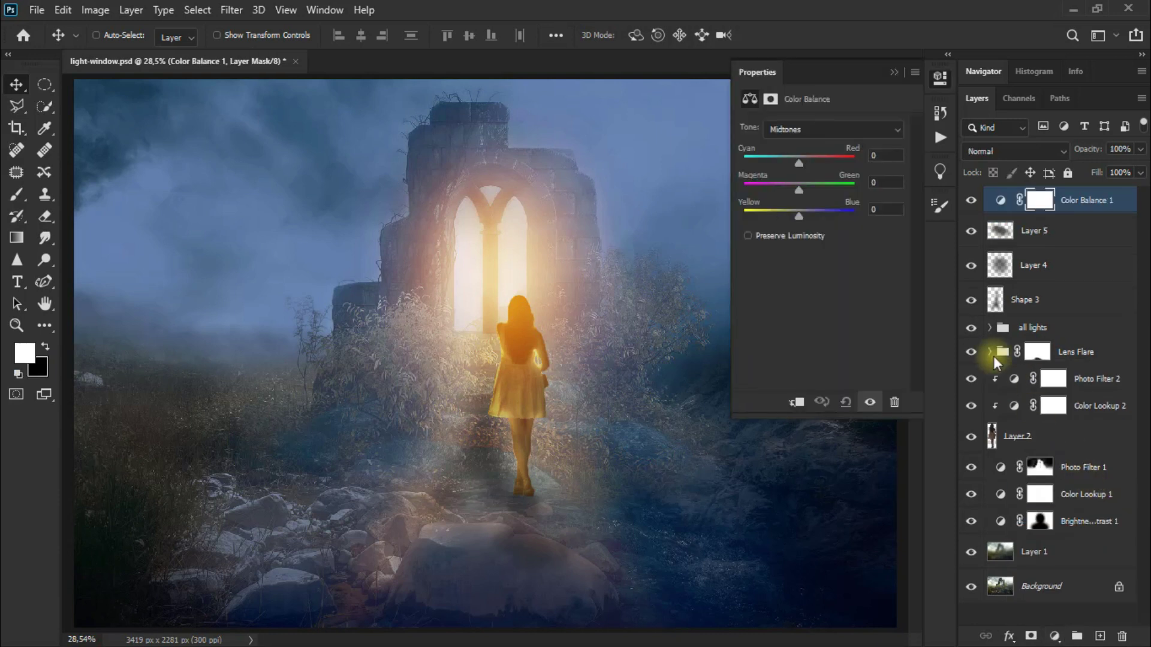
click(818, 131)
click(819, 148)
drag(800, 165, 785, 164)
drag(778, 165, 775, 188)
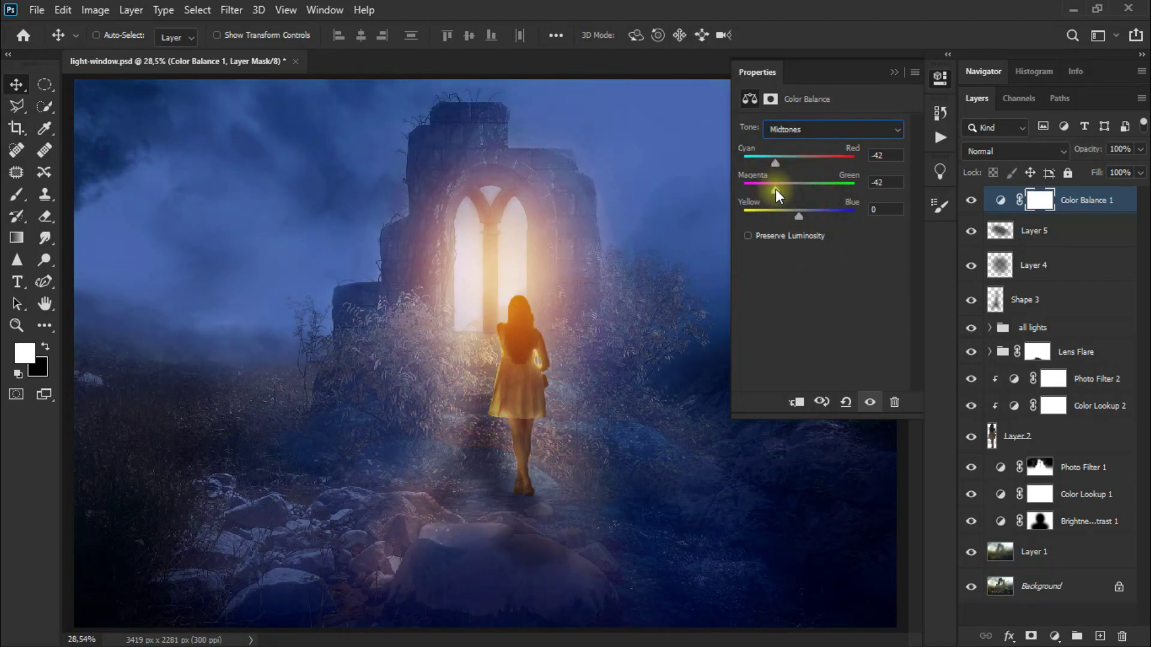
drag(798, 216, 774, 217)
Toggle Color Balance 1 and Shape 3 visibility to compare before and after.
click(893, 74)
click(967, 211)
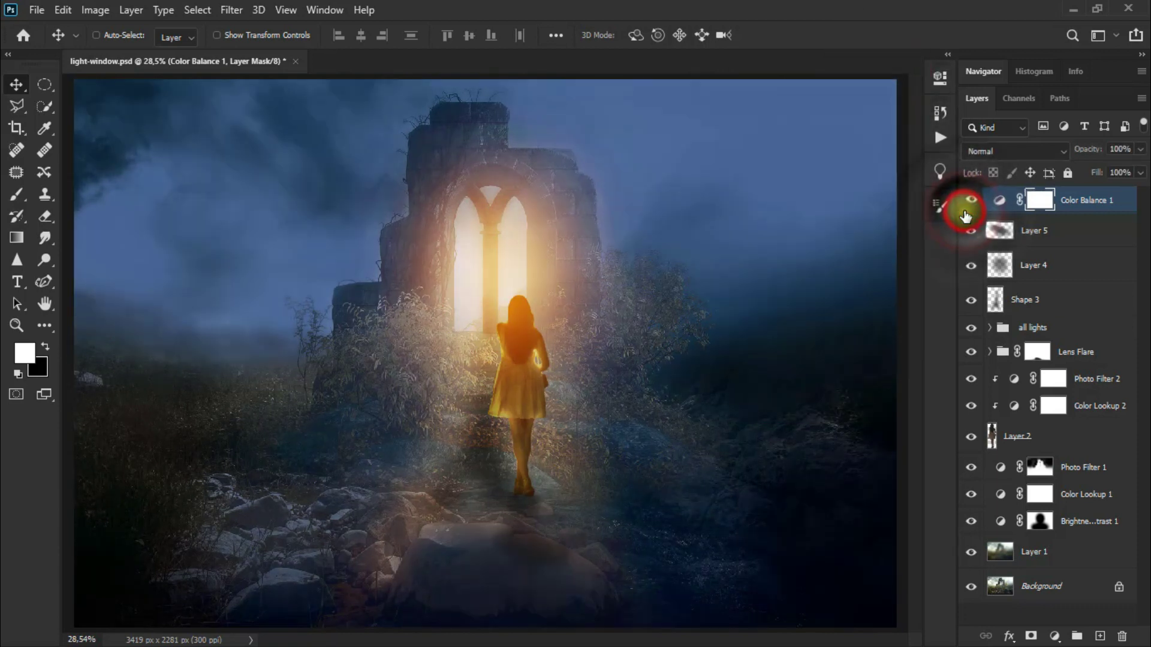
click(970, 300)
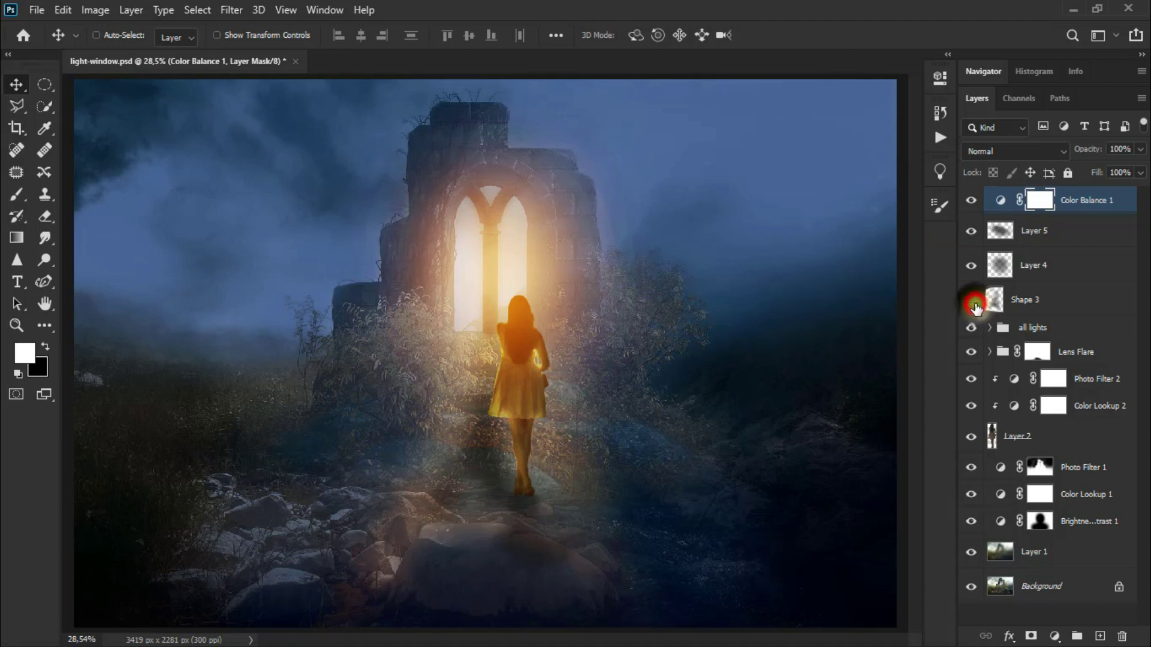
click(971, 299)
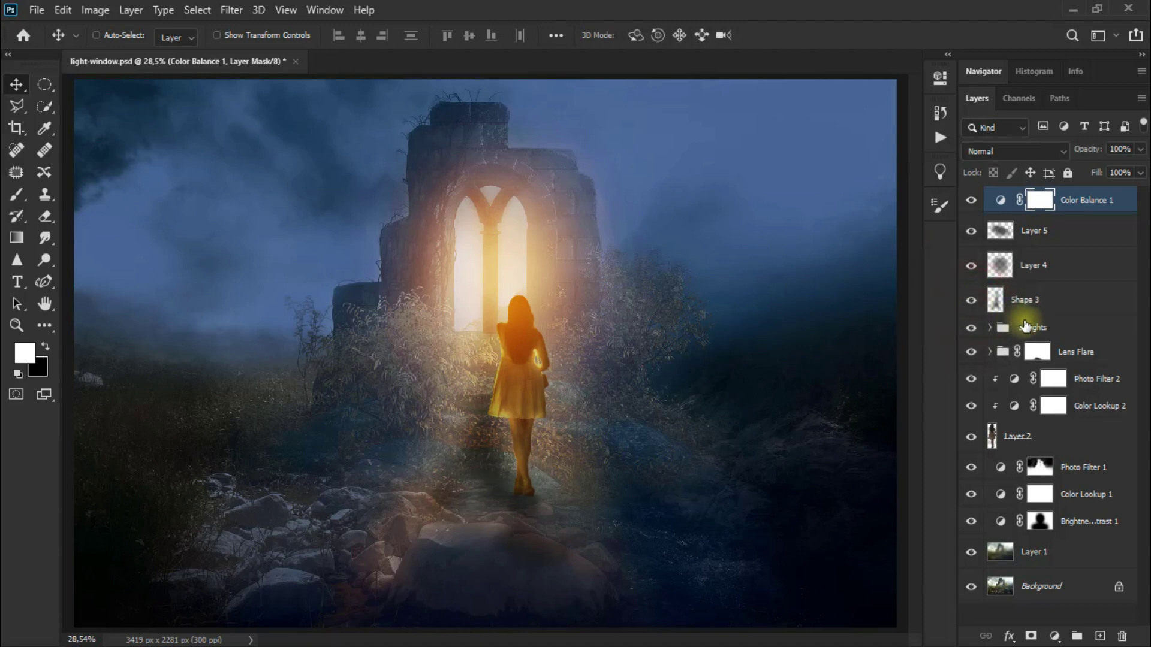
click(1054, 307)
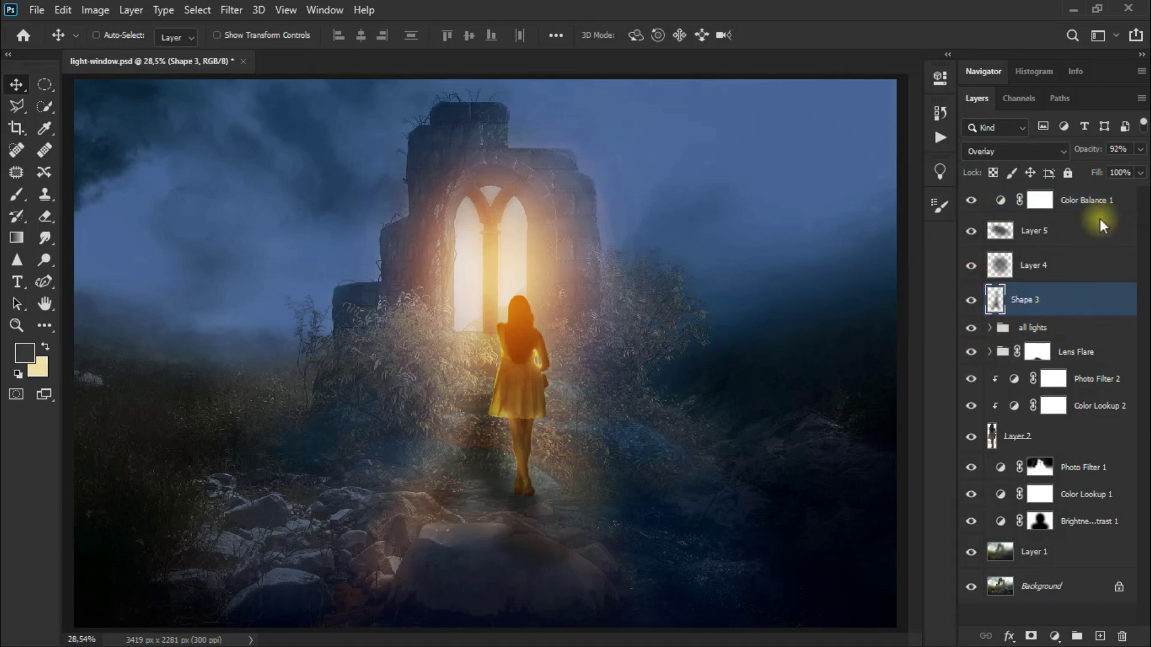
Lower Shape 3's opacity from 92% to 65% to soften the window glow.
click(1140, 148)
drag(1136, 170, 1105, 170)
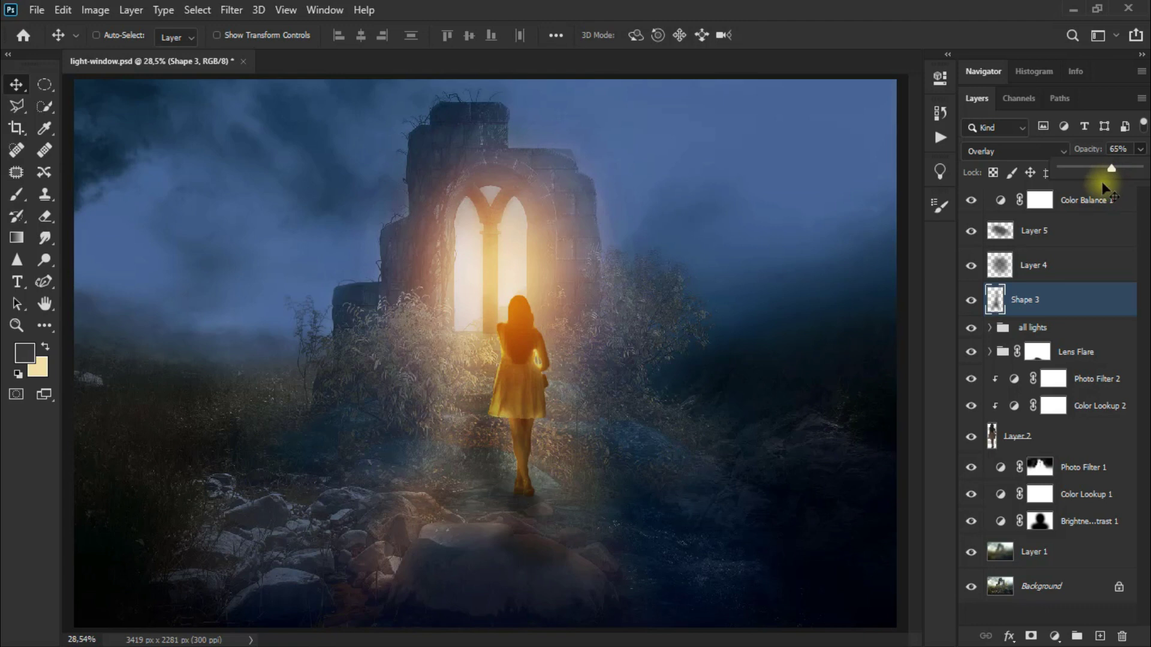
click(1082, 202)
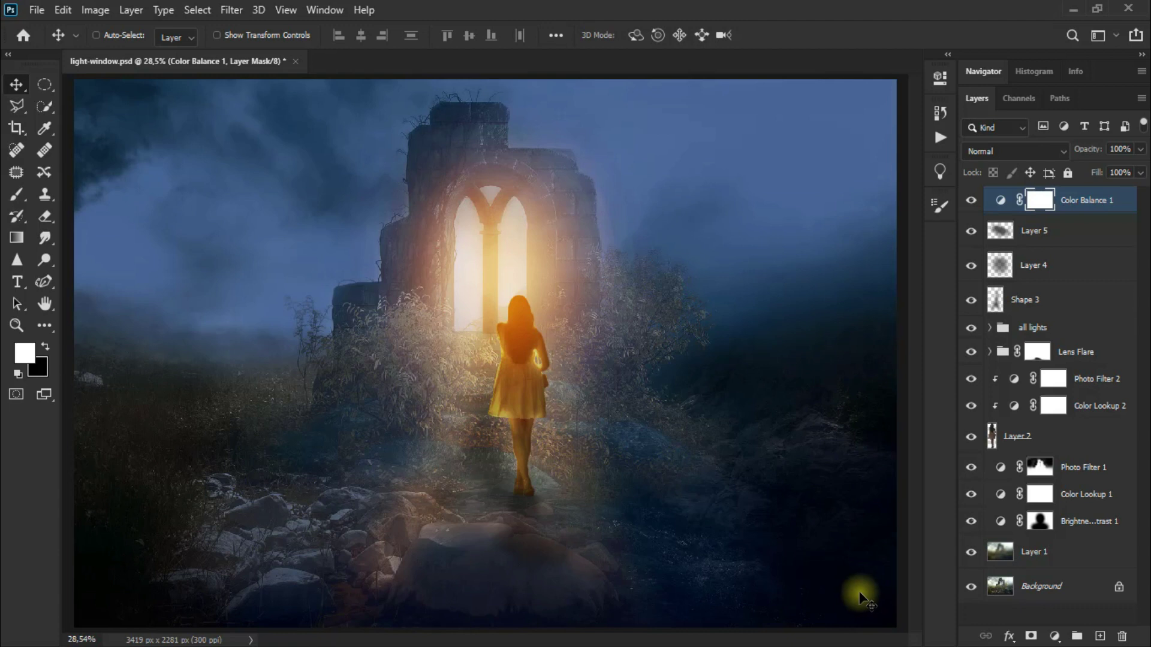
Add a Color Lookup adjustment layer using the filmstock_50.3dl 3DLUT file.
click(1054, 636)
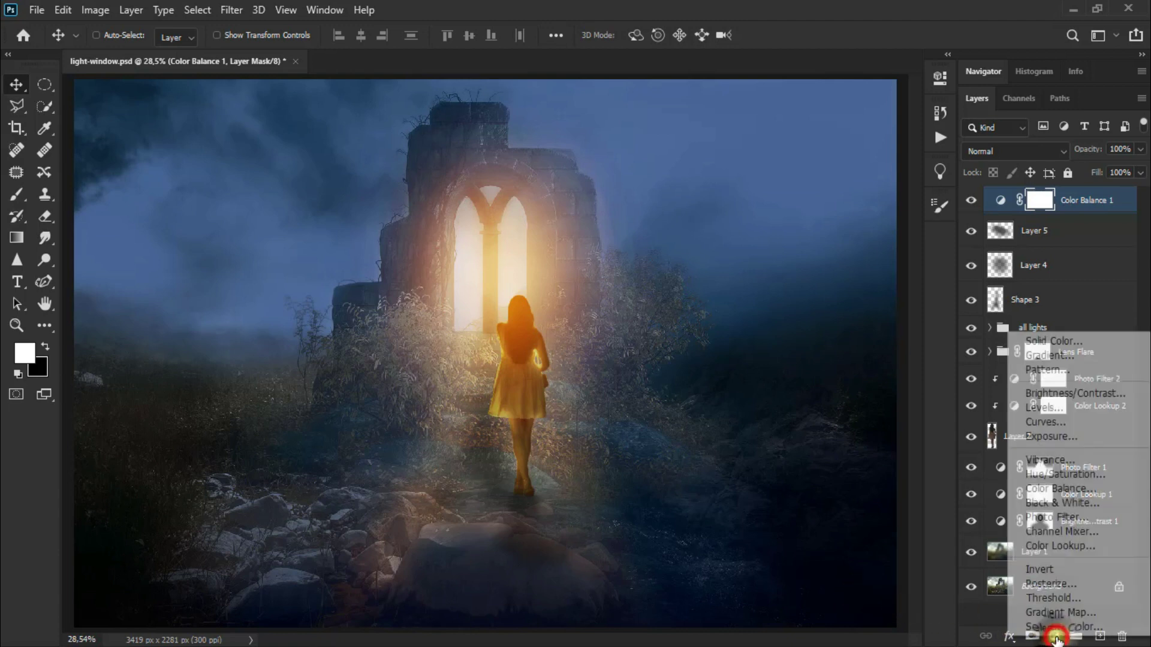
click(1114, 547)
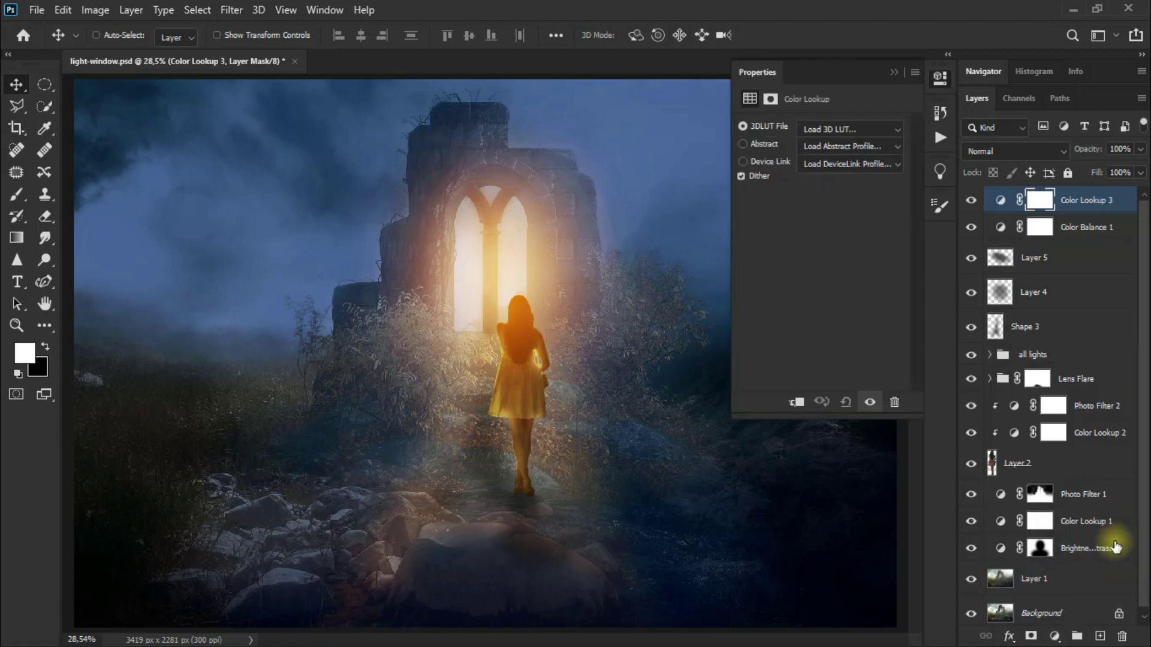
click(850, 128)
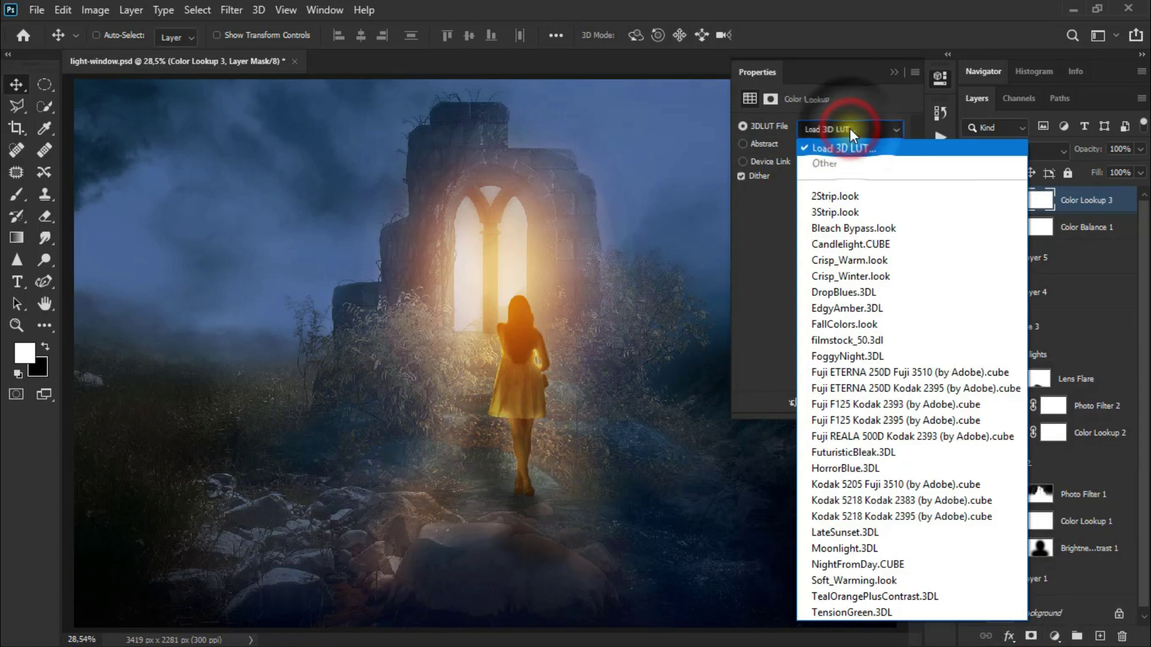
click(913, 343)
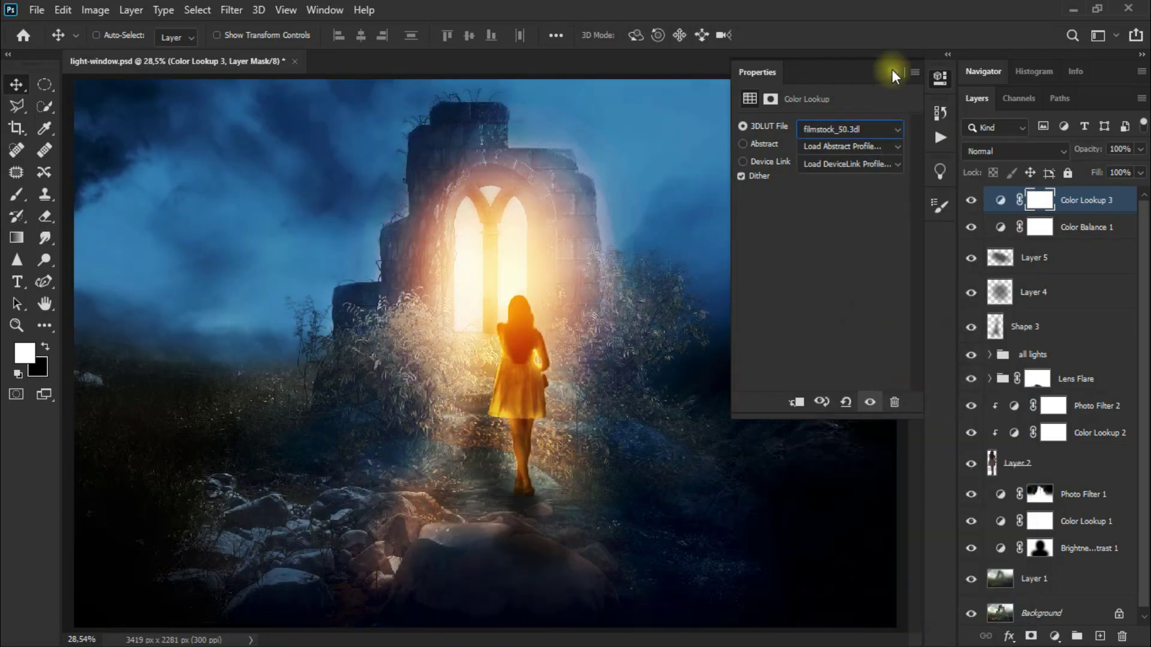
click(893, 73)
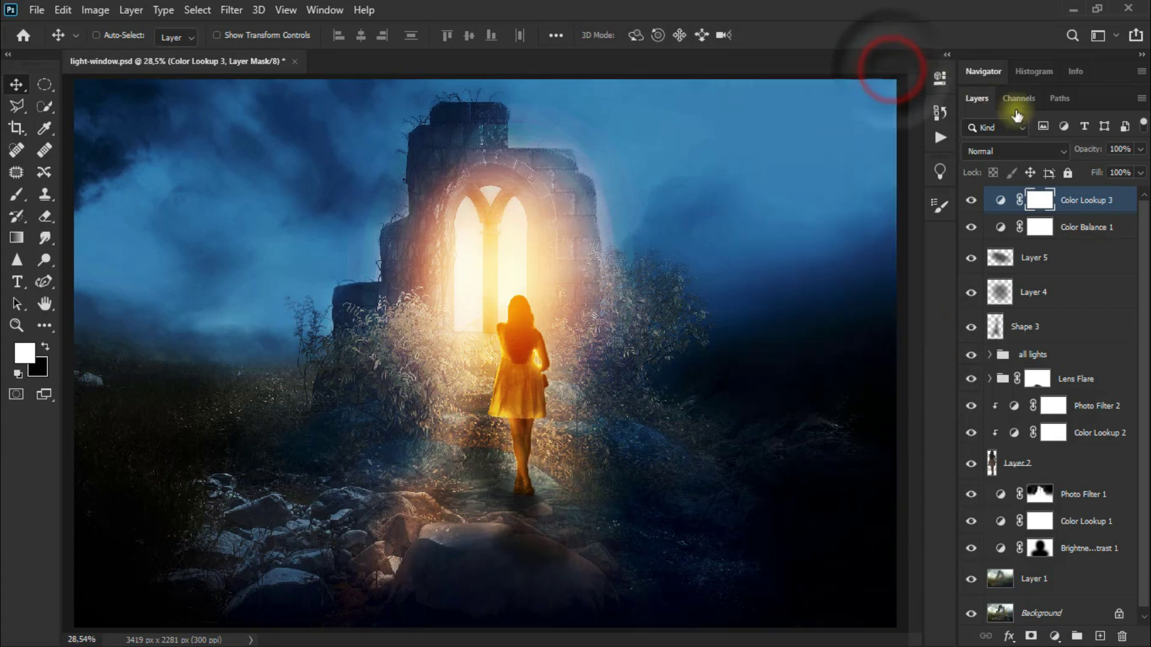
Set Color Lookup 3 to 20% opacity and toggle it to compare.
click(1140, 150)
drag(1138, 166, 1087, 170)
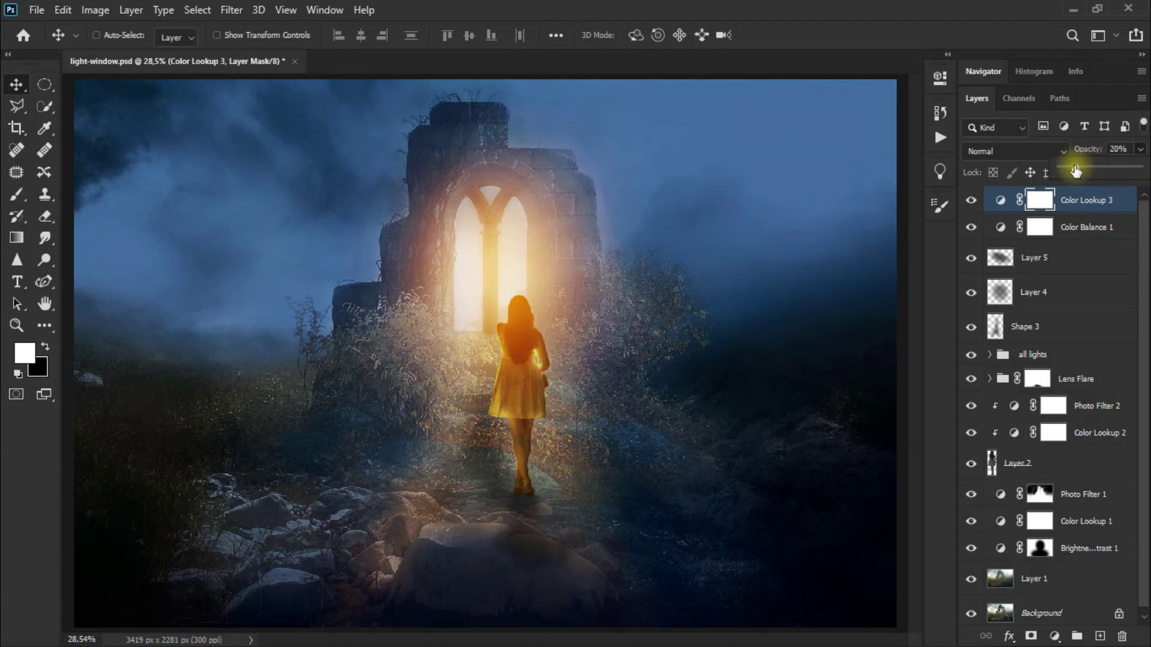
click(970, 201)
click(970, 201)
click(970, 201)
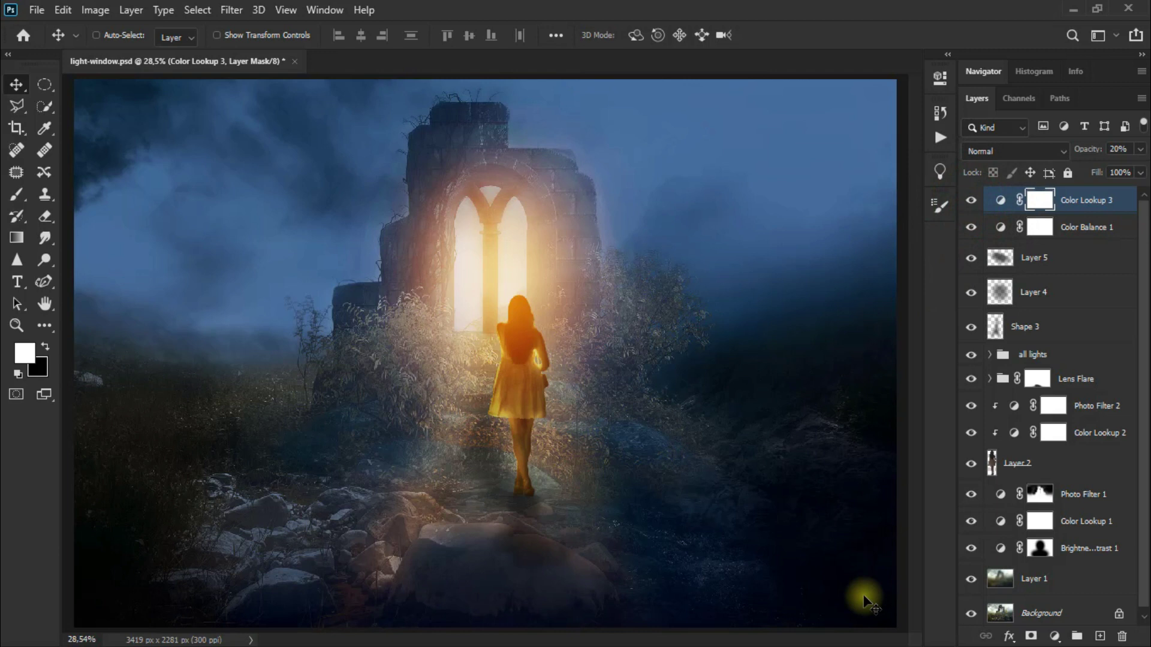
Add a Color Lookup layer with the Kodak 5218 Kodak 2395 LUT in Screen mode.
click(1055, 637)
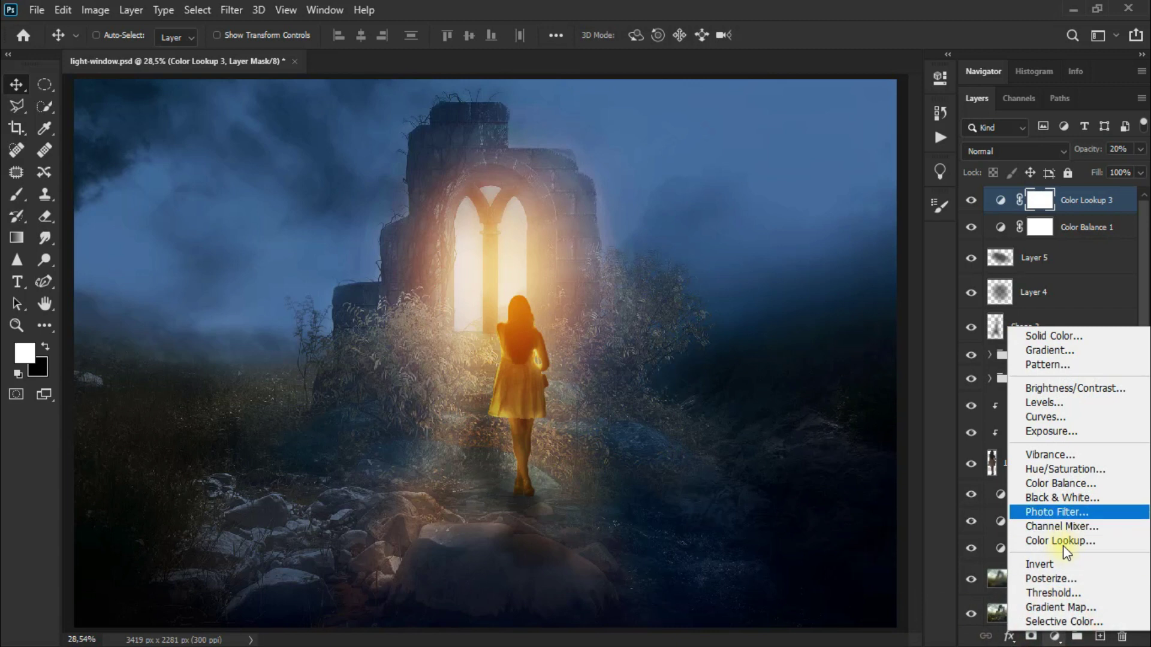
click(1099, 541)
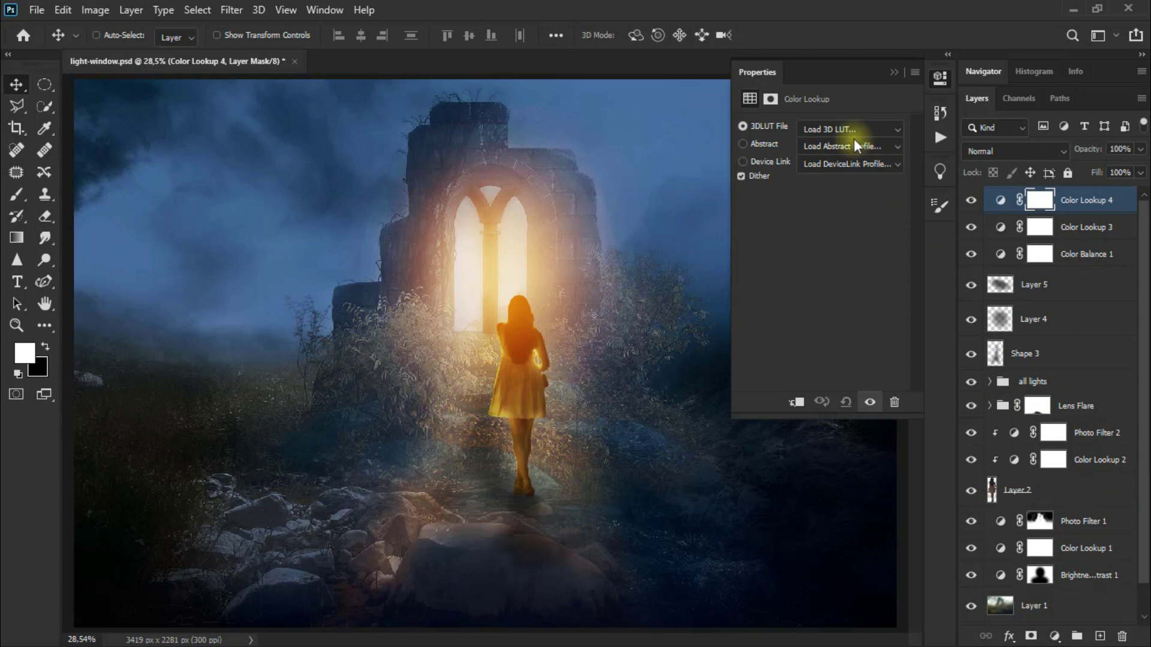
click(845, 126)
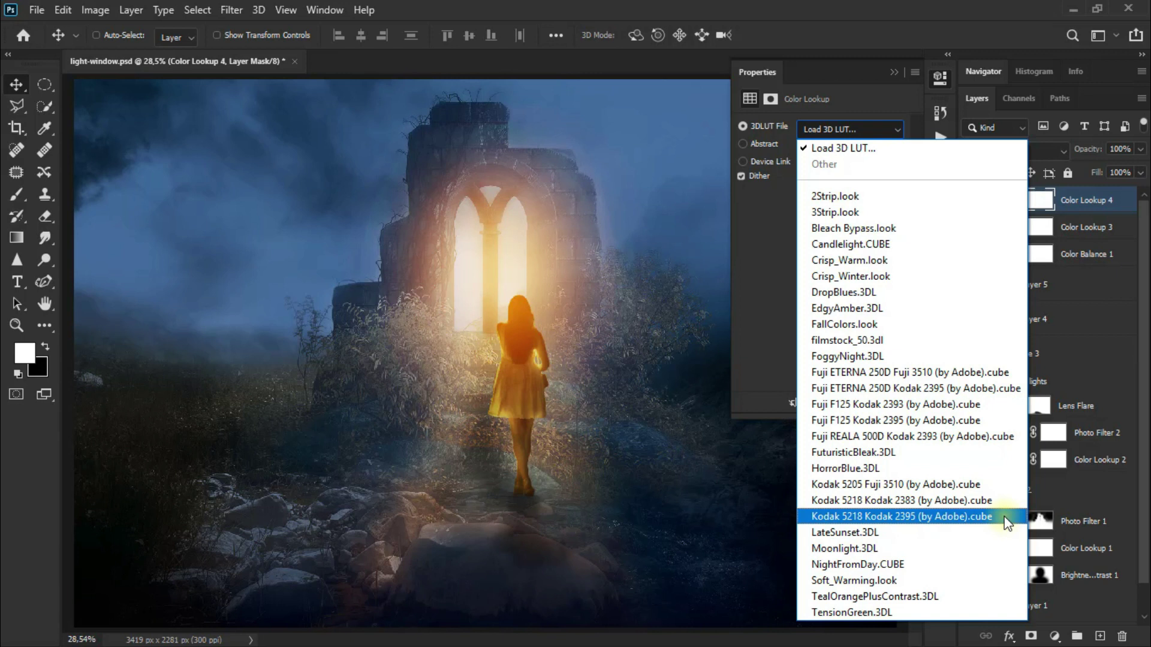
click(1004, 516)
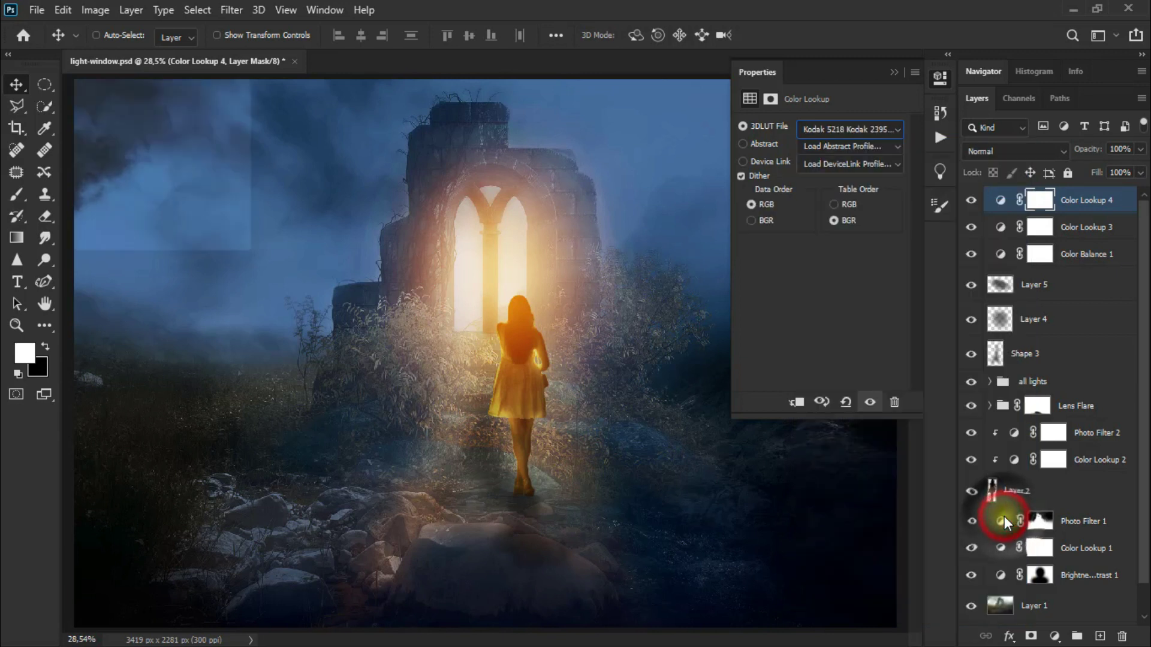
click(897, 78)
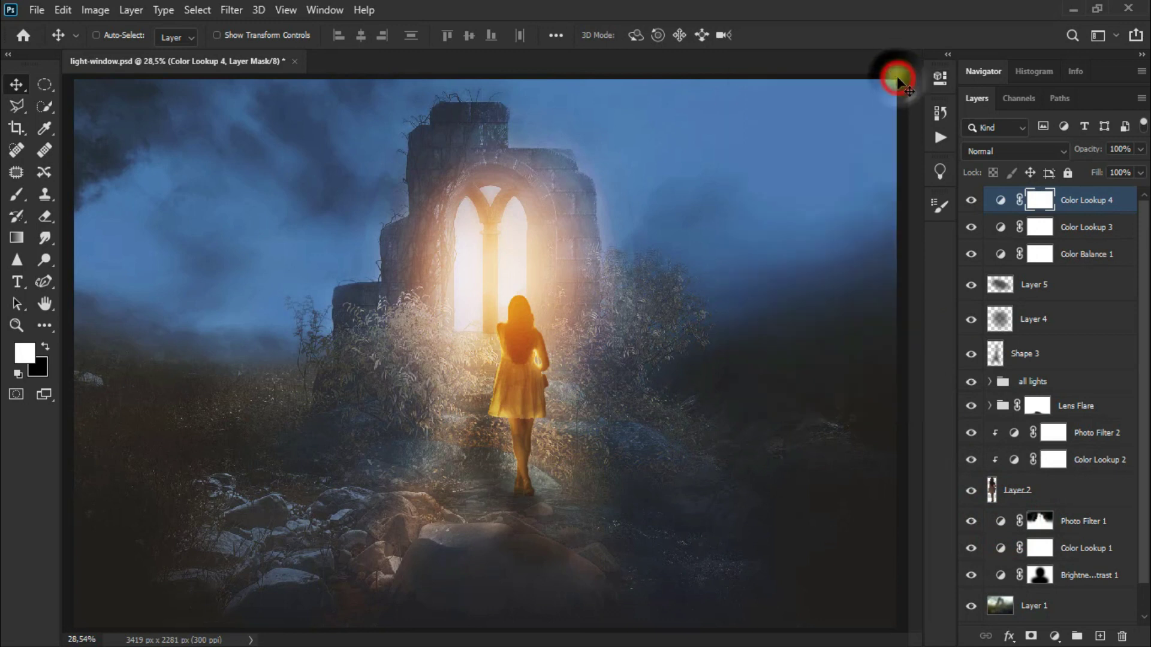
click(993, 151)
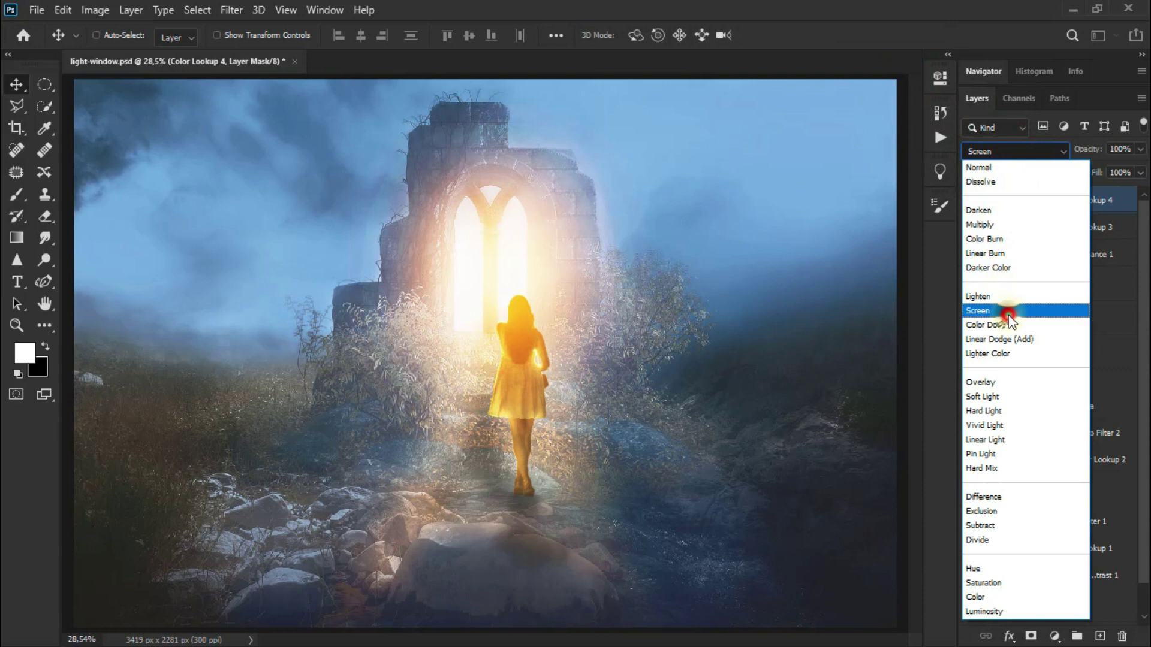
click(1008, 312)
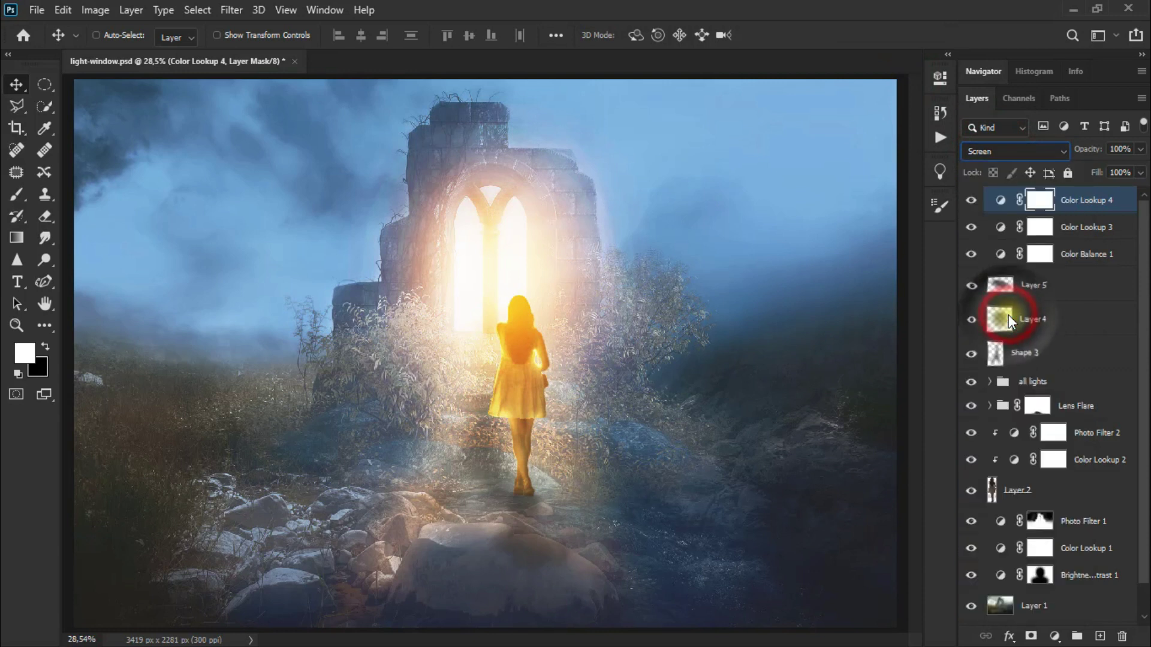
Erase the lookup's mask over the window, figure, tower top and sky.
click(52, 216)
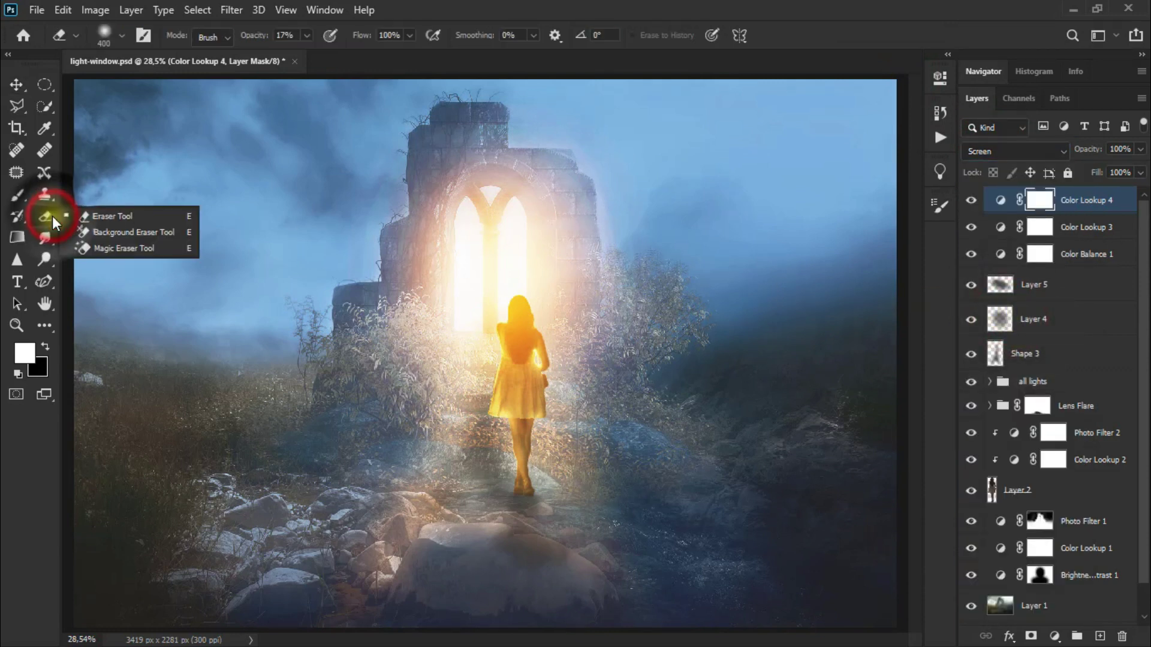
click(159, 214)
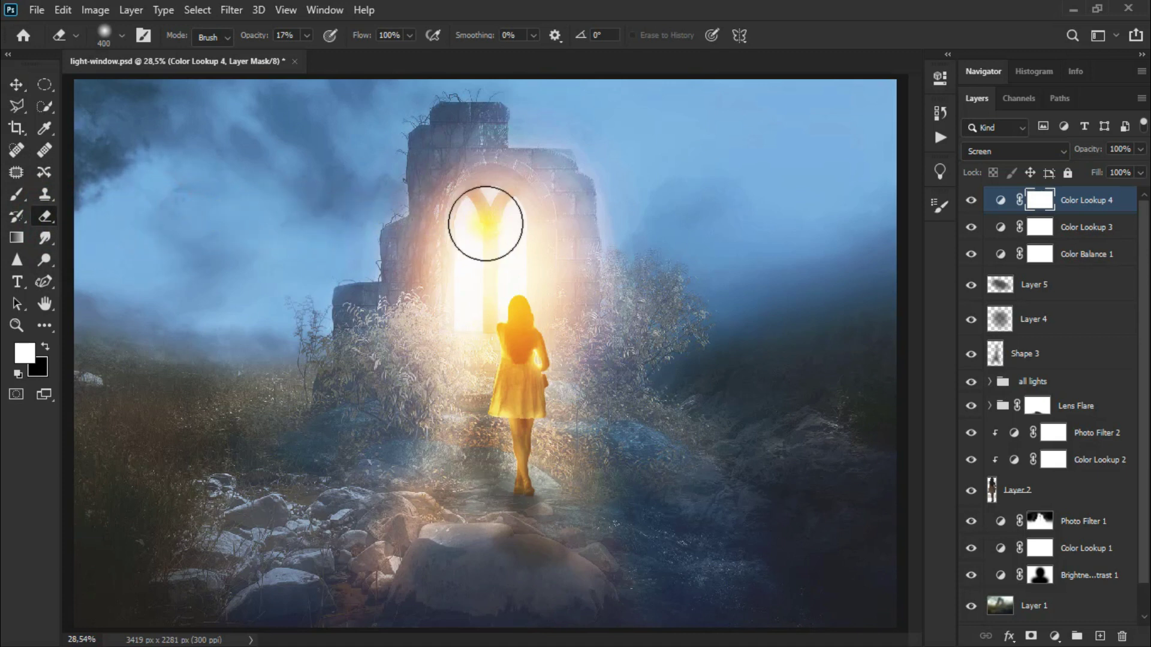
mouse_move(485, 224)
mouse_down()
mouse_move(501, 249)
mouse_move(473, 503)
mouse_up()
drag(581, 465, 488, 473)
mouse_move(475, 185)
mouse_down()
mouse_move(360, 186)
mouse_move(385, 211)
mouse_move(163, 268)
mouse_move(236, 192)
mouse_up()
drag(342, 128, 566, 218)
mouse_move(565, 218)
mouse_down()
mouse_move(598, 339)
mouse_move(798, 174)
mouse_up()
drag(552, 160, 412, 137)
mouse_move(412, 137)
mouse_down()
mouse_move(779, 168)
mouse_move(634, 180)
mouse_move(797, 226)
mouse_move(527, 488)
mouse_move(641, 574)
mouse_move(665, 483)
mouse_move(341, 593)
mouse_move(439, 505)
mouse_move(591, 317)
mouse_move(724, 110)
mouse_move(232, 267)
mouse_move(693, 193)
mouse_move(614, 192)
mouse_up()
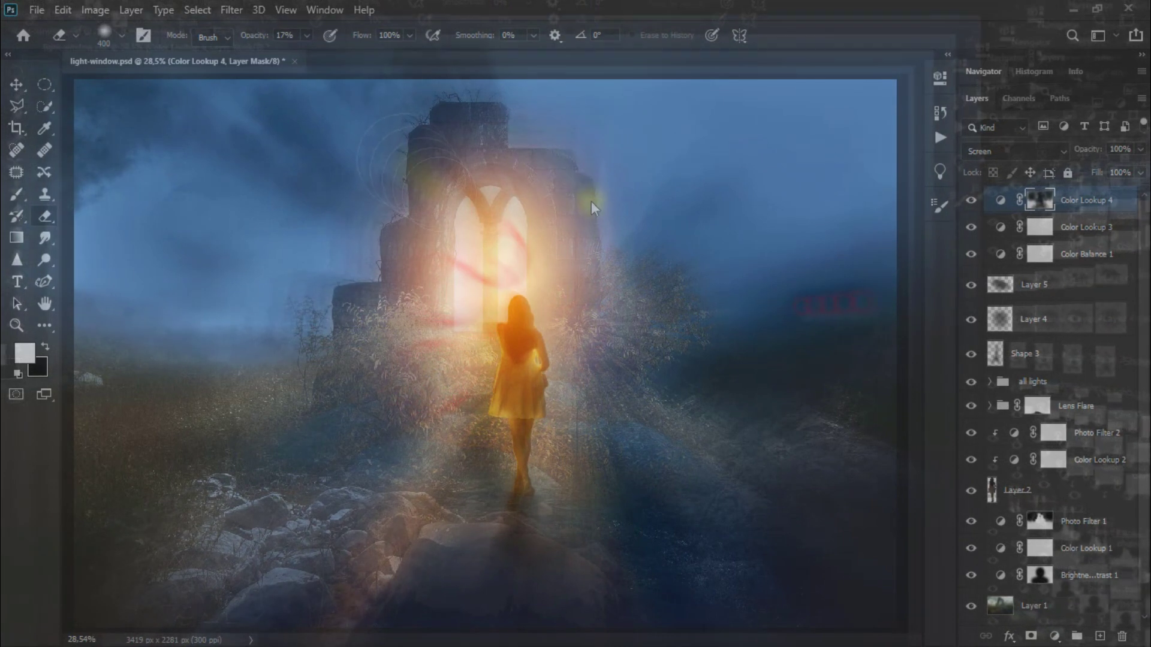
click(865, 87)
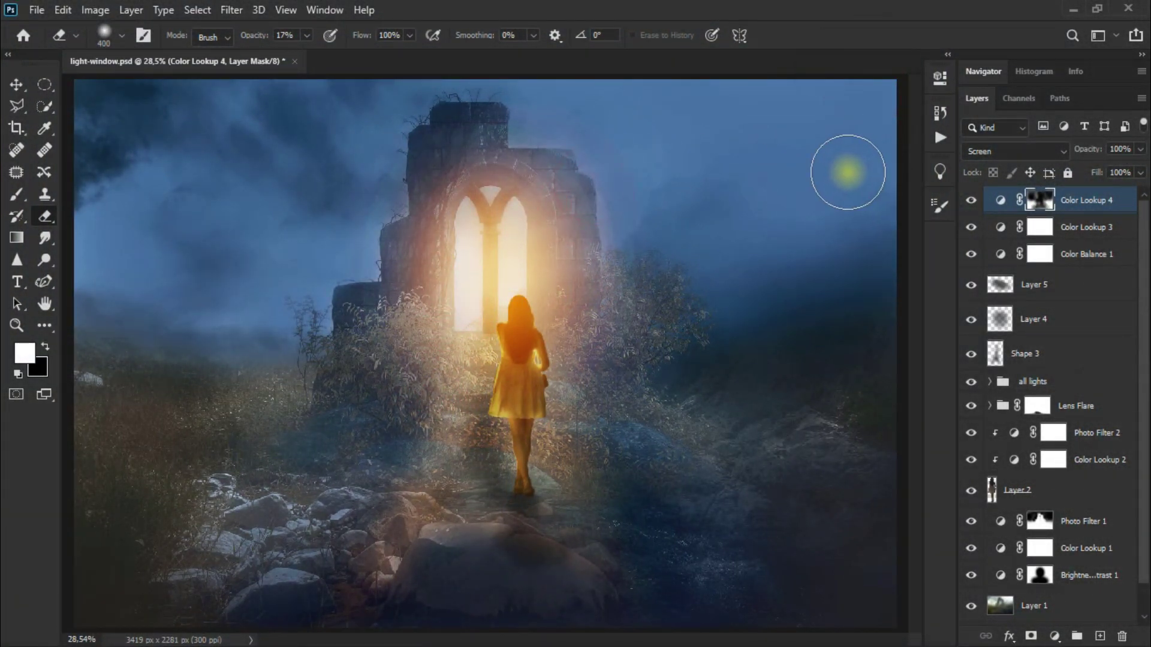
click(16, 84)
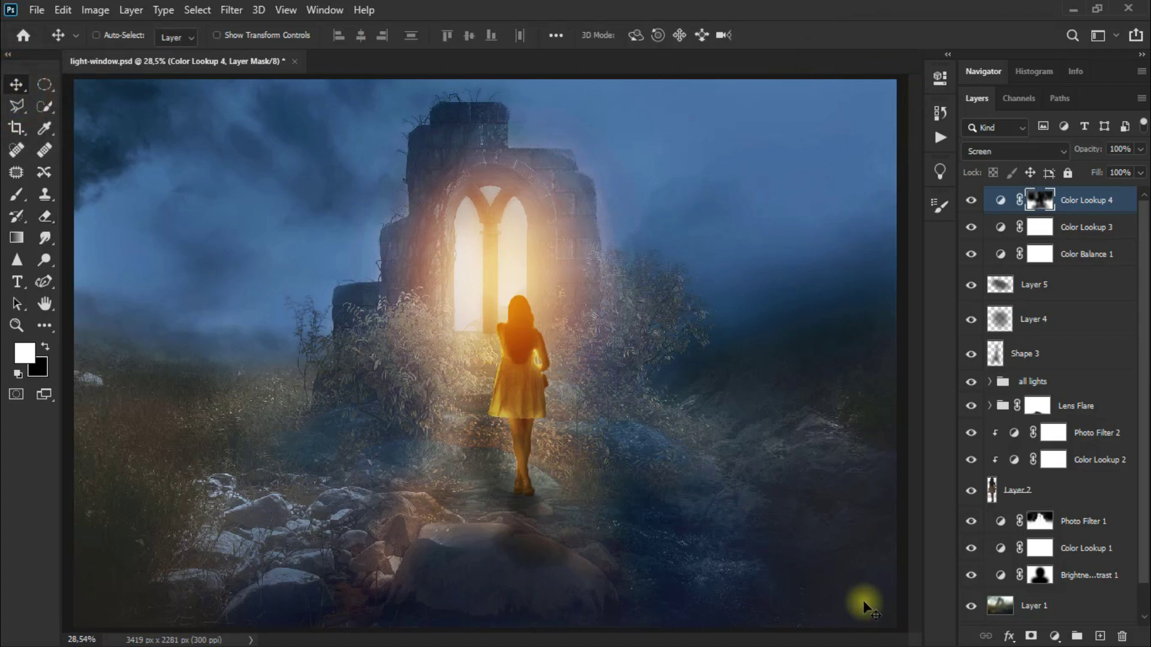
Add a Photo Filter layer using Deep Yellow at 50% density.
click(1053, 635)
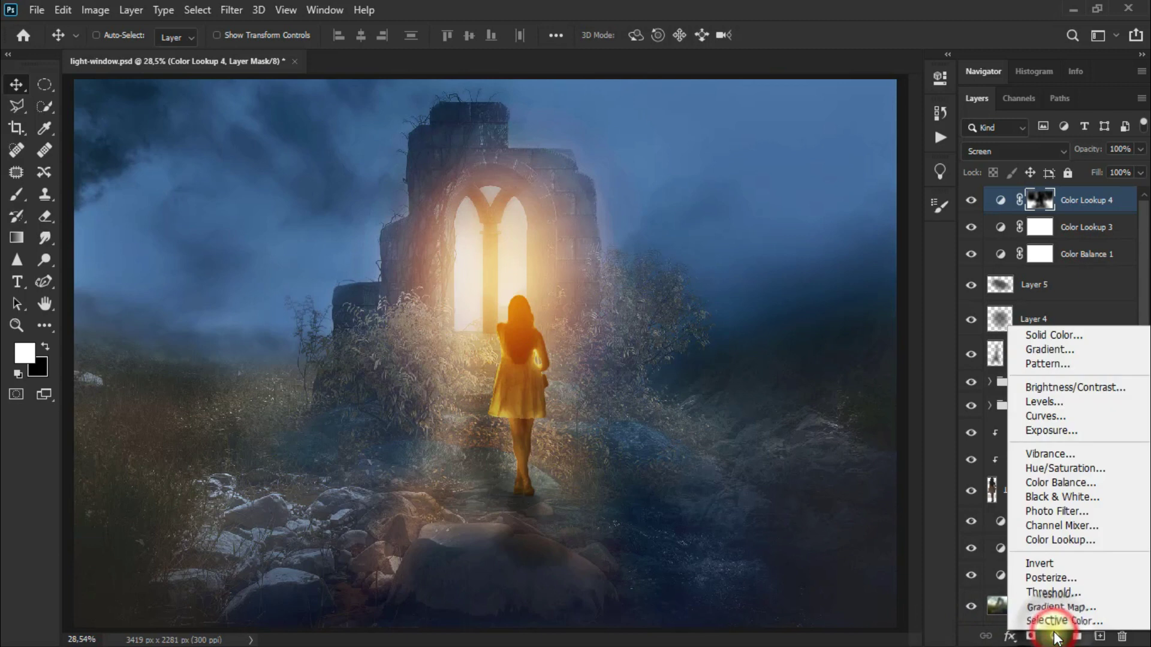
click(1090, 513)
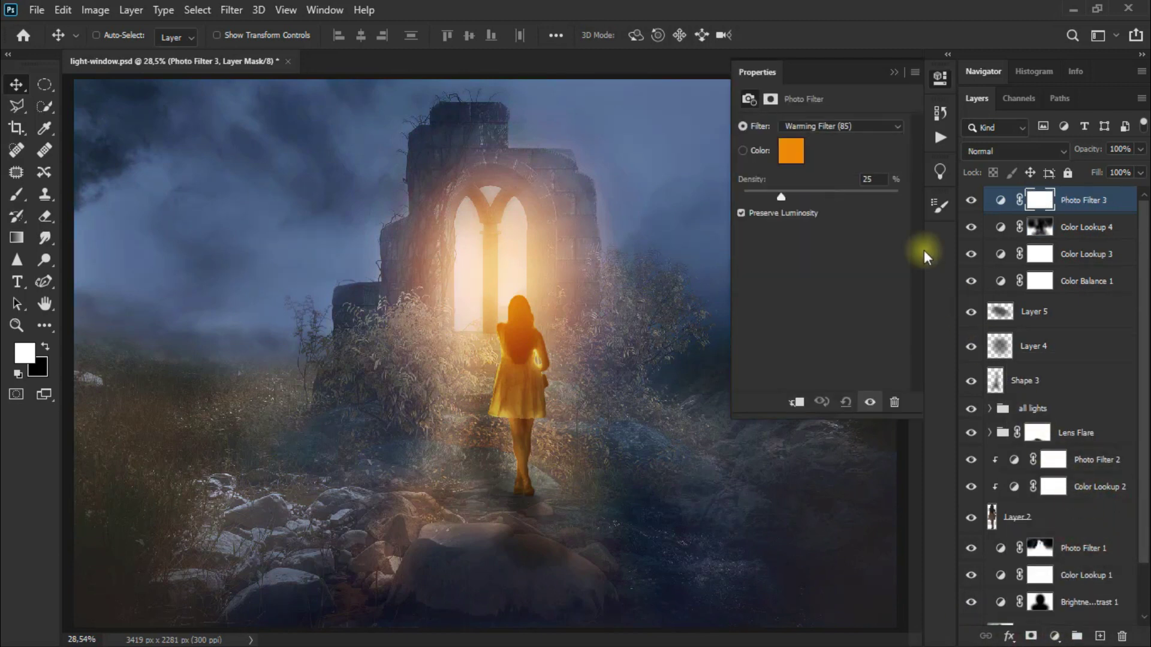
click(844, 126)
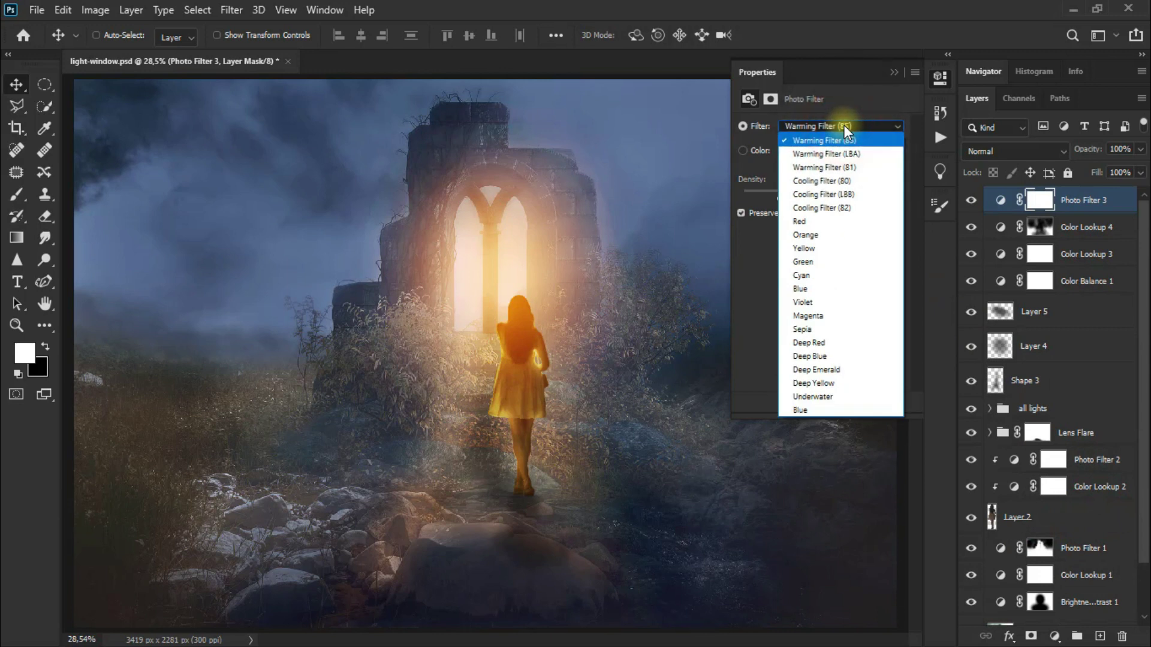
key(Down)
key(Down)
key(Down)
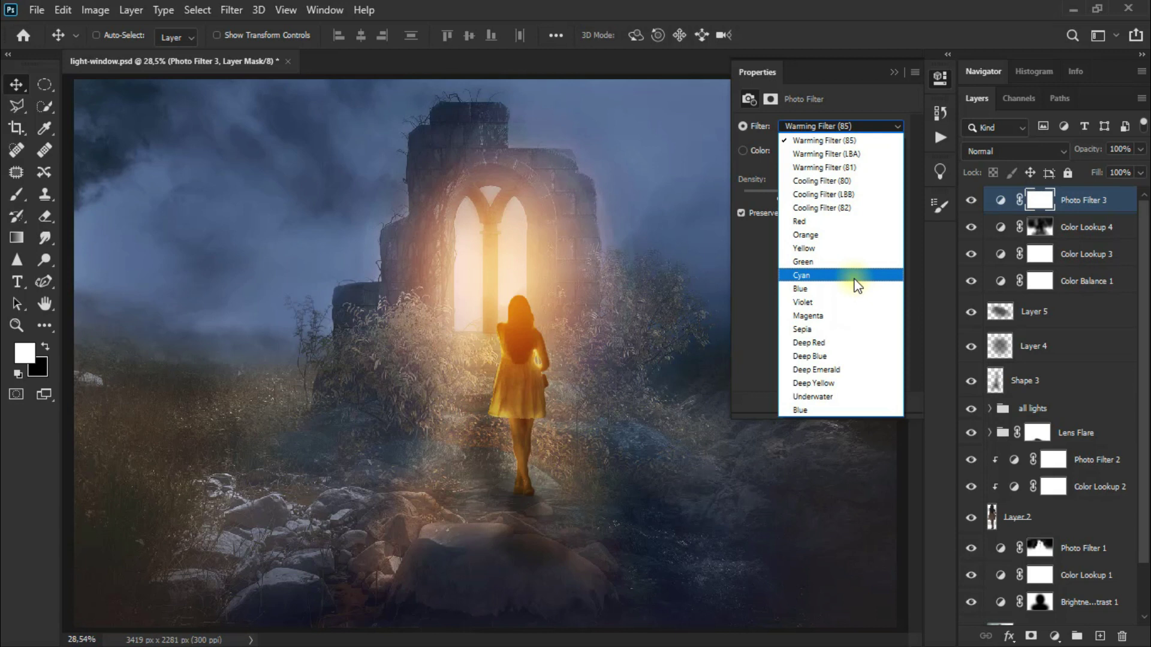
click(856, 387)
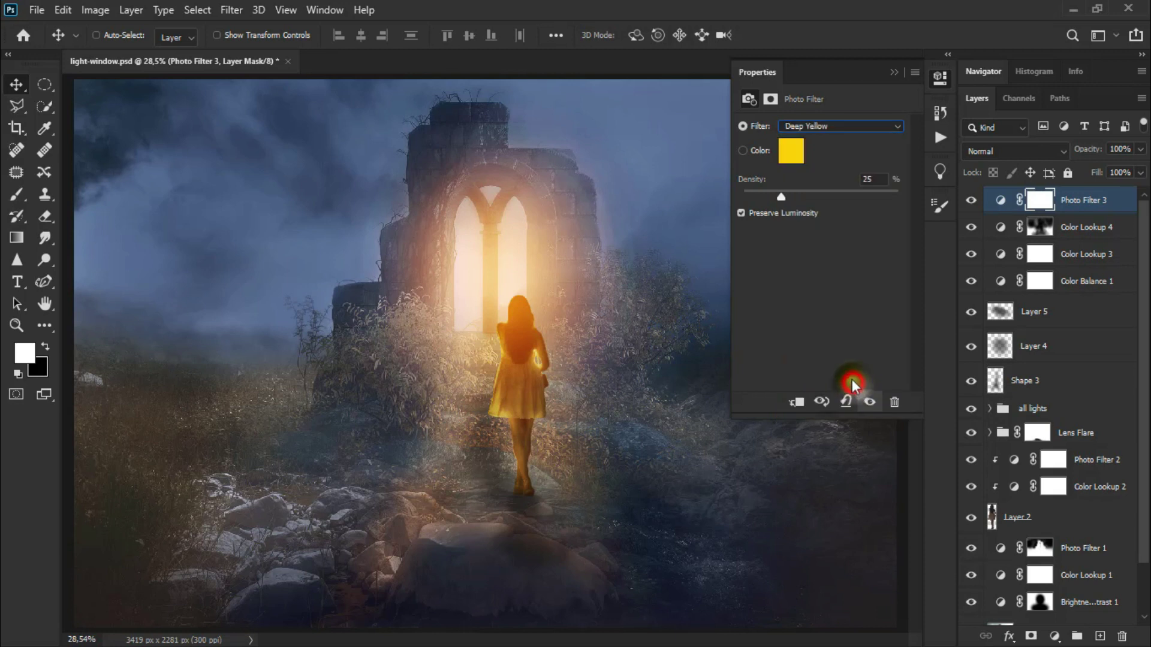
click(783, 197)
drag(783, 197, 821, 203)
Blend Photo Filter 3 in Darken mode and toggle it to compare.
click(895, 73)
click(990, 152)
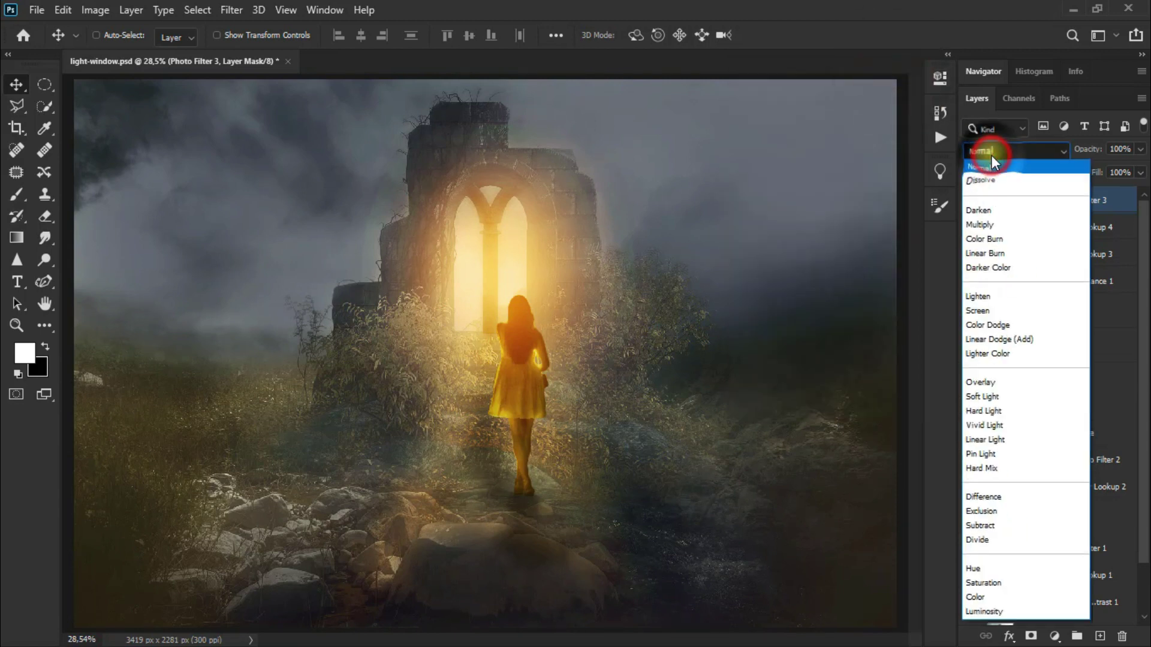
click(1011, 211)
click(970, 200)
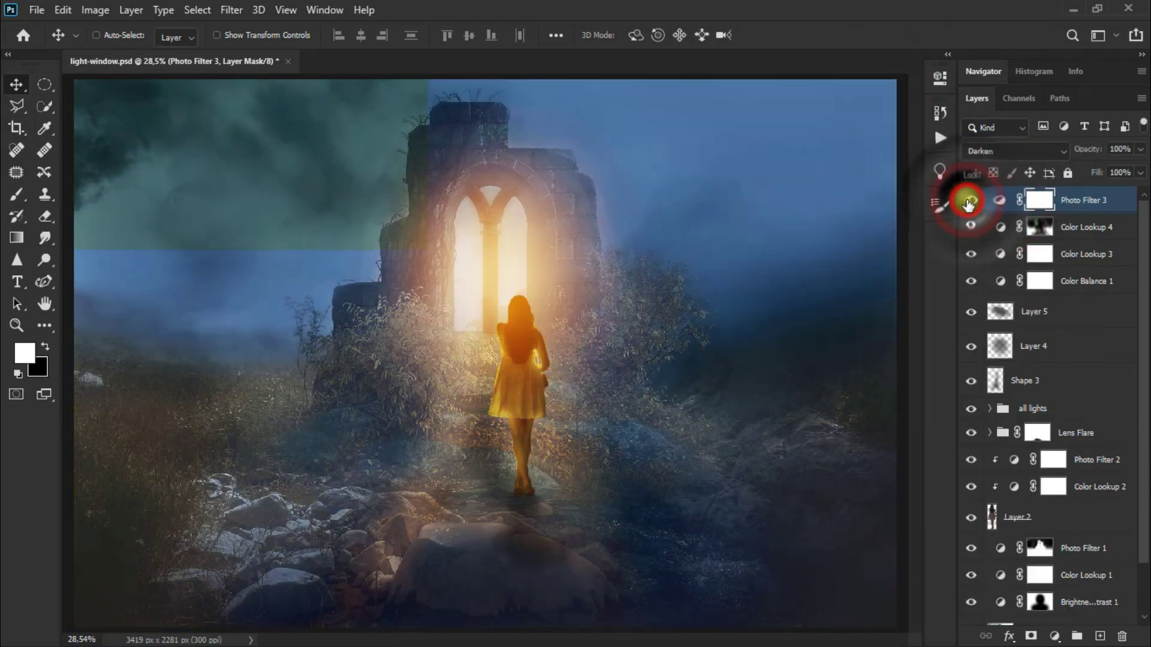
click(880, 566)
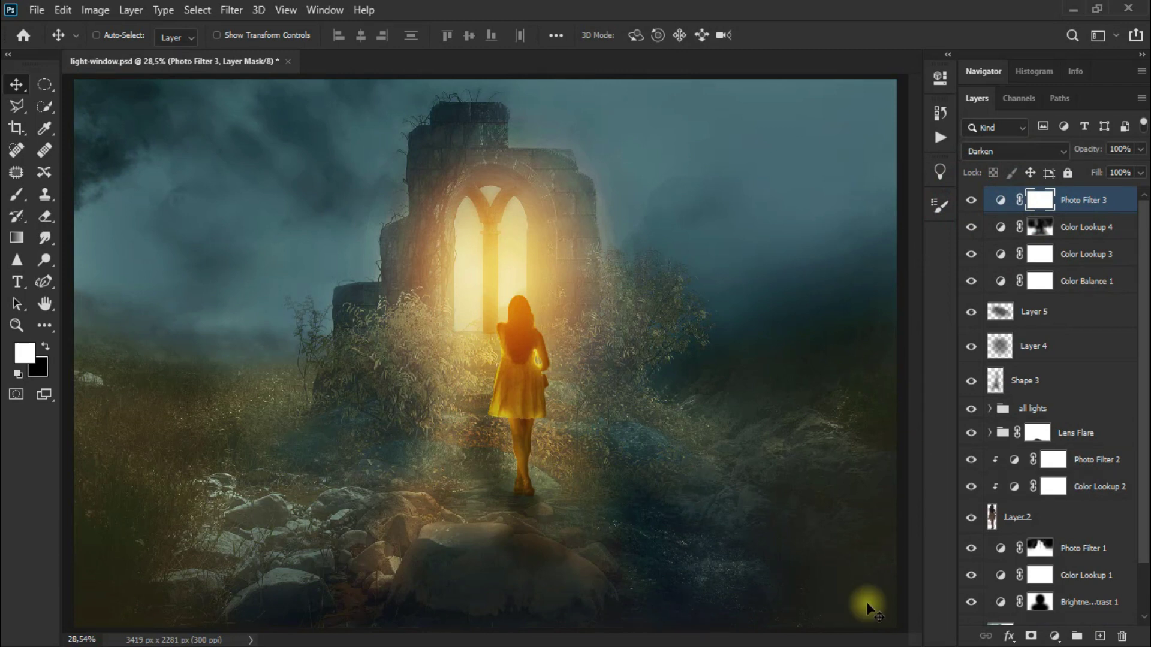
Add a Color Lookup layer loaded with the filmstock_50.3dl look.
click(1055, 635)
click(1114, 539)
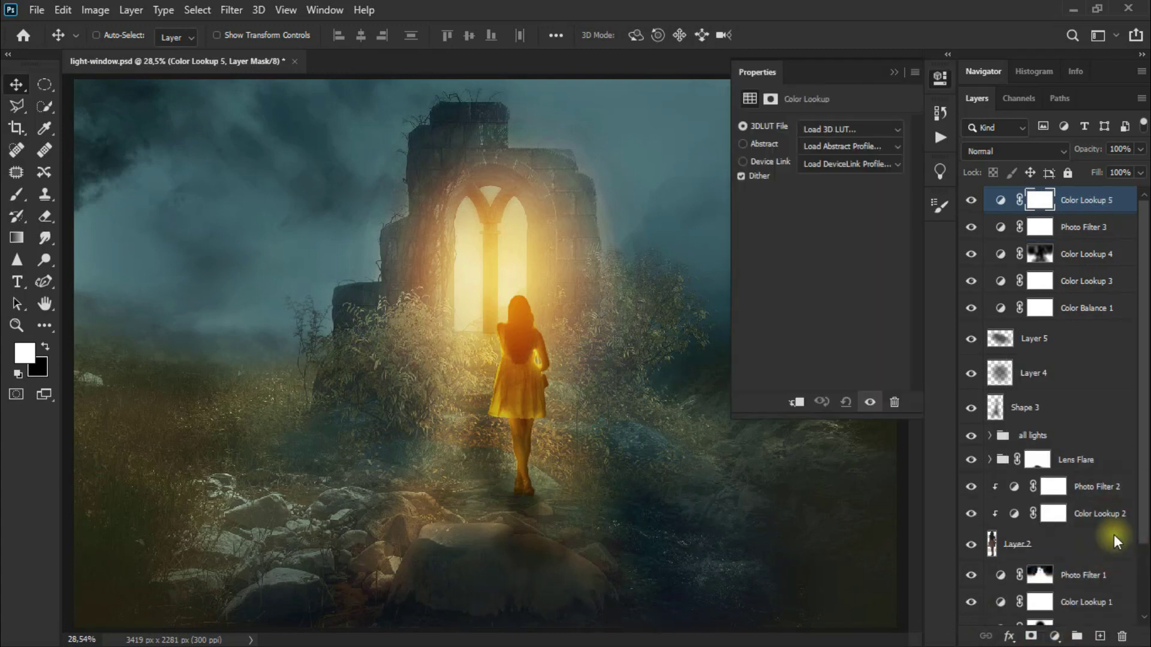
click(849, 128)
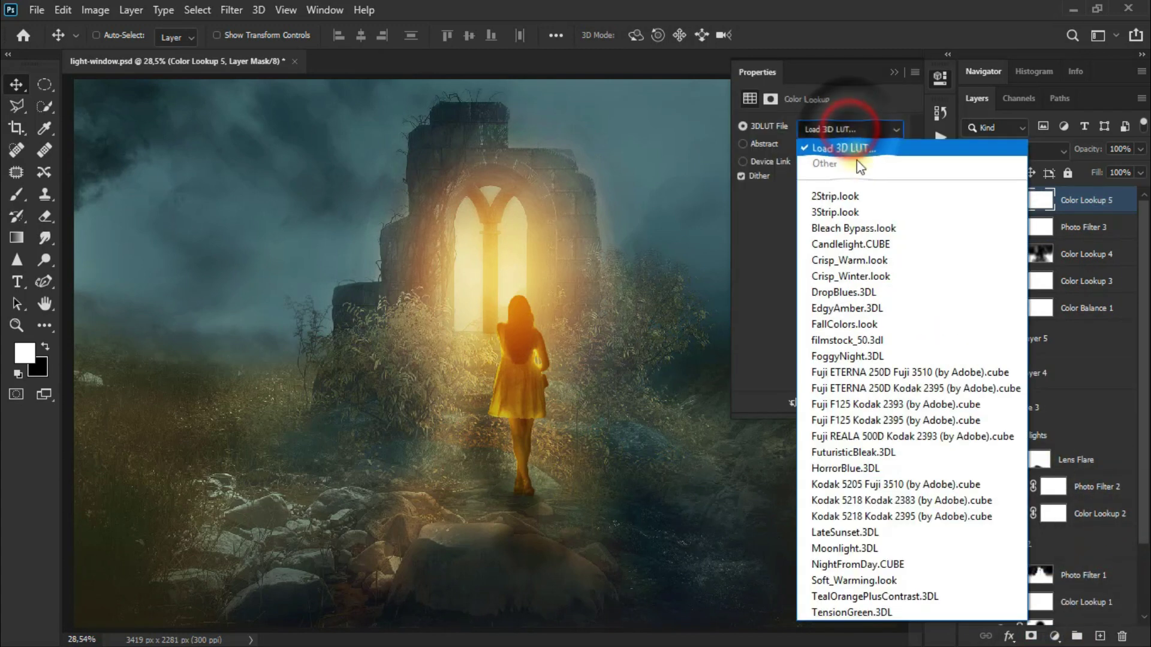
click(901, 341)
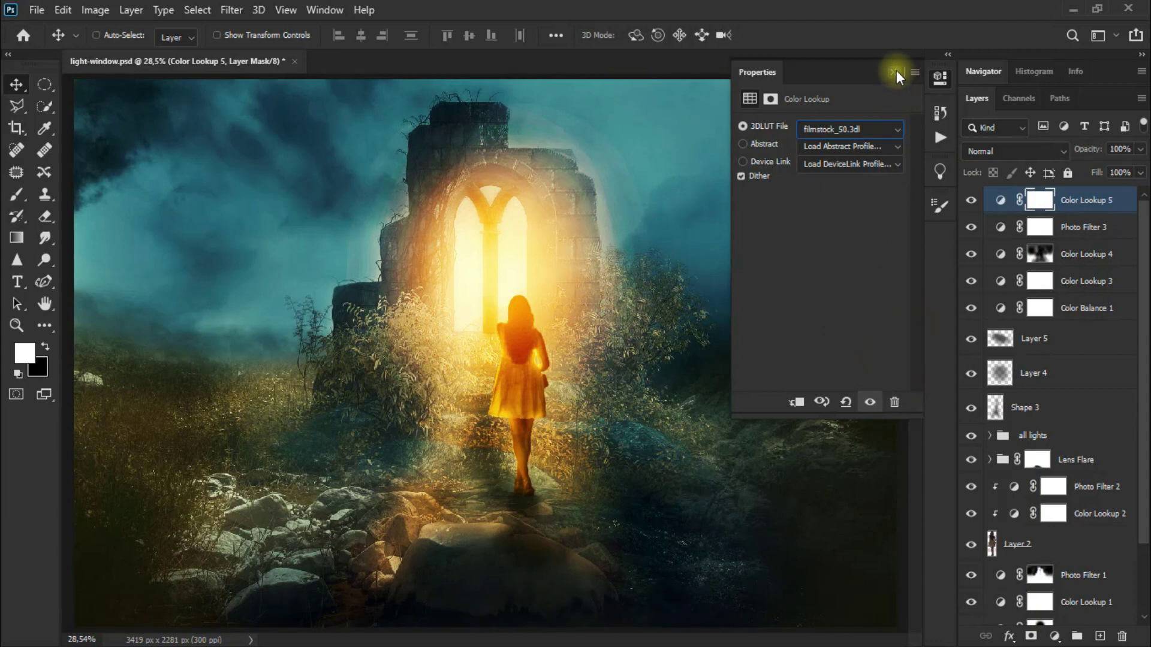
click(897, 70)
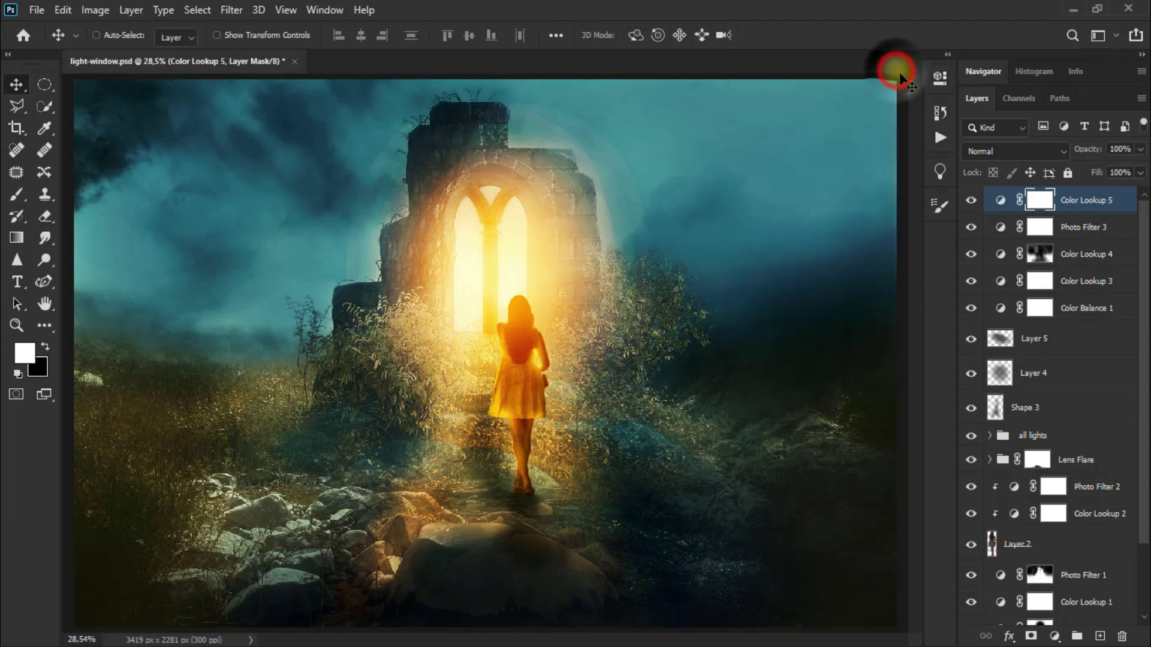
Blend Color Lookup 5 as Luminosity at 13% opacity and toggle it to compare.
click(1001, 154)
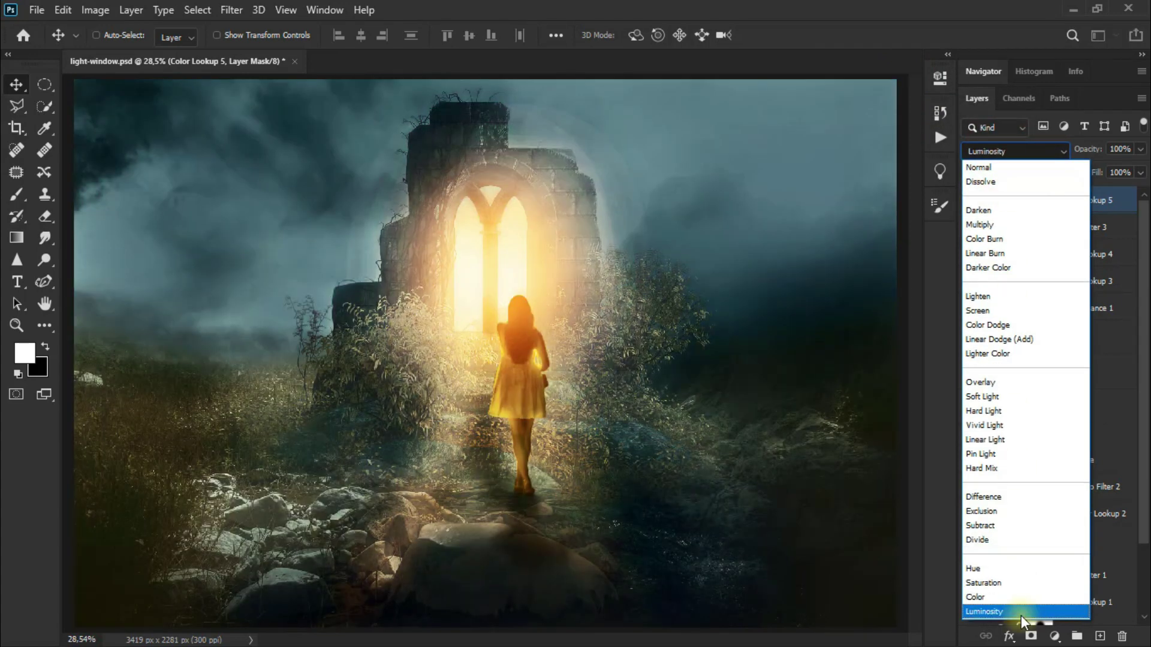
click(1020, 612)
click(1140, 150)
drag(1138, 169, 1085, 173)
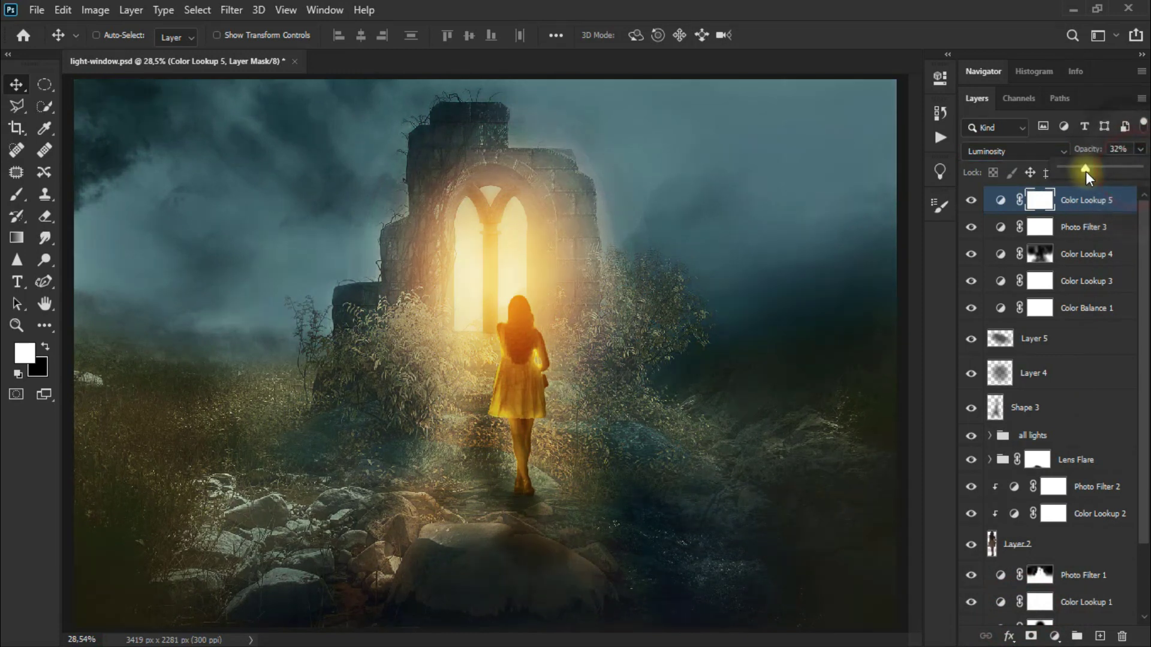
drag(1073, 171, 1071, 172)
click(970, 203)
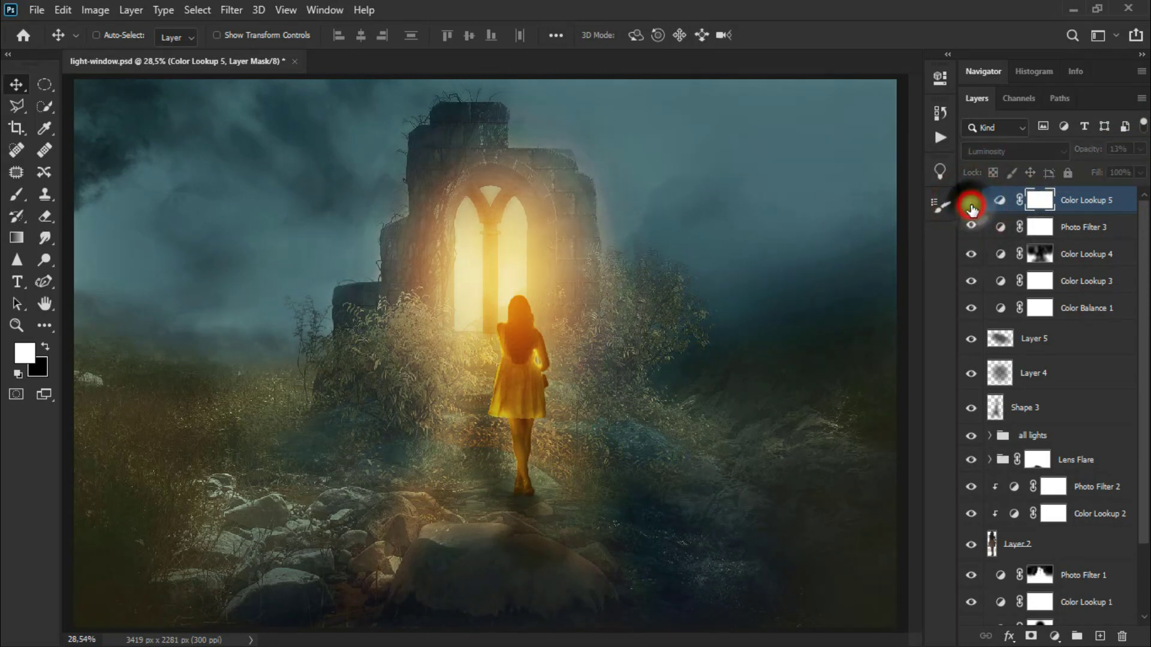
click(971, 201)
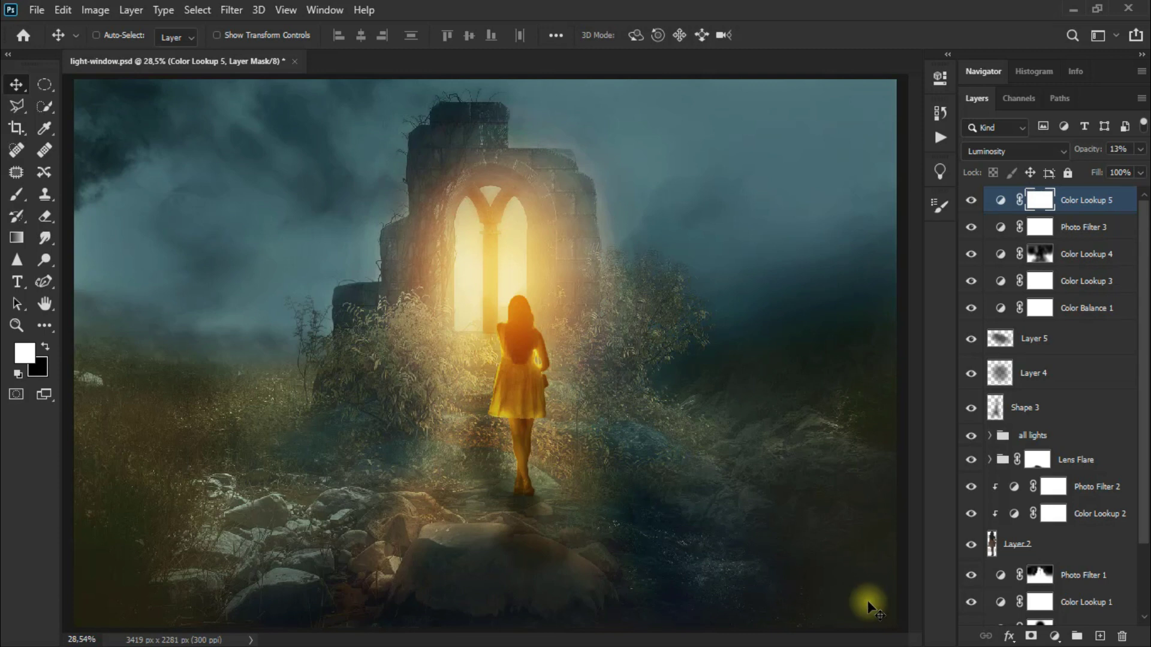
Add a layer mask to the all lights group and set the Eraser to 12% opacity.
click(971, 435)
click(1071, 437)
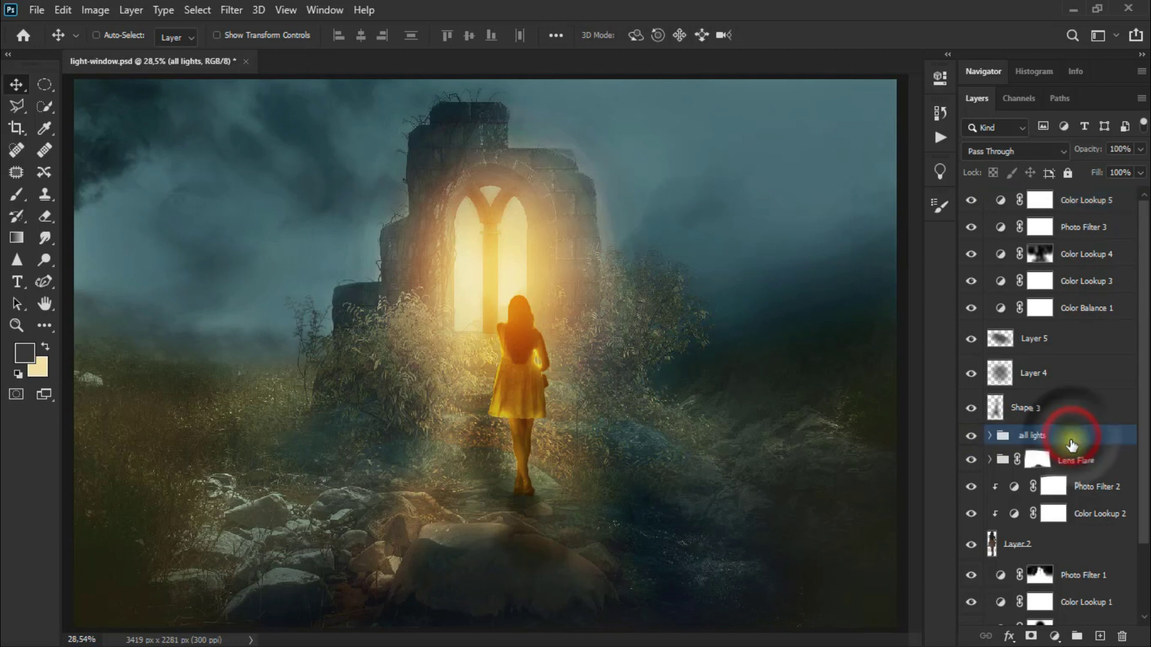
click(1031, 636)
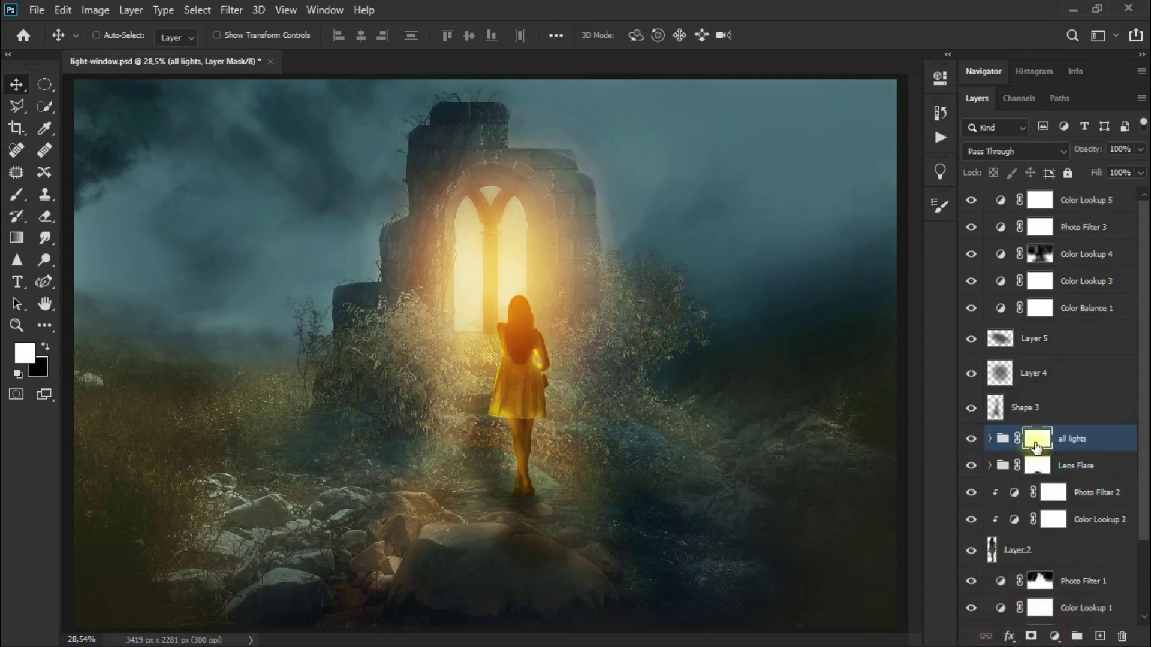
click(44, 216)
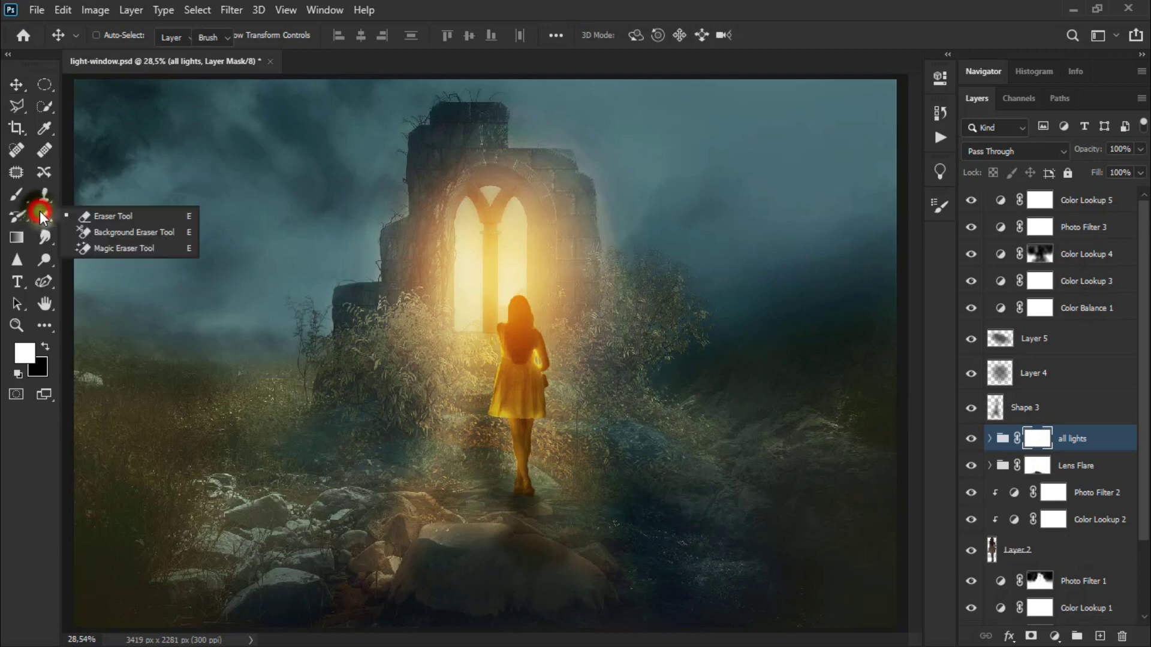
click(82, 216)
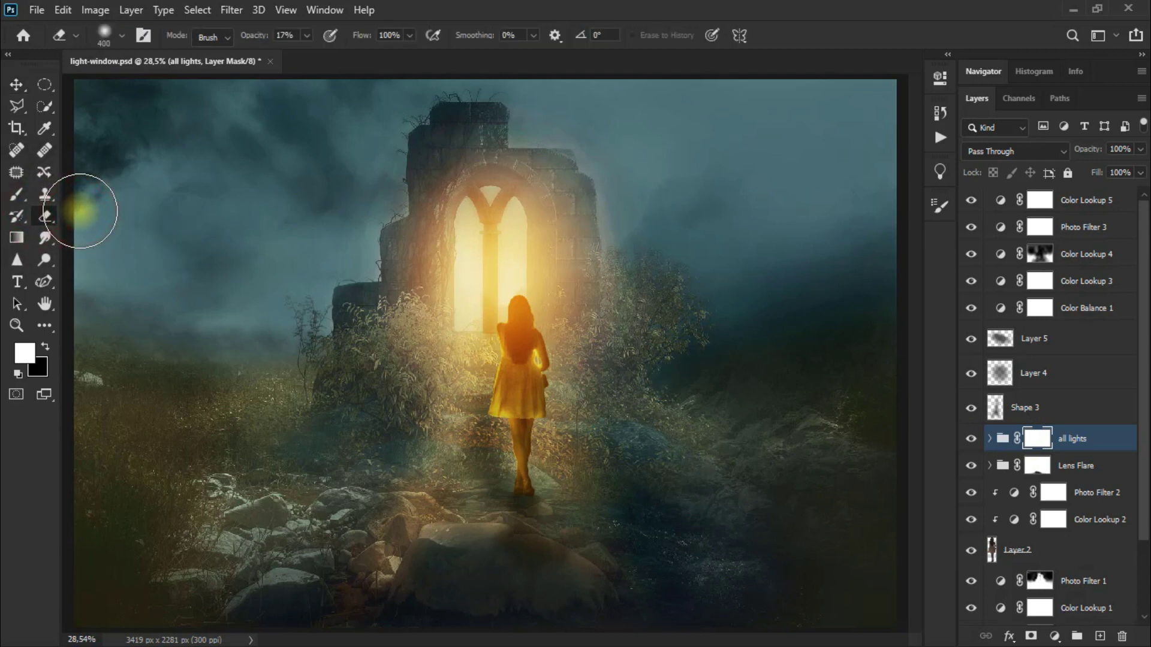
click(306, 35)
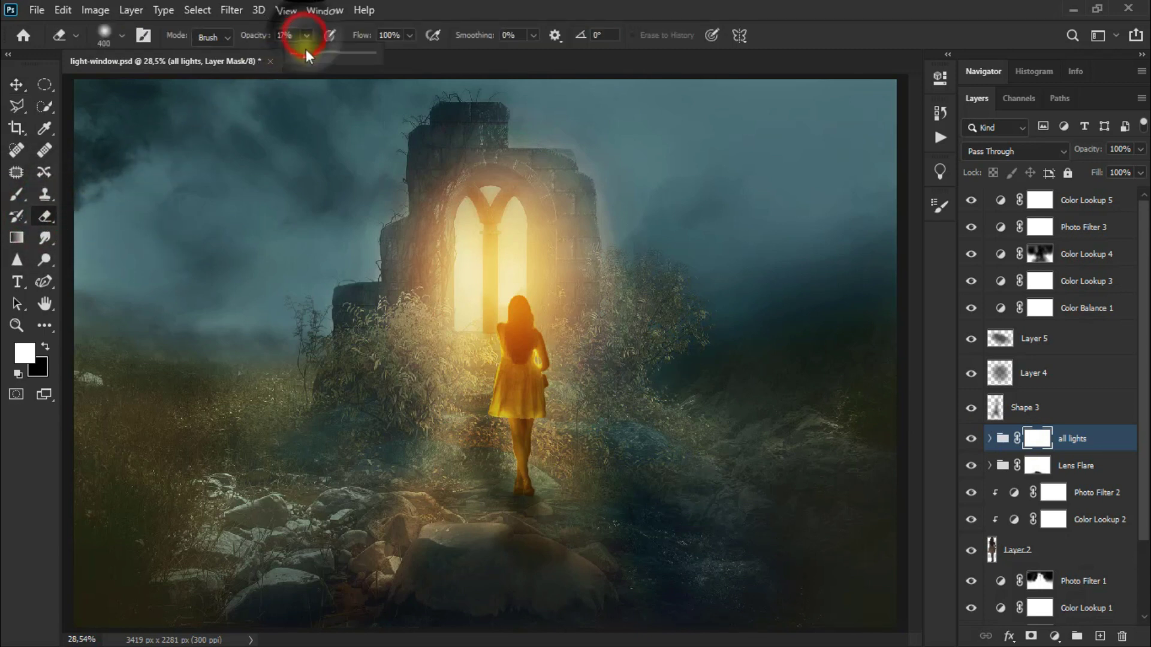
drag(305, 54, 303, 56)
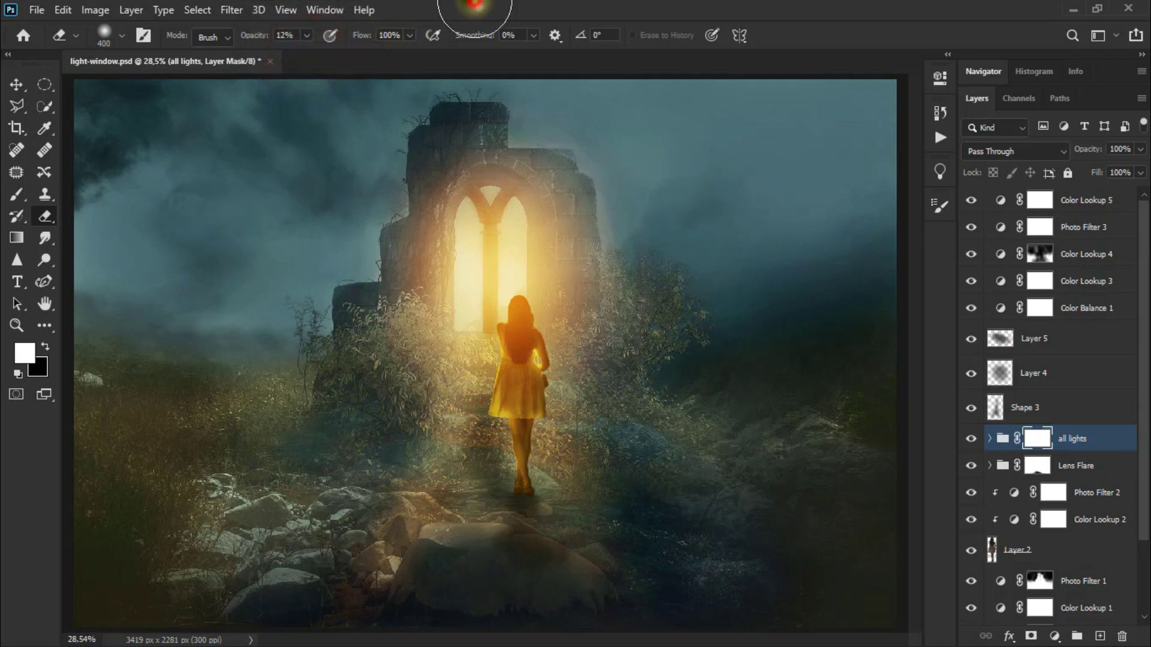
Erase glow on the mask around the ruin's top, right side and nearby bushes.
drag(372, 270, 368, 244)
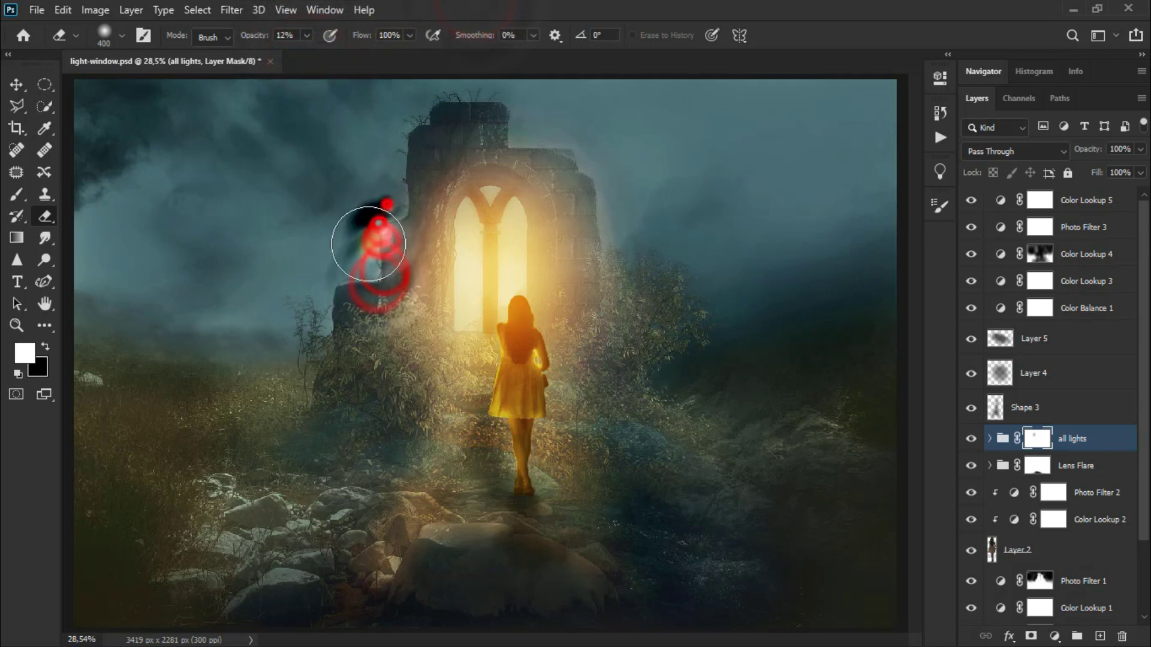
mouse_move(600, 144)
mouse_down()
mouse_move(634, 252)
mouse_move(615, 407)
mouse_up()
mouse_move(400, 369)
mouse_down()
mouse_move(410, 147)
mouse_move(616, 146)
mouse_move(616, 308)
mouse_move(443, 97)
mouse_up()
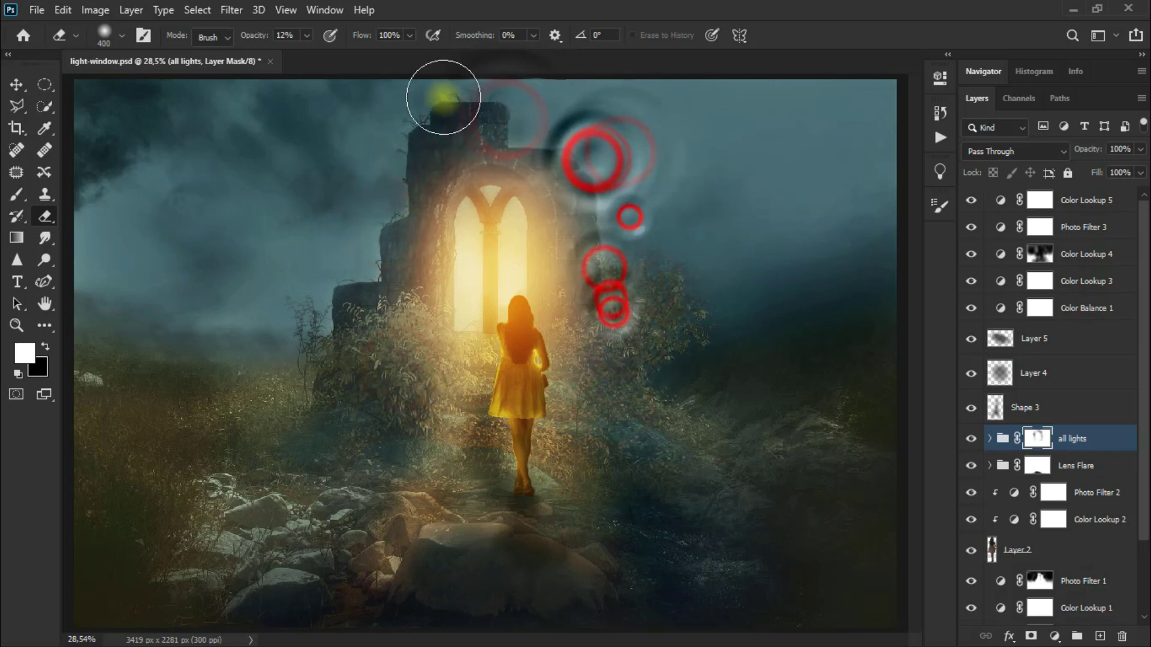
click(585, 125)
click(324, 293)
click(624, 295)
click(352, 398)
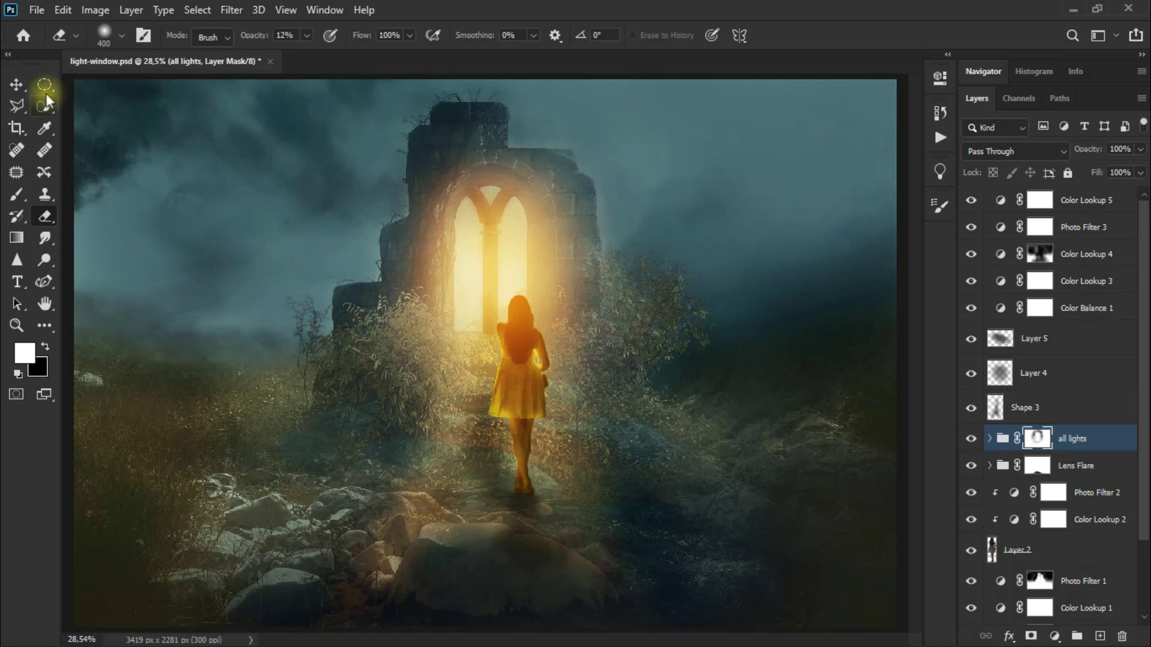
click(18, 87)
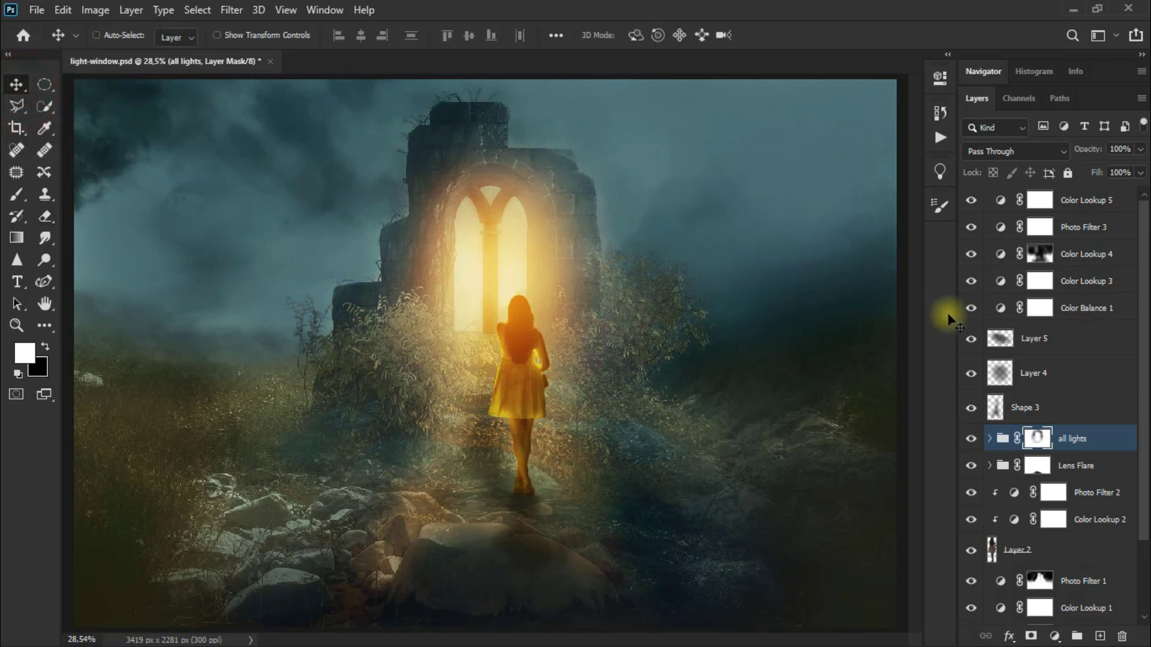
scroll(1061, 368, down, 2)
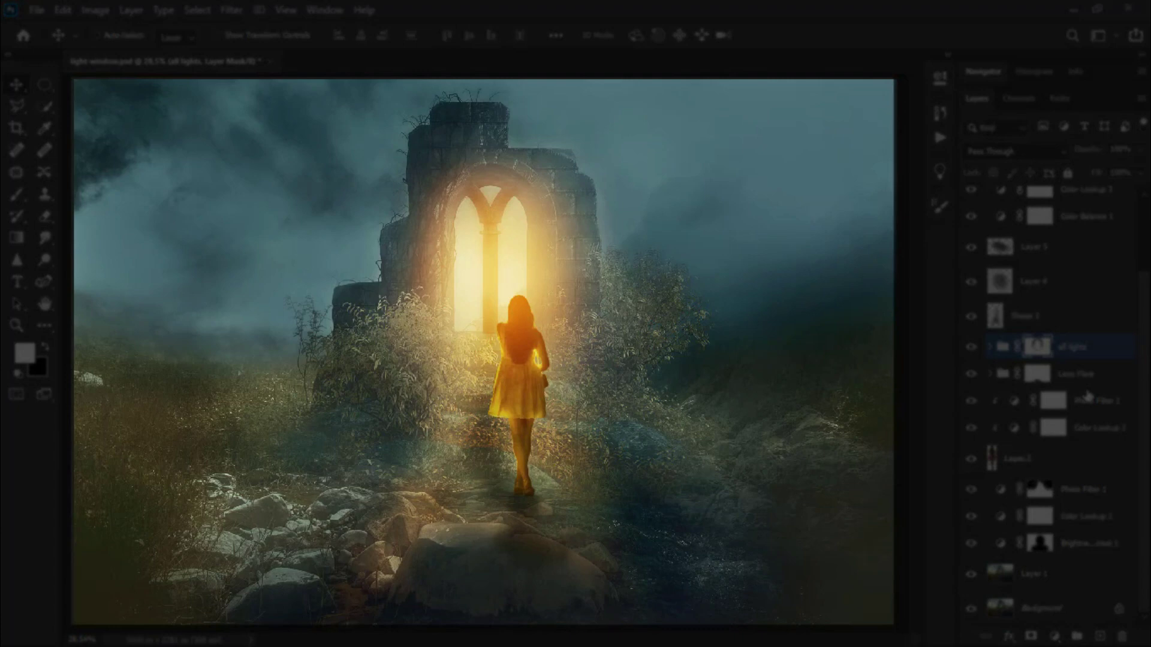
scroll(1087, 396, up, 2)
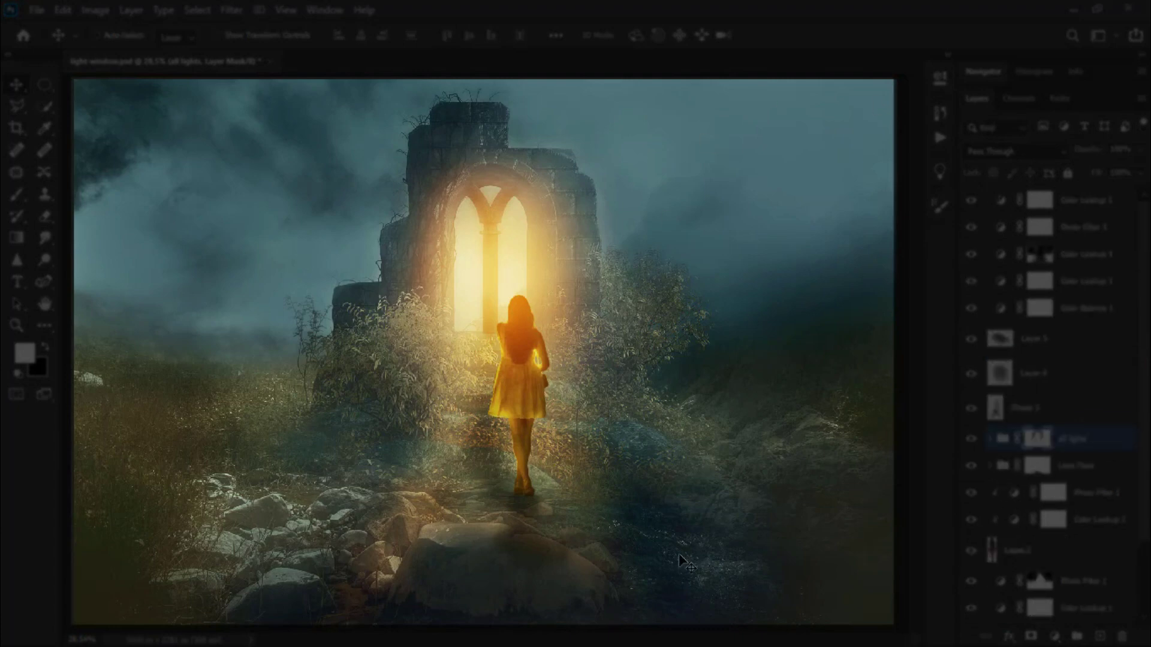